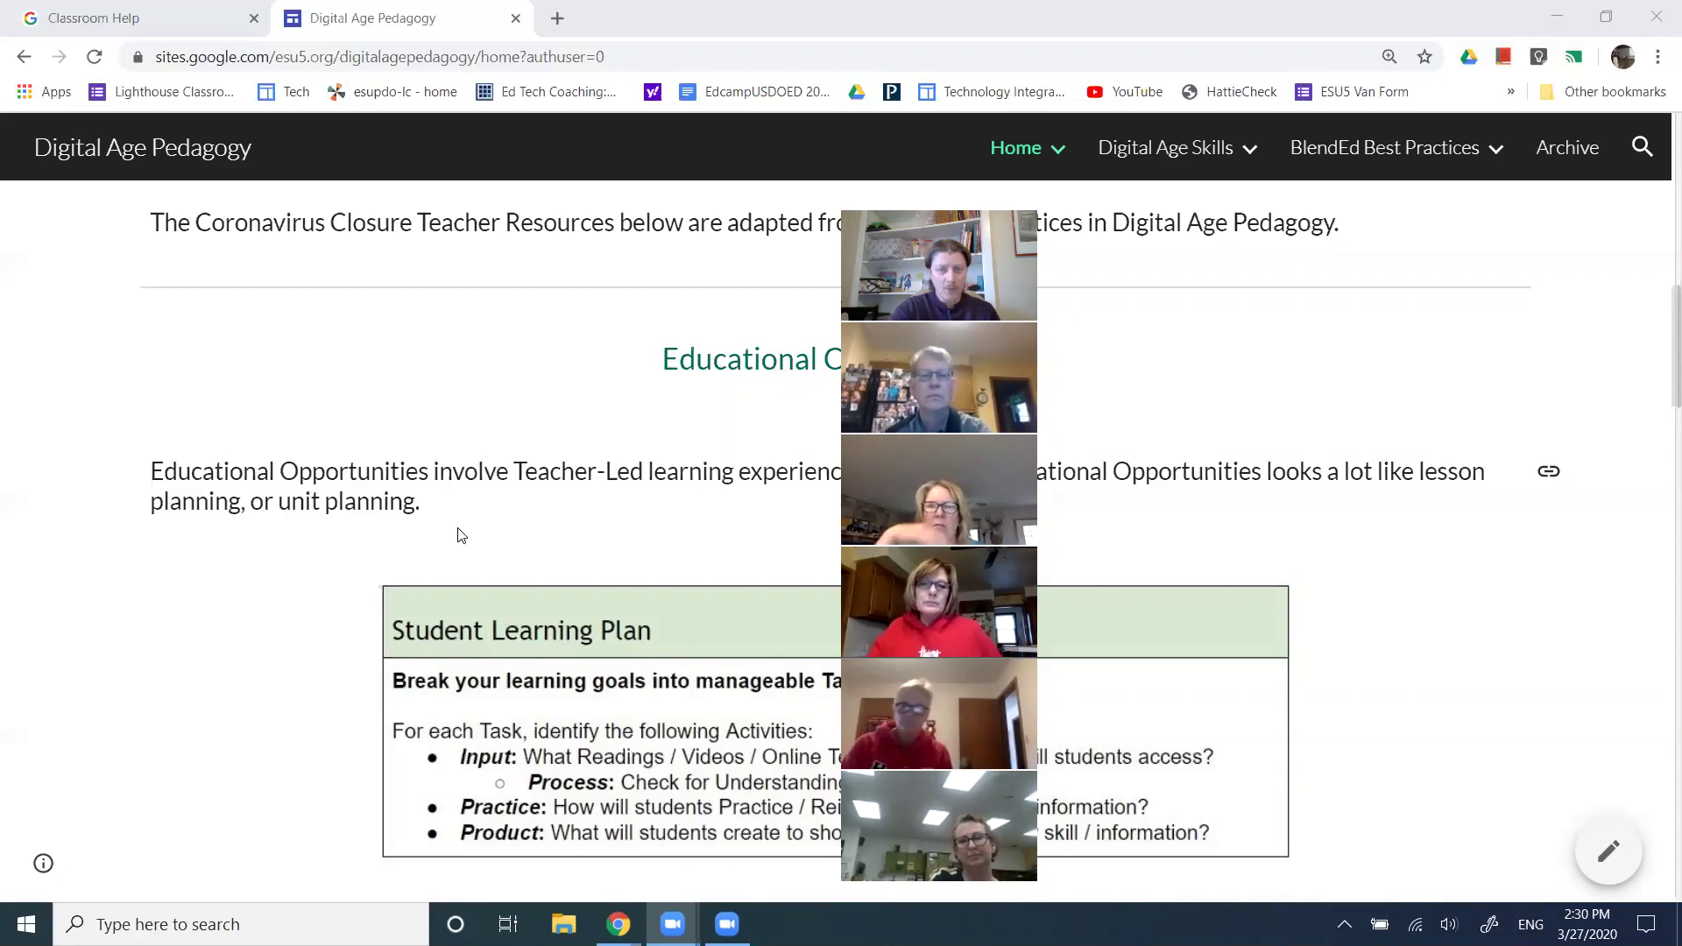
Highlight the phrases 'Nebraska Department of Education' and '2 options for districts'.
{"action": "scroll", "coordinate": [482, 489], "scroll_direction": "up", "scroll_amount": 5}
{"action": "scroll", "coordinate": [487, 488], "scroll_direction": "up", "scroll_amount": 5}
{"action": "scroll", "coordinate": [487, 490], "scroll_direction": "up", "scroll_amount": 1}
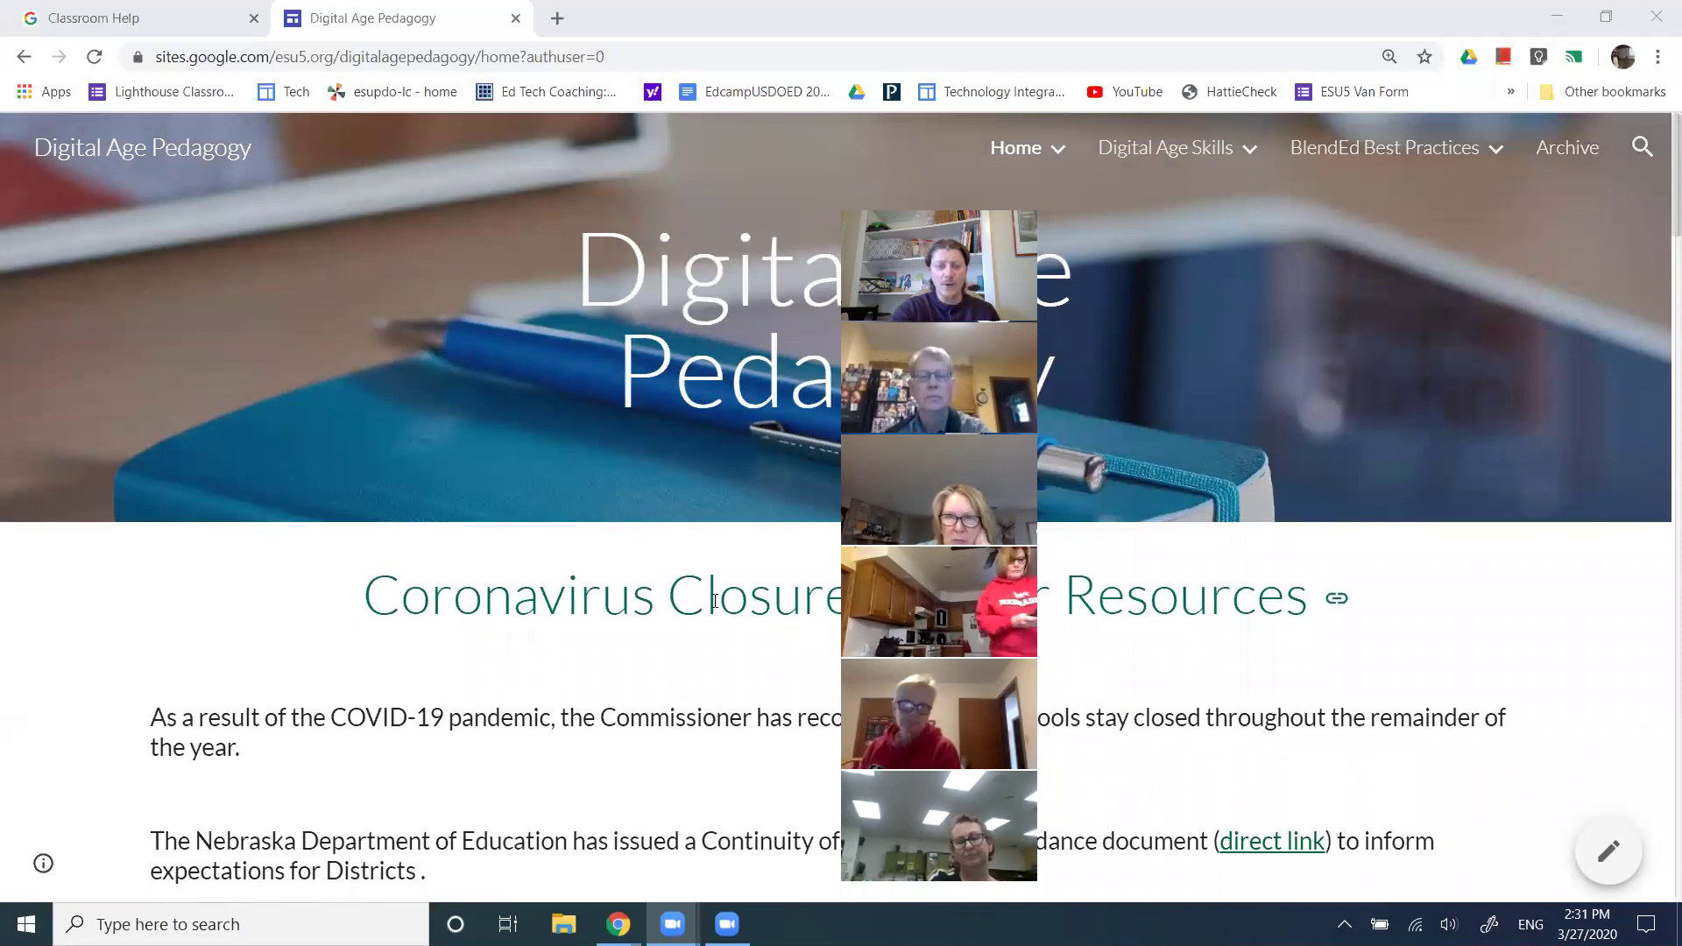
{"action": "scroll", "coordinate": [631, 596], "scroll_direction": "down", "scroll_amount": 3}
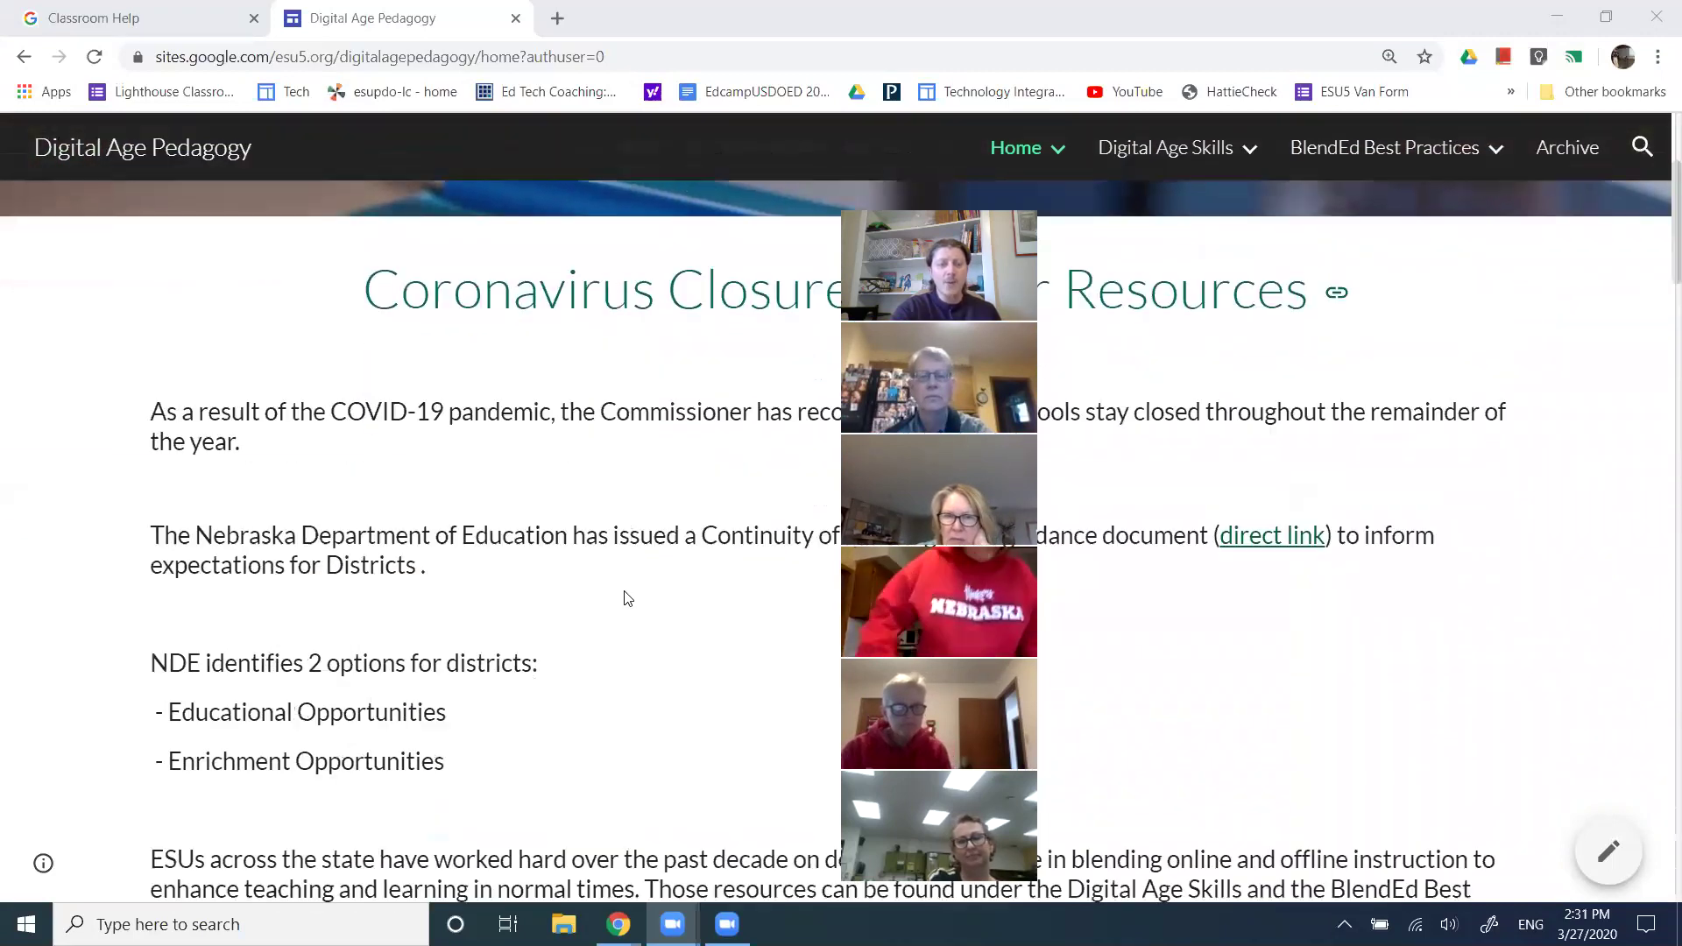
{"action": "left_click_drag", "start_coordinate": [197, 536], "coordinate": [226, 517]}
{"action": "left_click_drag", "start_coordinate": [334, 523], "coordinate": [573, 517]}
{"action": "left_click_drag", "start_coordinate": [310, 648], "coordinate": [526, 637]}
Highlight the Educational Opportunities and Enrichment Opportunities options, clearing each highlight afterward.
{"action": "scroll", "coordinate": [392, 540], "scroll_direction": "down", "scroll_amount": 2}
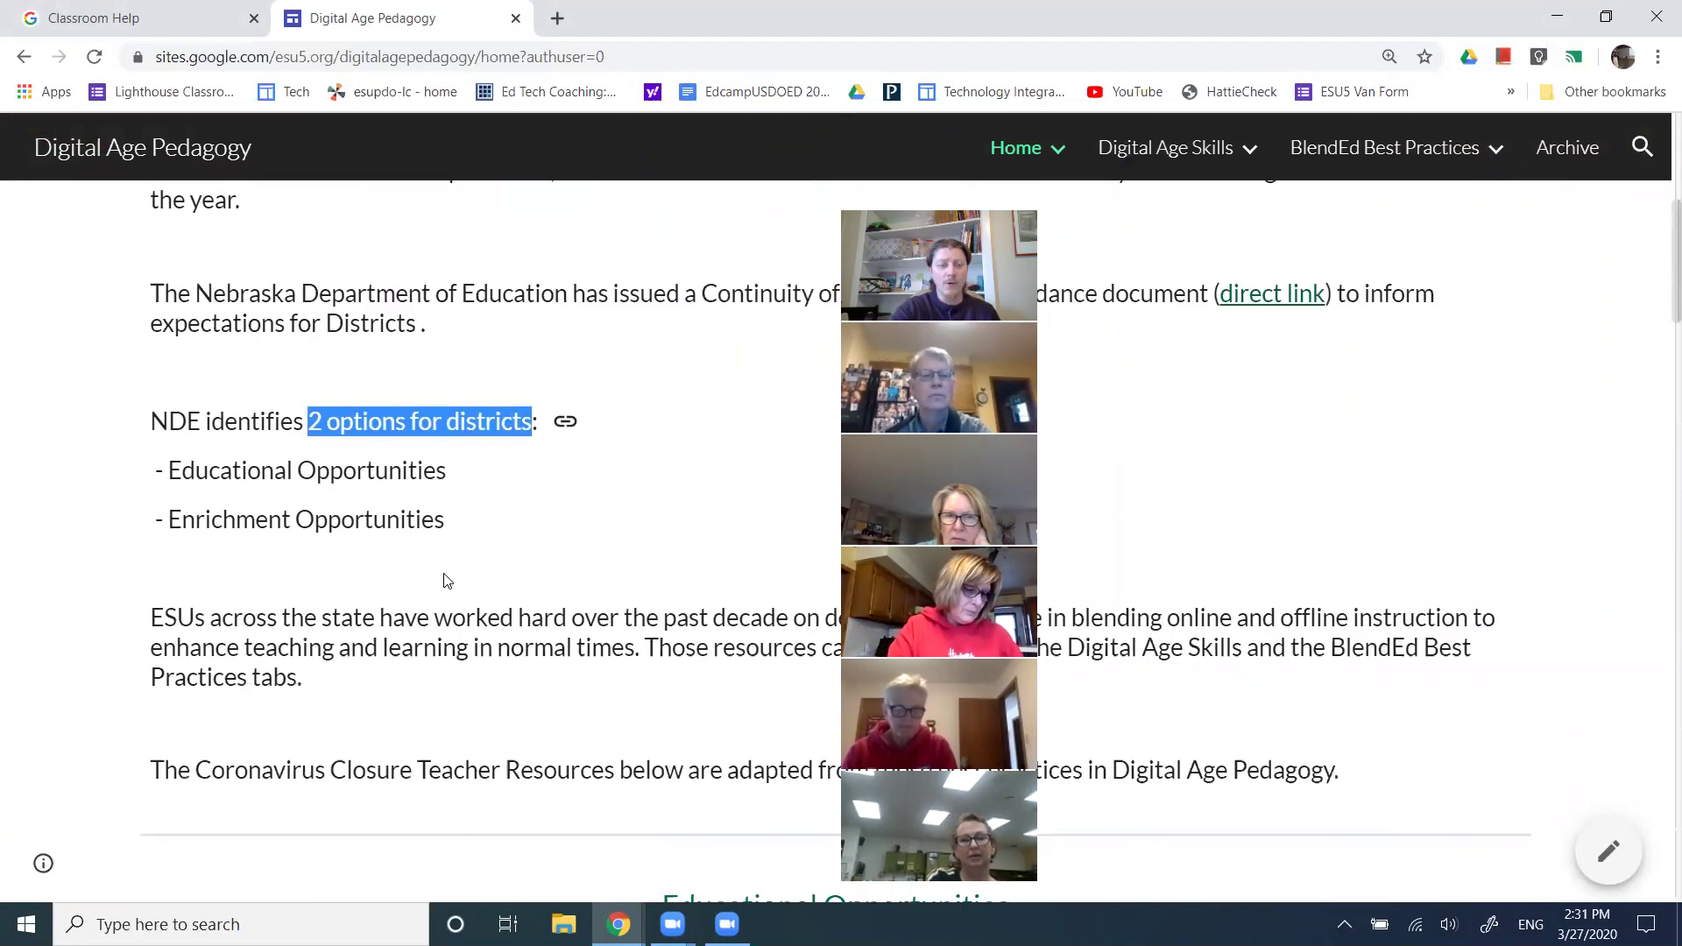
{"action": "left_click_drag", "start_coordinate": [169, 475], "coordinate": [390, 478]}
{"action": "left_click", "coordinate": [428, 474]}
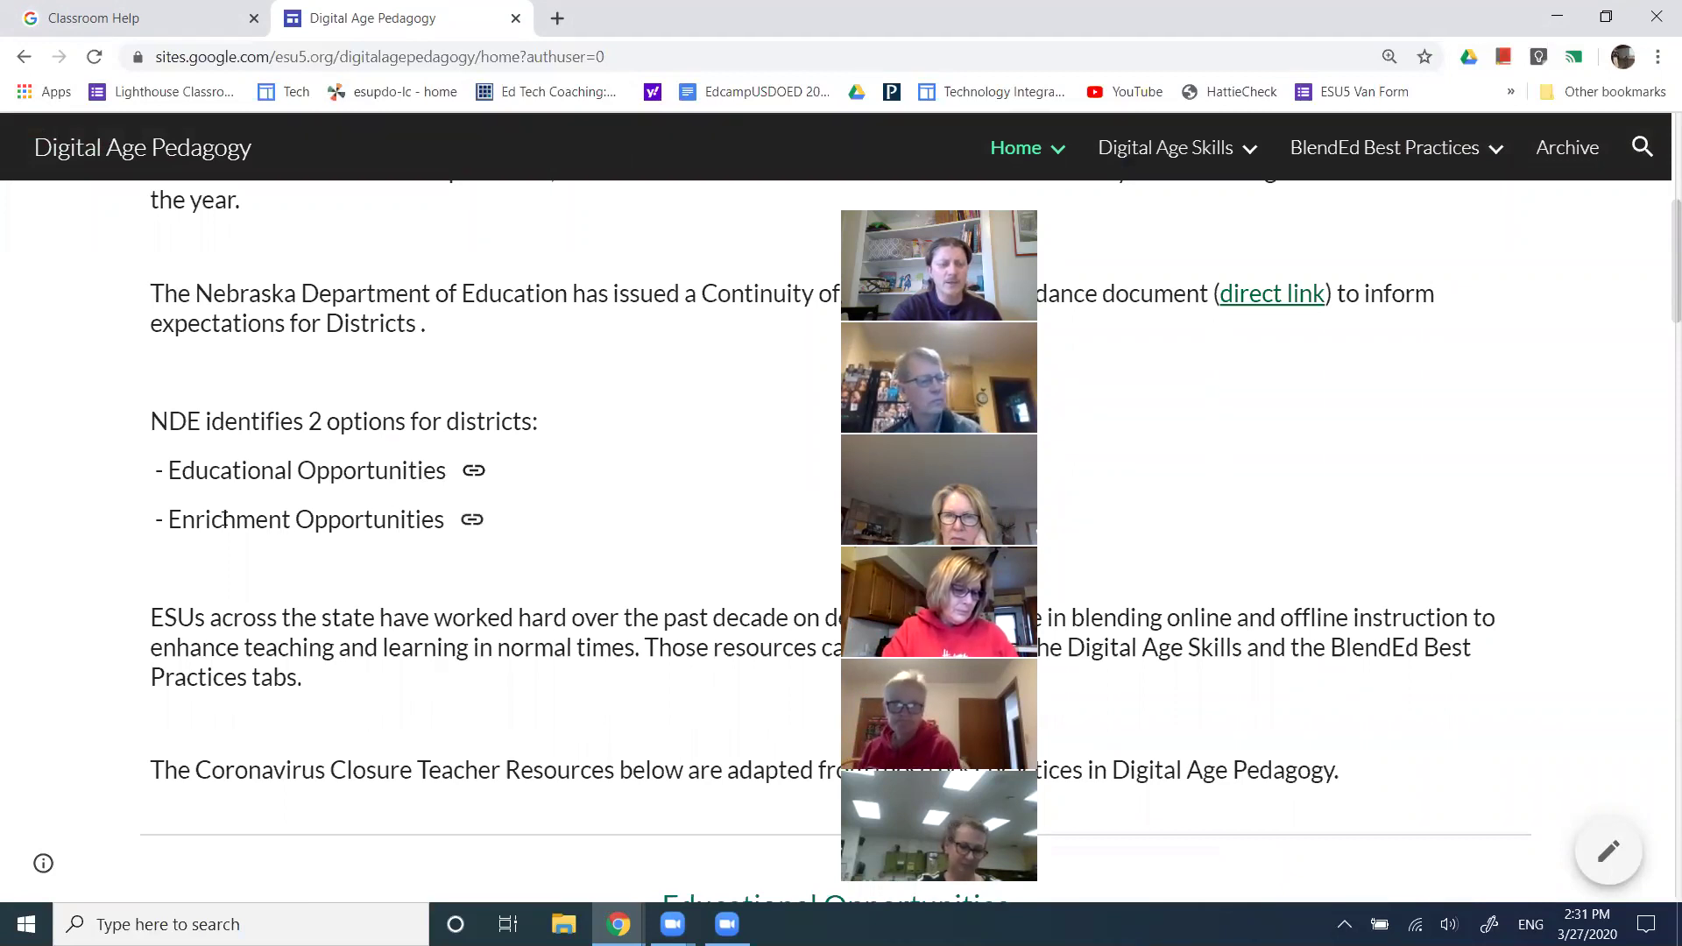
{"action": "left_click_drag", "start_coordinate": [205, 520], "coordinate": [375, 557]}
{"action": "left_click", "coordinate": [475, 646]}
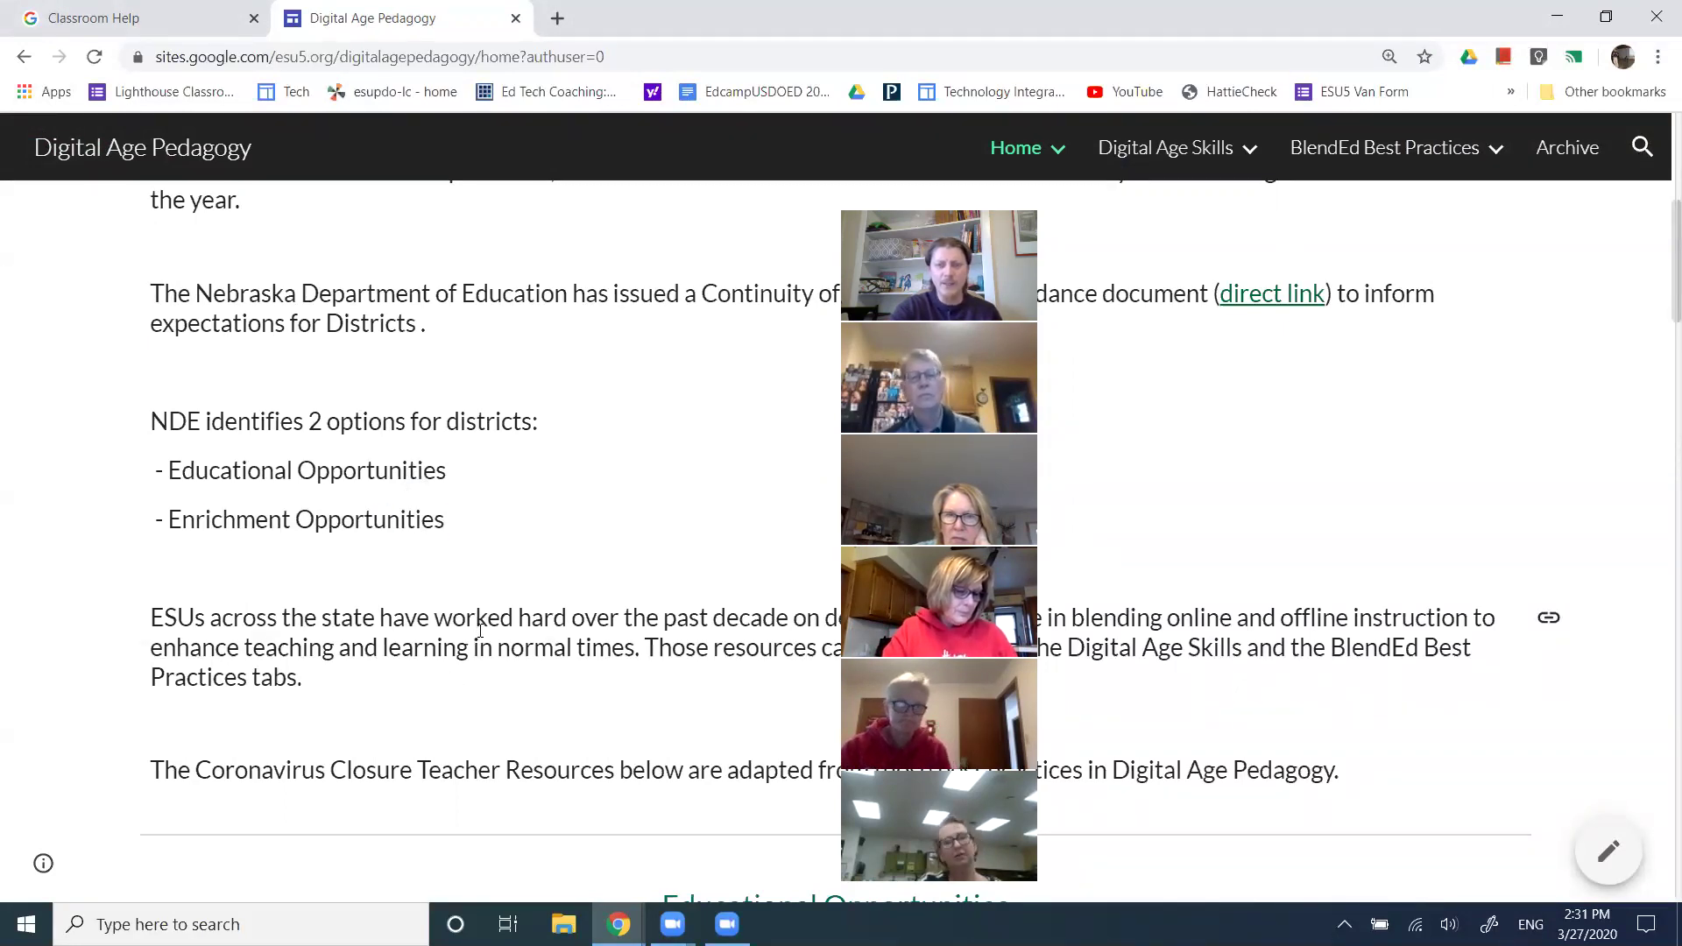
{"action": "scroll", "coordinate": [480, 631], "scroll_direction": "down", "scroll_amount": 7}
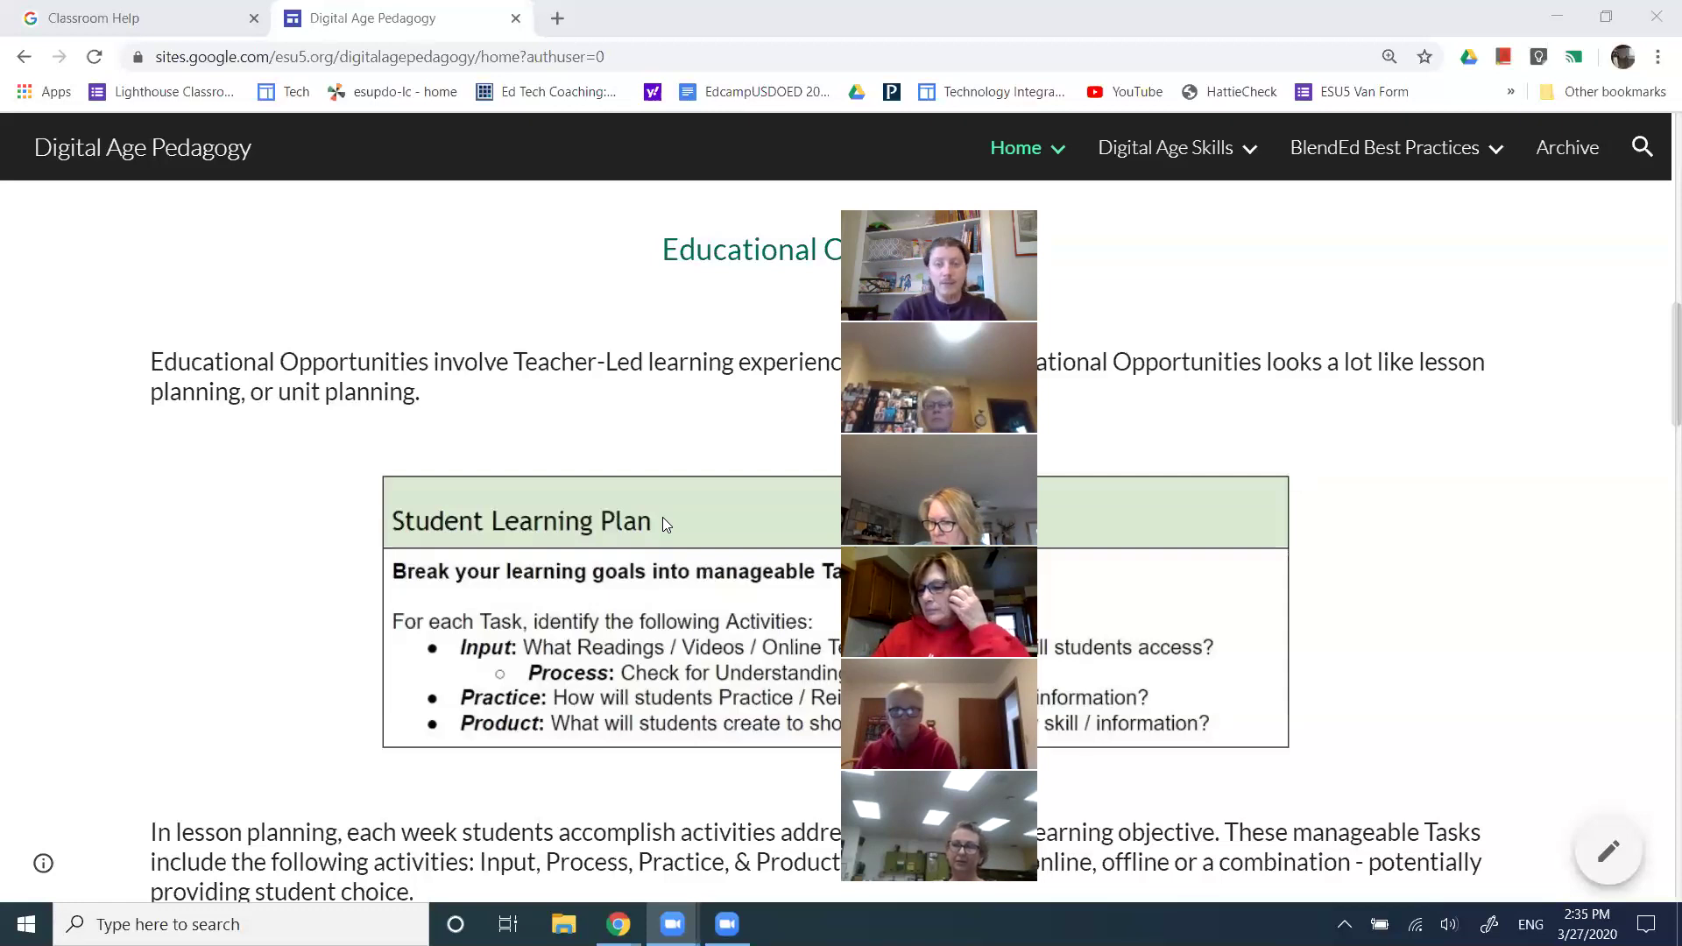
Select the page's web address and bring up the Alt+Tab list of open windows.
{"action": "key", "text": "alt+Tab"}
{"action": "key", "text": "alt+Tab"}
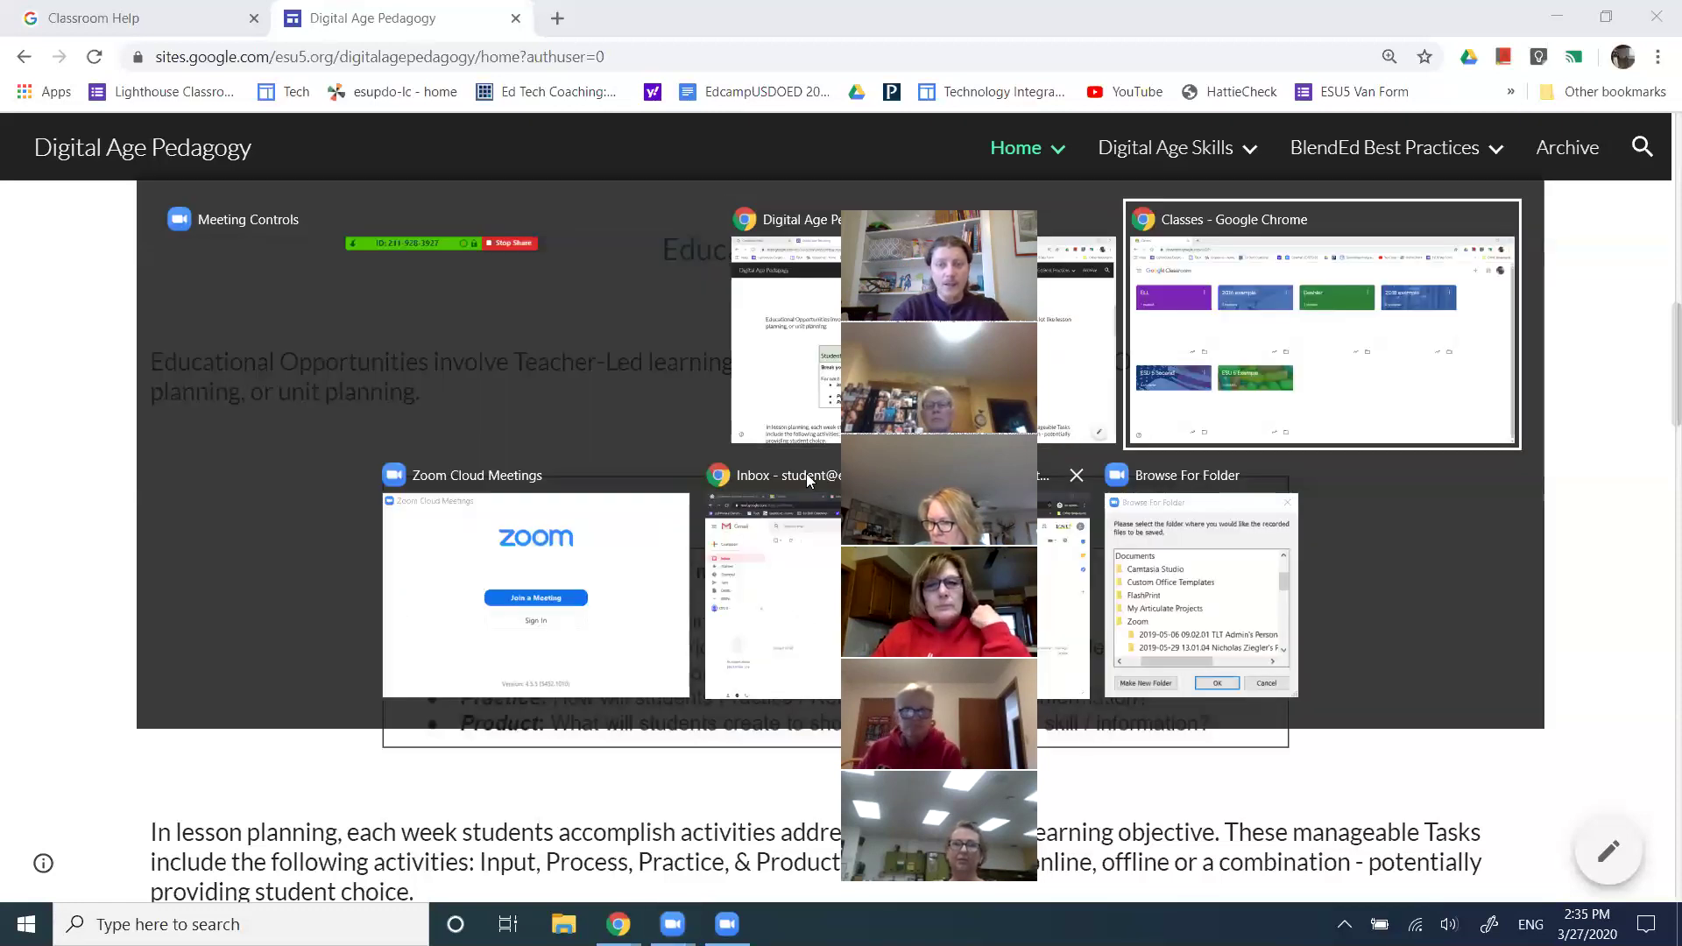
{"action": "key", "text": "Escape"}
{"action": "left_click", "coordinate": [478, 57]}
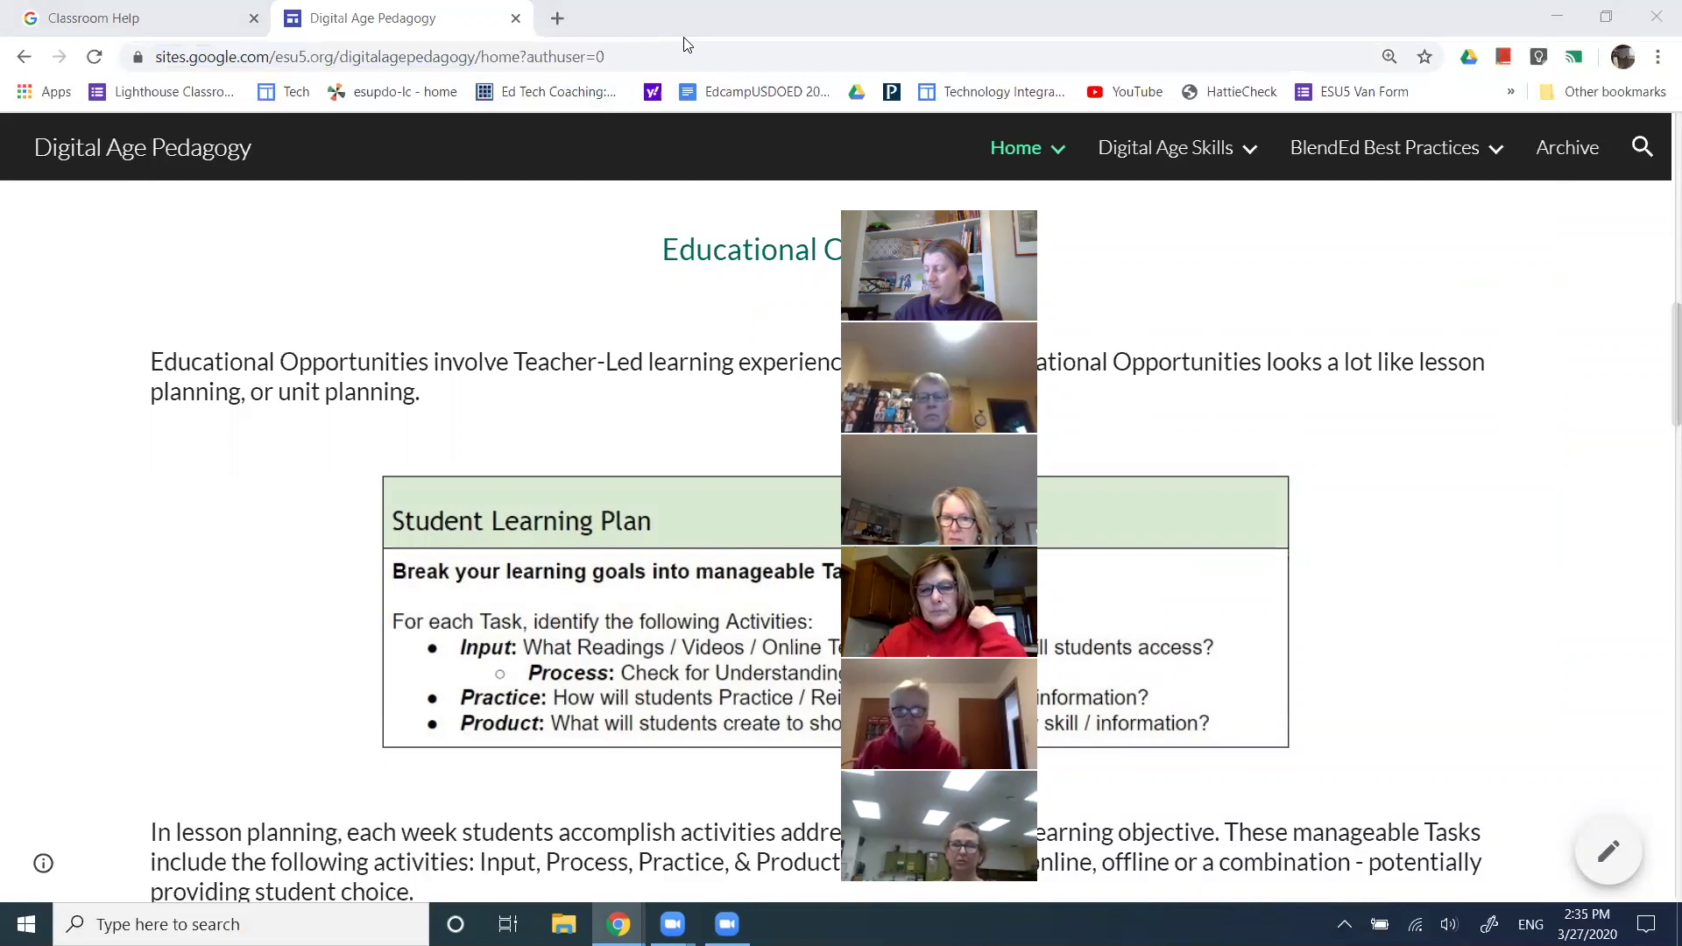
{"action": "mouse_move", "coordinate": [1117, 166]}
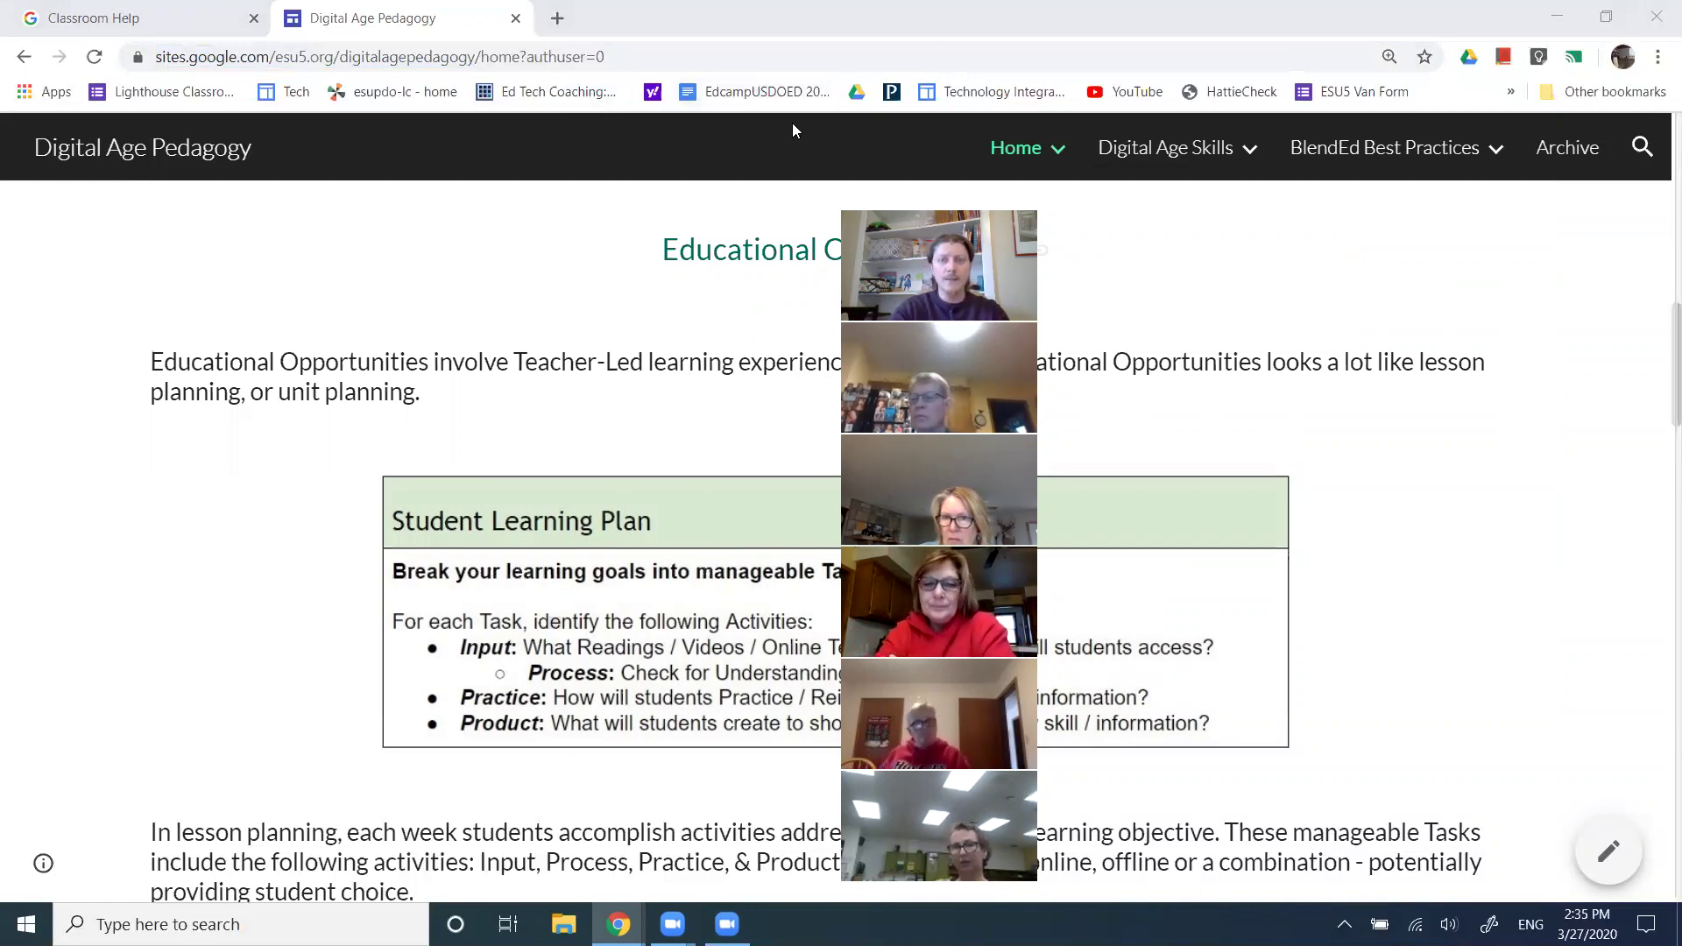
{"action": "key", "text": "alt+Tab"}
{"action": "key", "text": "alt+Tab"}
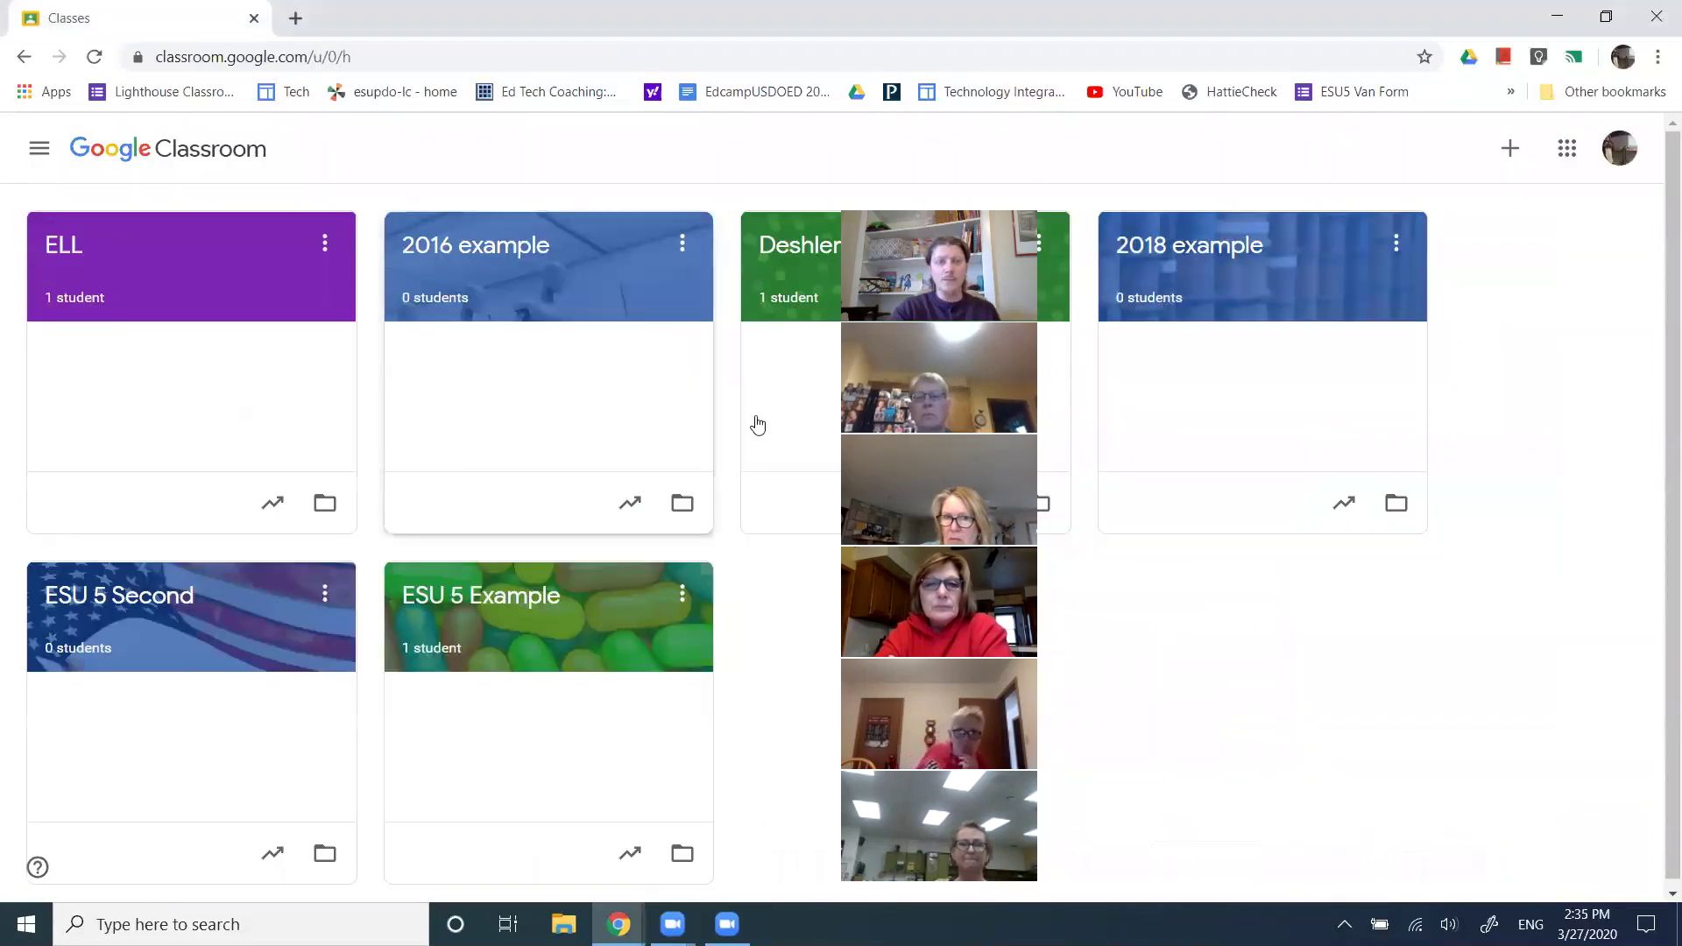
{"action": "left_click", "coordinate": [369, 49]}
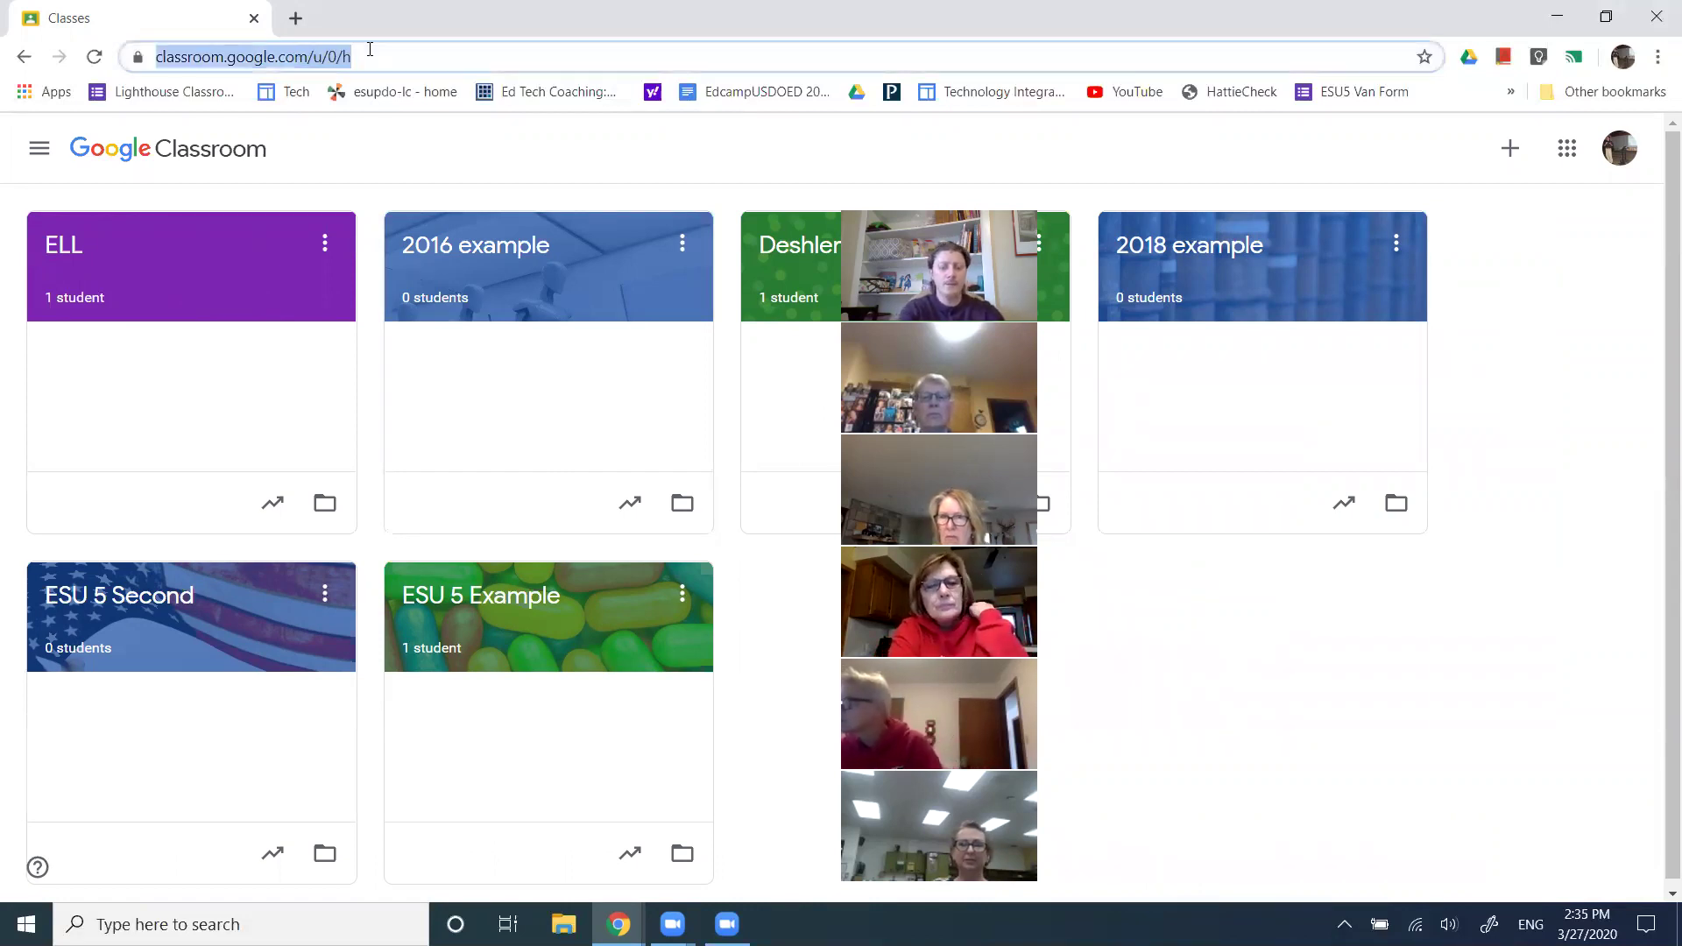
{"action": "type", "text": "classr"}
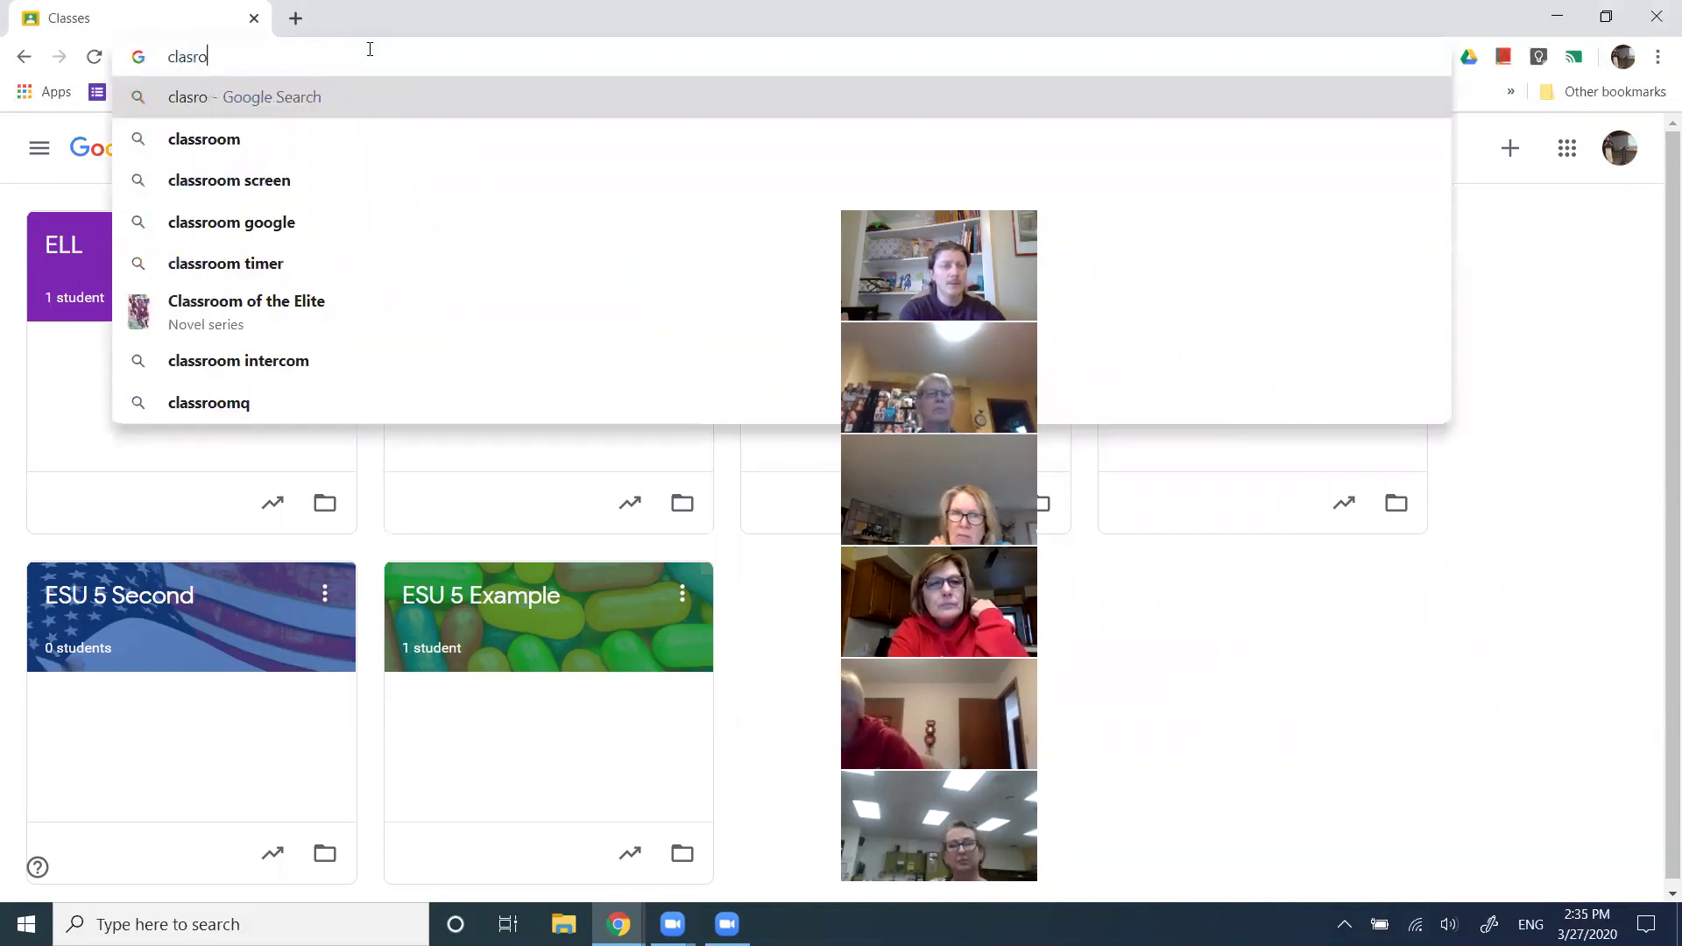
{"action": "type", "text": "oom goog"}
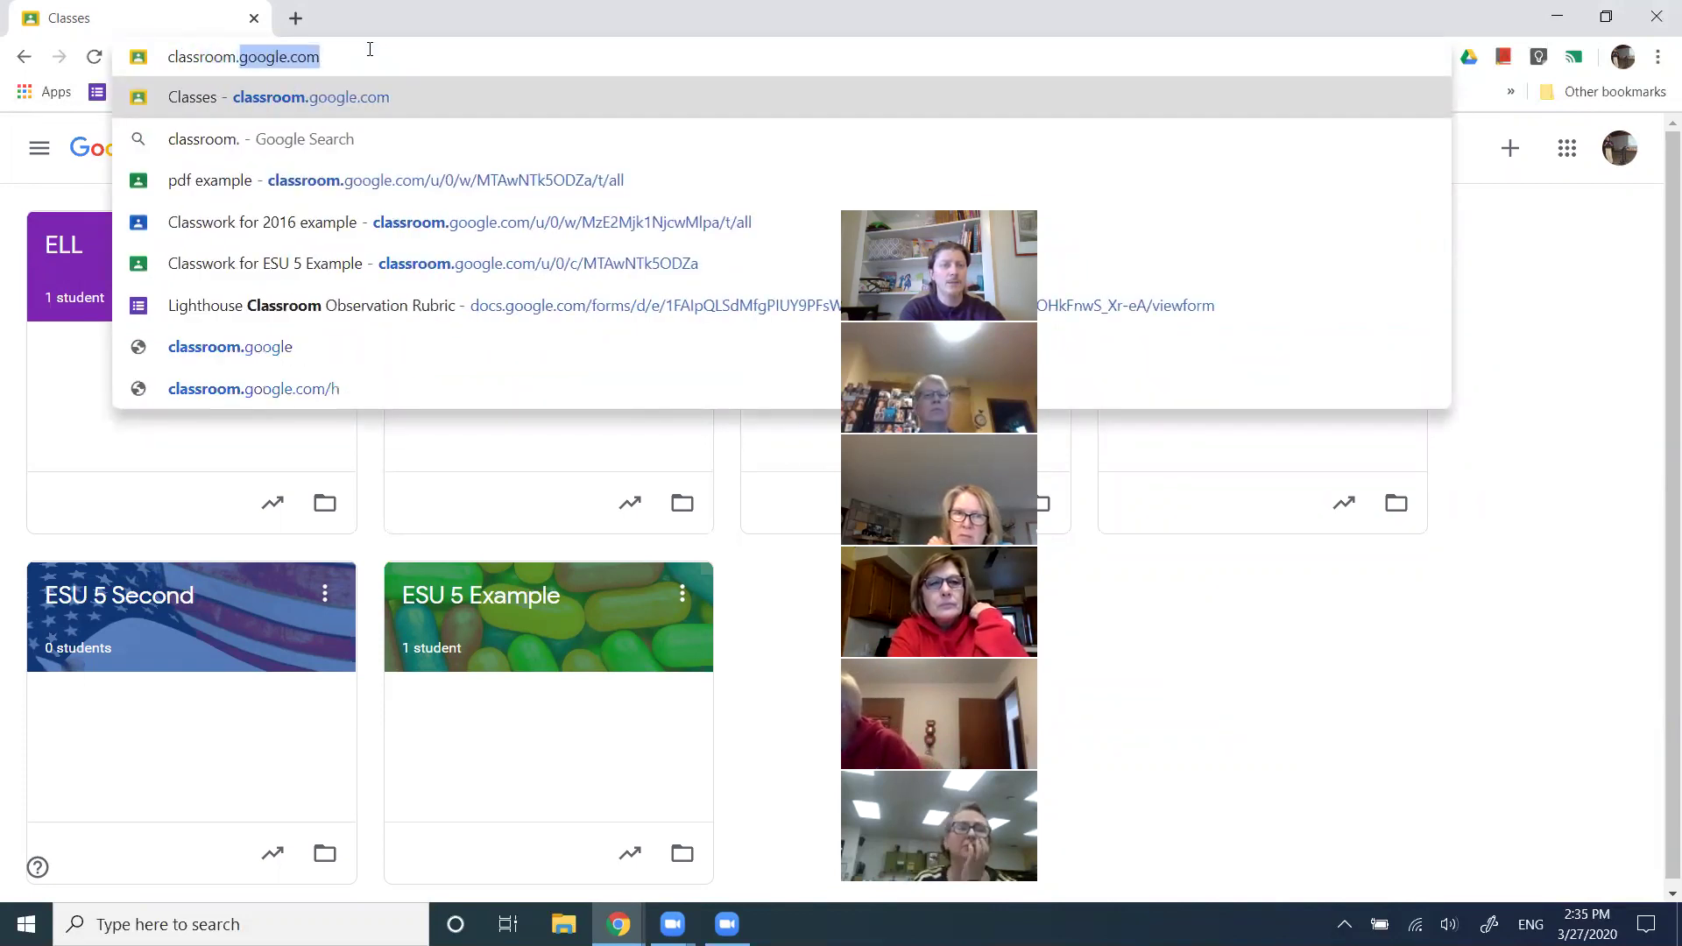
{"action": "type", "text": "le"}
{"action": "key", "text": "Return"}
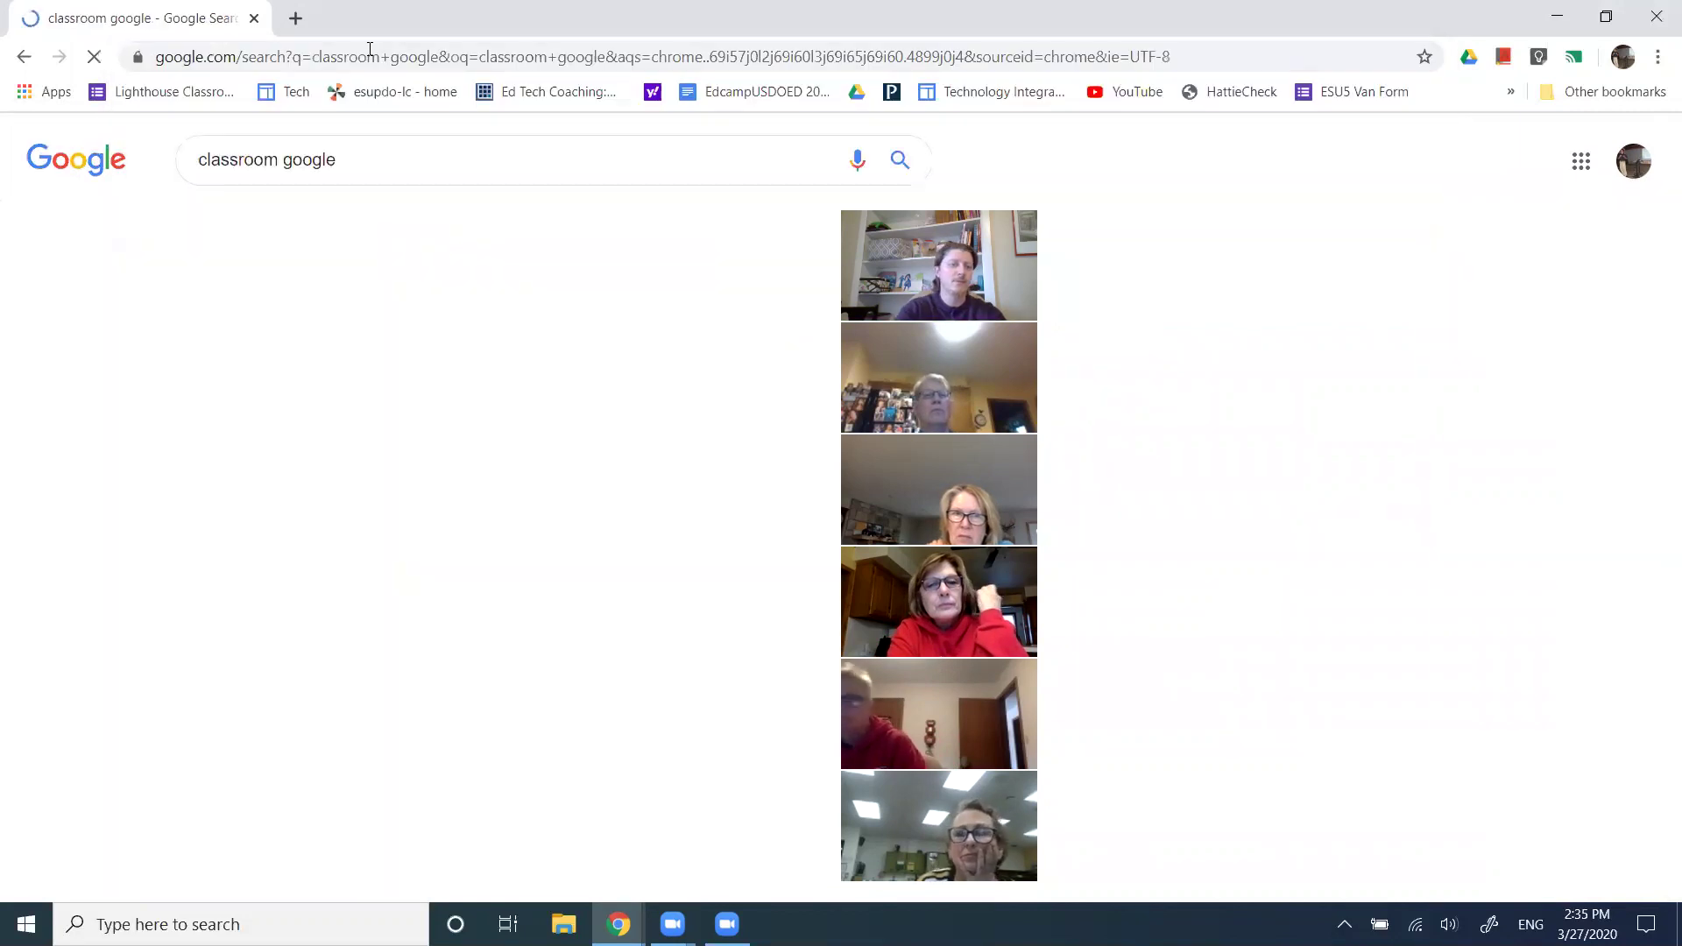
{"action": "left_click", "coordinate": [281, 343]}
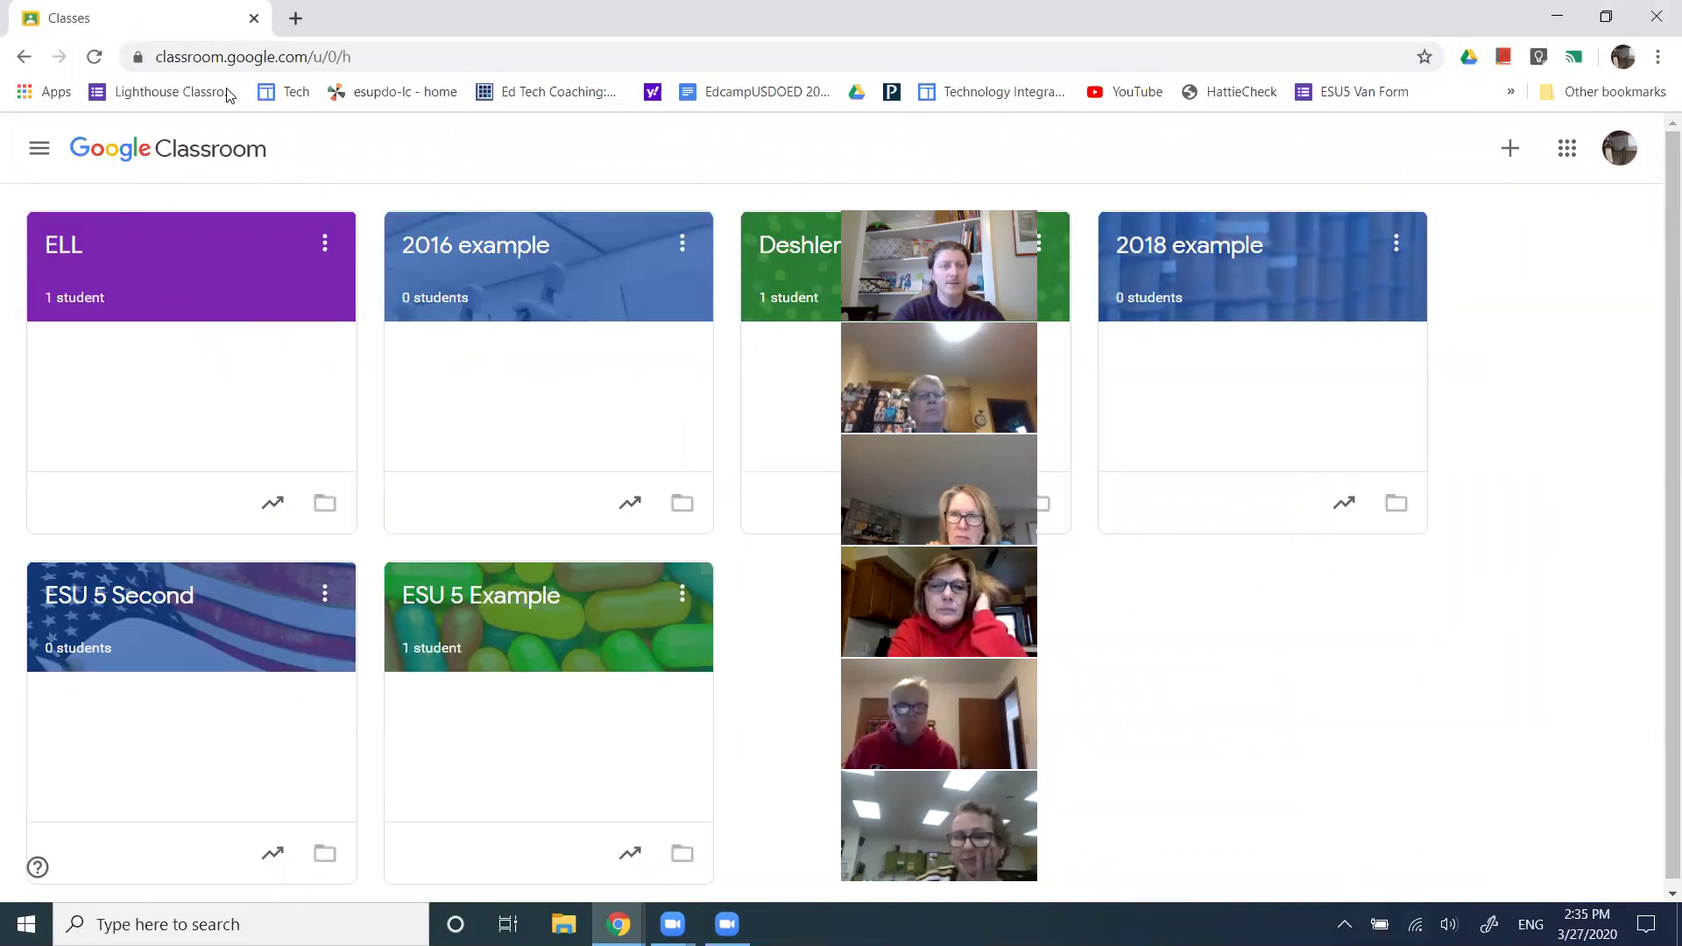
Select part of the Classes page web address in the address bar.
{"action": "left_click_drag", "start_coordinate": [173, 57], "coordinate": [313, 57]}
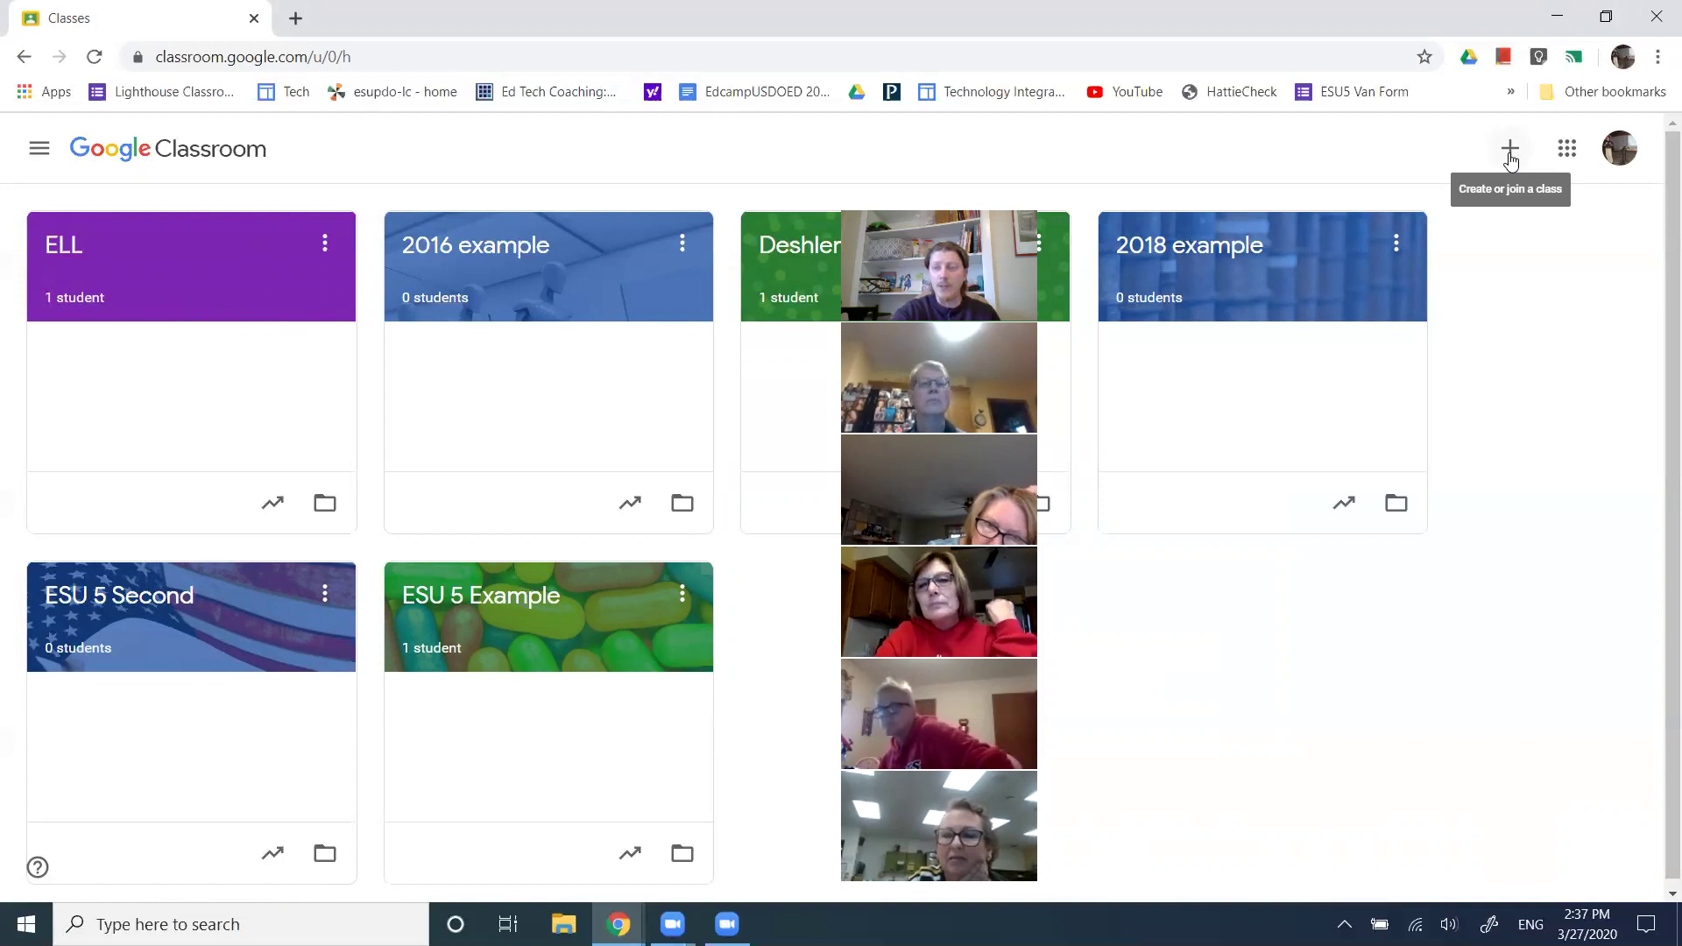
Create a new class named 'Coronavirus Example' from the + menu.
{"action": "left_click", "coordinate": [1510, 154]}
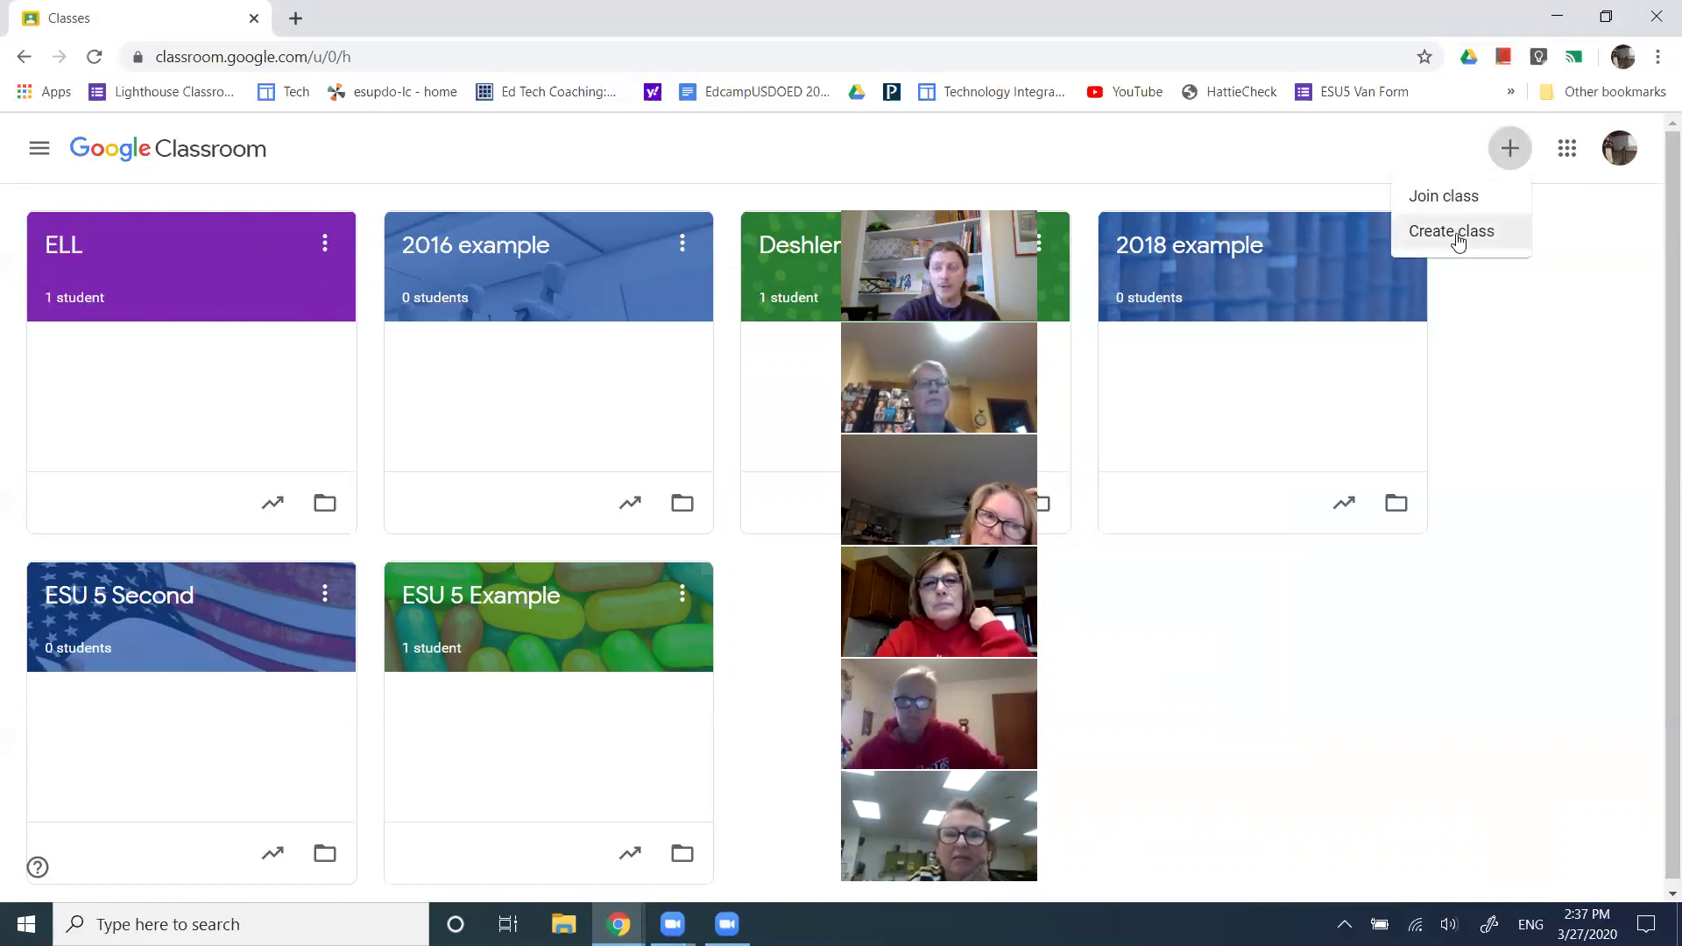
{"action": "left_click", "coordinate": [1455, 233]}
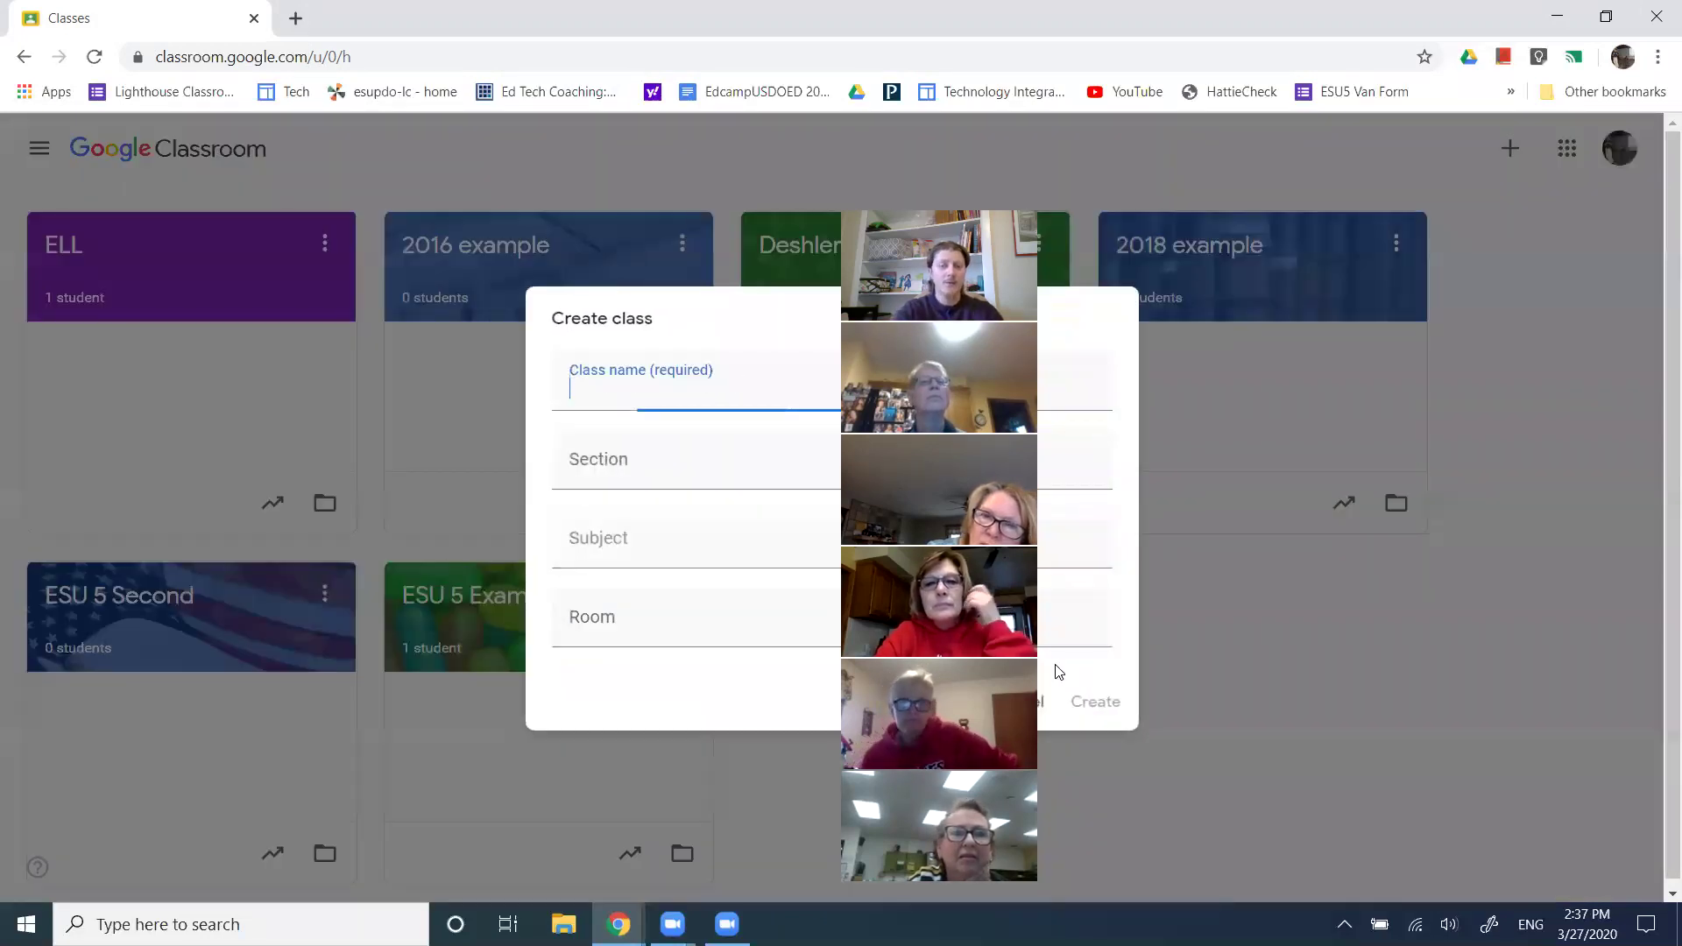
{"action": "type", "text": "Coronavirus "}
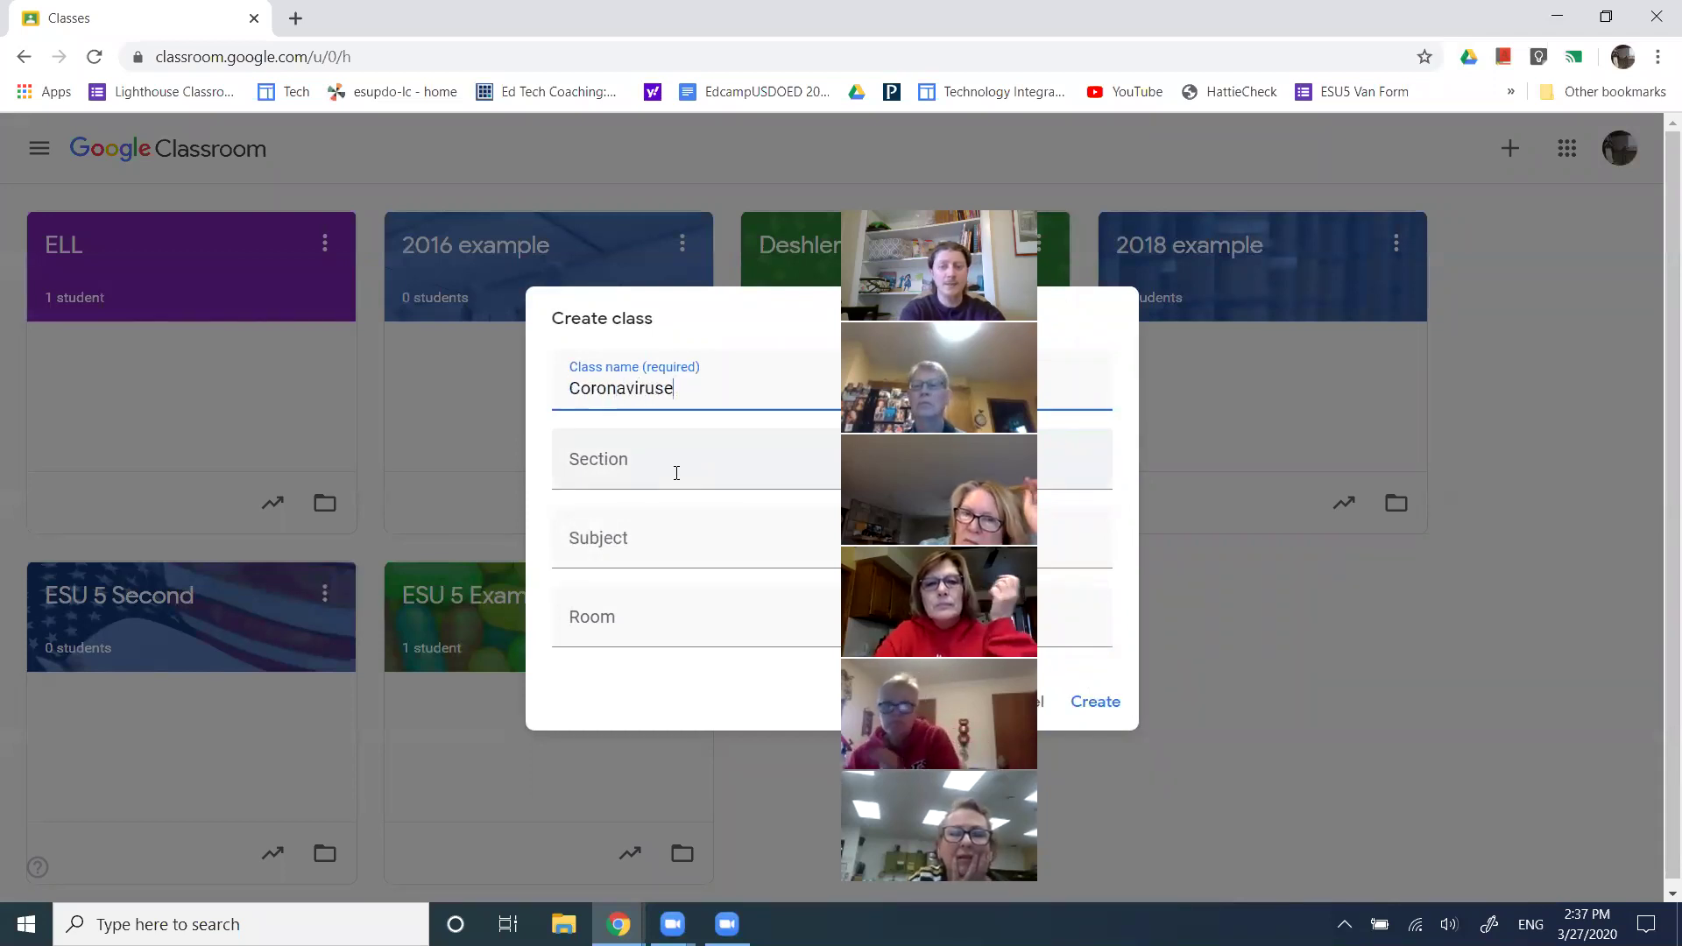
{"action": "type", "text": "Example"}
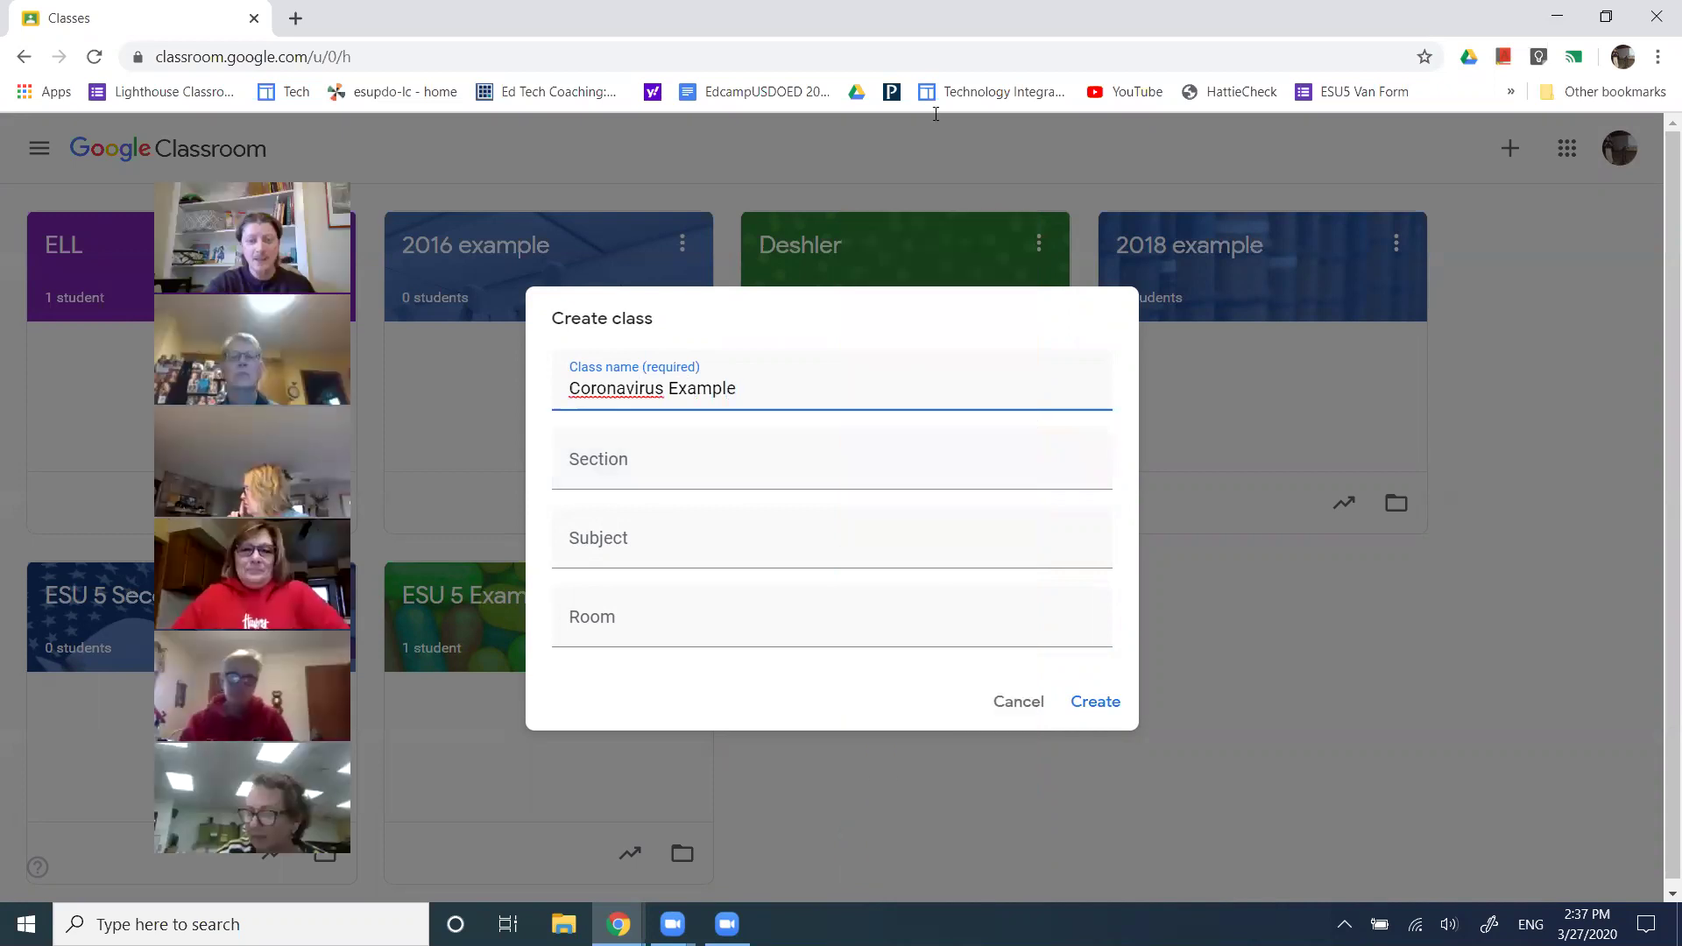
{"action": "left_click", "coordinate": [1090, 700]}
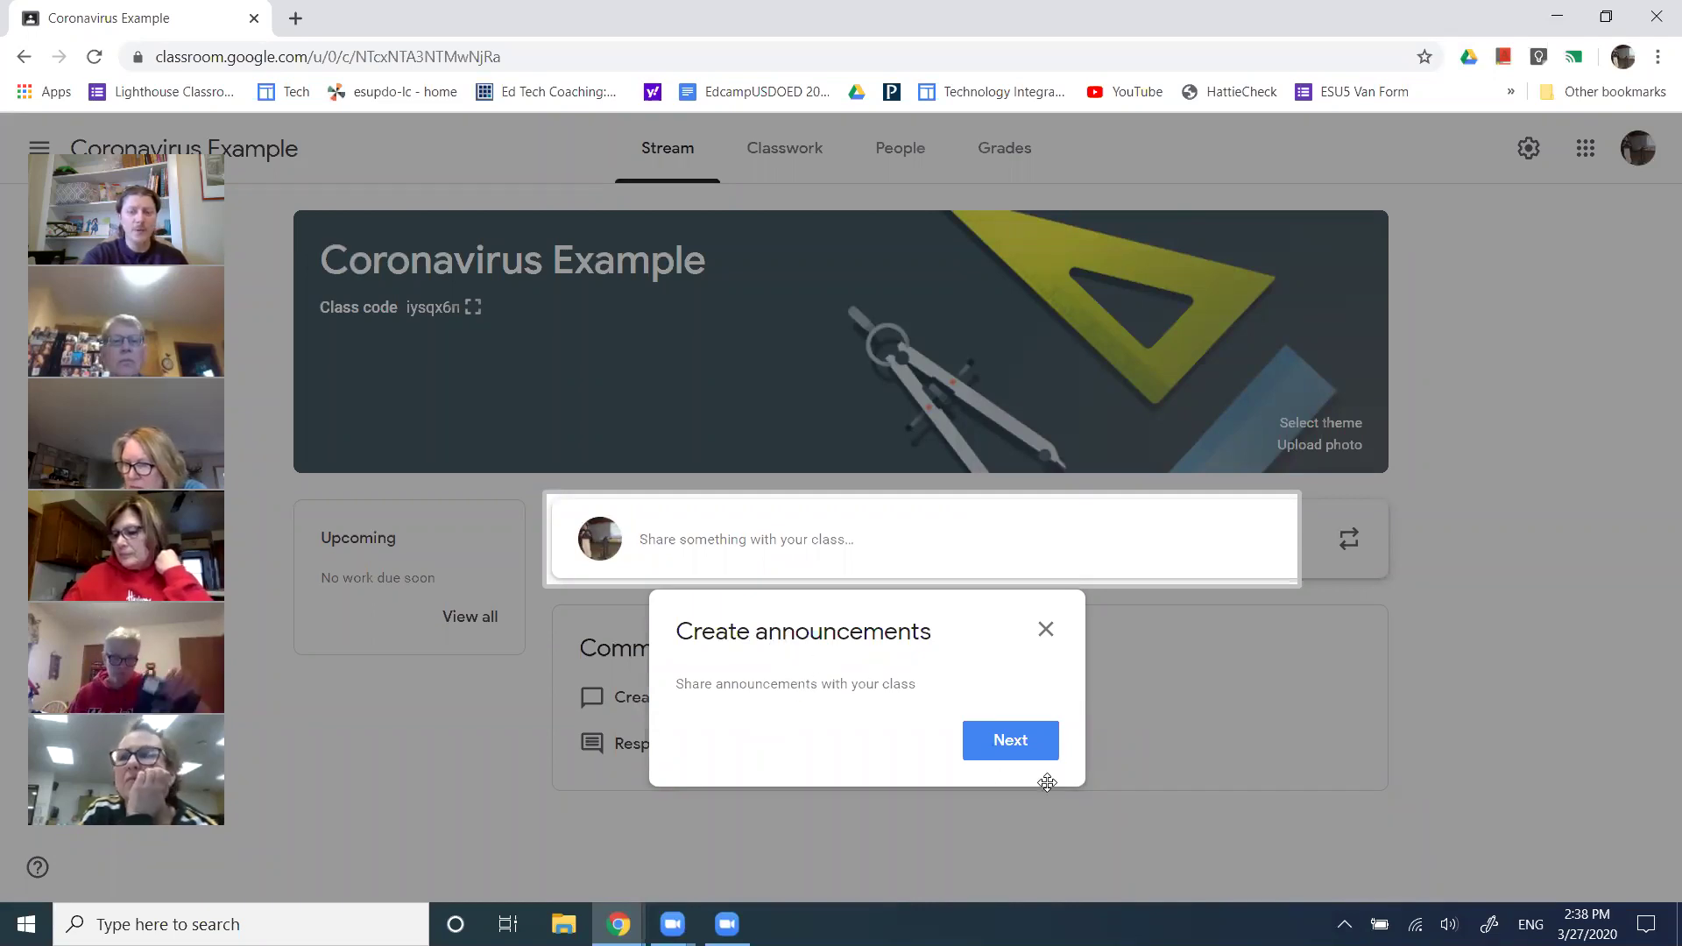
Dismiss the announcement tips and write 'welcome to class' as a new announcement.
{"action": "left_click", "coordinate": [1013, 743]}
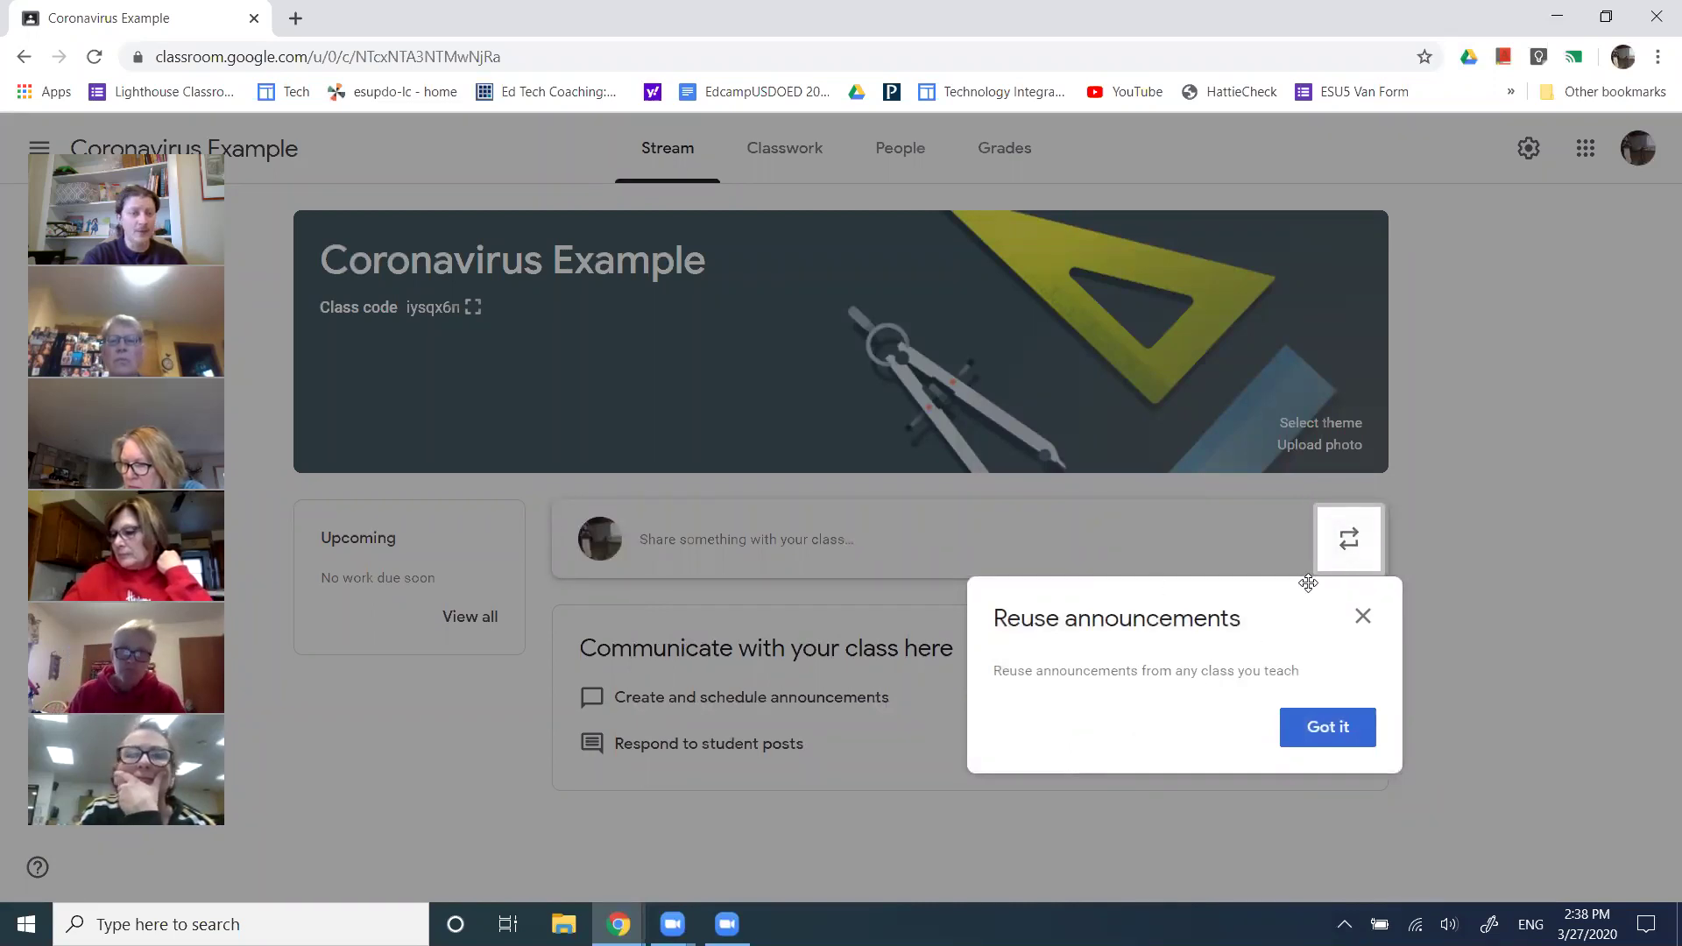
{"action": "left_click", "coordinate": [1324, 728]}
{"action": "left_click", "coordinate": [724, 541]}
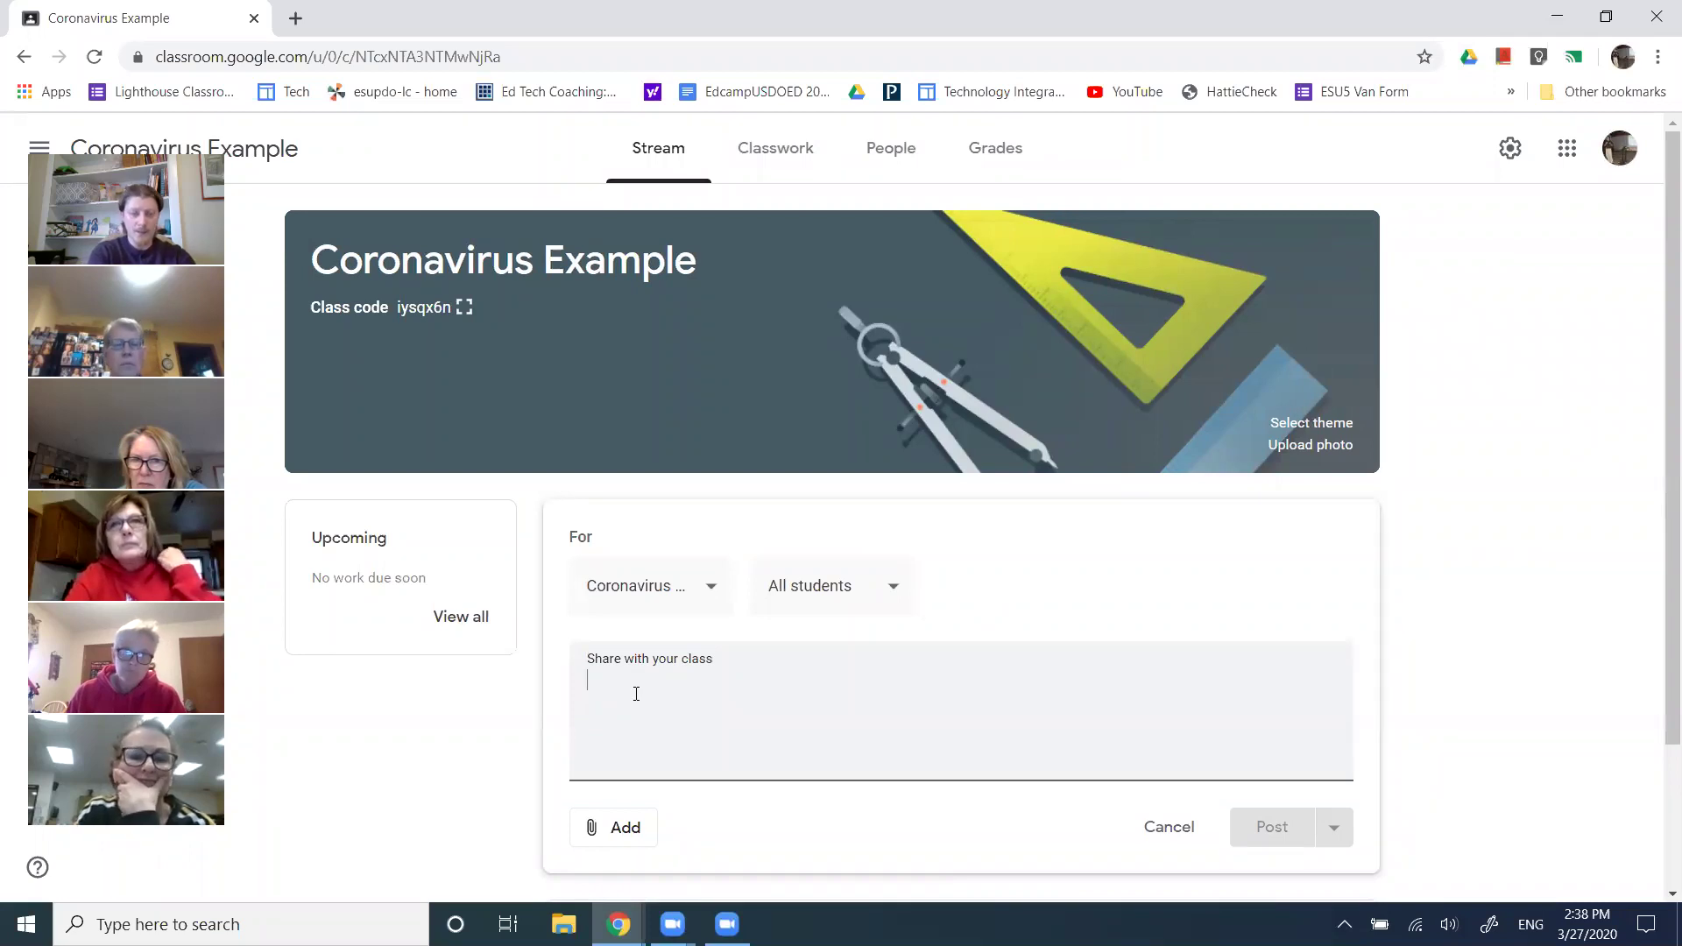
{"action": "type", "text": "welcome to class"}
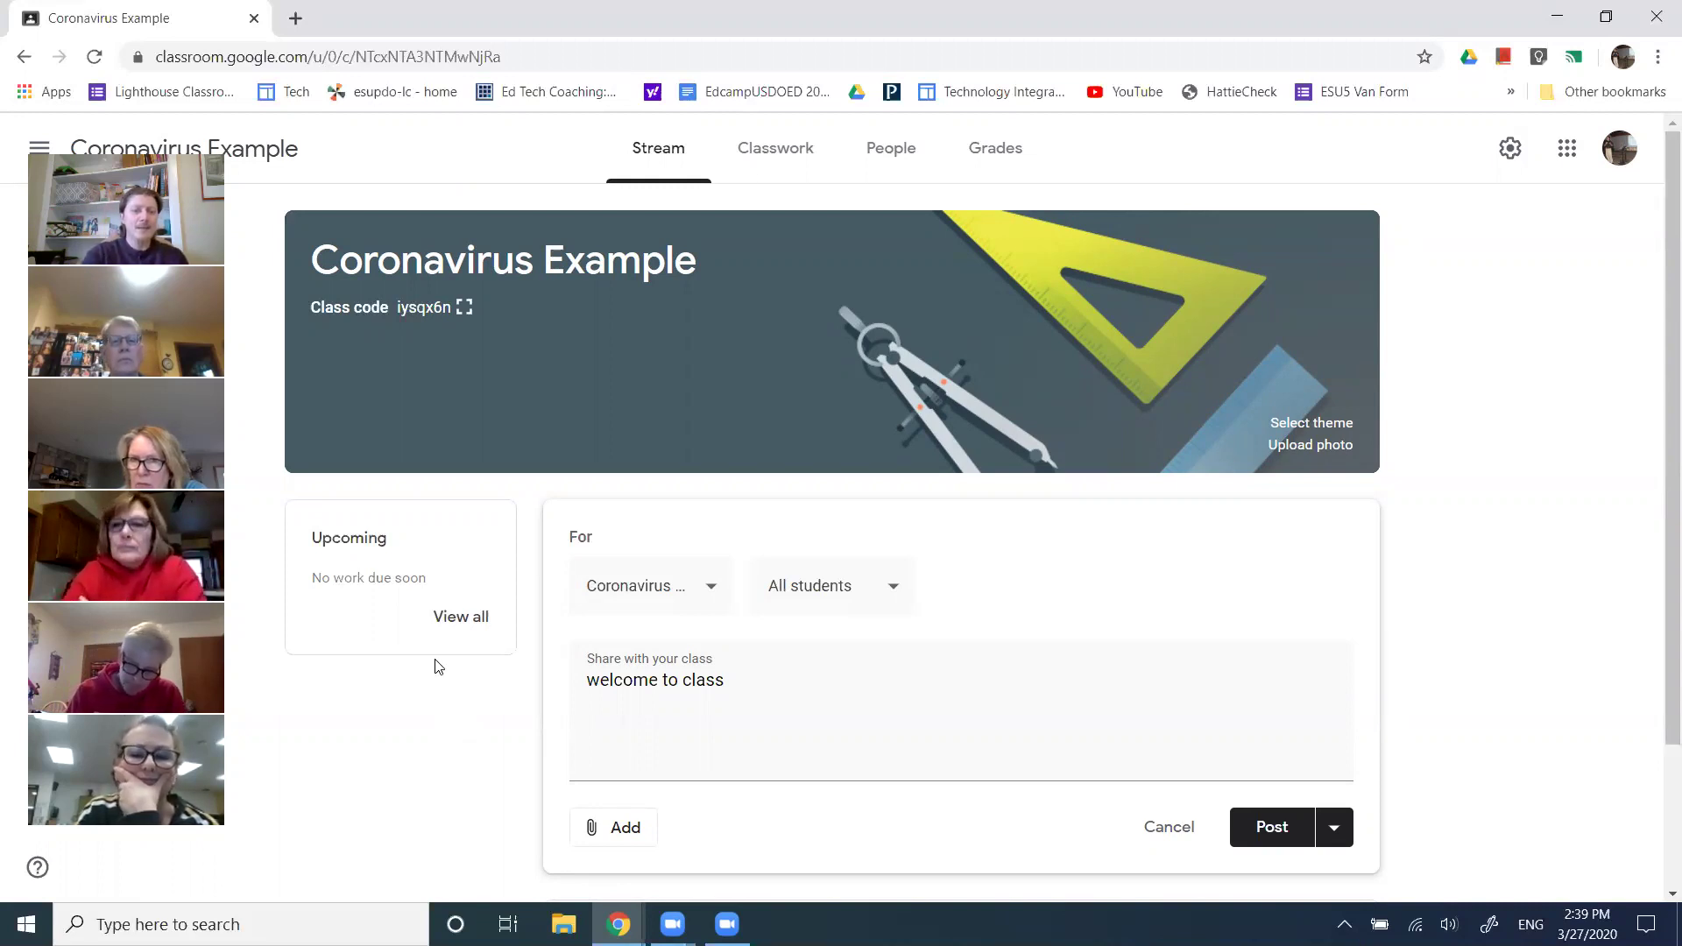
{"action": "scroll", "coordinate": [517, 710], "scroll_direction": "down", "scroll_amount": 2}
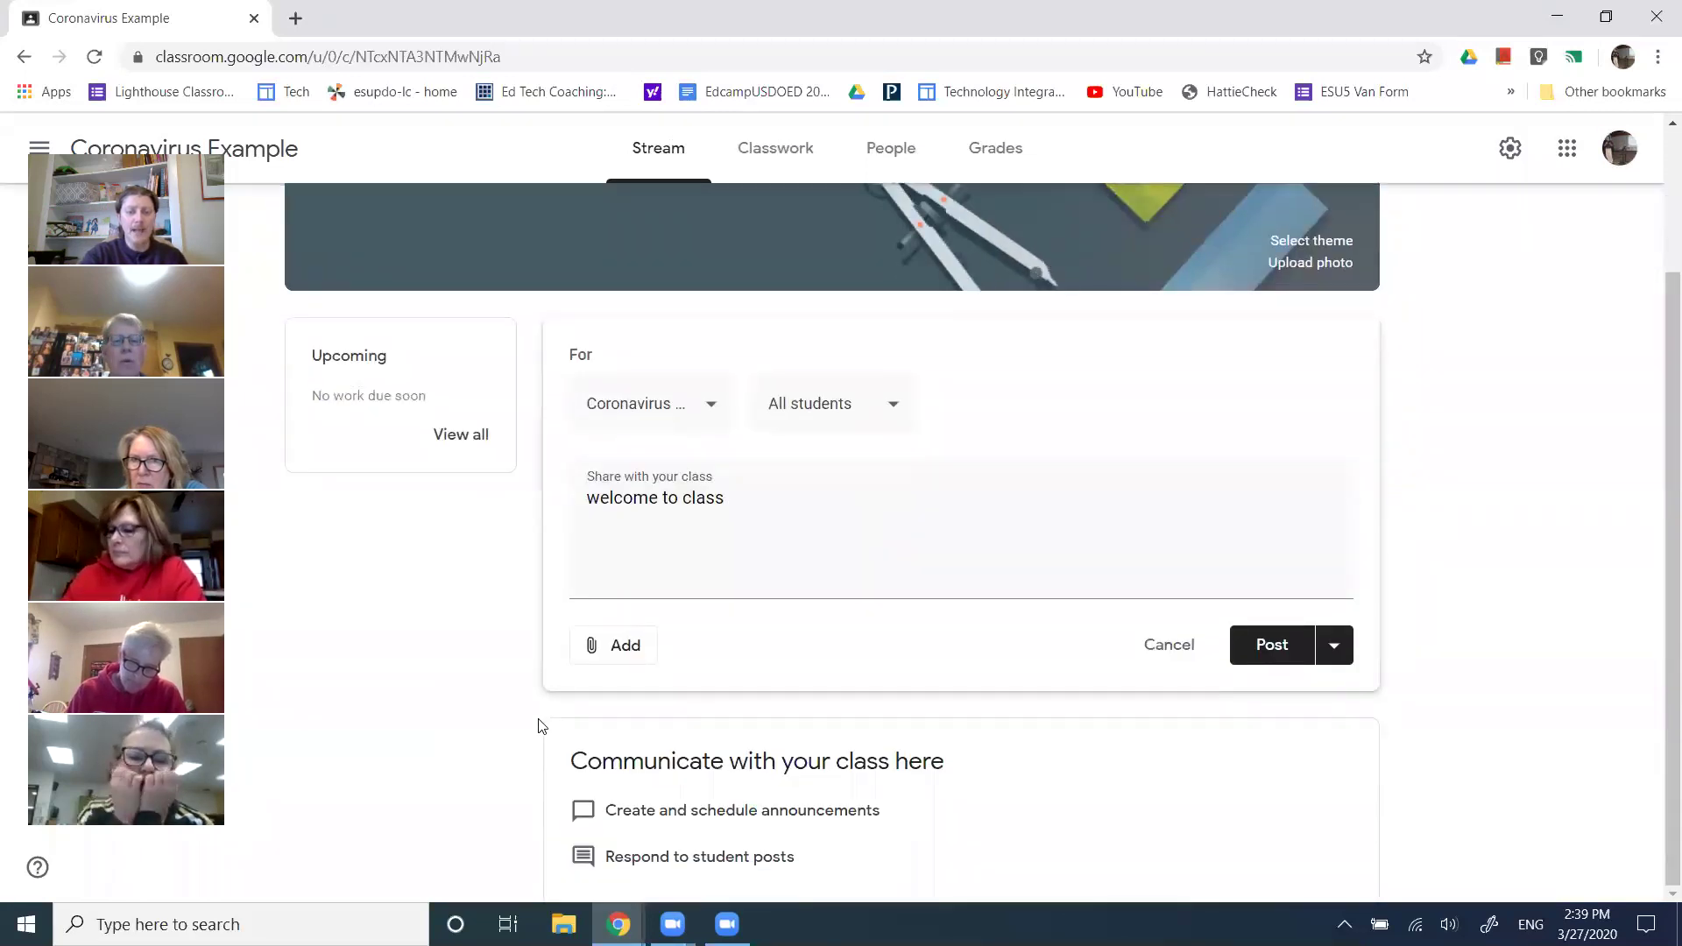
{"action": "scroll", "coordinate": [547, 707], "scroll_direction": "up", "scroll_amount": 2}
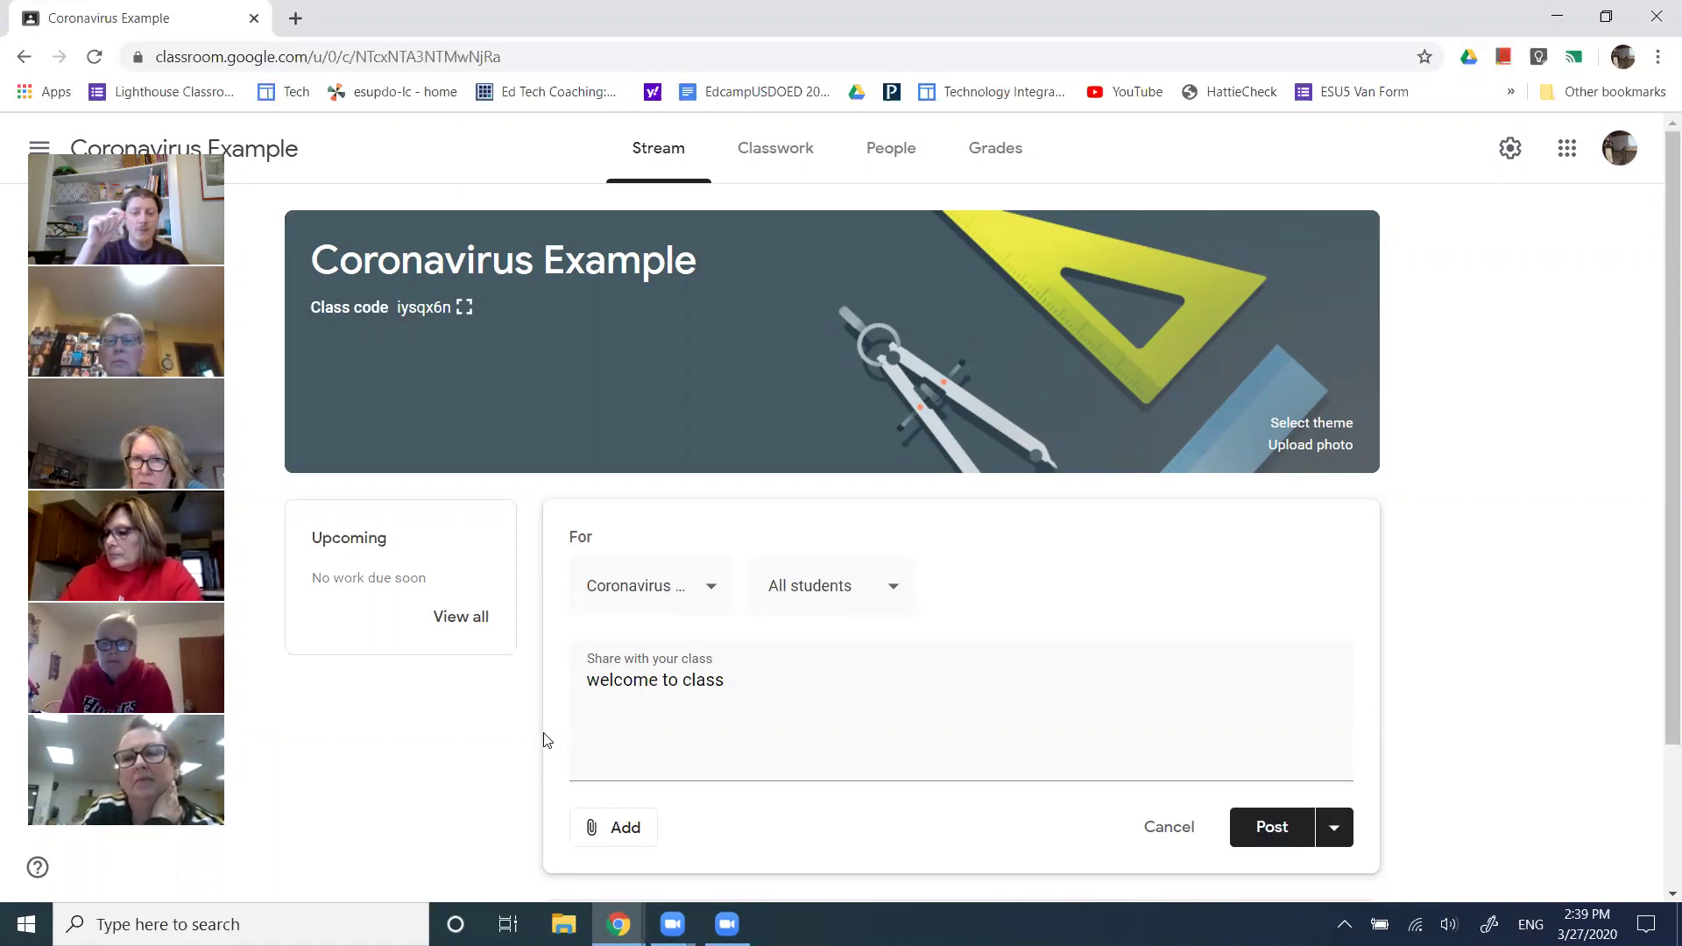
Add a '3/37/2020' date line above 'welcome to class'.
{"action": "left_click", "coordinate": [592, 691]}
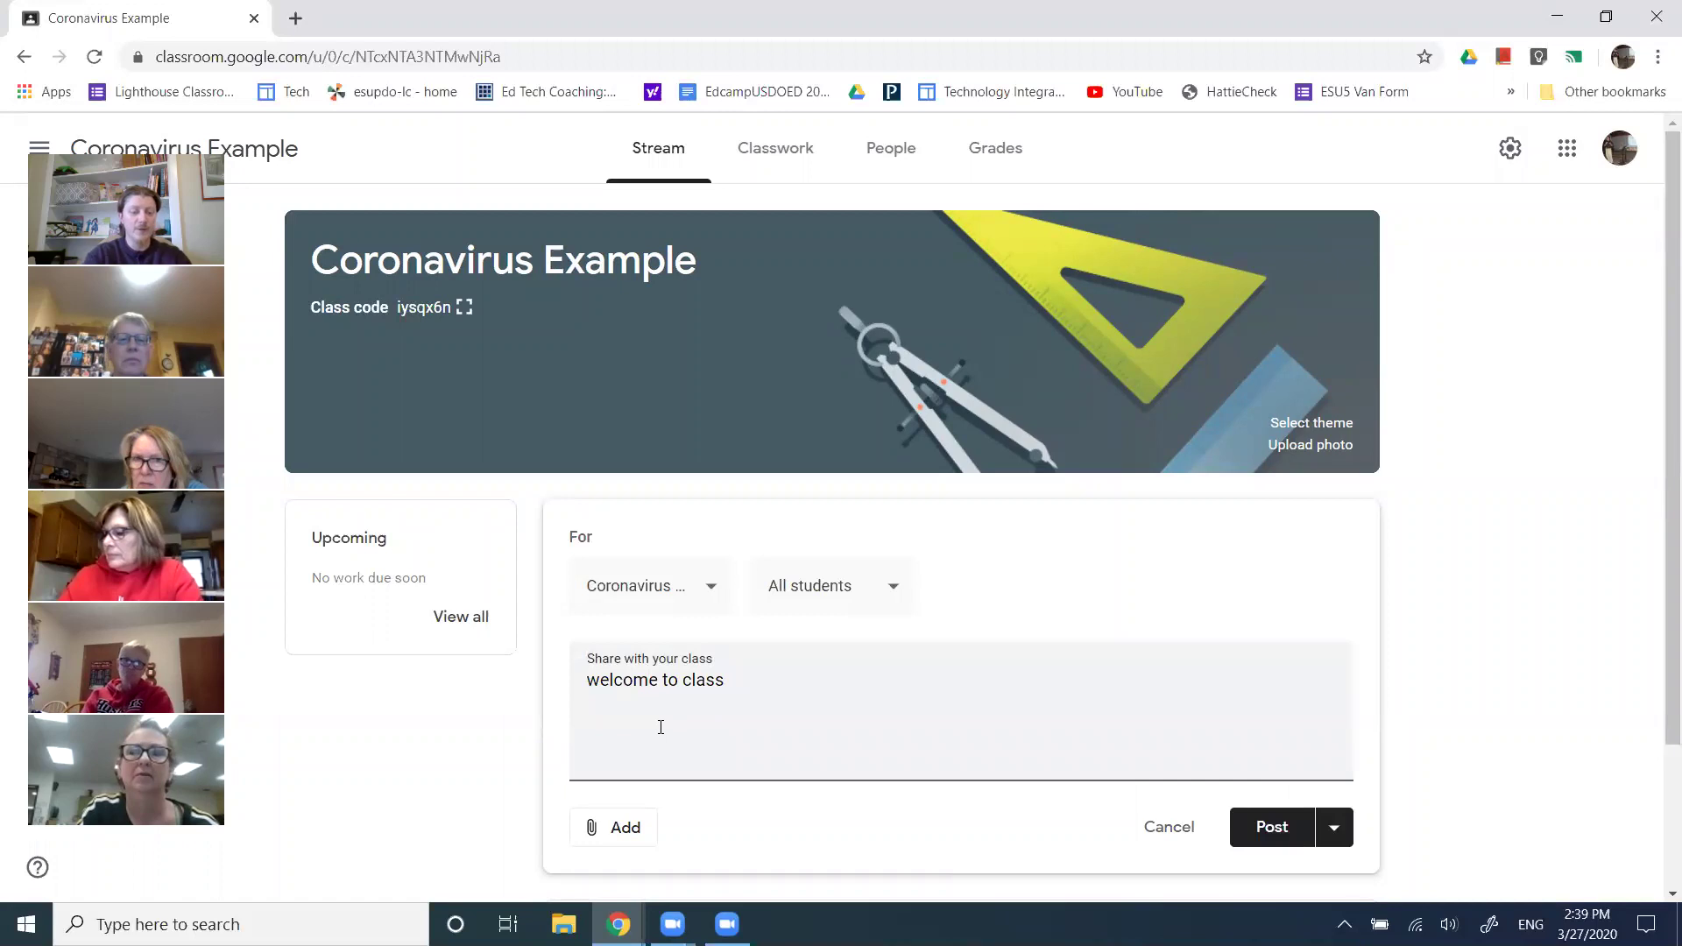
{"action": "type", "text": "3/37/"}
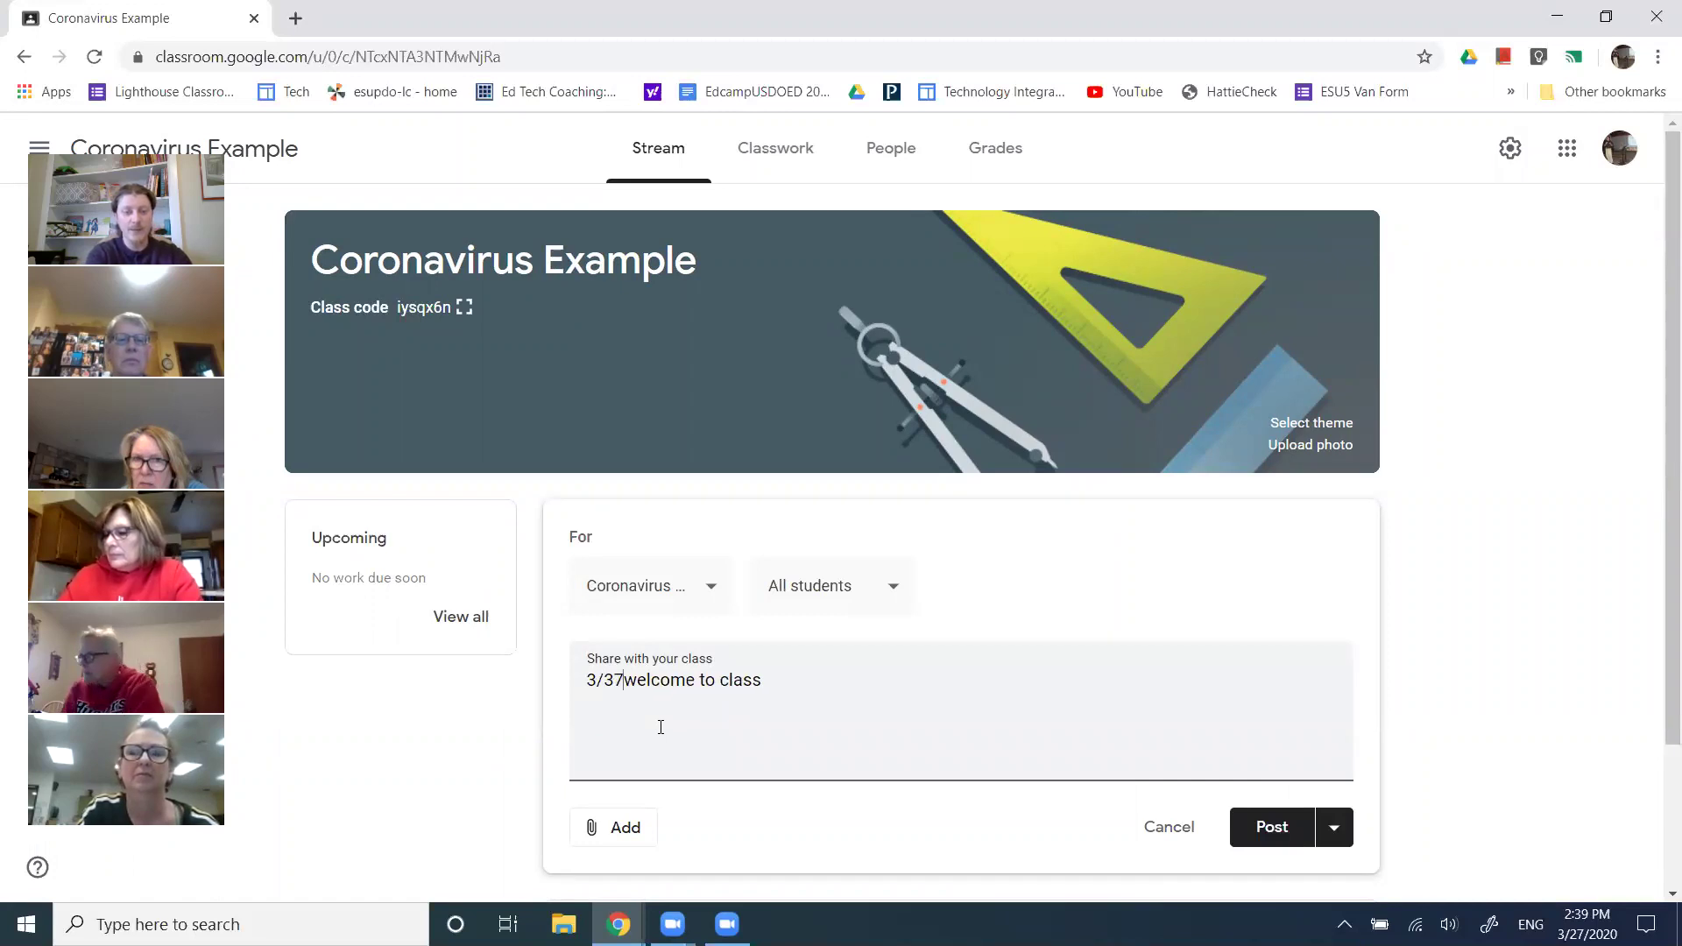
{"action": "type", "text": "2020"}
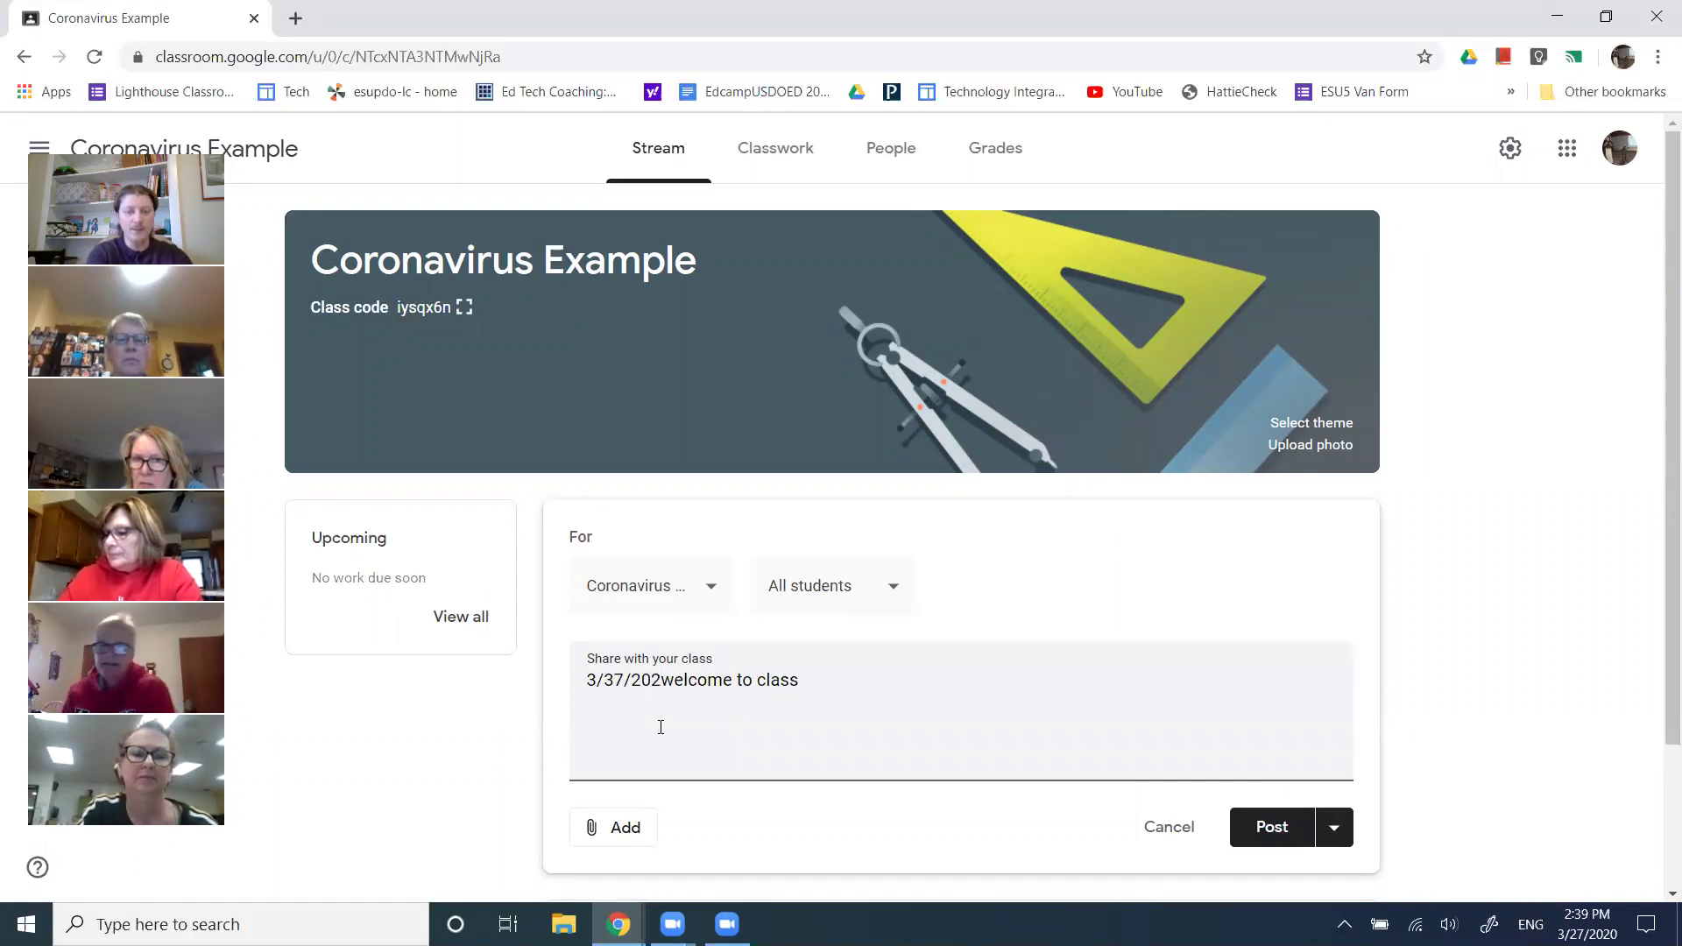
{"action": "key", "text": "Return"}
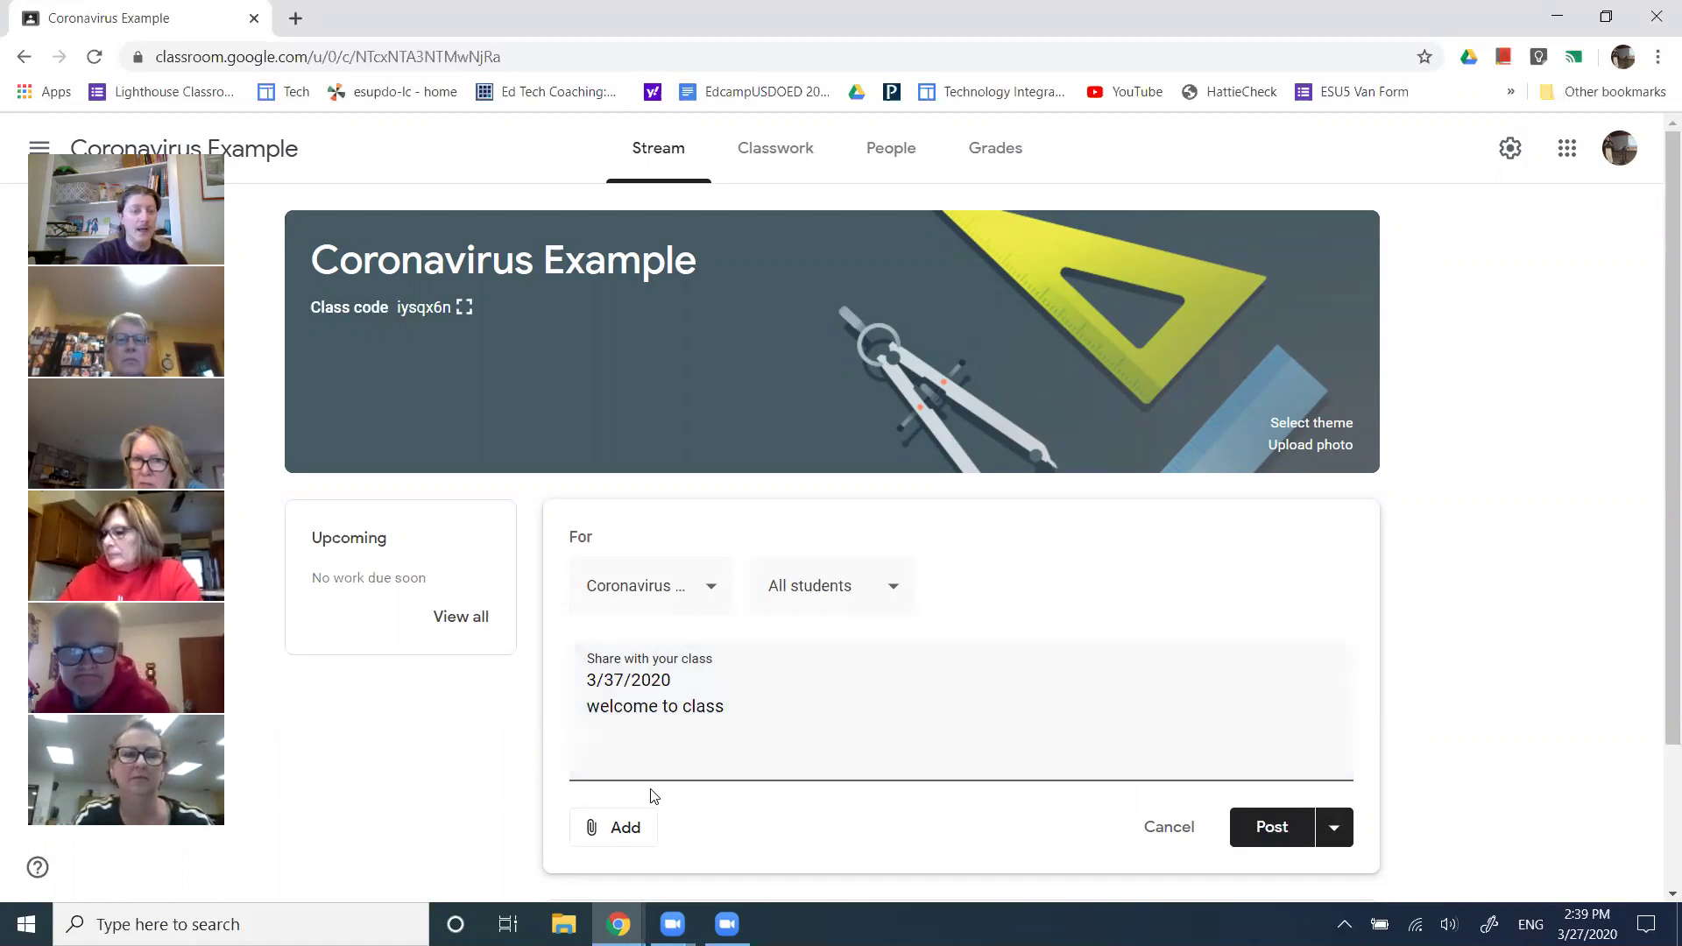
Review the attachment options, then add 'Announcement' on a new line below.
{"action": "left_click", "coordinate": [630, 825]}
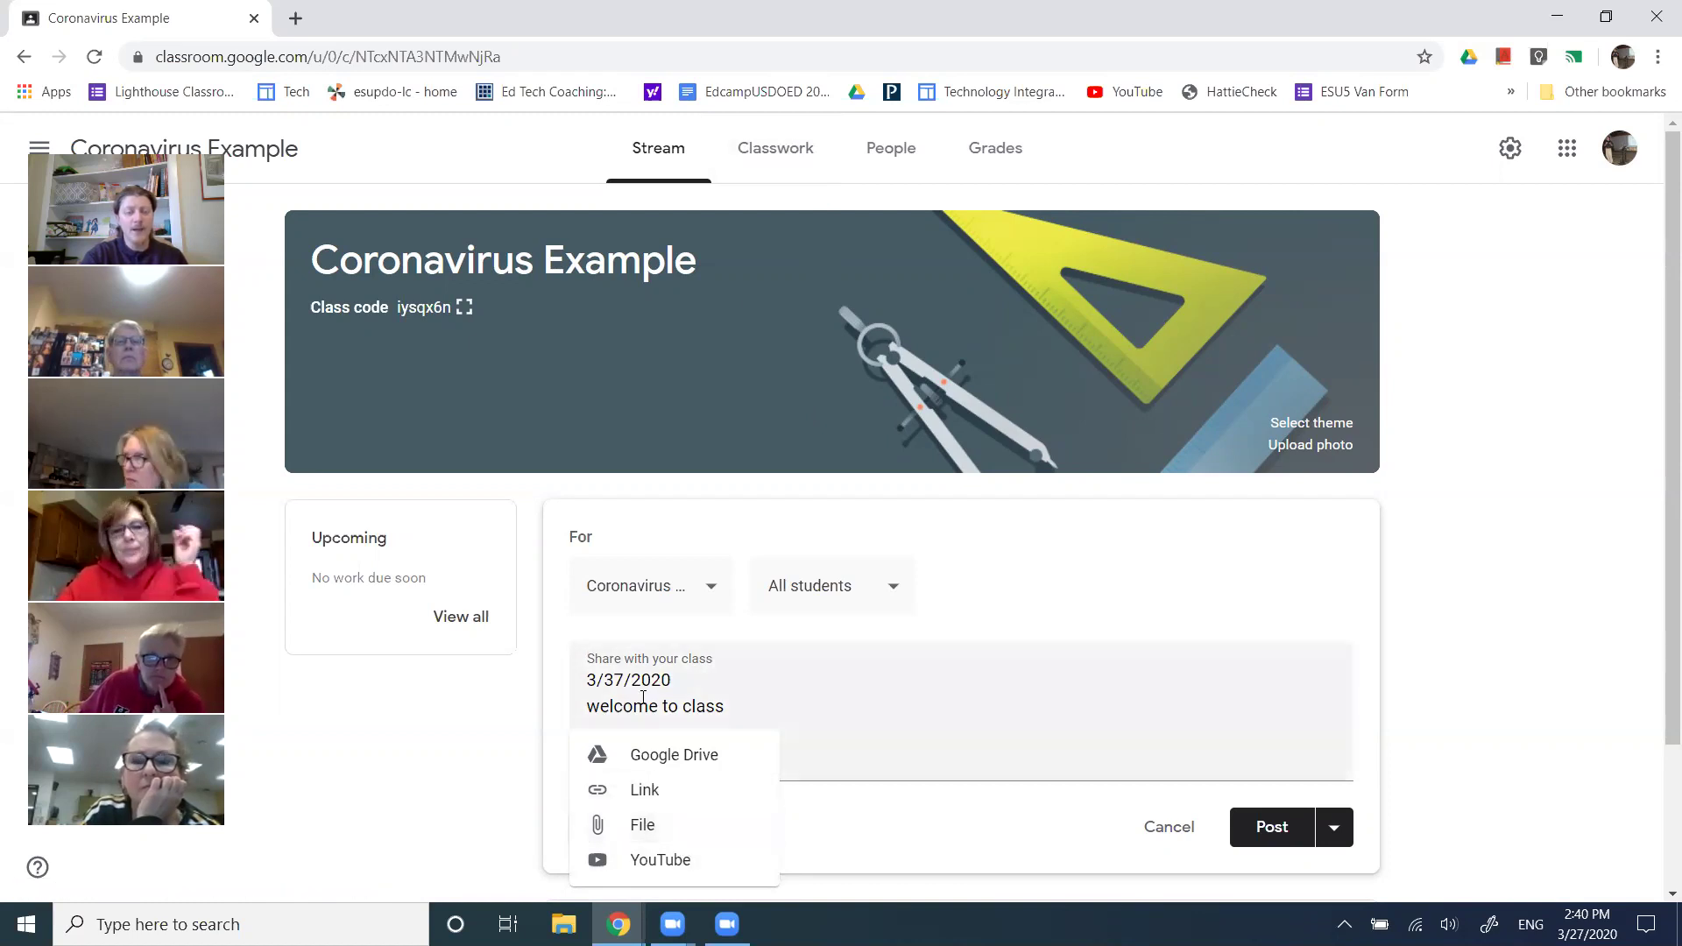
{"action": "left_click", "coordinate": [778, 671]}
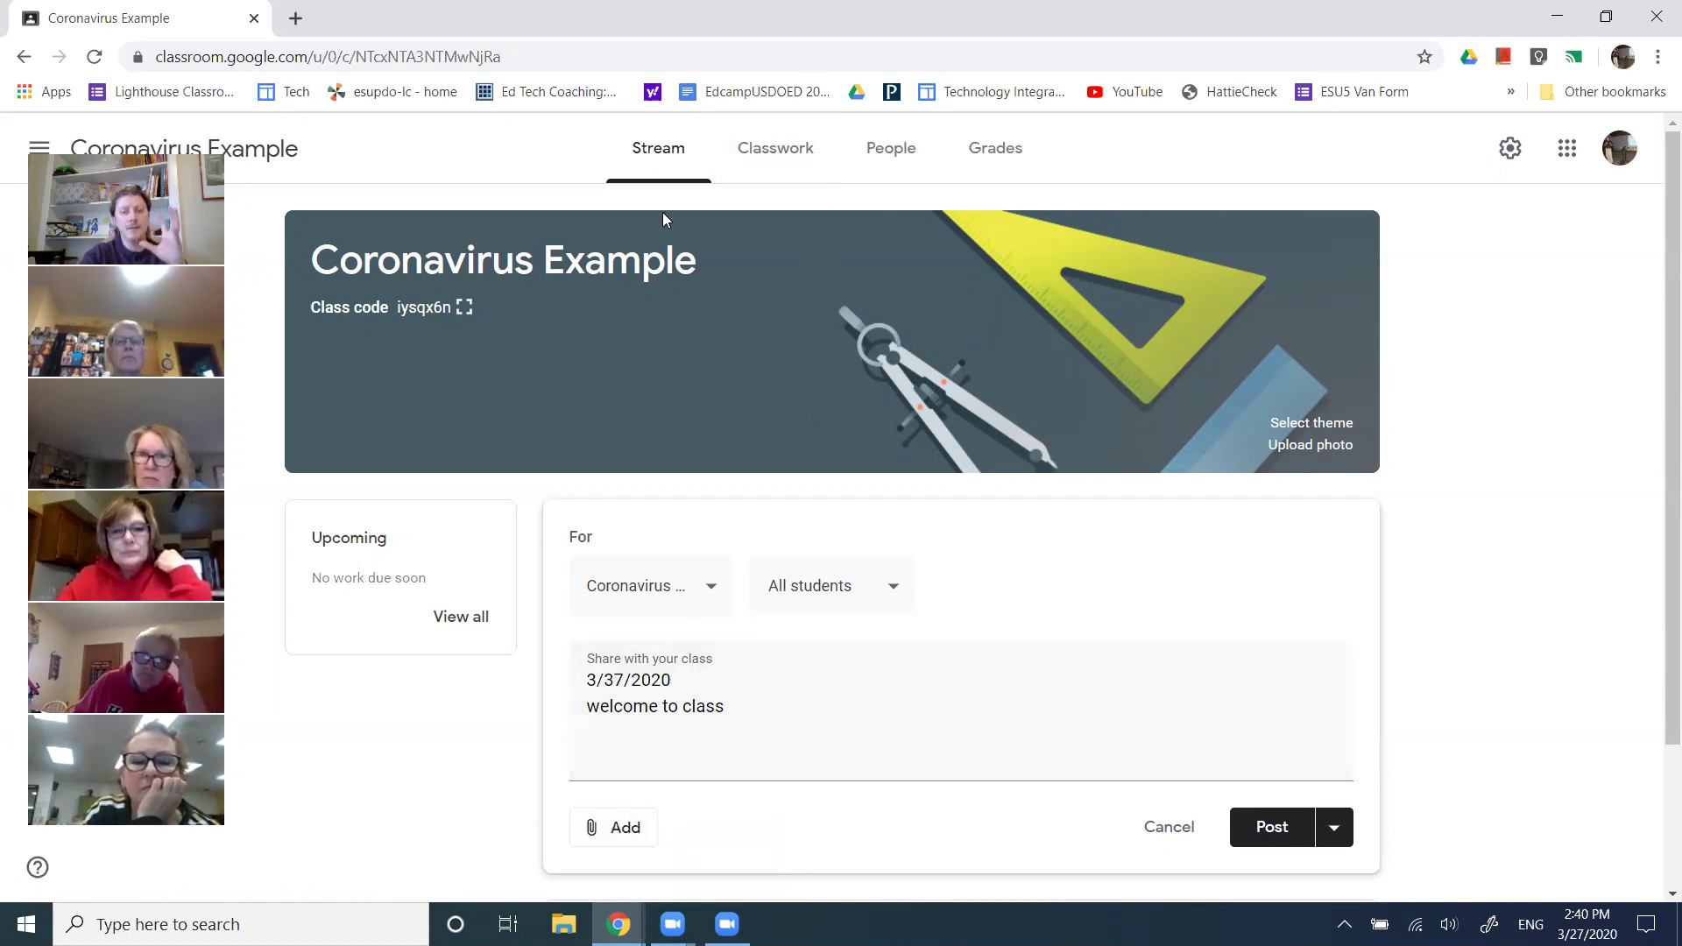
{"action": "left_click", "coordinate": [784, 720]}
{"action": "key", "text": "Return"}
{"action": "type", "text": "Announcement"}
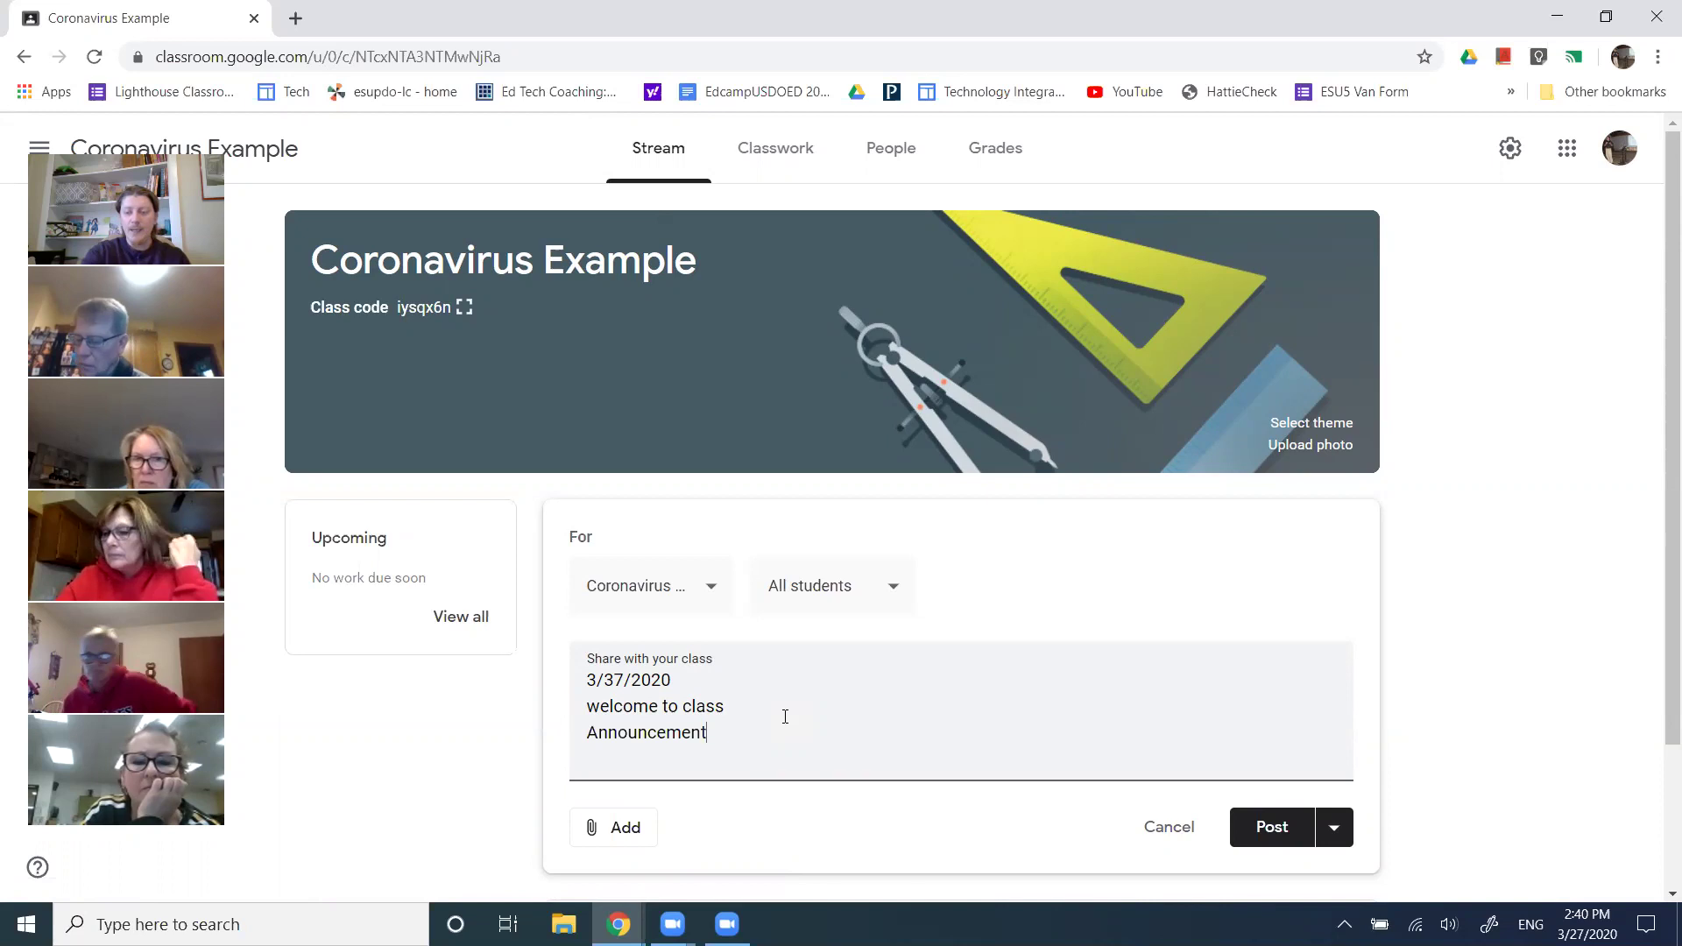
Post the announcement, then start a new post also targeting Deshler, 2018 example and ESU 5 Second.
{"action": "left_click", "coordinate": [1288, 828]}
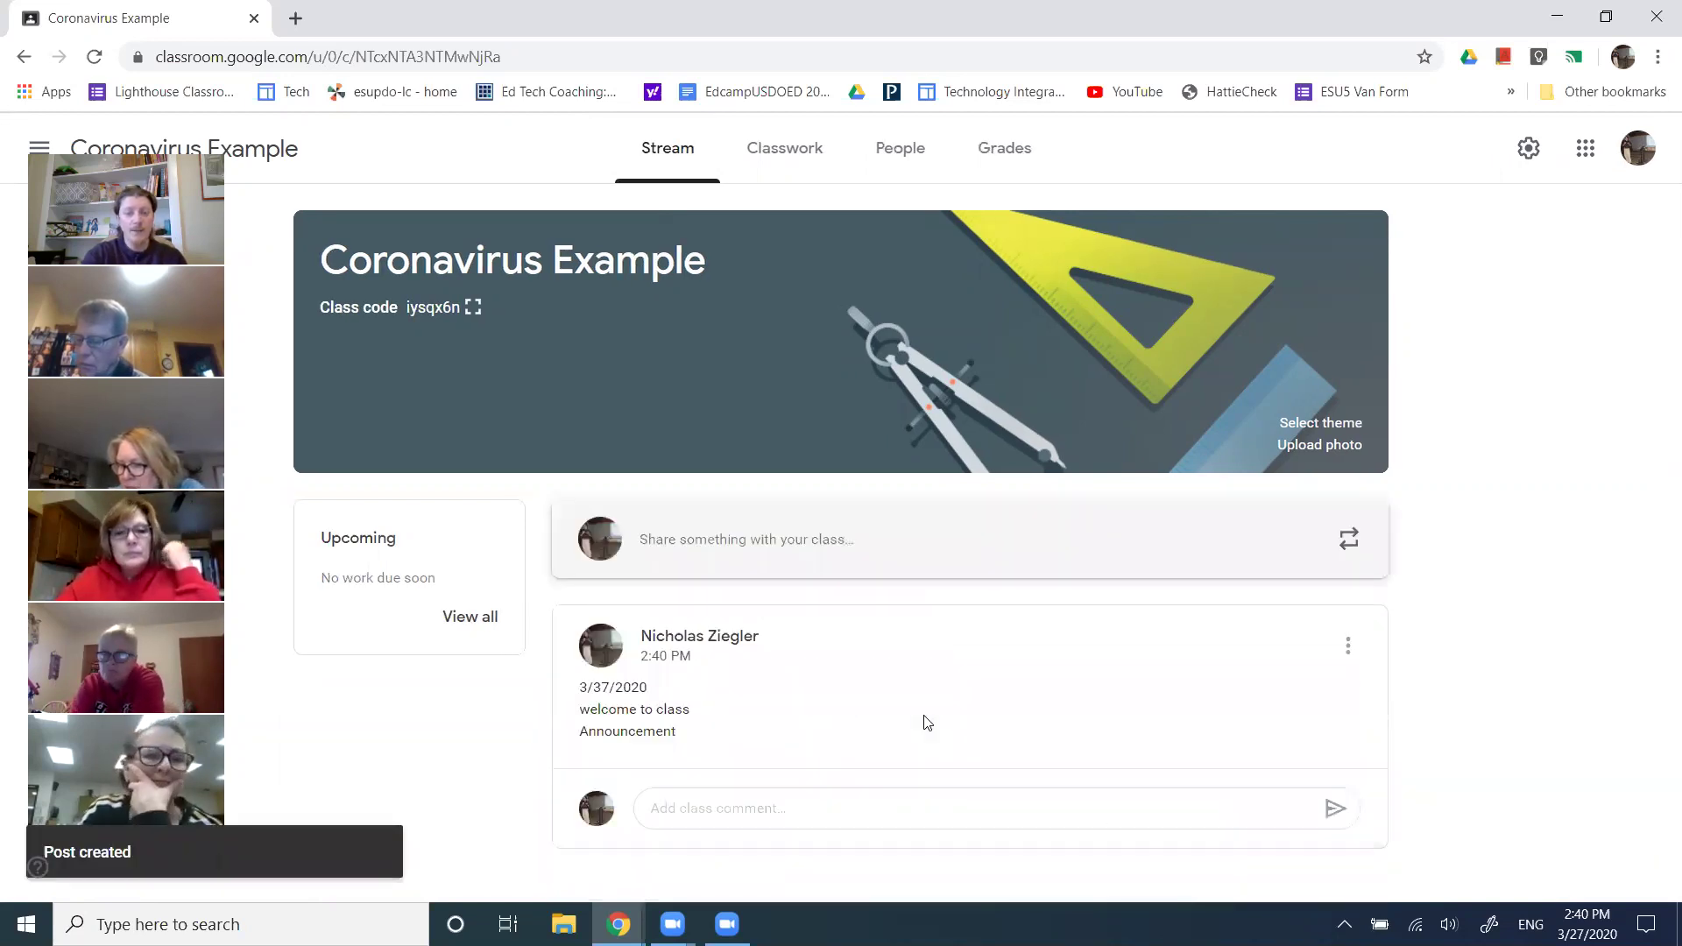
{"action": "left_click", "coordinate": [750, 557]}
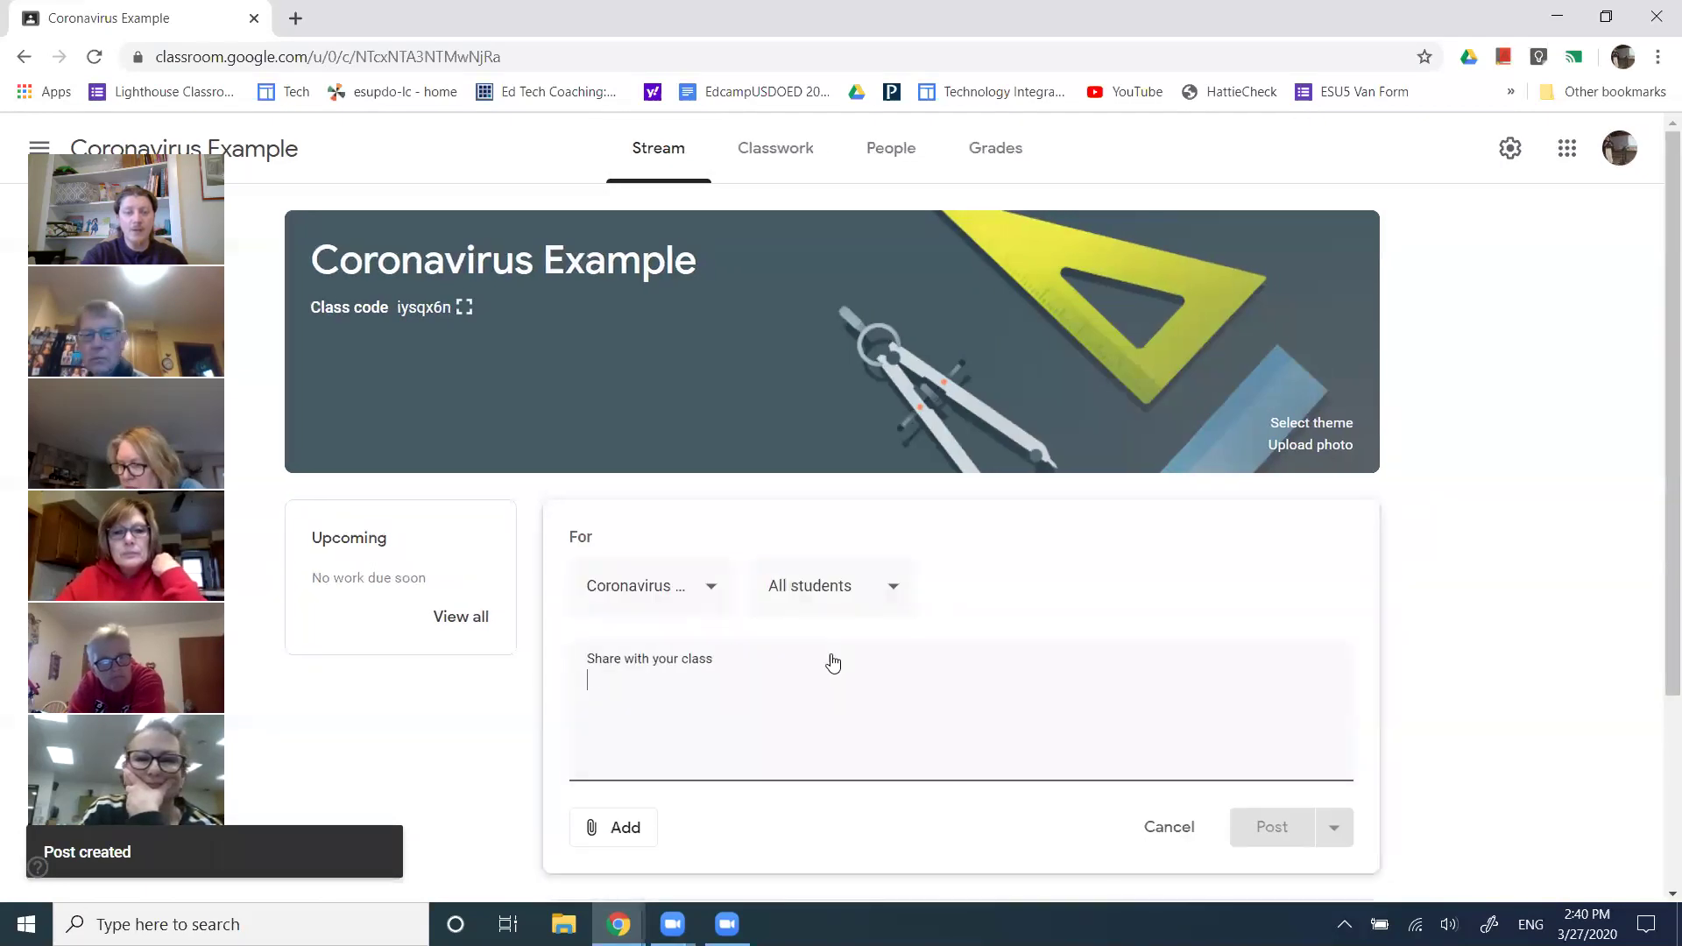
{"action": "left_click", "coordinate": [705, 596]}
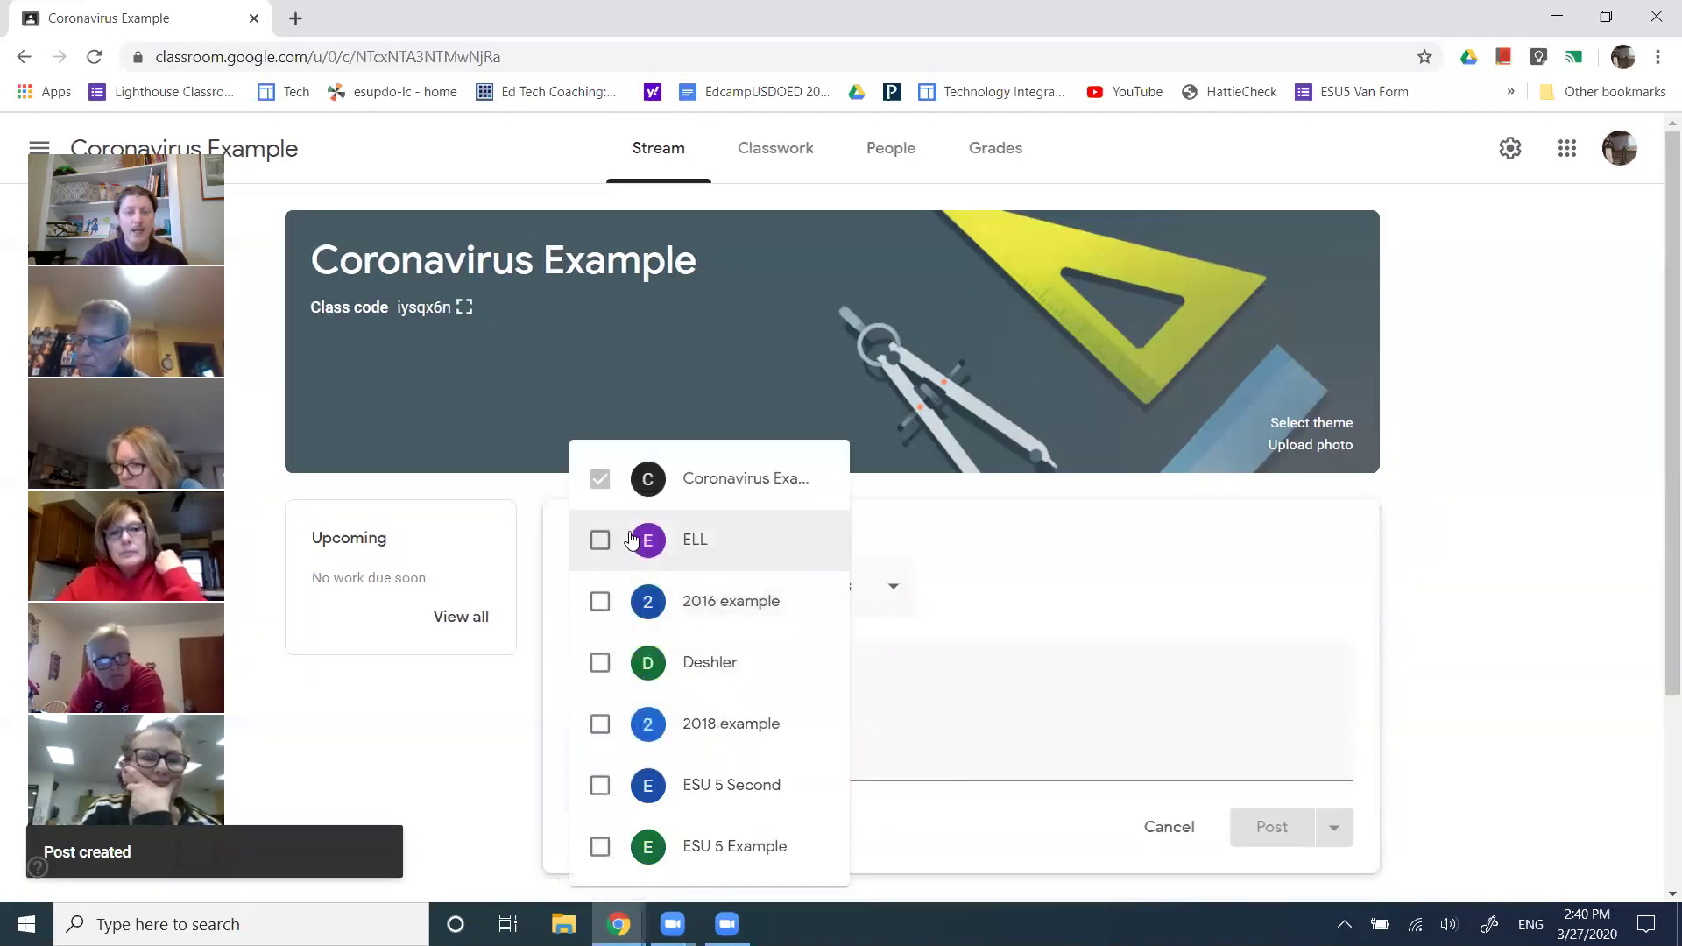
{"action": "left_click", "coordinate": [601, 784]}
{"action": "left_click", "coordinate": [600, 724]}
{"action": "left_click", "coordinate": [600, 664]}
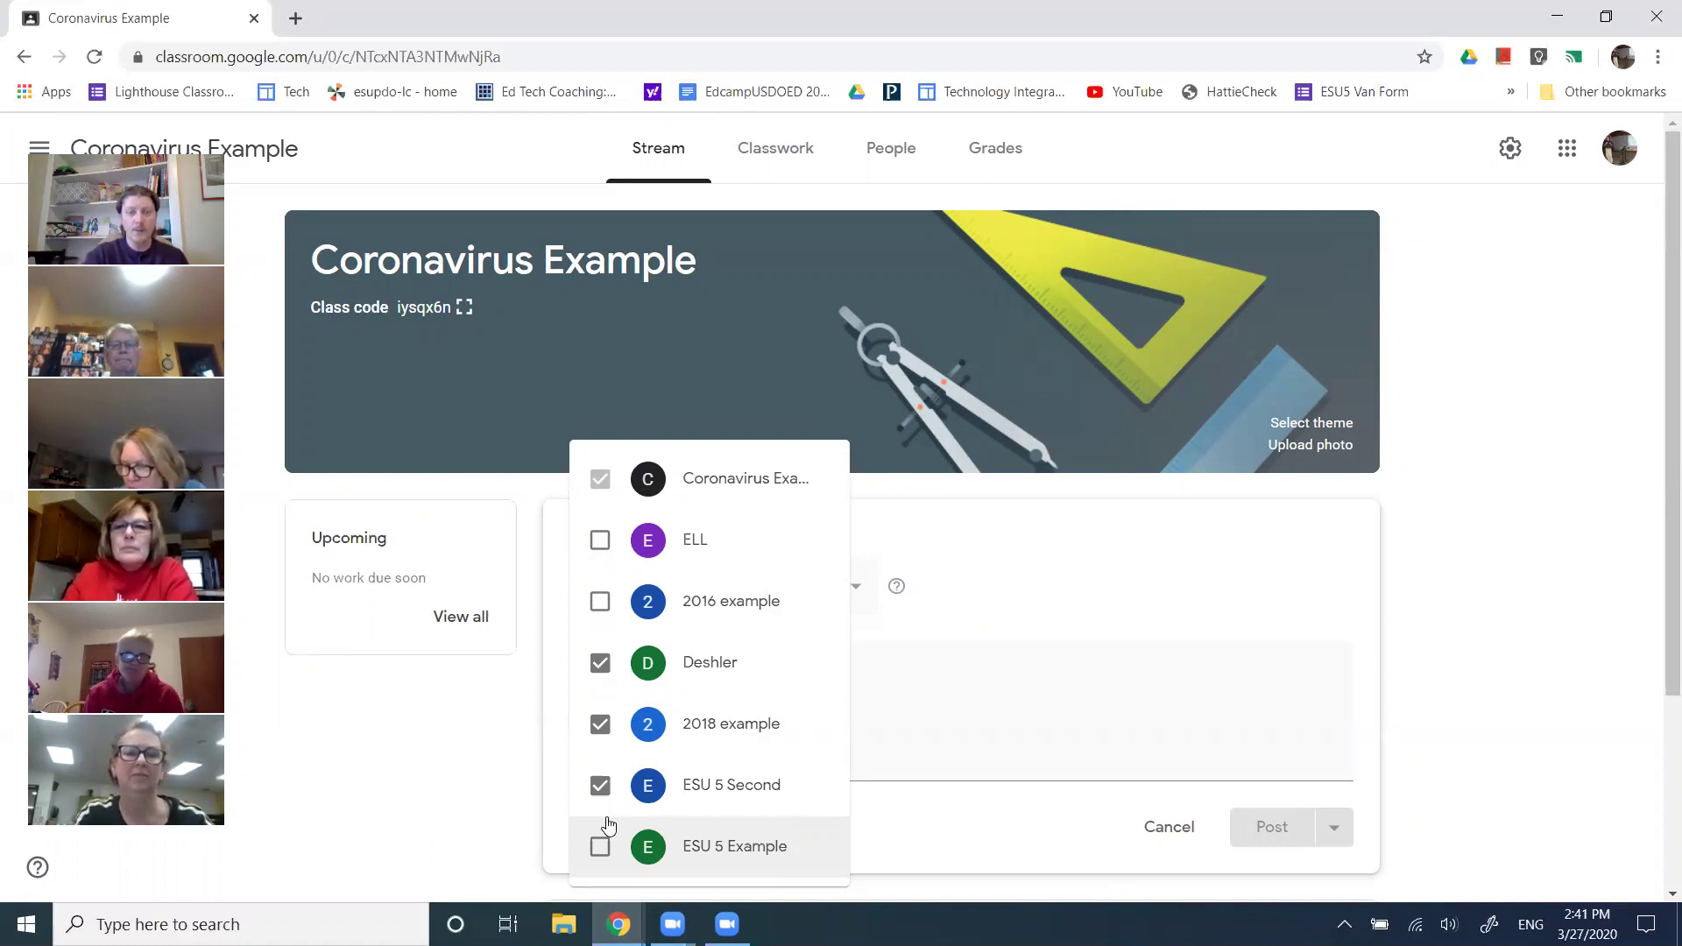
{"action": "left_click", "coordinate": [1635, 657]}
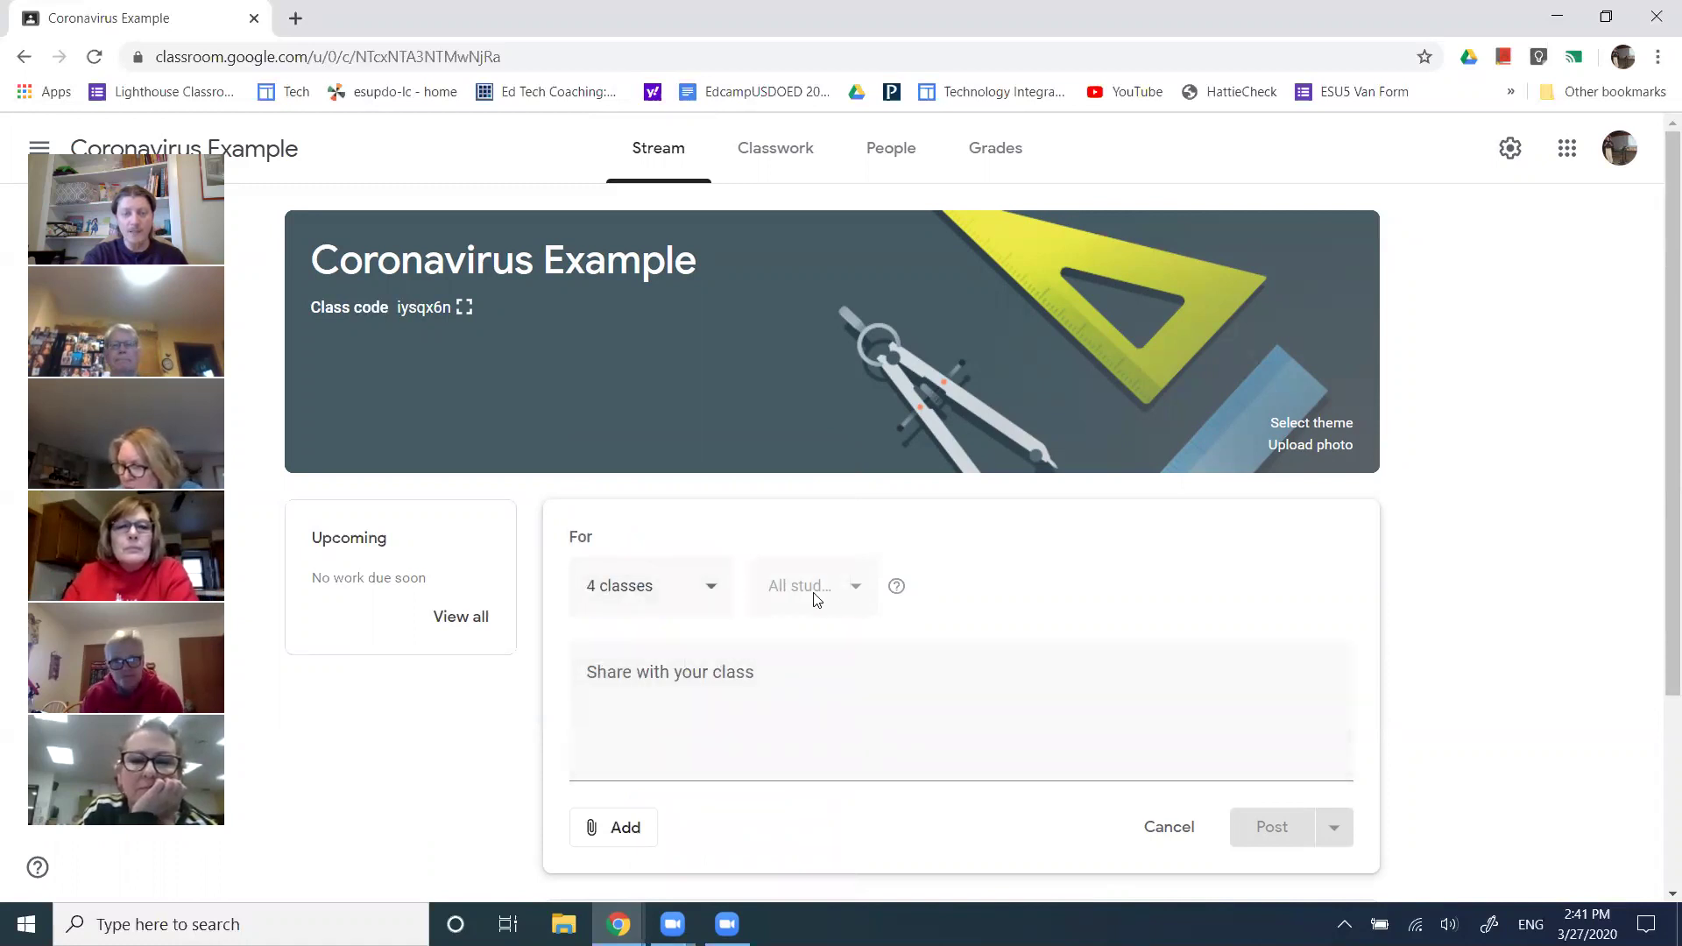
{"action": "left_click", "coordinate": [649, 586]}
{"action": "left_click", "coordinate": [1367, 604]}
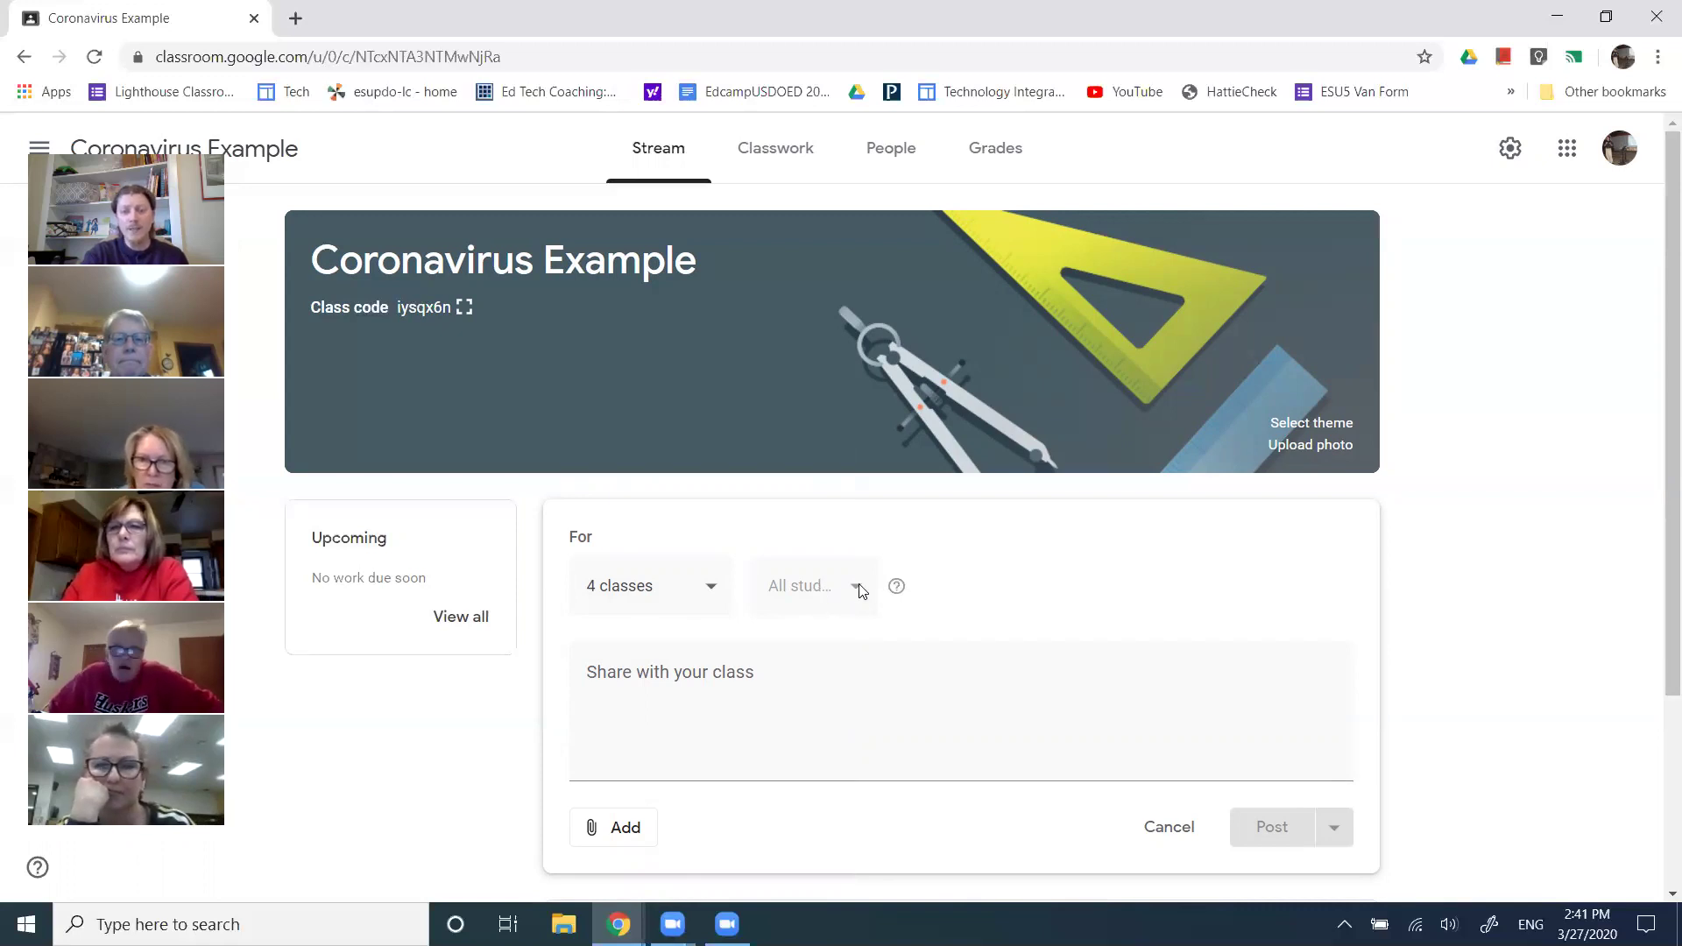
{"action": "mouse_move", "coordinate": [898, 596]}
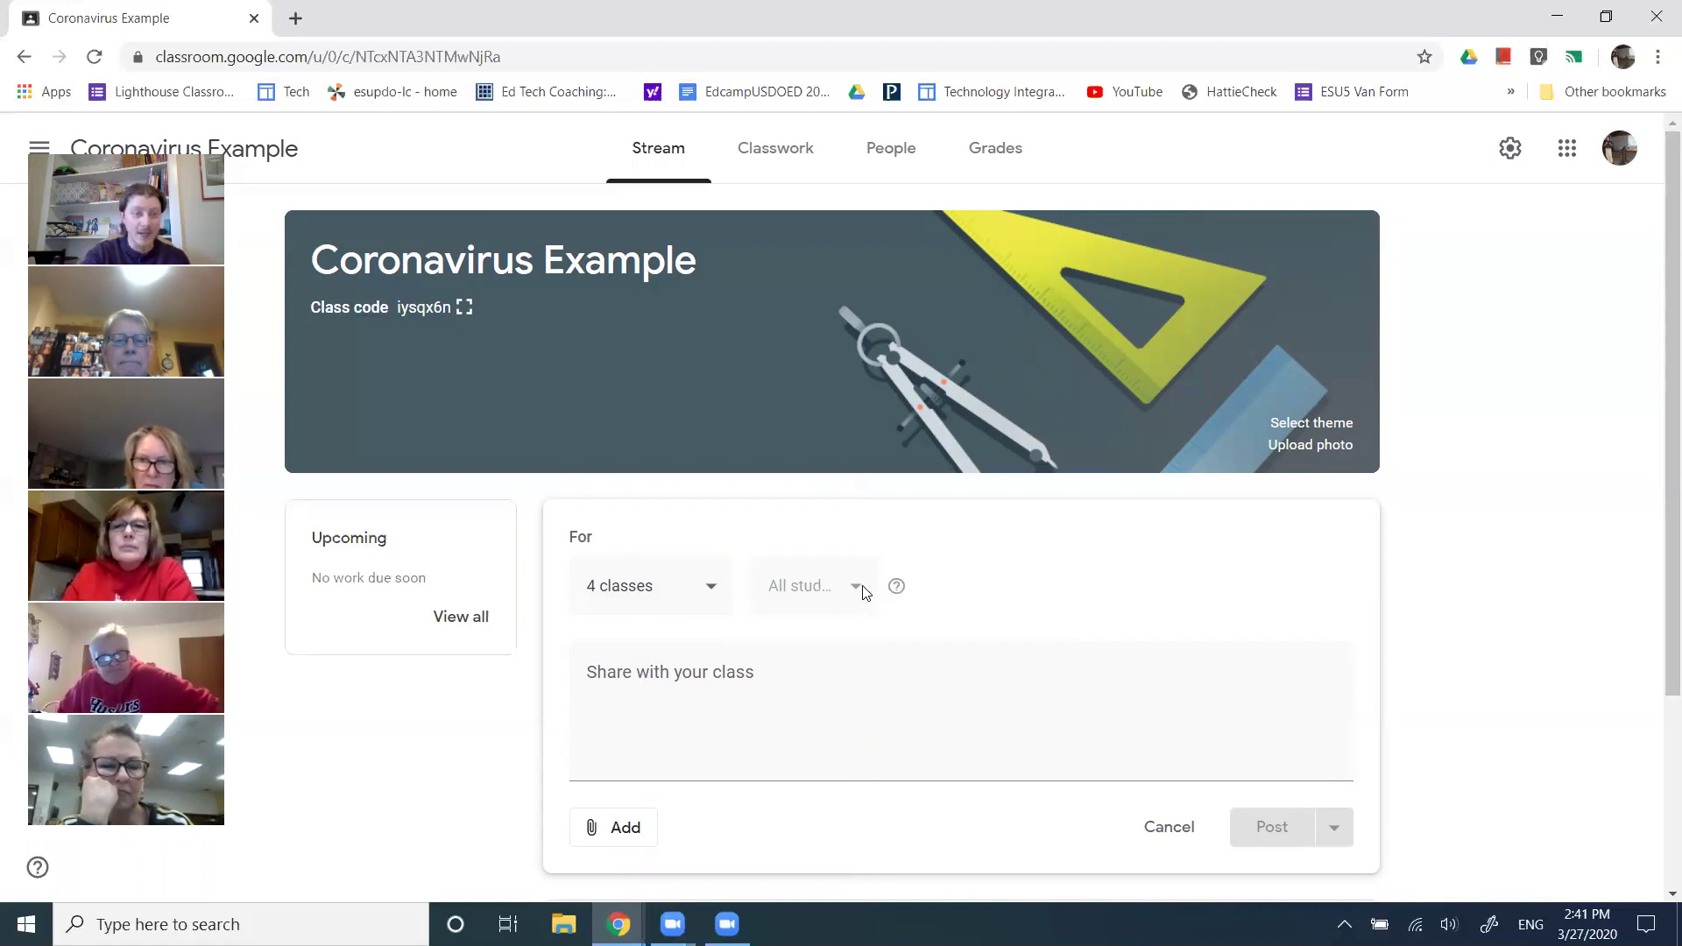
{"action": "left_click", "coordinate": [911, 654]}
{"action": "left_click", "coordinate": [1486, 691]}
{"action": "scroll", "coordinate": [1401, 697], "scroll_direction": "down", "scroll_amount": 3}
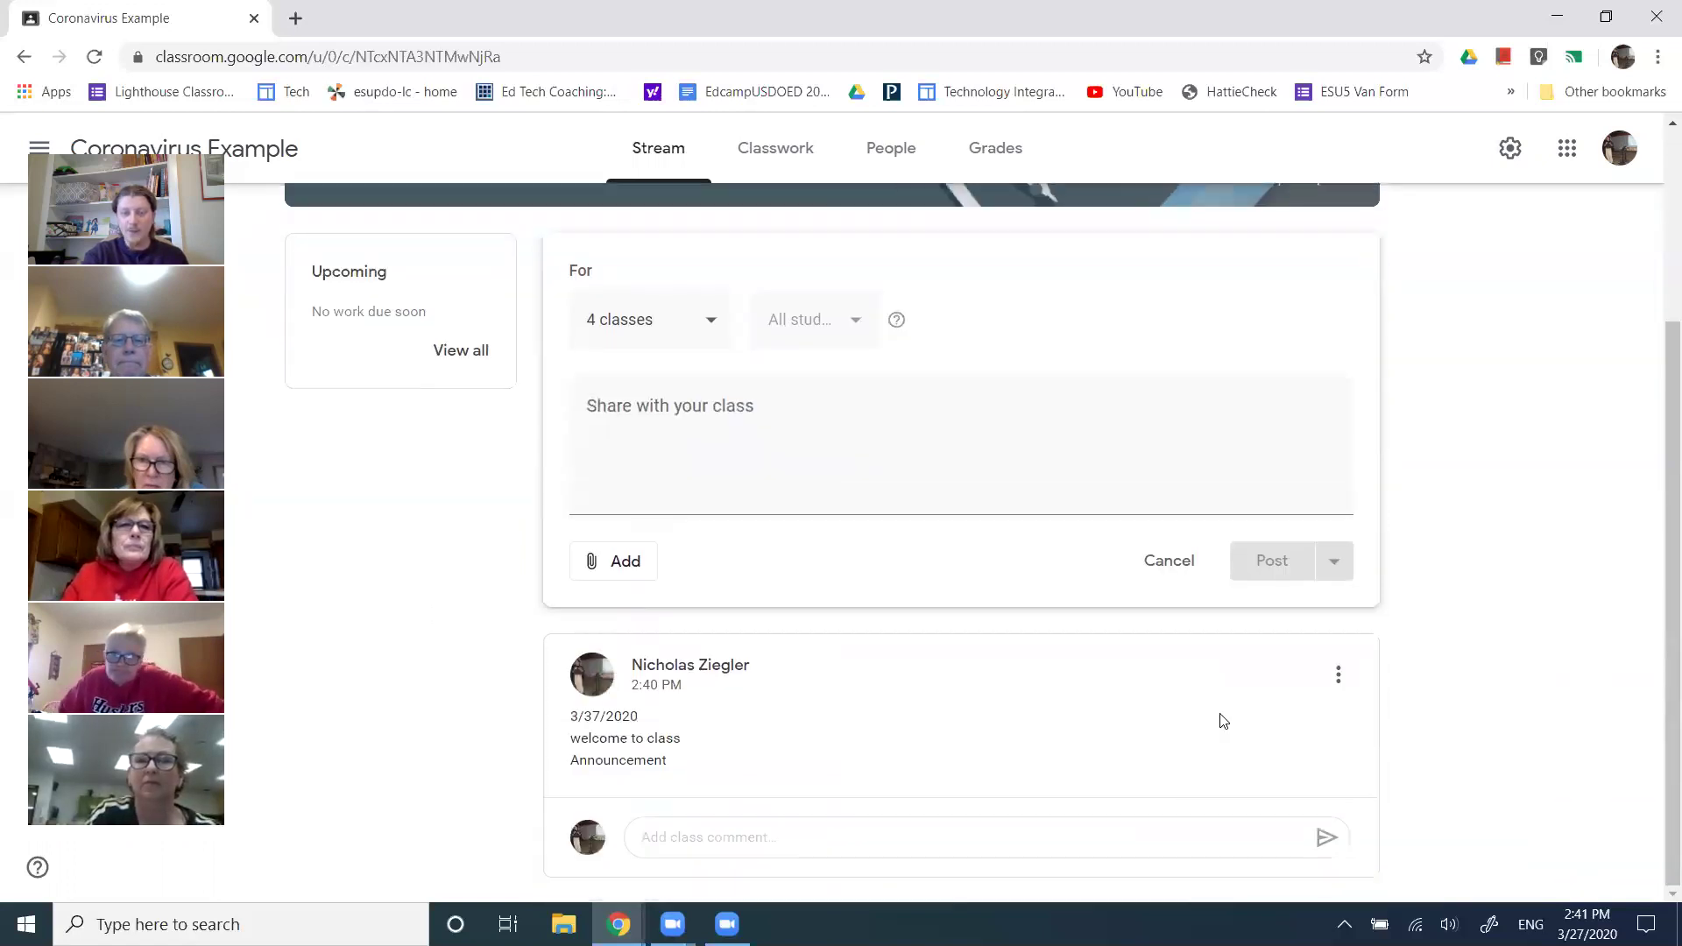
Post the class comment 'comment' on the announcement and glance at its options menu.
{"action": "left_click", "coordinate": [743, 836]}
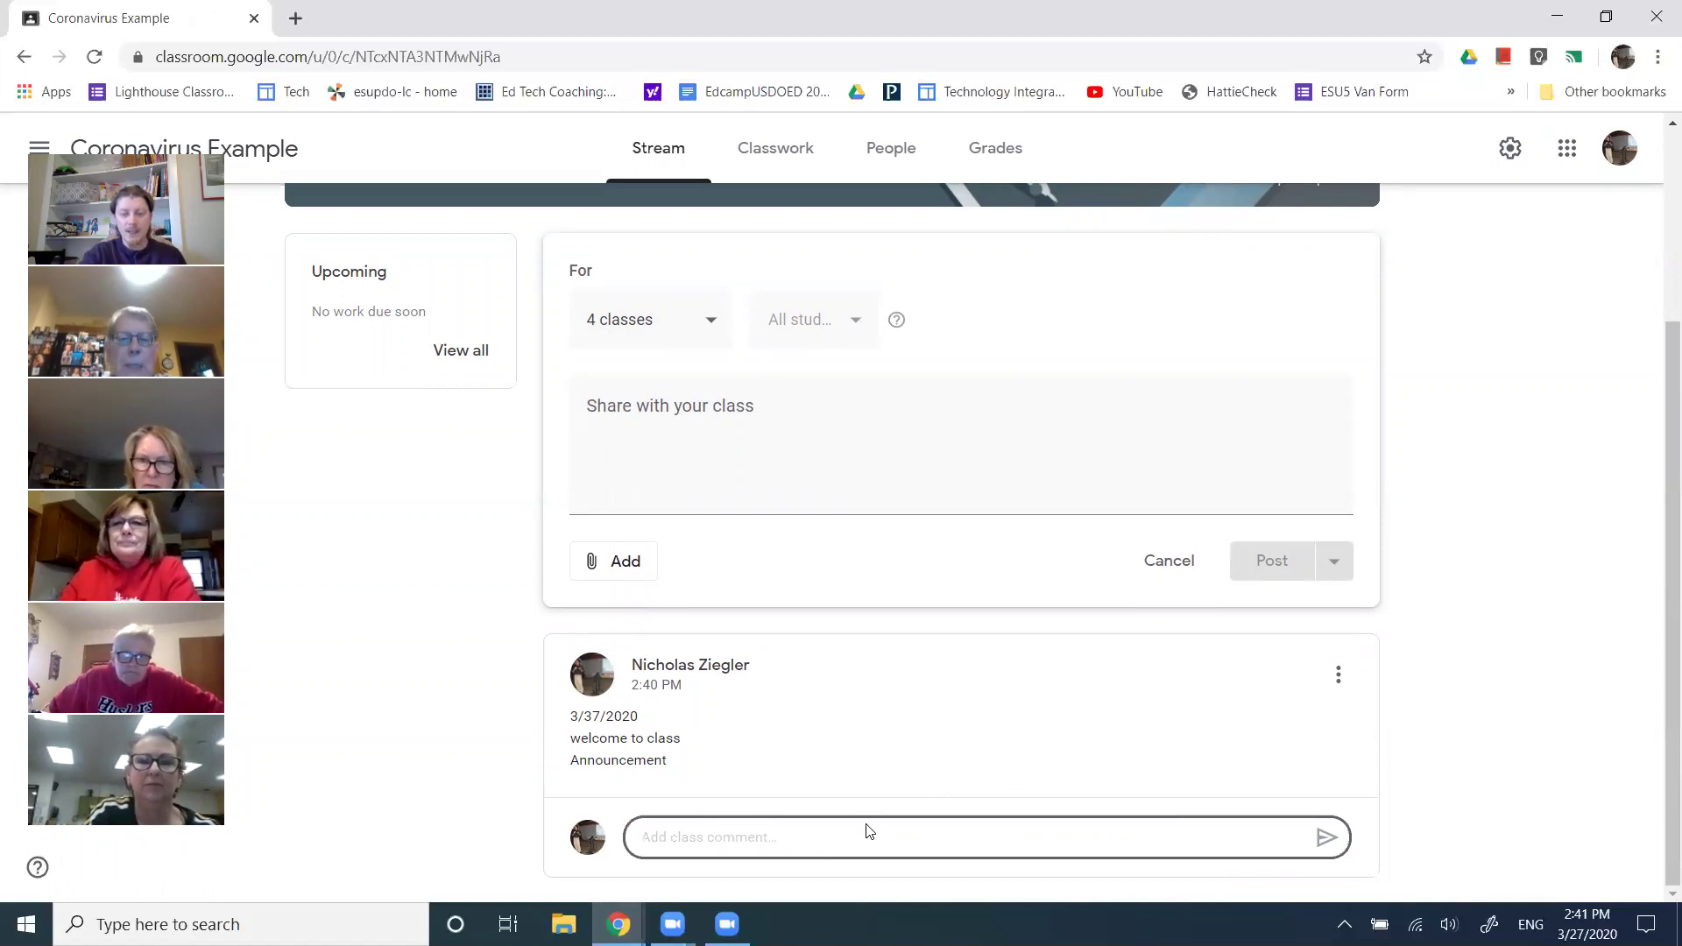
{"action": "type", "text": "comment"}
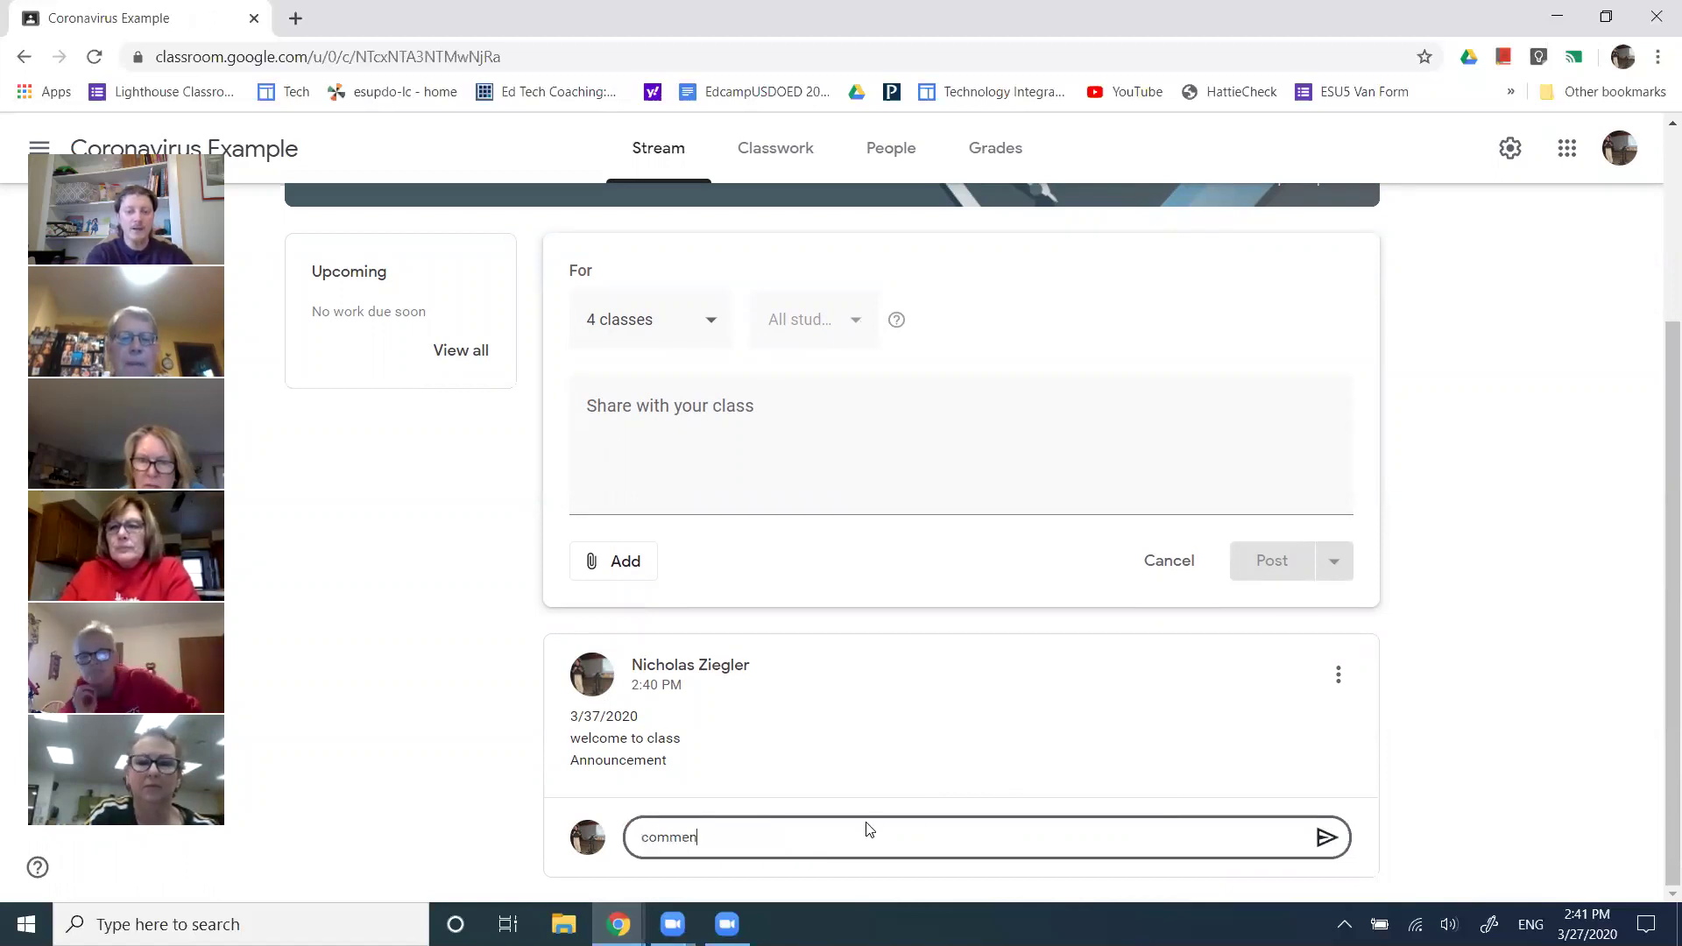
{"action": "key", "text": "Return"}
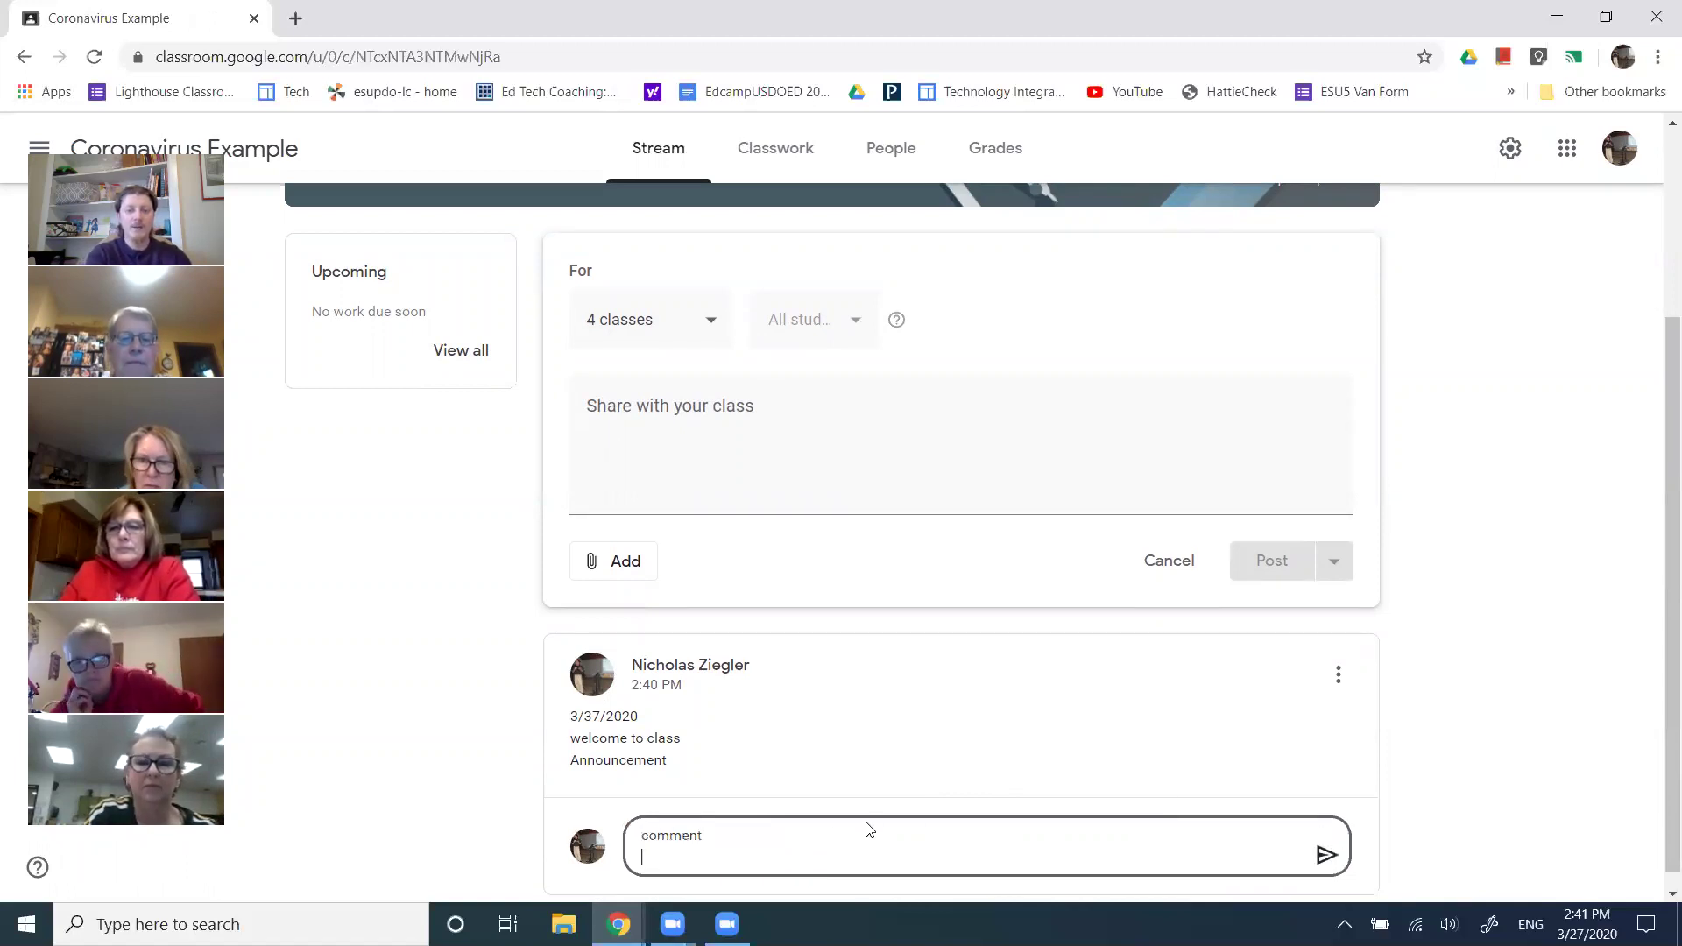
{"action": "left_click", "coordinate": [1324, 854]}
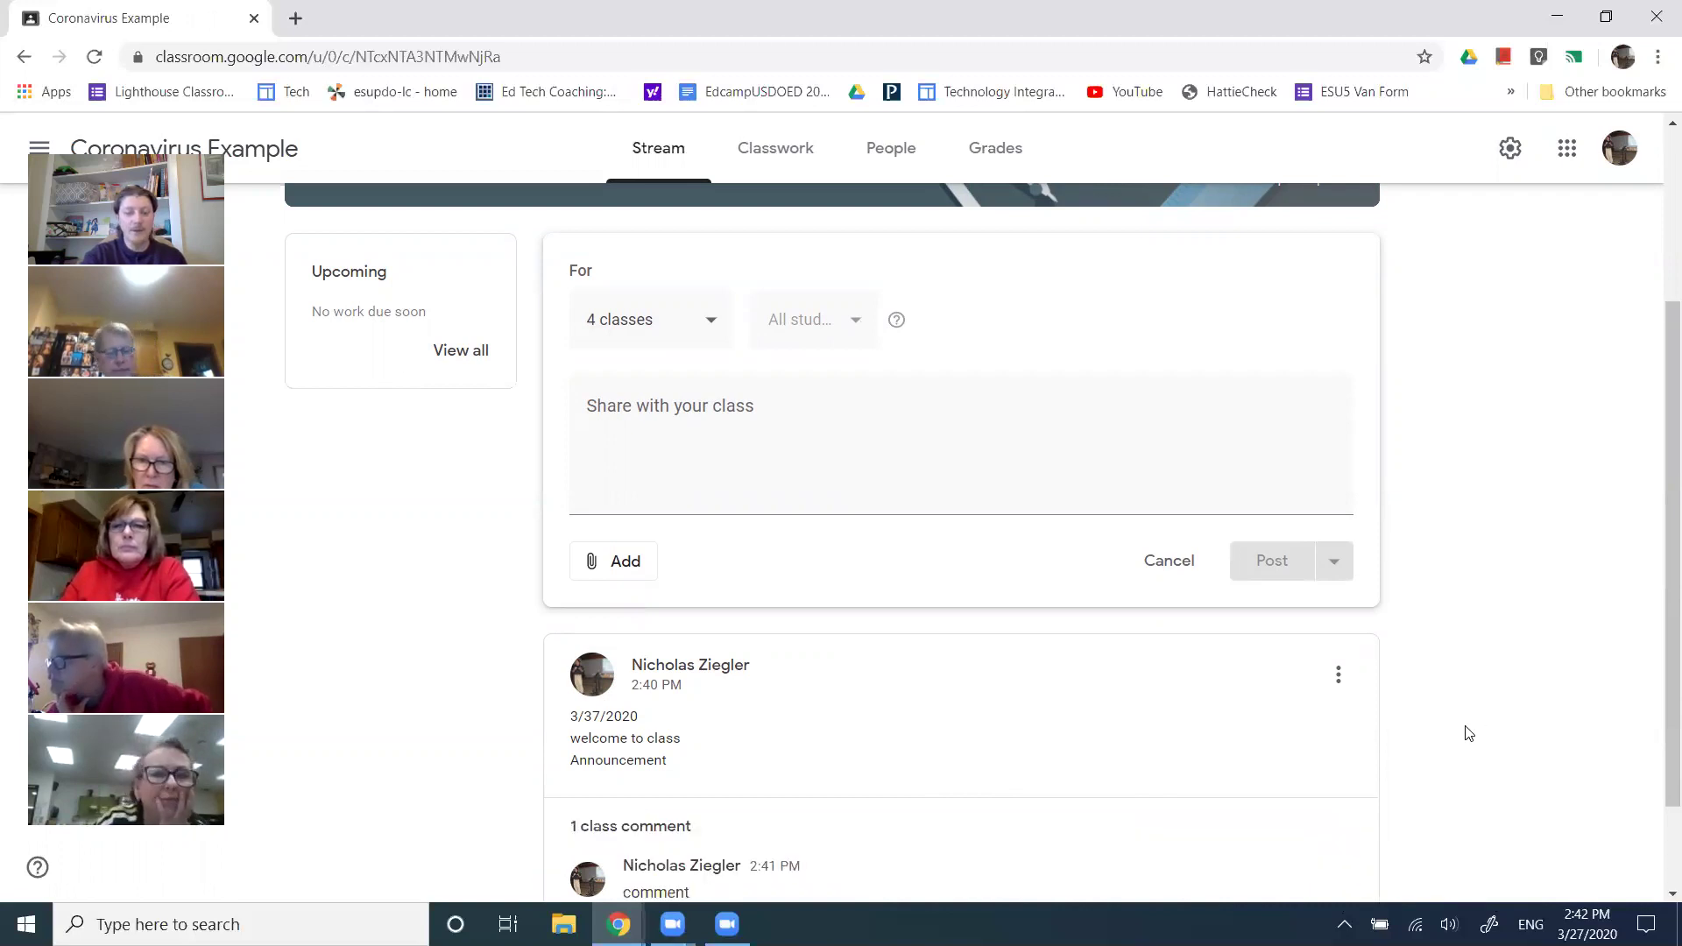
{"action": "scroll", "coordinate": [596, 806], "scroll_direction": "down", "scroll_amount": 2}
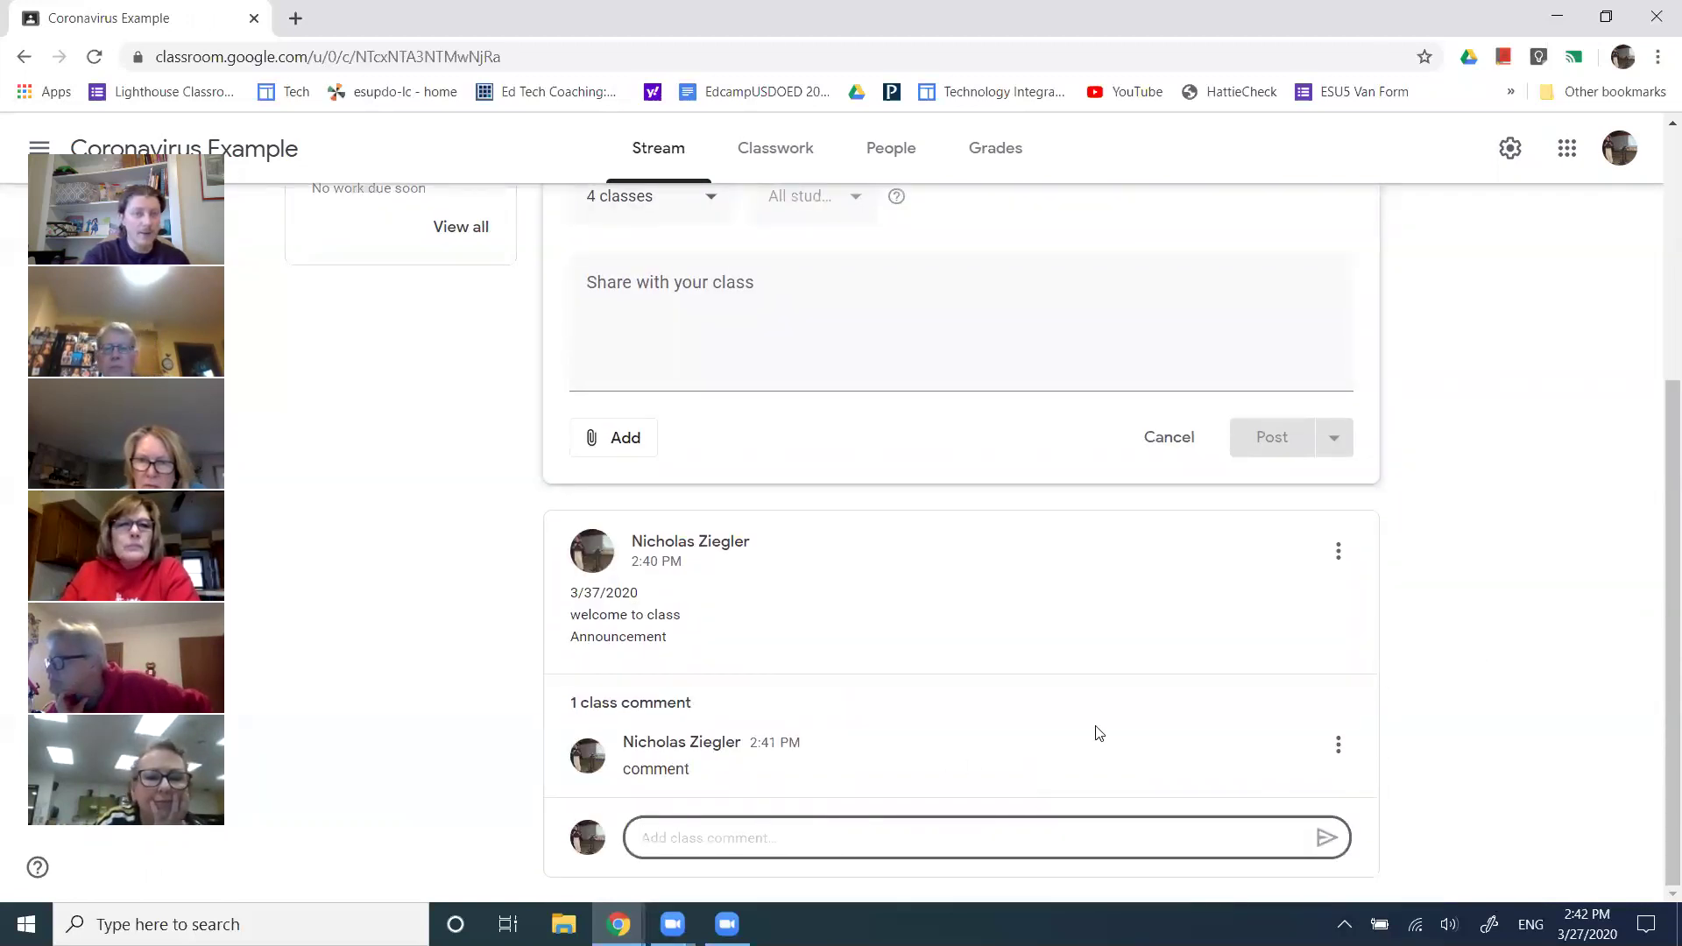
{"action": "left_click", "coordinate": [1338, 552]}
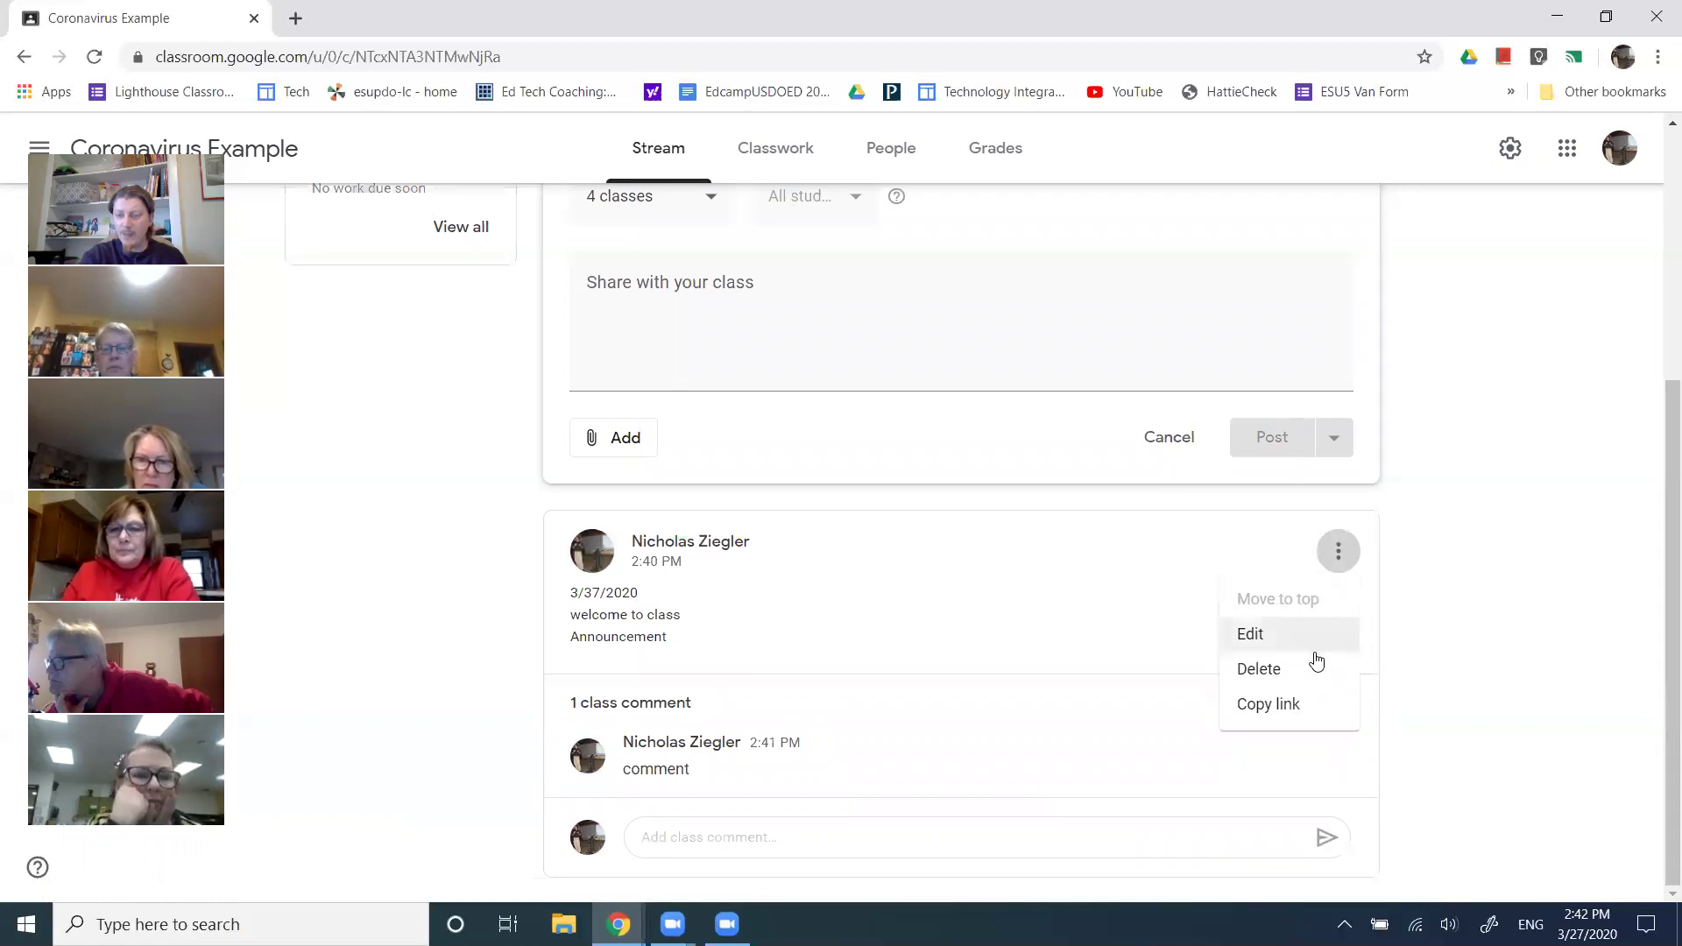
{"action": "left_click", "coordinate": [1479, 611]}
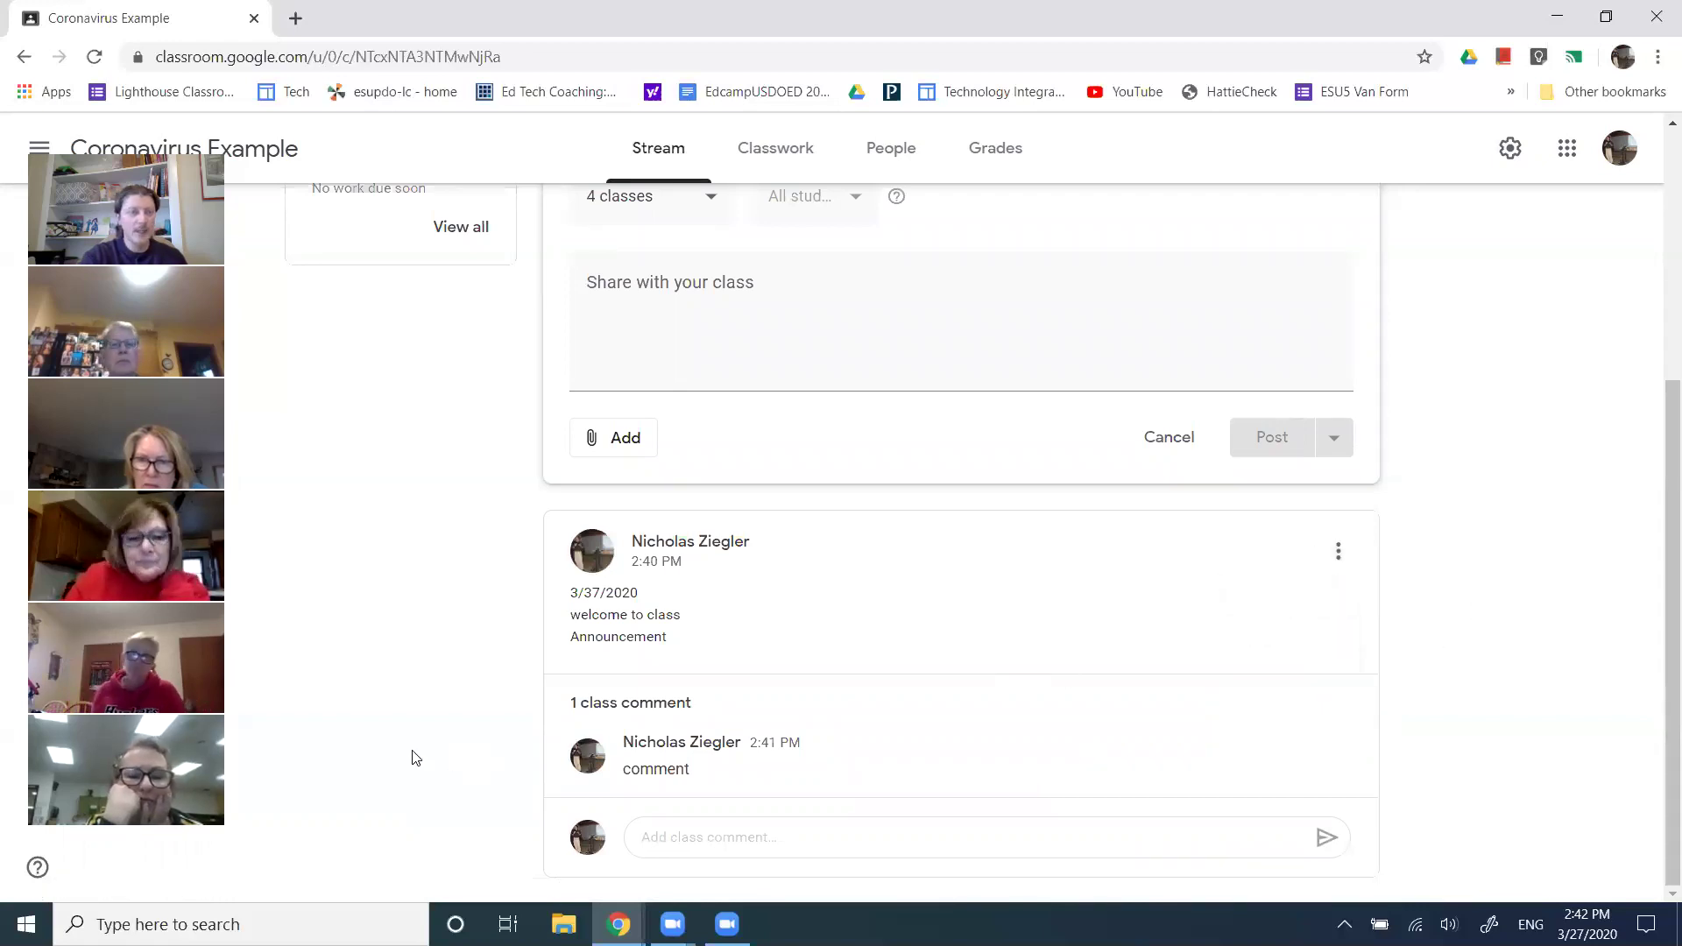
{"action": "scroll", "coordinate": [415, 758], "scroll_direction": "up", "scroll_amount": 1}
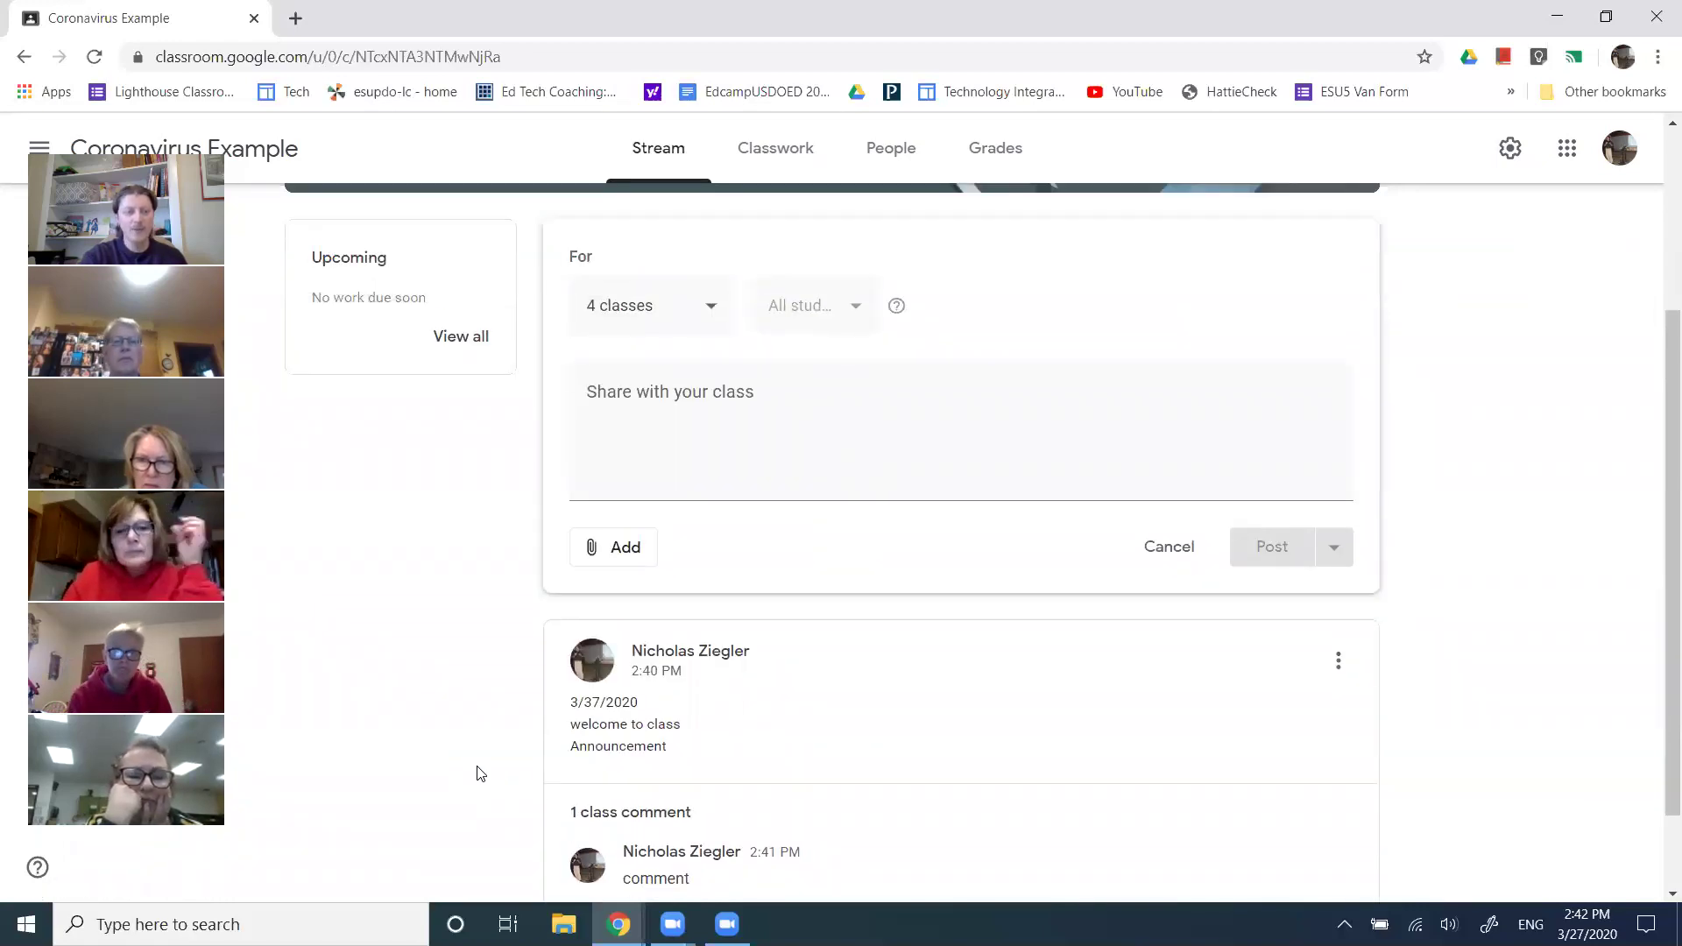
{"action": "scroll", "coordinate": [480, 729], "scroll_direction": "up", "scroll_amount": 2}
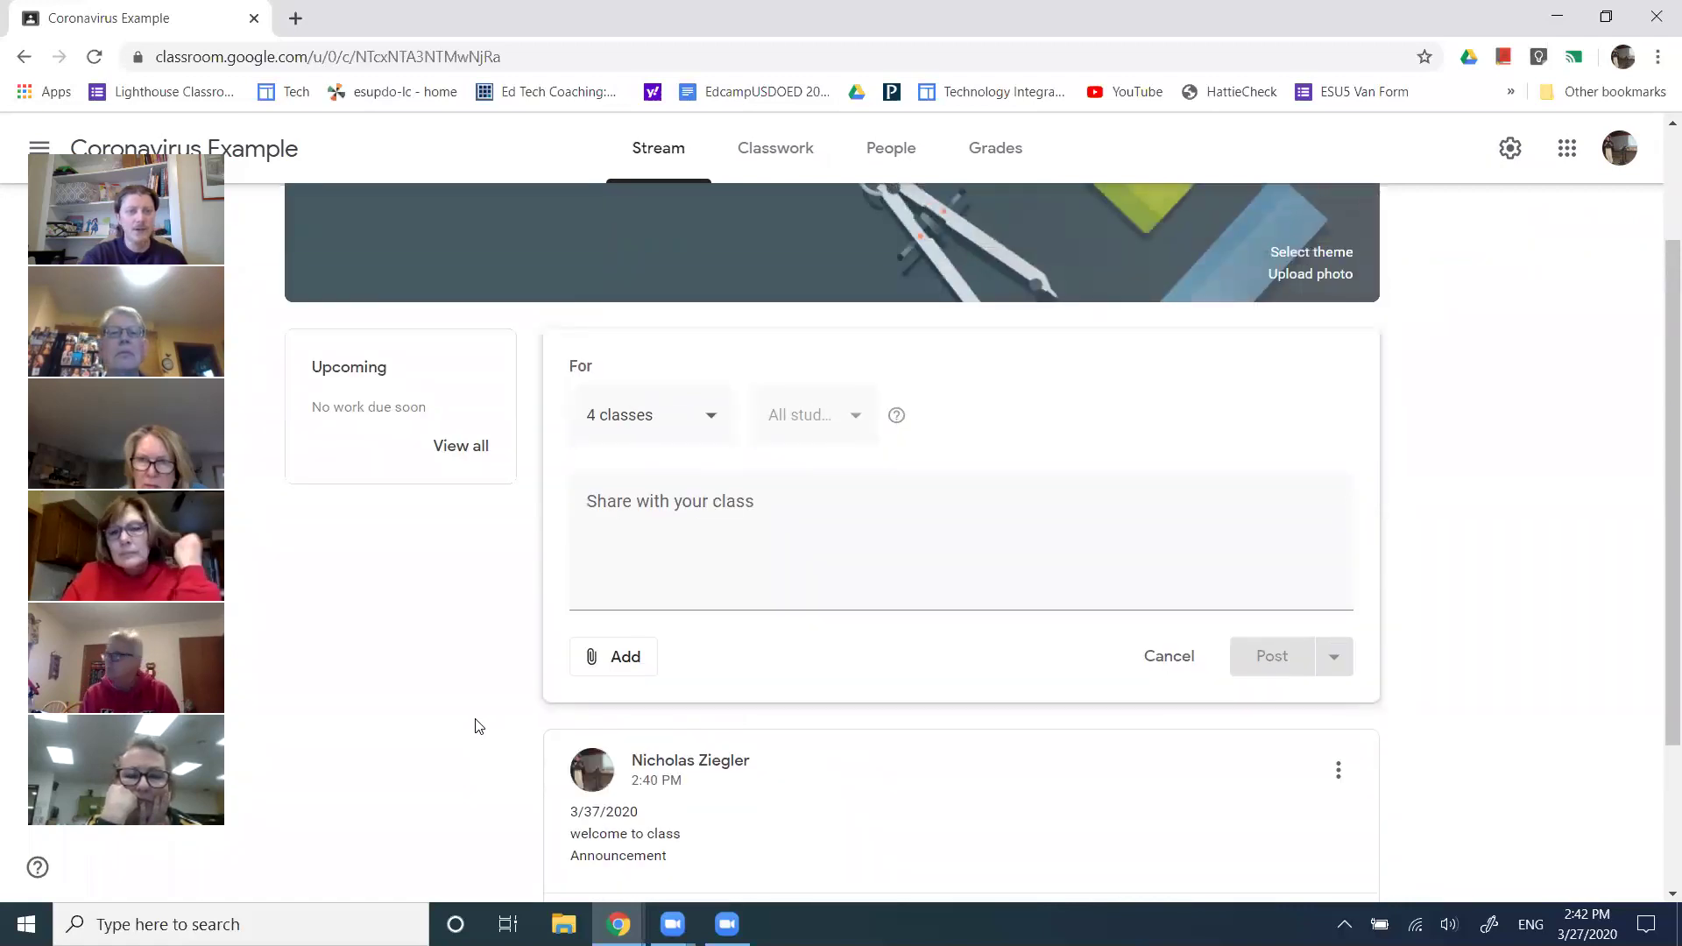
Discard the empty four-class post draft.
{"action": "scroll", "coordinate": [480, 724], "scroll_direction": "up", "scroll_amount": 1}
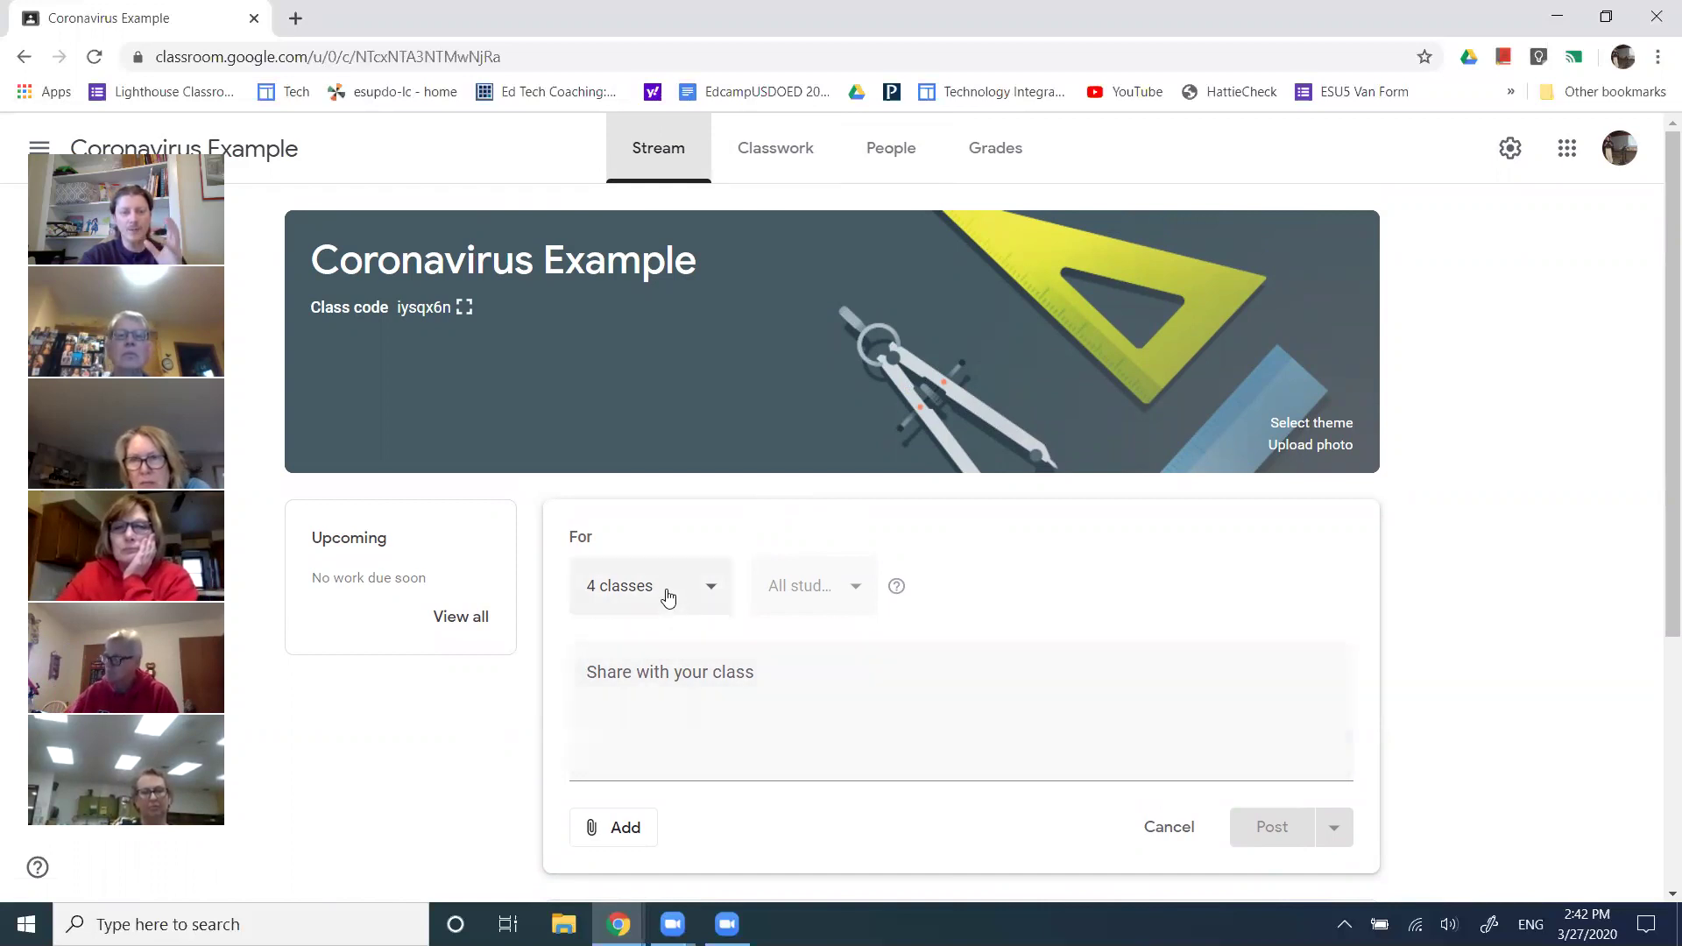
{"action": "scroll", "coordinate": [540, 711], "scroll_direction": "down", "scroll_amount": 3}
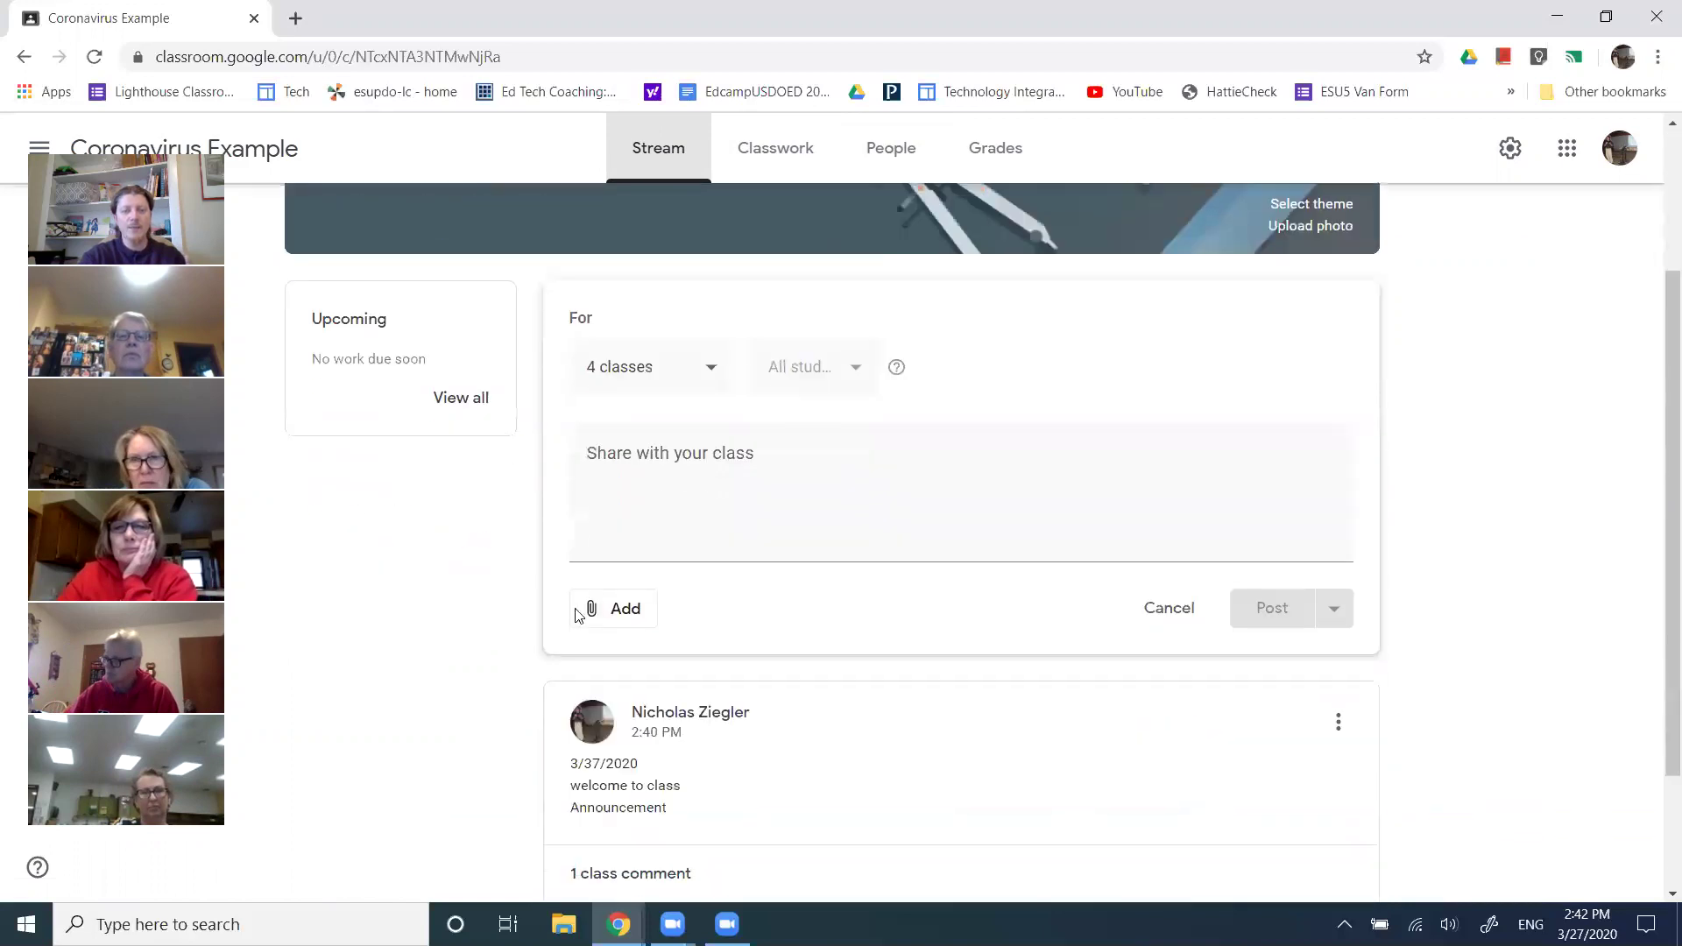
{"action": "left_click", "coordinate": [701, 470]}
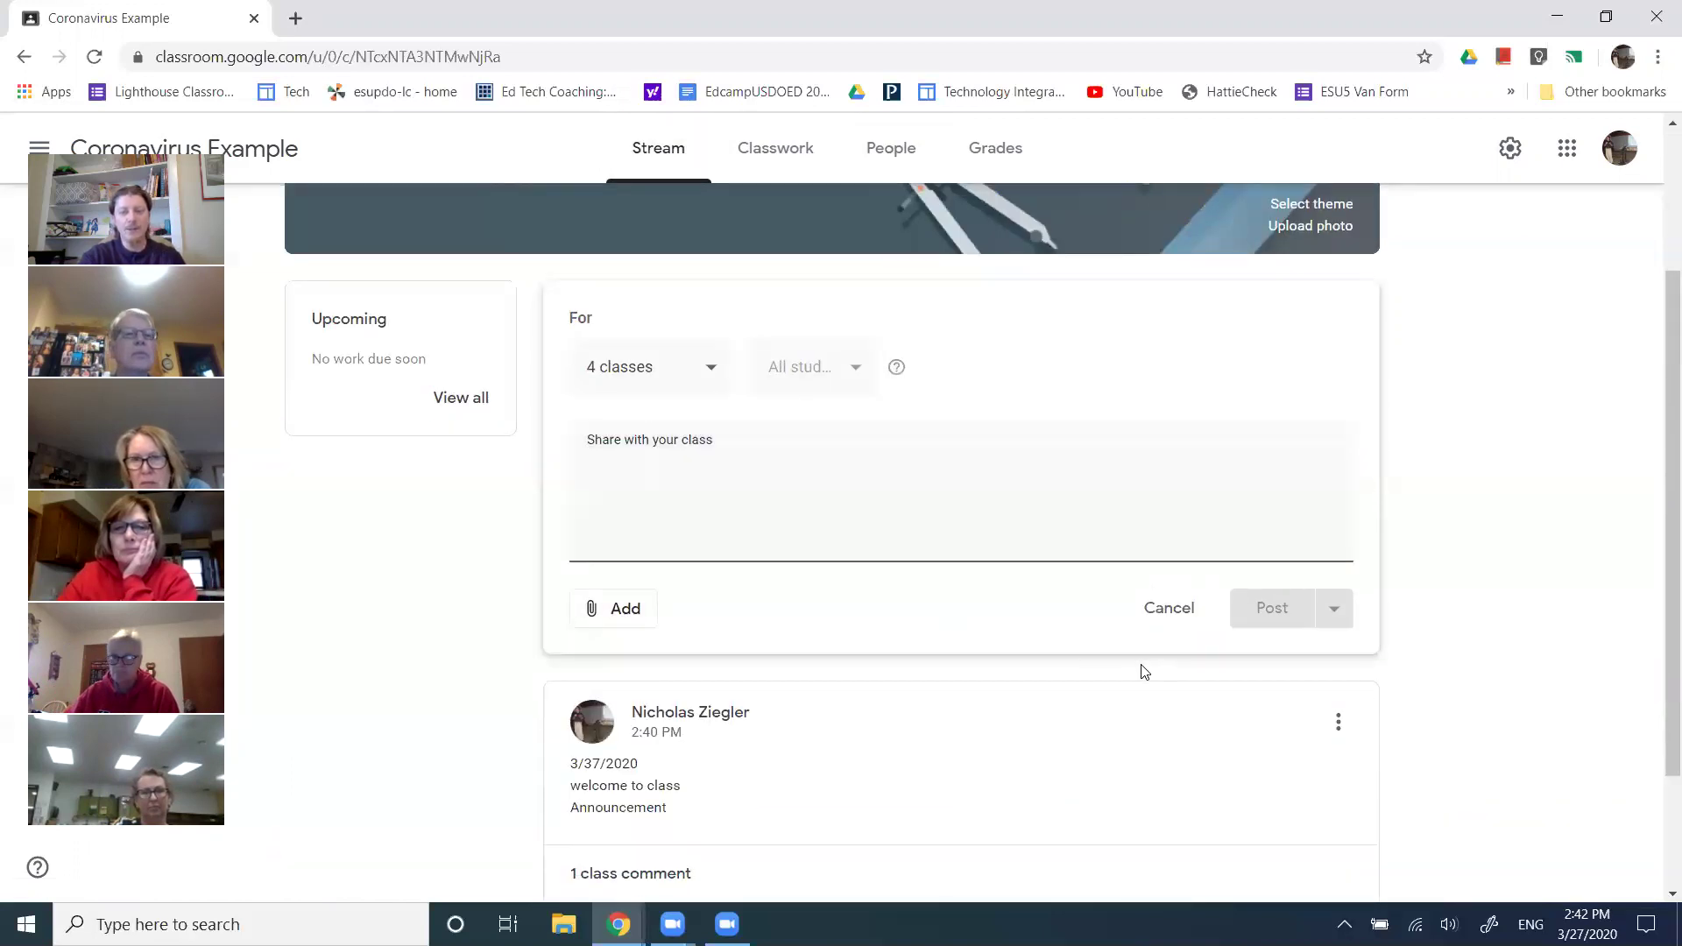
{"action": "left_click", "coordinate": [1191, 605]}
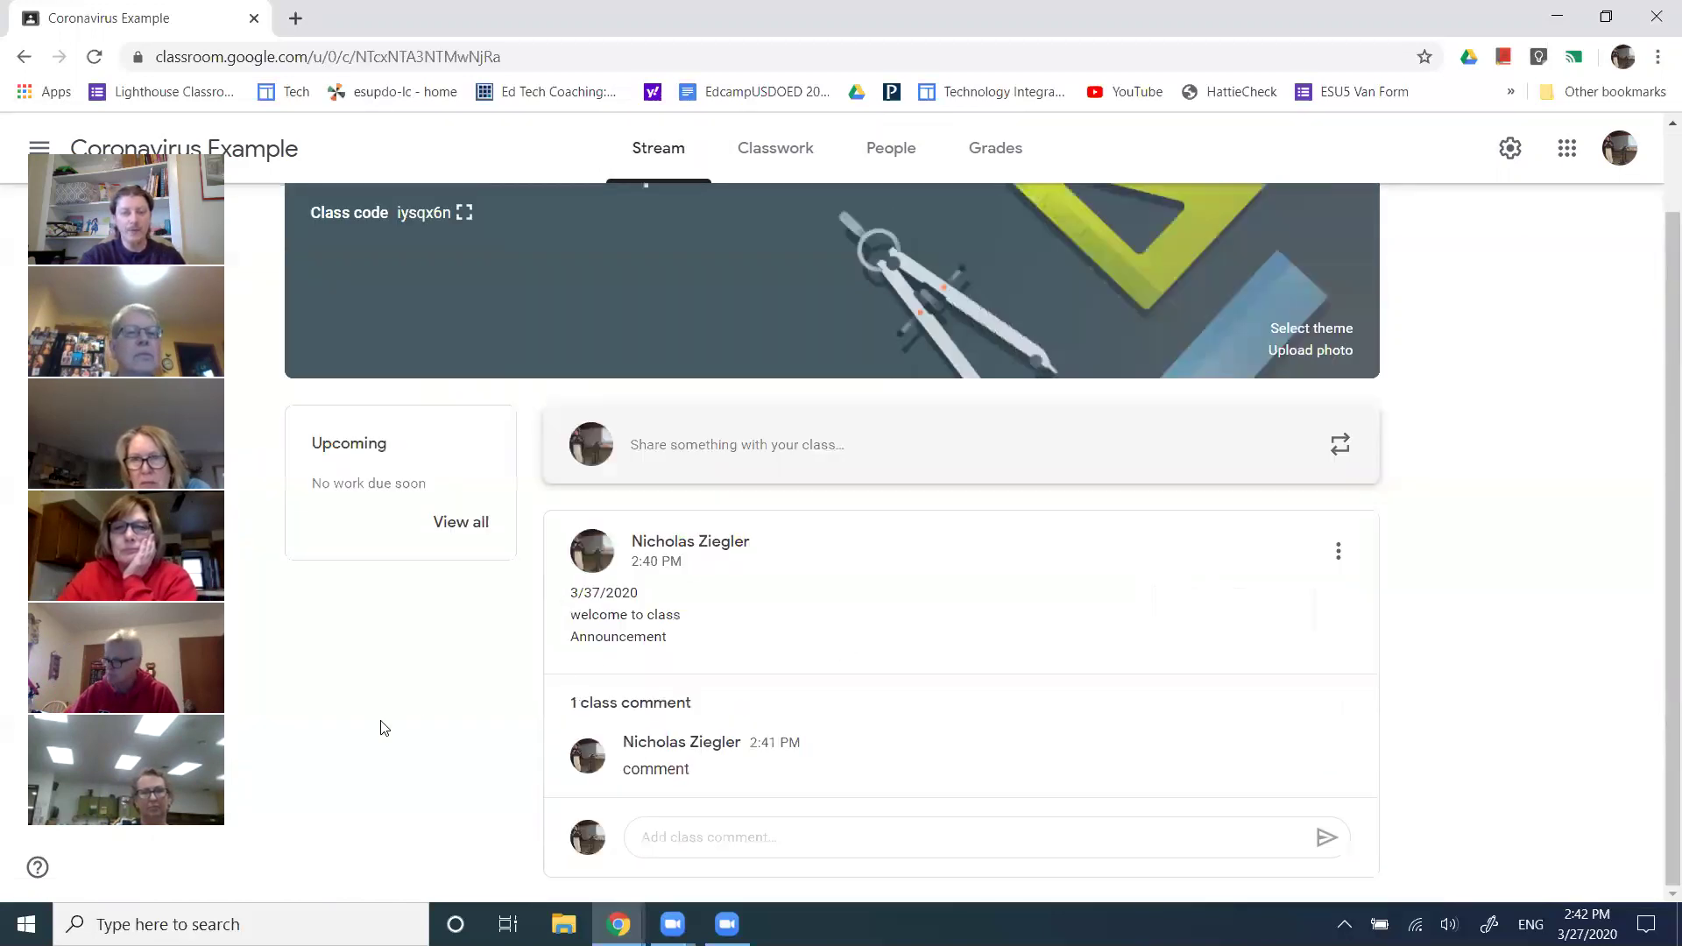
Start a new post, review its class and All students audience lists, then cancel it.
{"action": "left_click", "coordinate": [708, 458]}
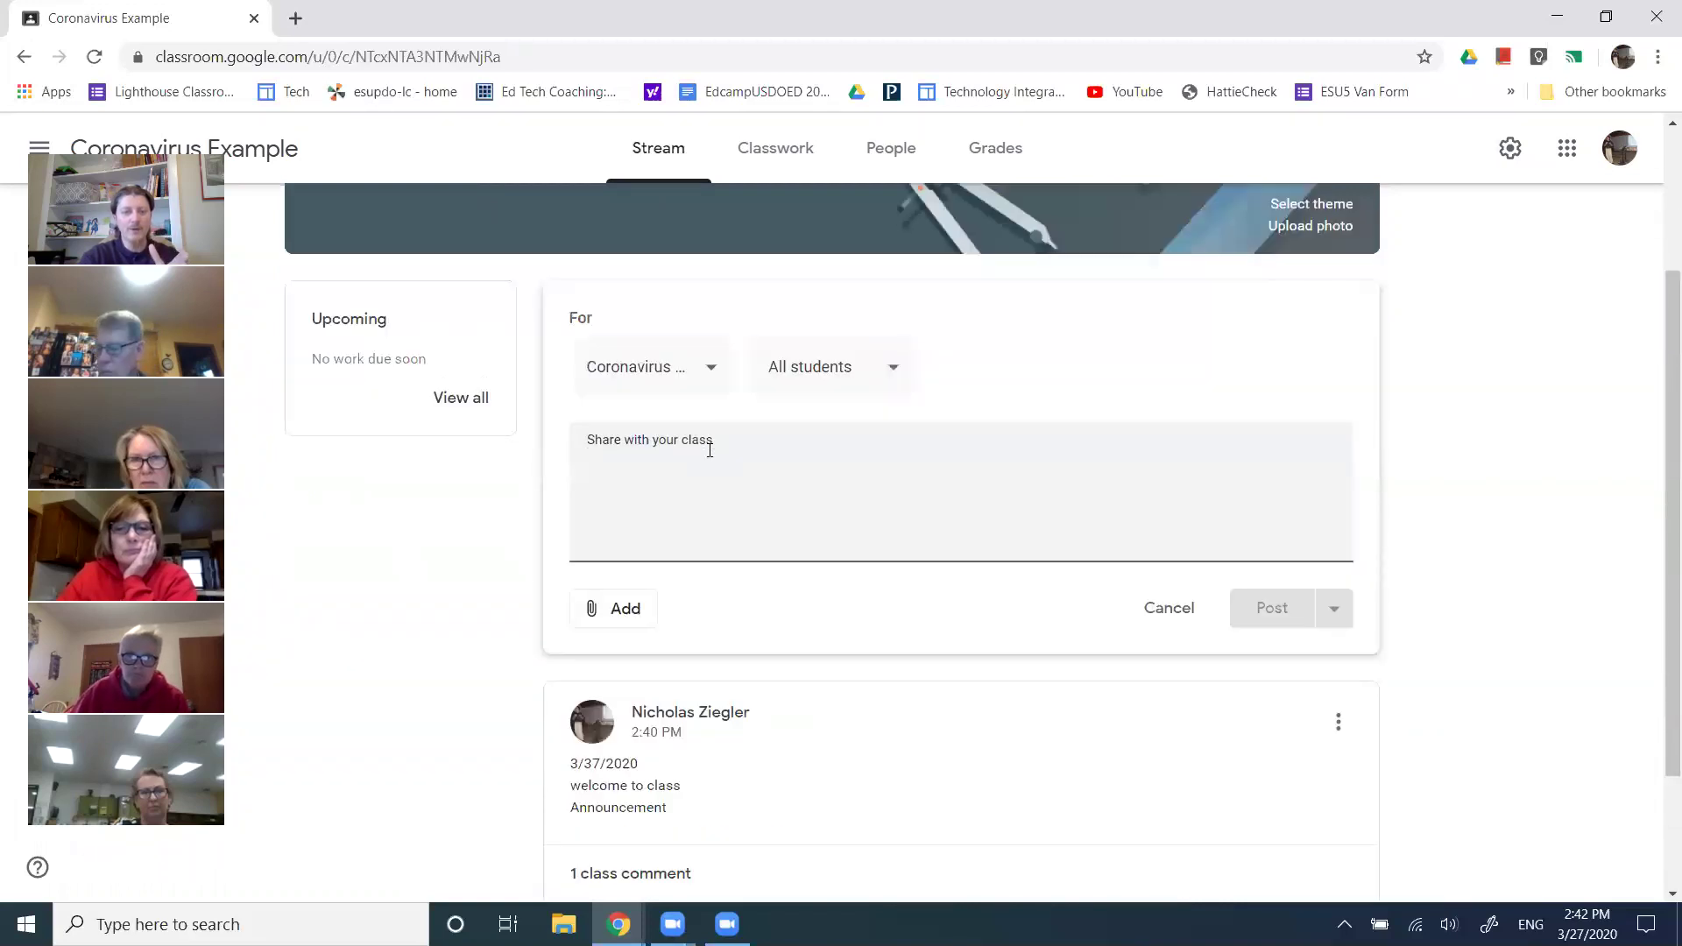
{"action": "left_click", "coordinate": [701, 375]}
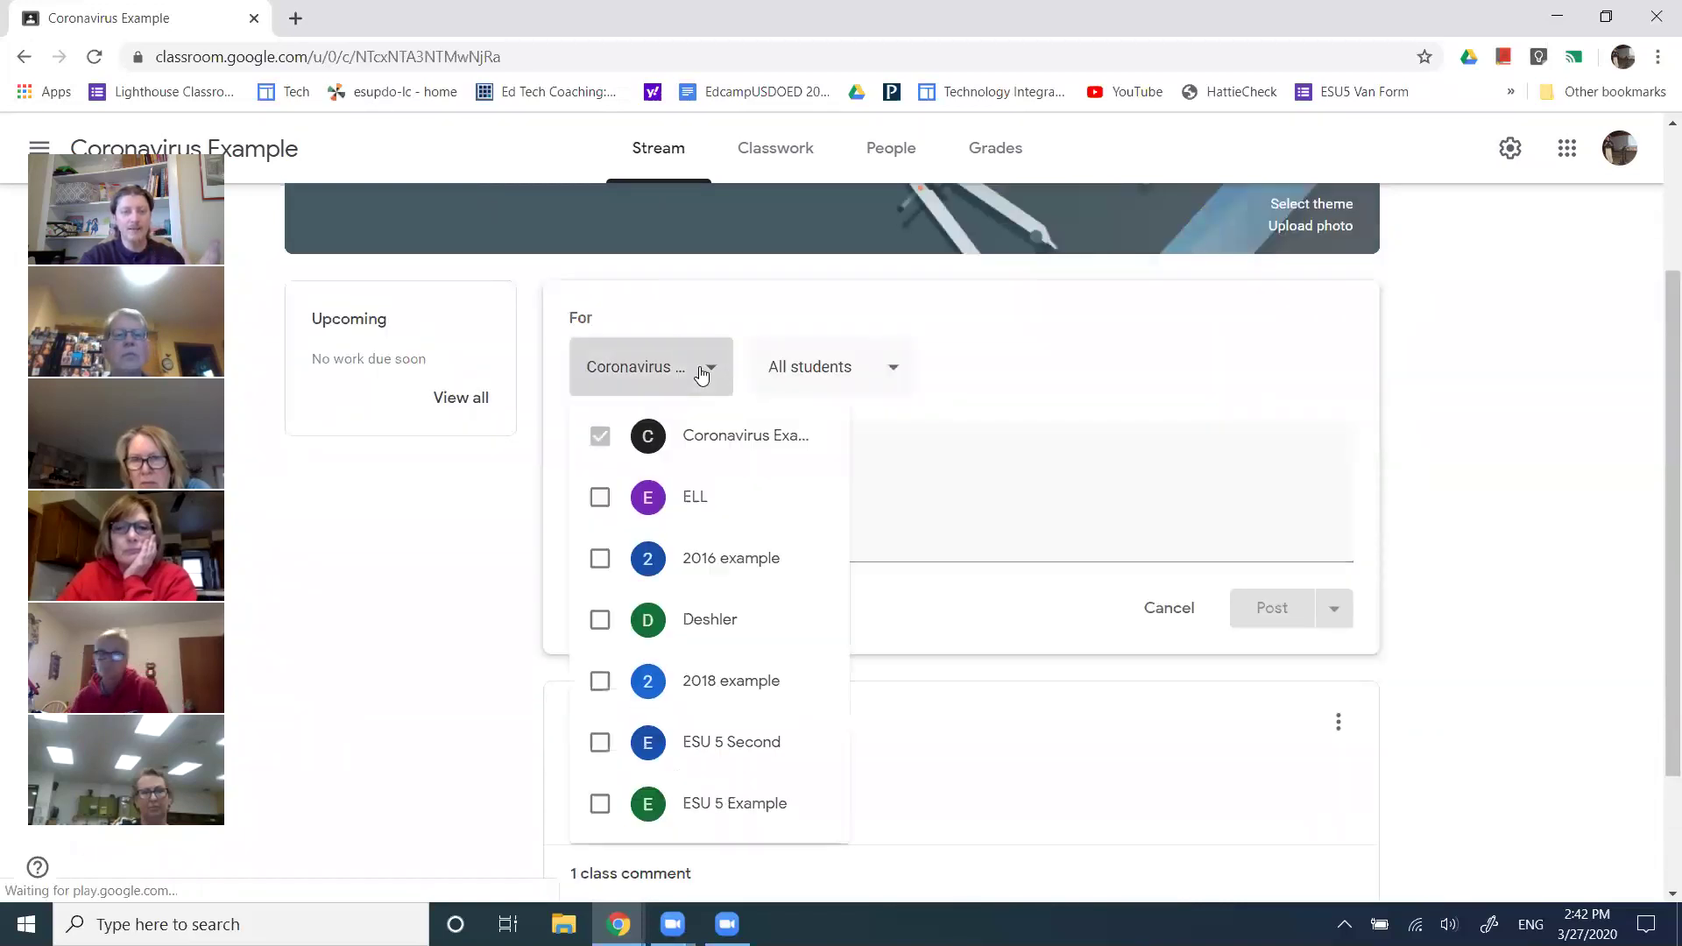
{"action": "left_click", "coordinate": [837, 370]}
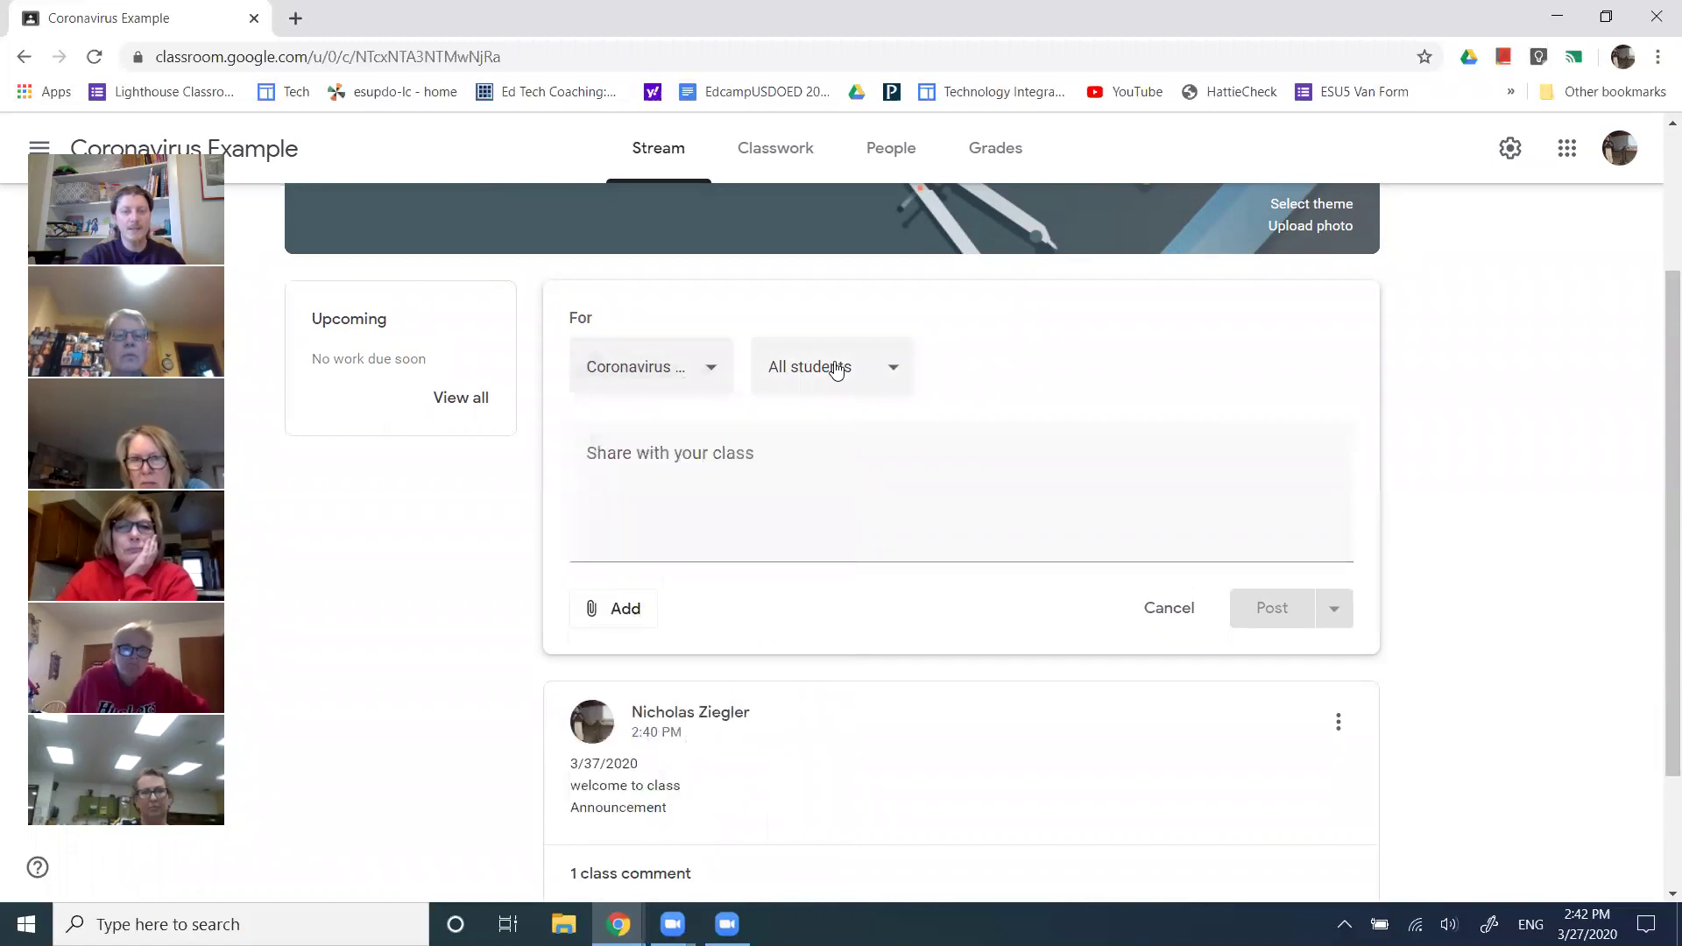
{"action": "left_click", "coordinate": [834, 368]}
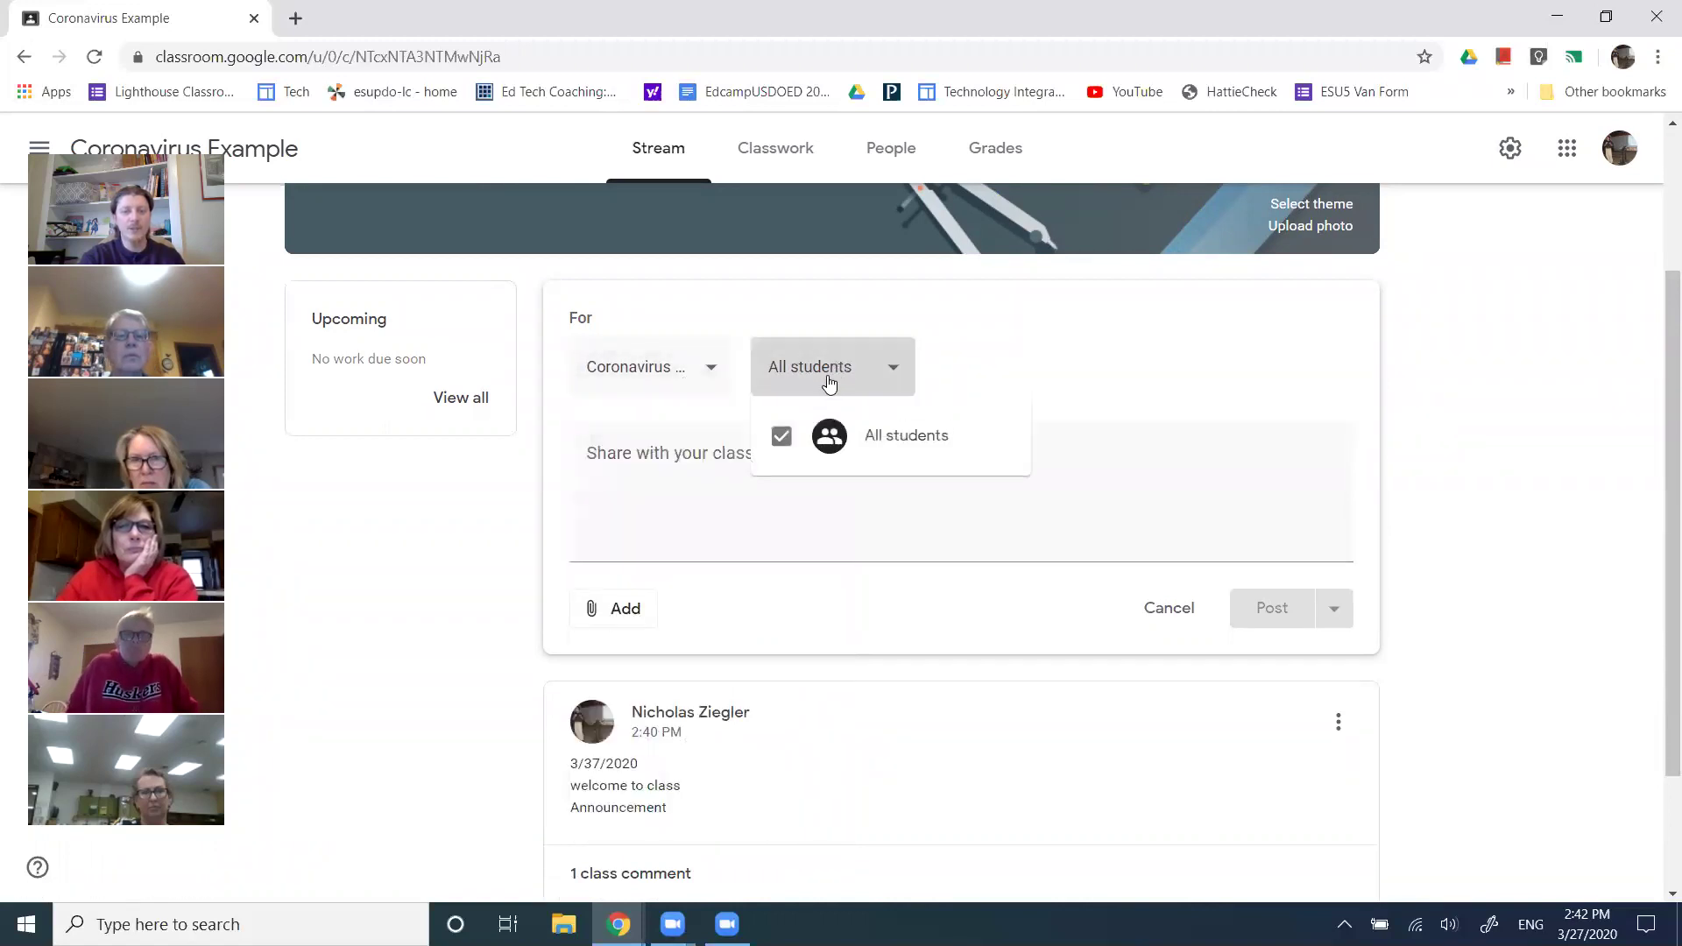
{"action": "left_click", "coordinate": [377, 660]}
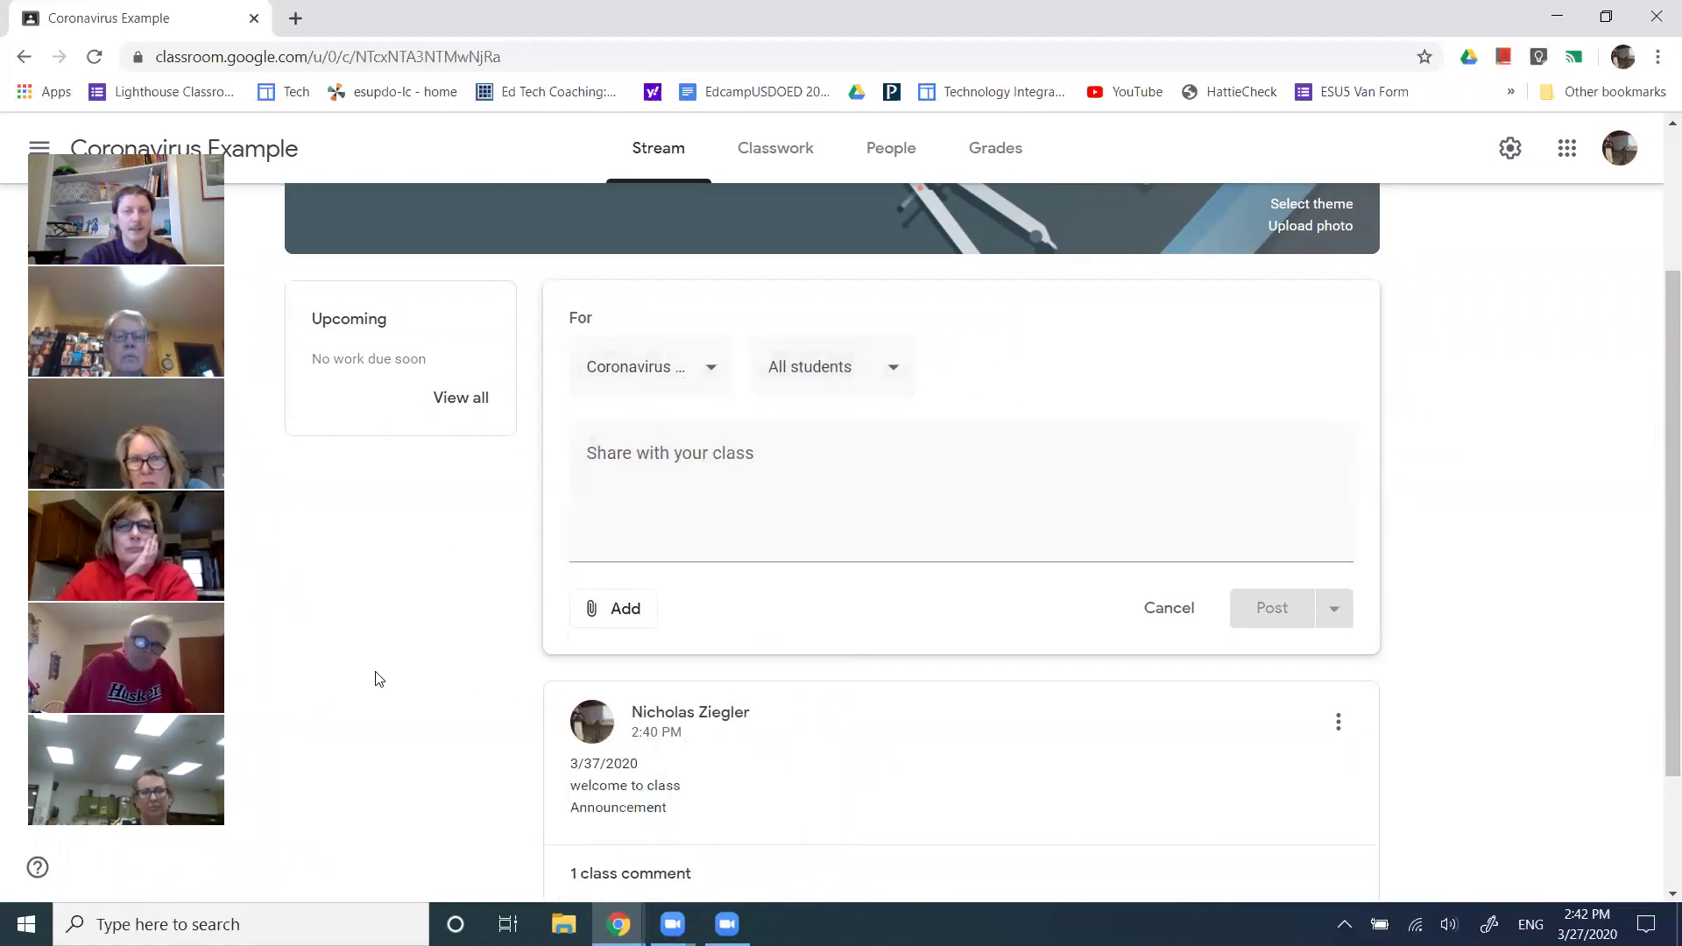
{"action": "scroll", "coordinate": [379, 684], "scroll_direction": "up", "scroll_amount": 3}
{"action": "left_click", "coordinate": [1167, 823]}
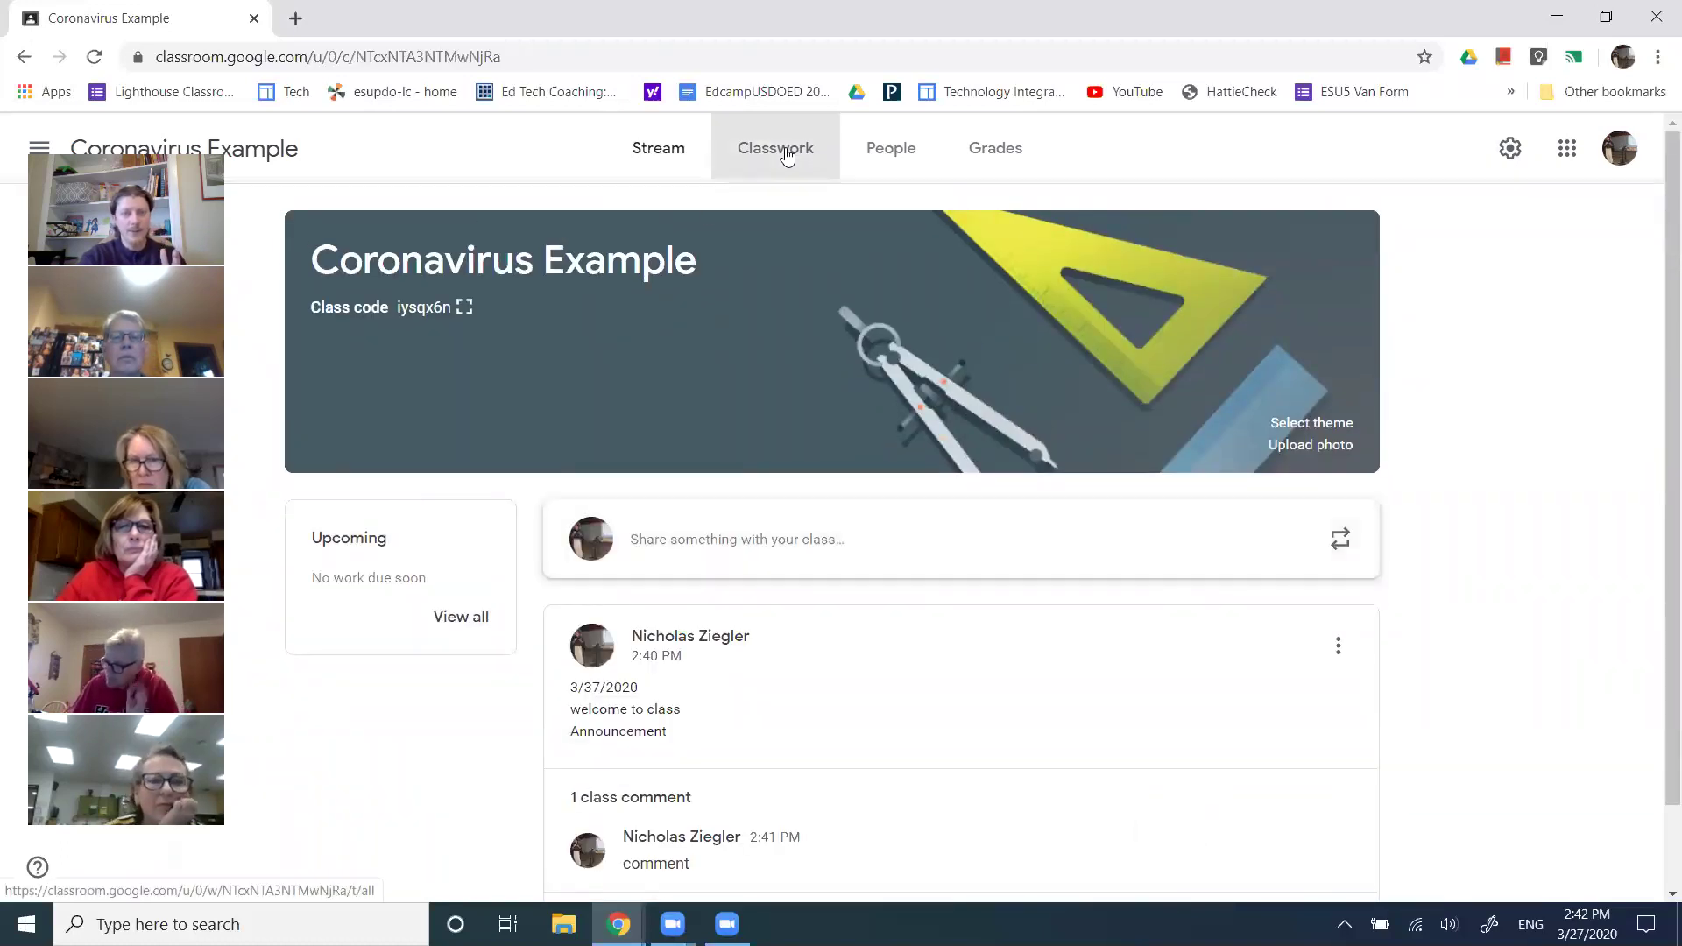
Go to the Coronavirus Example Classwork page and show its Create item types.
{"action": "left_click", "coordinate": [787, 156]}
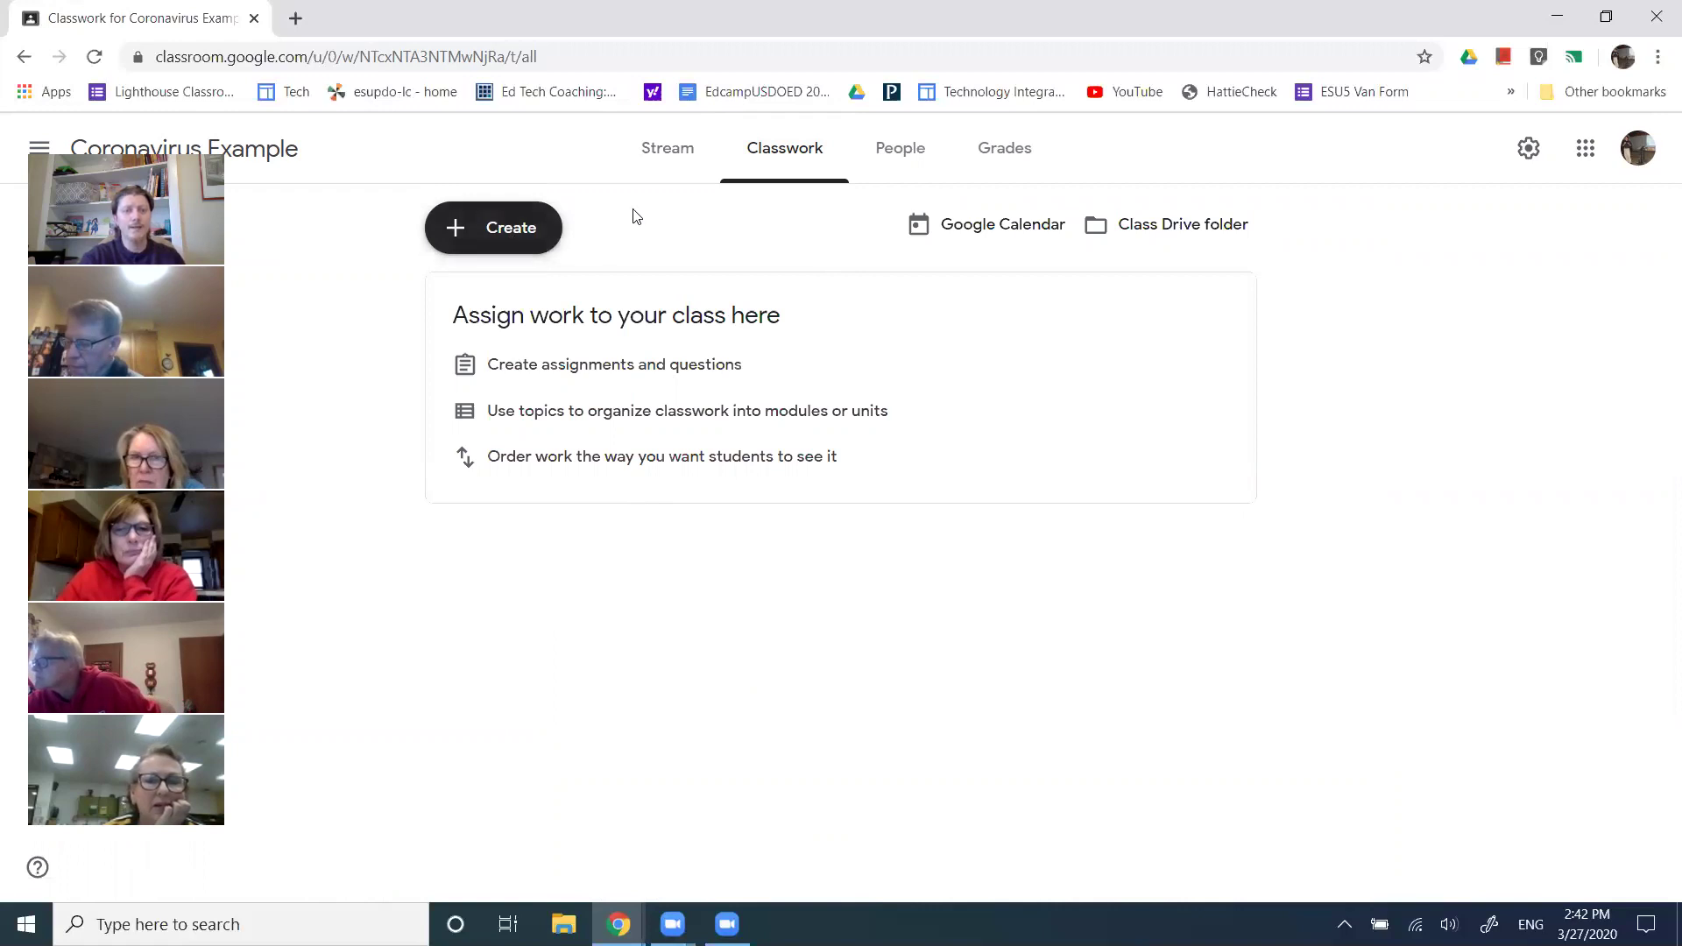
{"action": "left_click", "coordinate": [671, 154]}
{"action": "scroll", "coordinate": [736, 715], "scroll_direction": "down", "scroll_amount": 1}
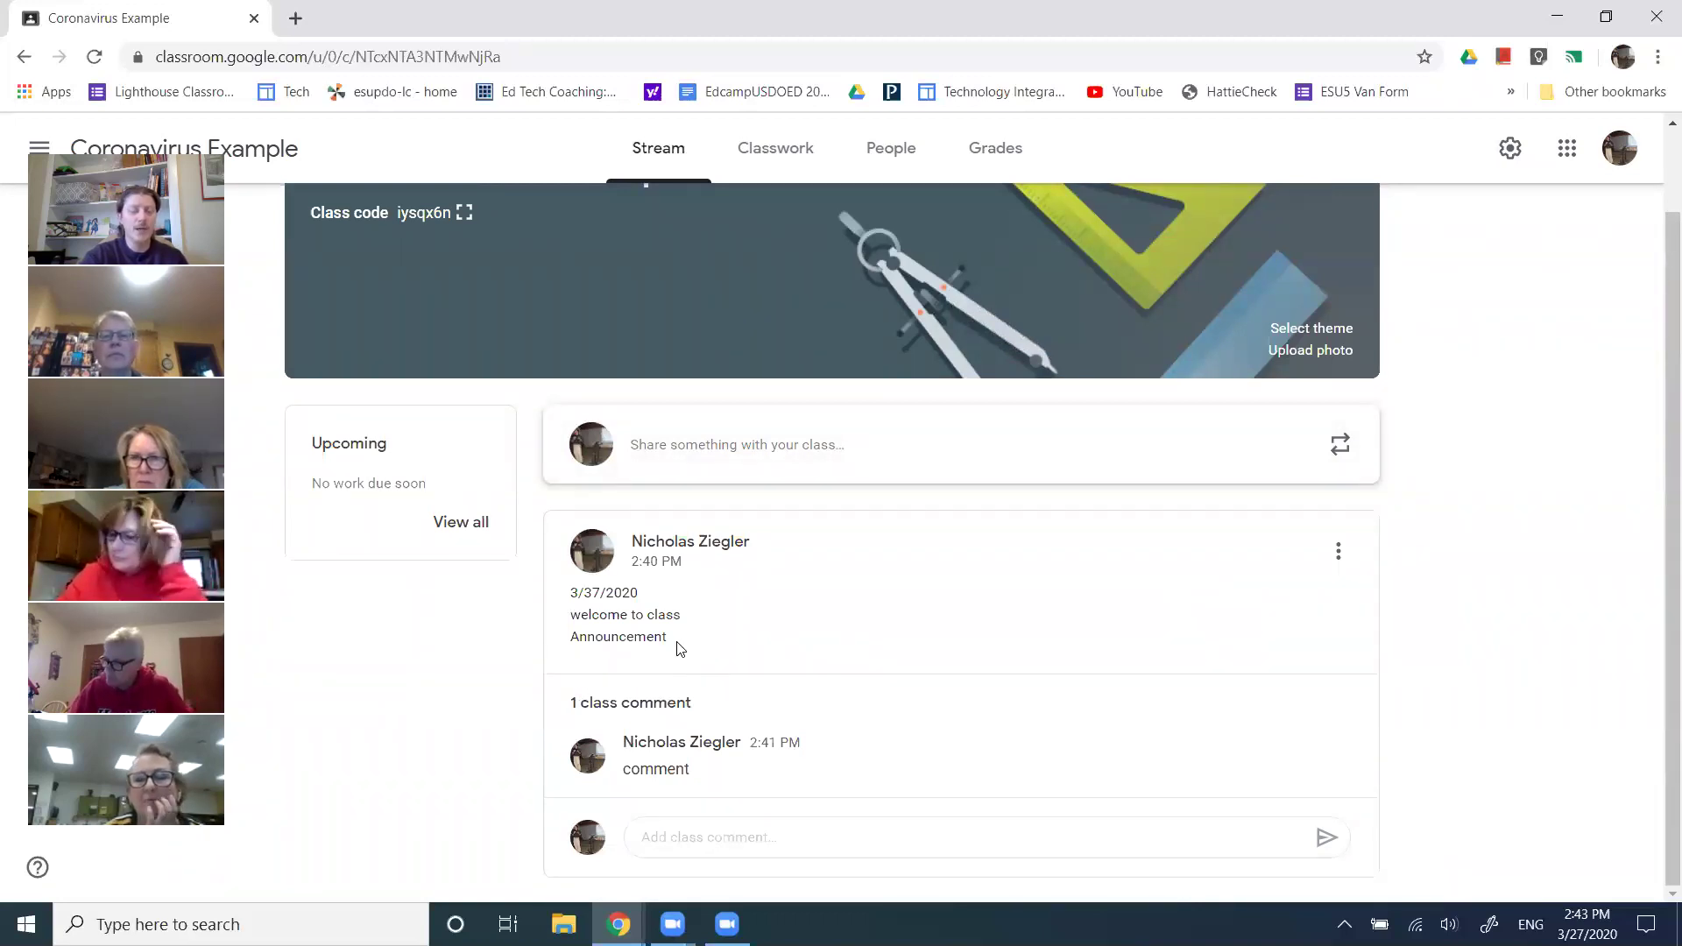
{"action": "scroll", "coordinate": [677, 649], "scroll_direction": "up", "scroll_amount": 2}
{"action": "left_click", "coordinate": [770, 153]}
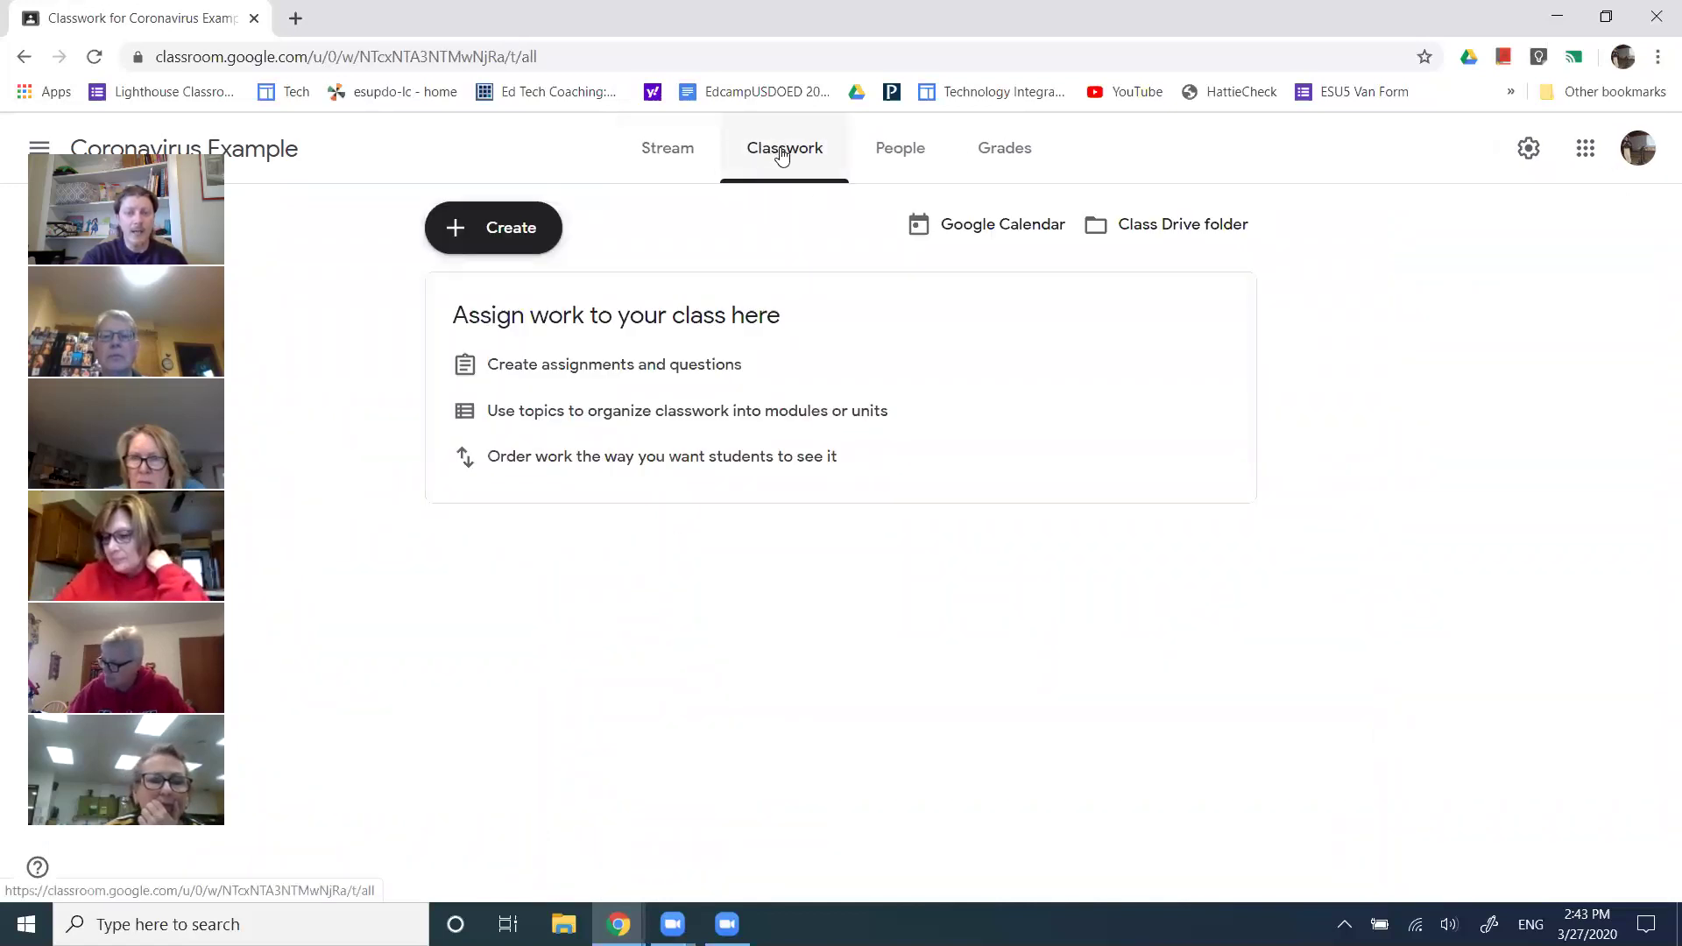
{"action": "left_click", "coordinate": [455, 231]}
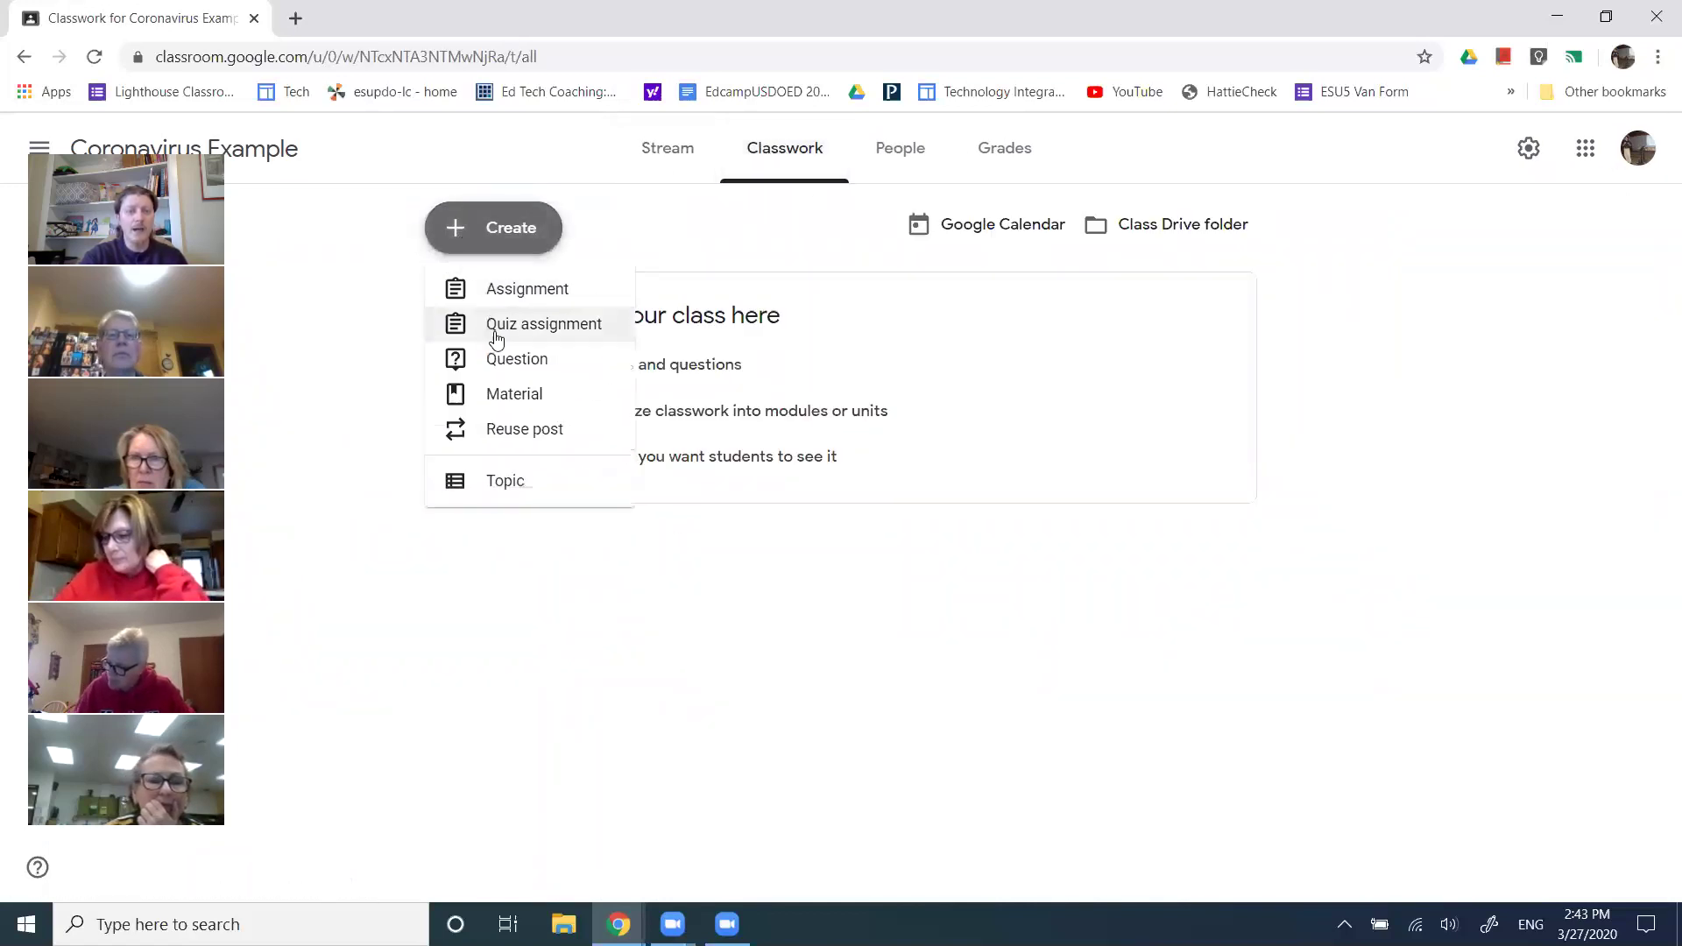
Create the Classwork topic 'Week of 3/30'.
{"action": "left_click", "coordinate": [515, 489]}
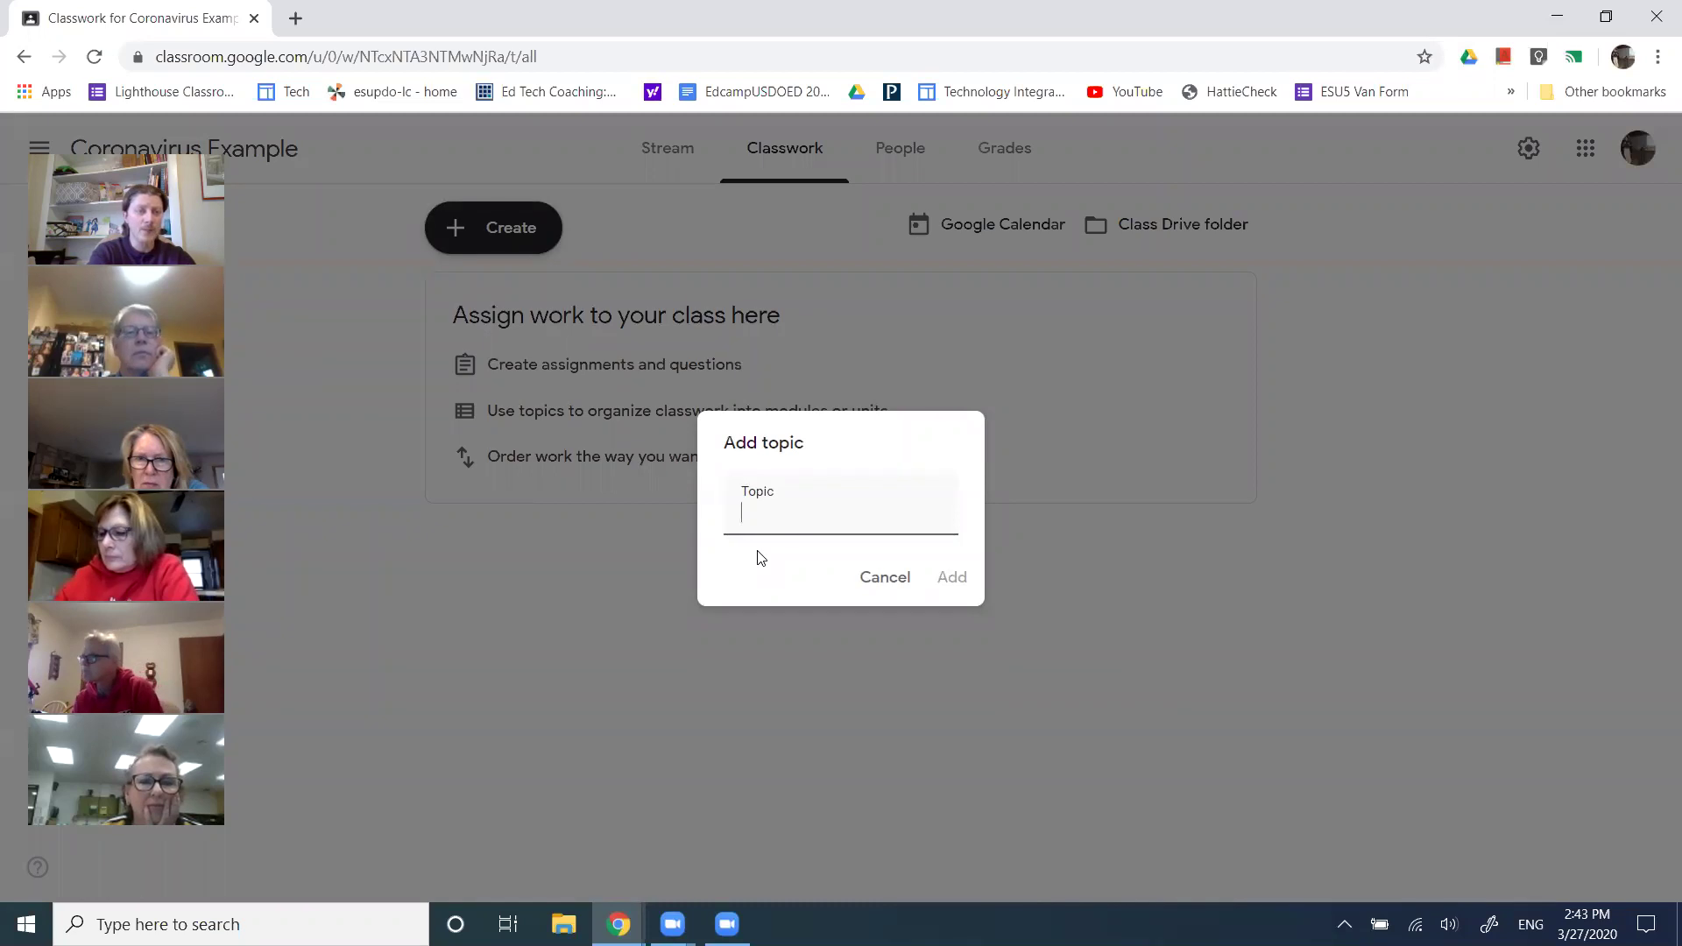
{"action": "type", "text": "Week of 3/3"}
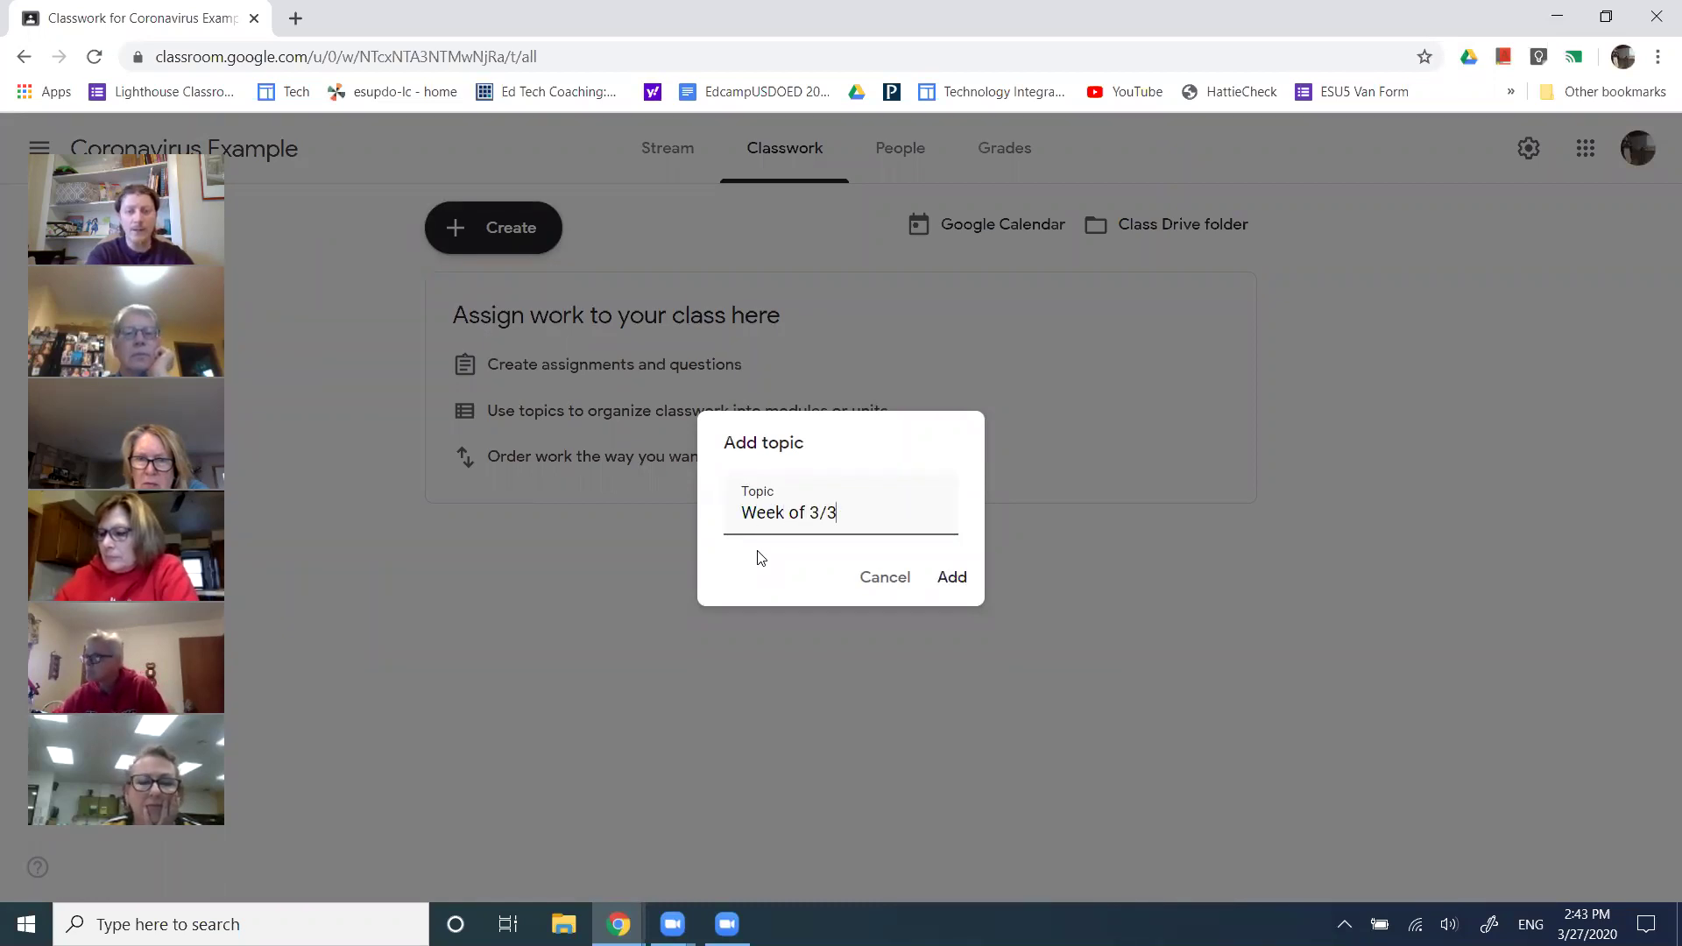
{"action": "type", "text": "0"}
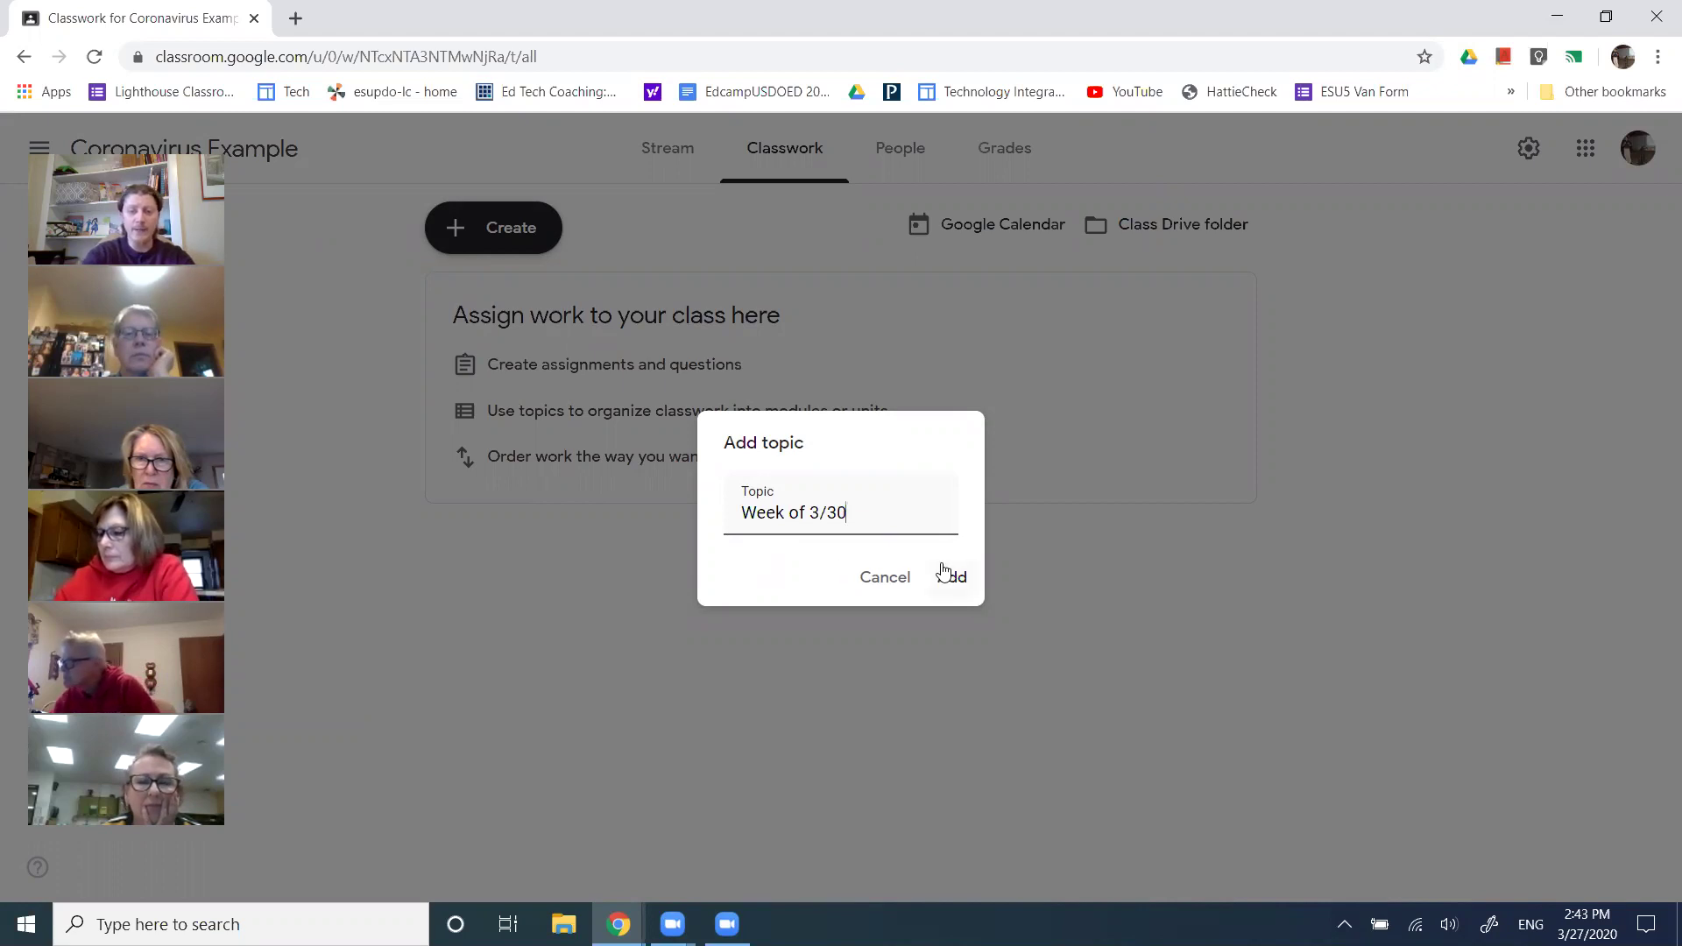
{"action": "left_click", "coordinate": [950, 583]}
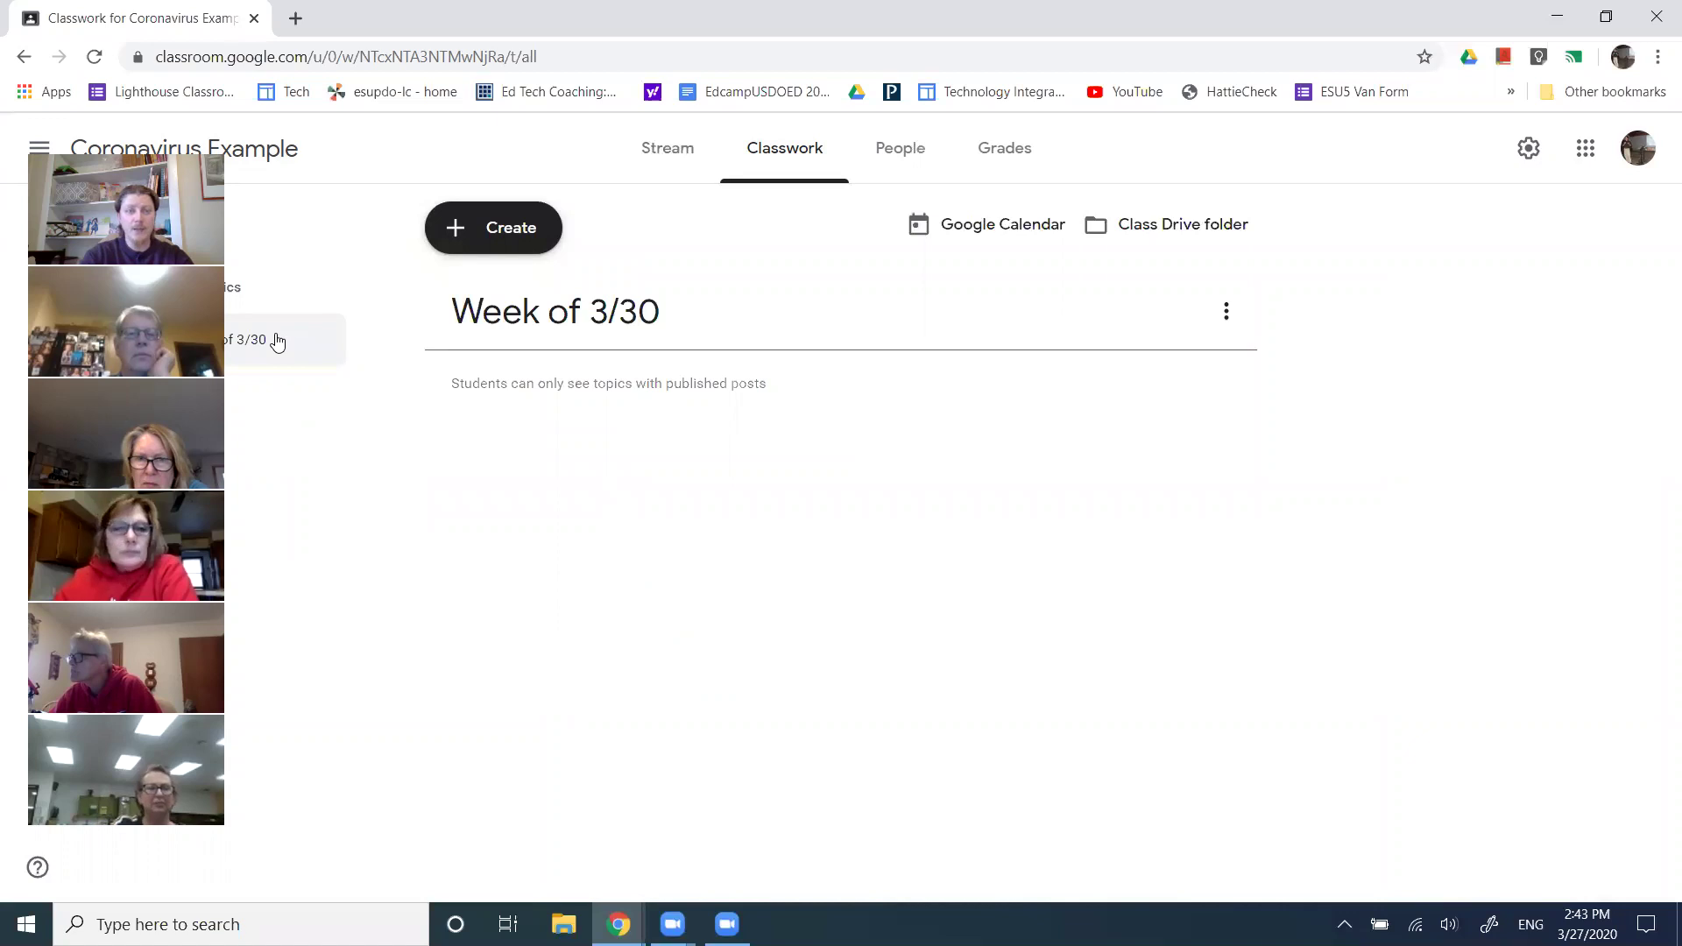
Create a new topic named 'Week of 4/6' so it appears above Week of 3/30.
{"action": "left_click", "coordinate": [447, 238]}
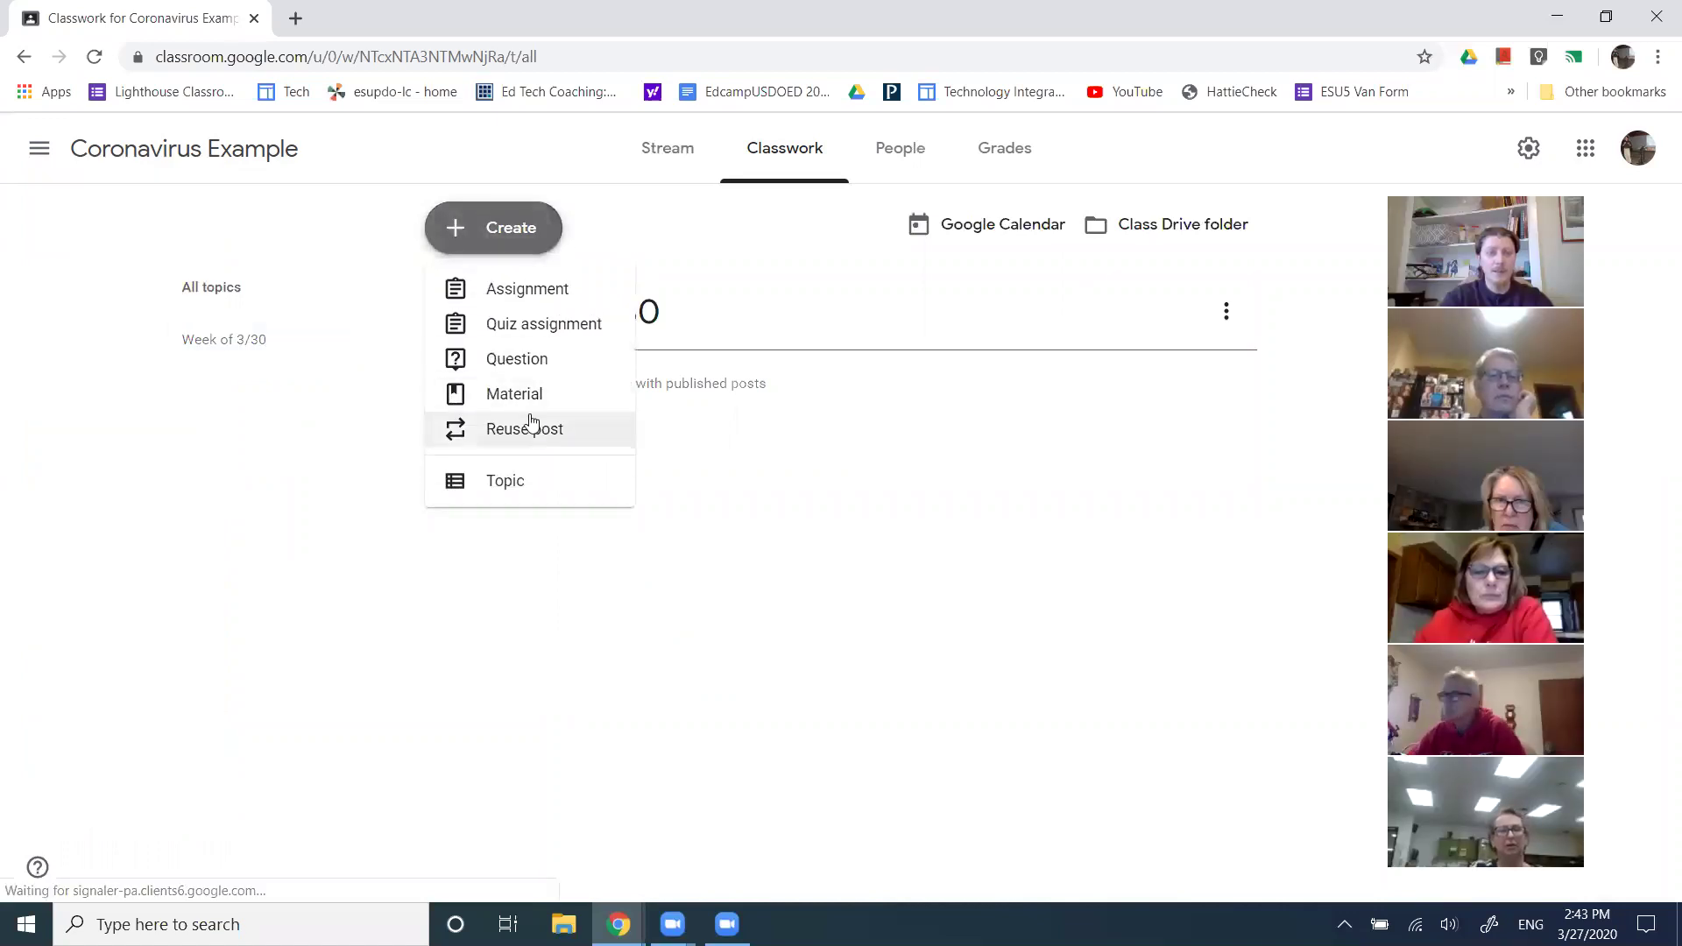
{"action": "left_click", "coordinate": [539, 484]}
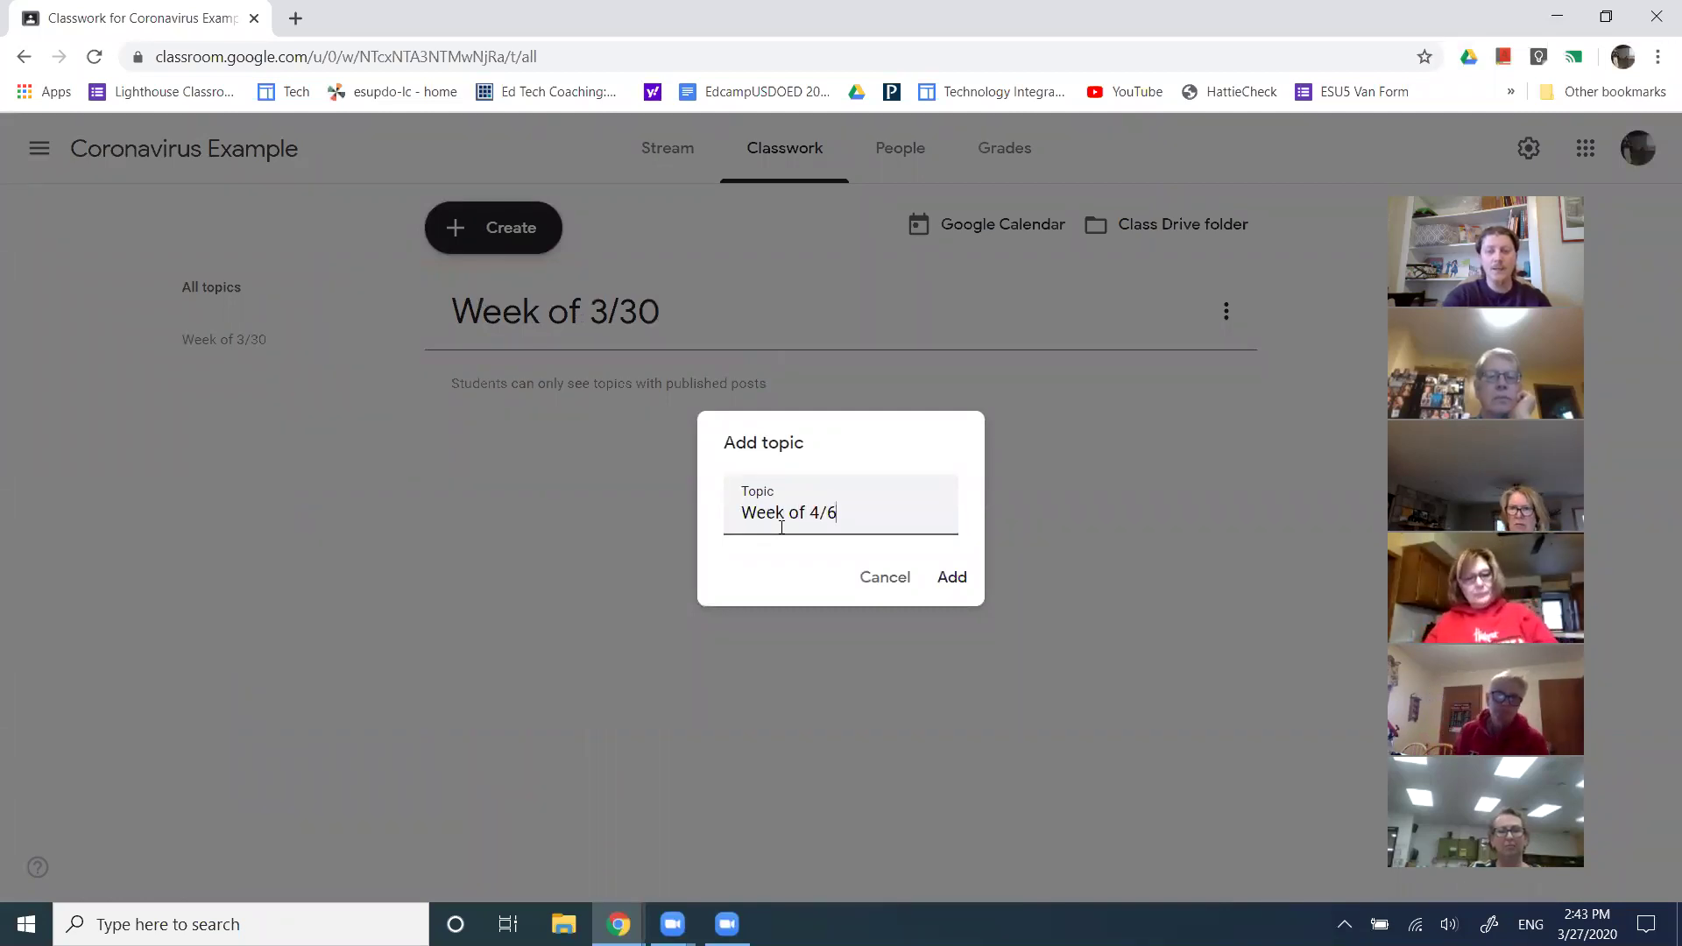
{"action": "left_click", "coordinate": [961, 579]}
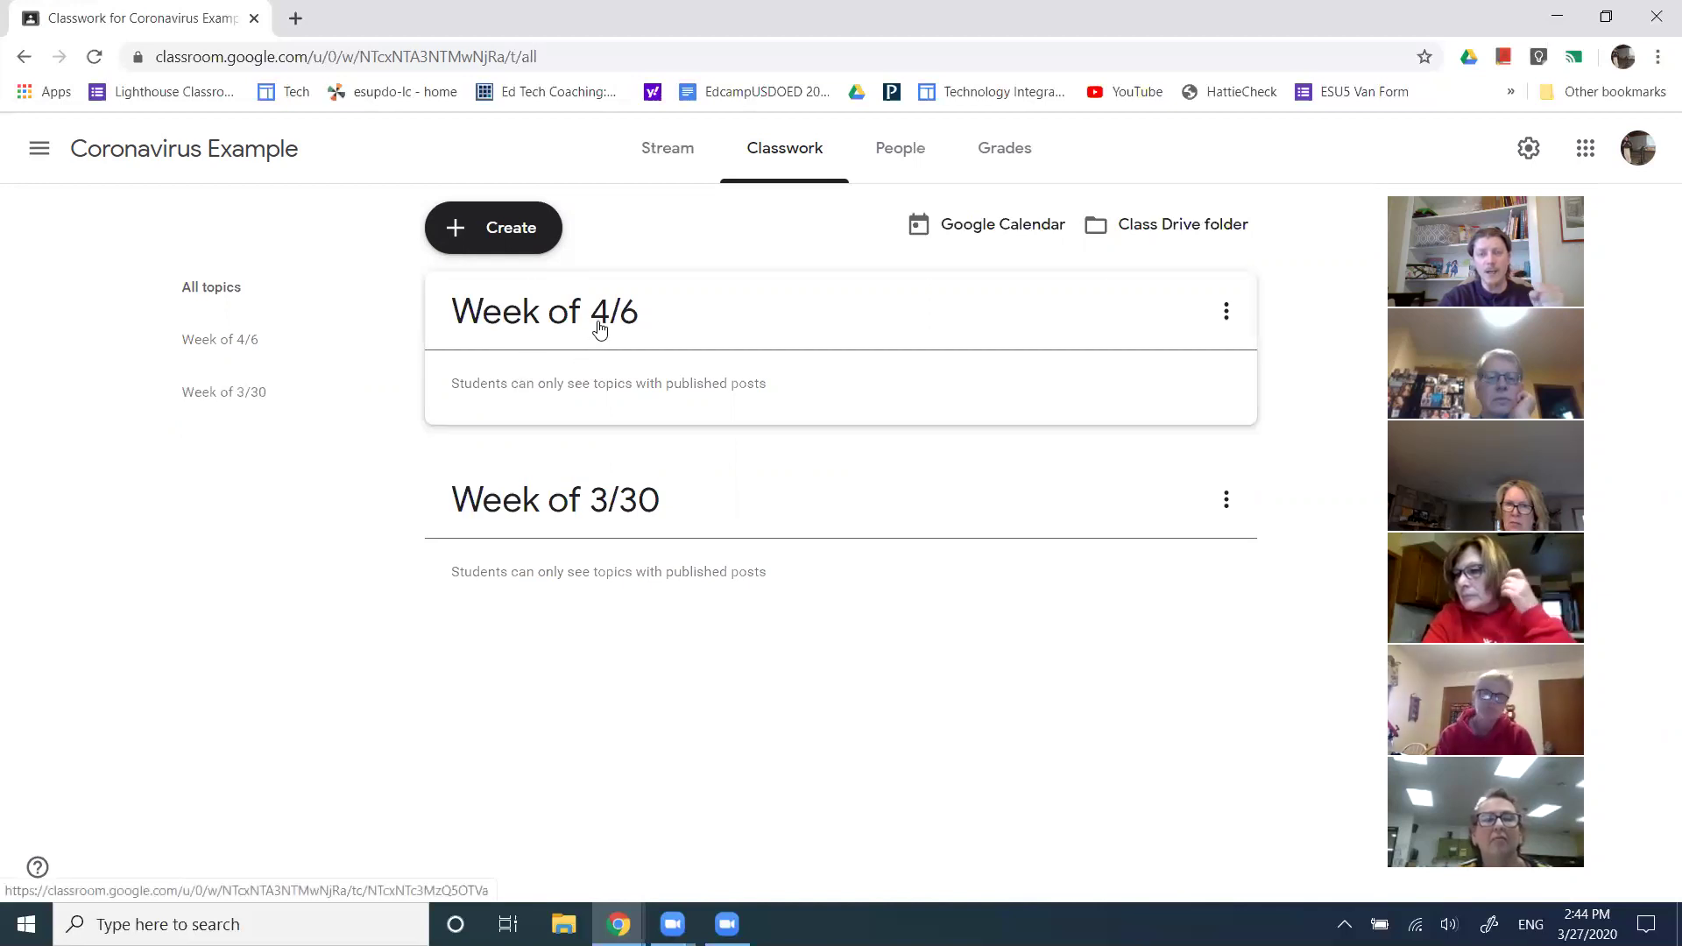
Move Week of 3/30 above Week of 4/6, move it back below, then show the Create menu.
{"action": "left_click", "coordinate": [1226, 501]}
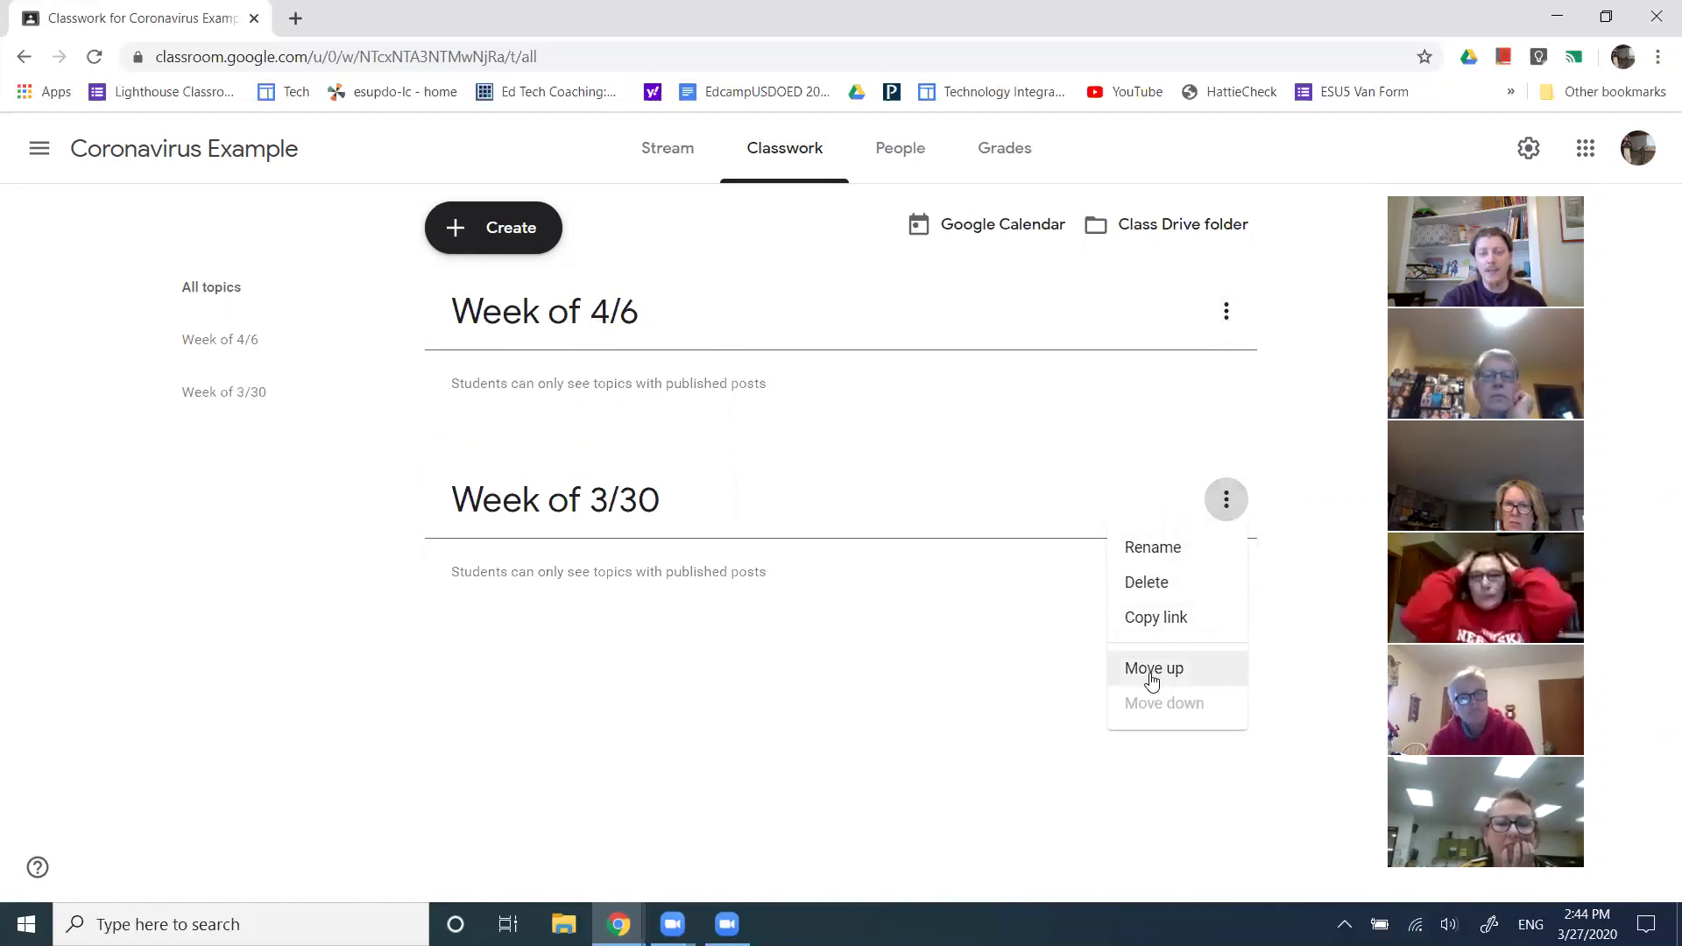
{"action": "left_click", "coordinate": [1151, 675]}
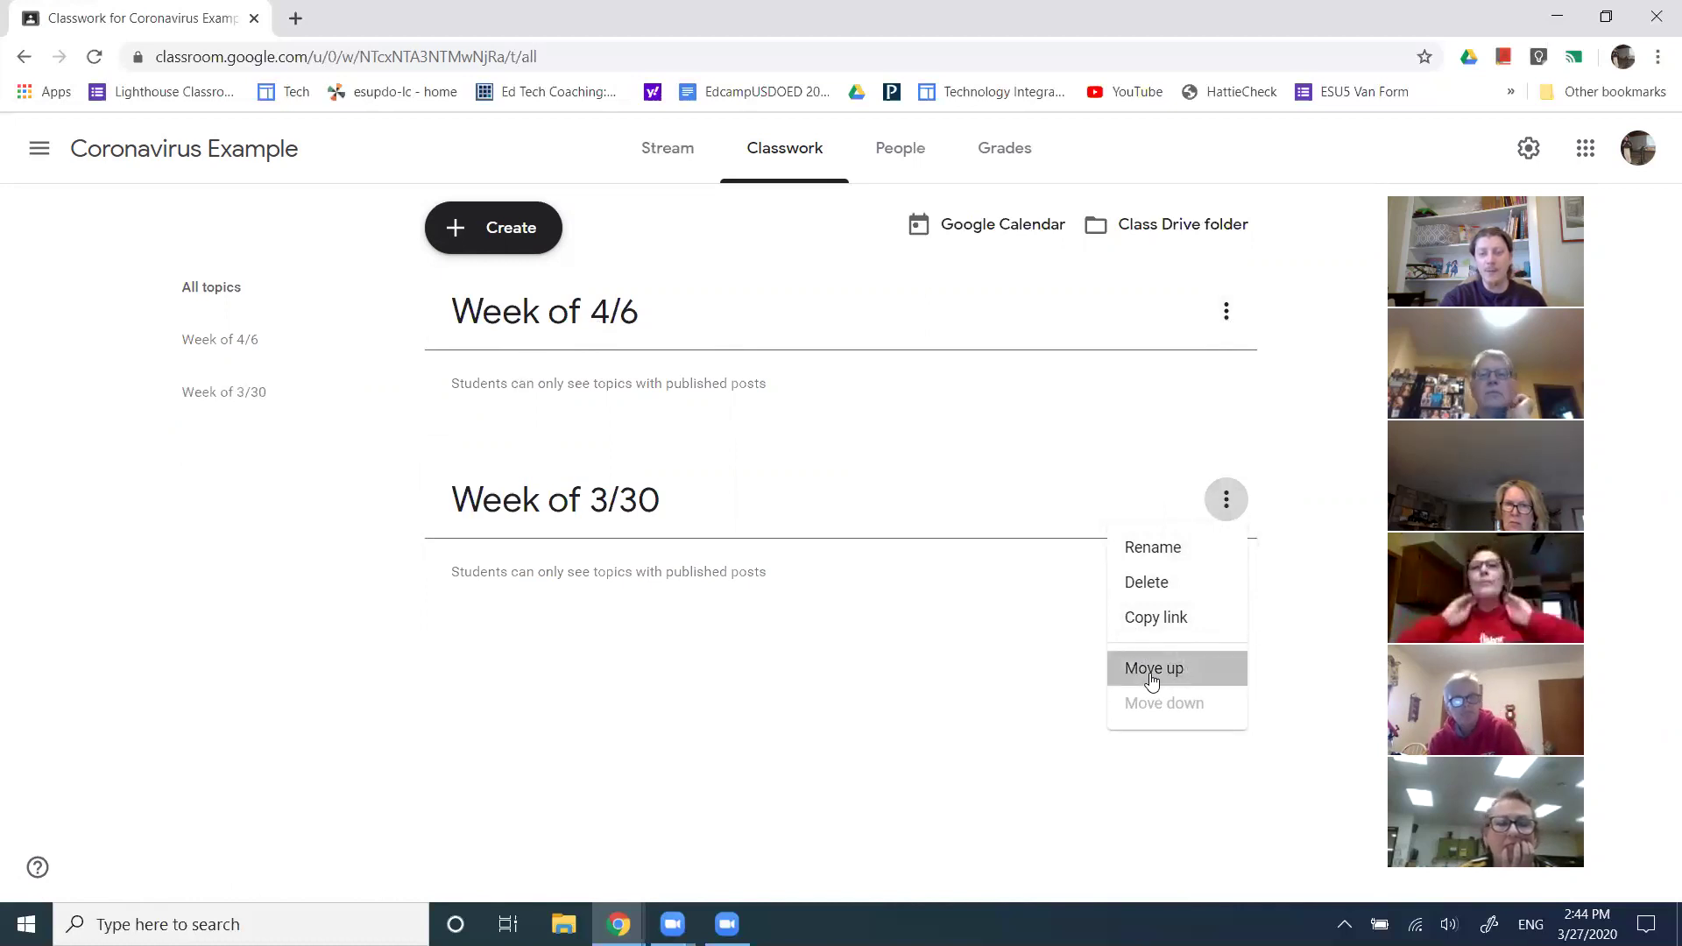
{"action": "left_click", "coordinate": [1226, 314]}
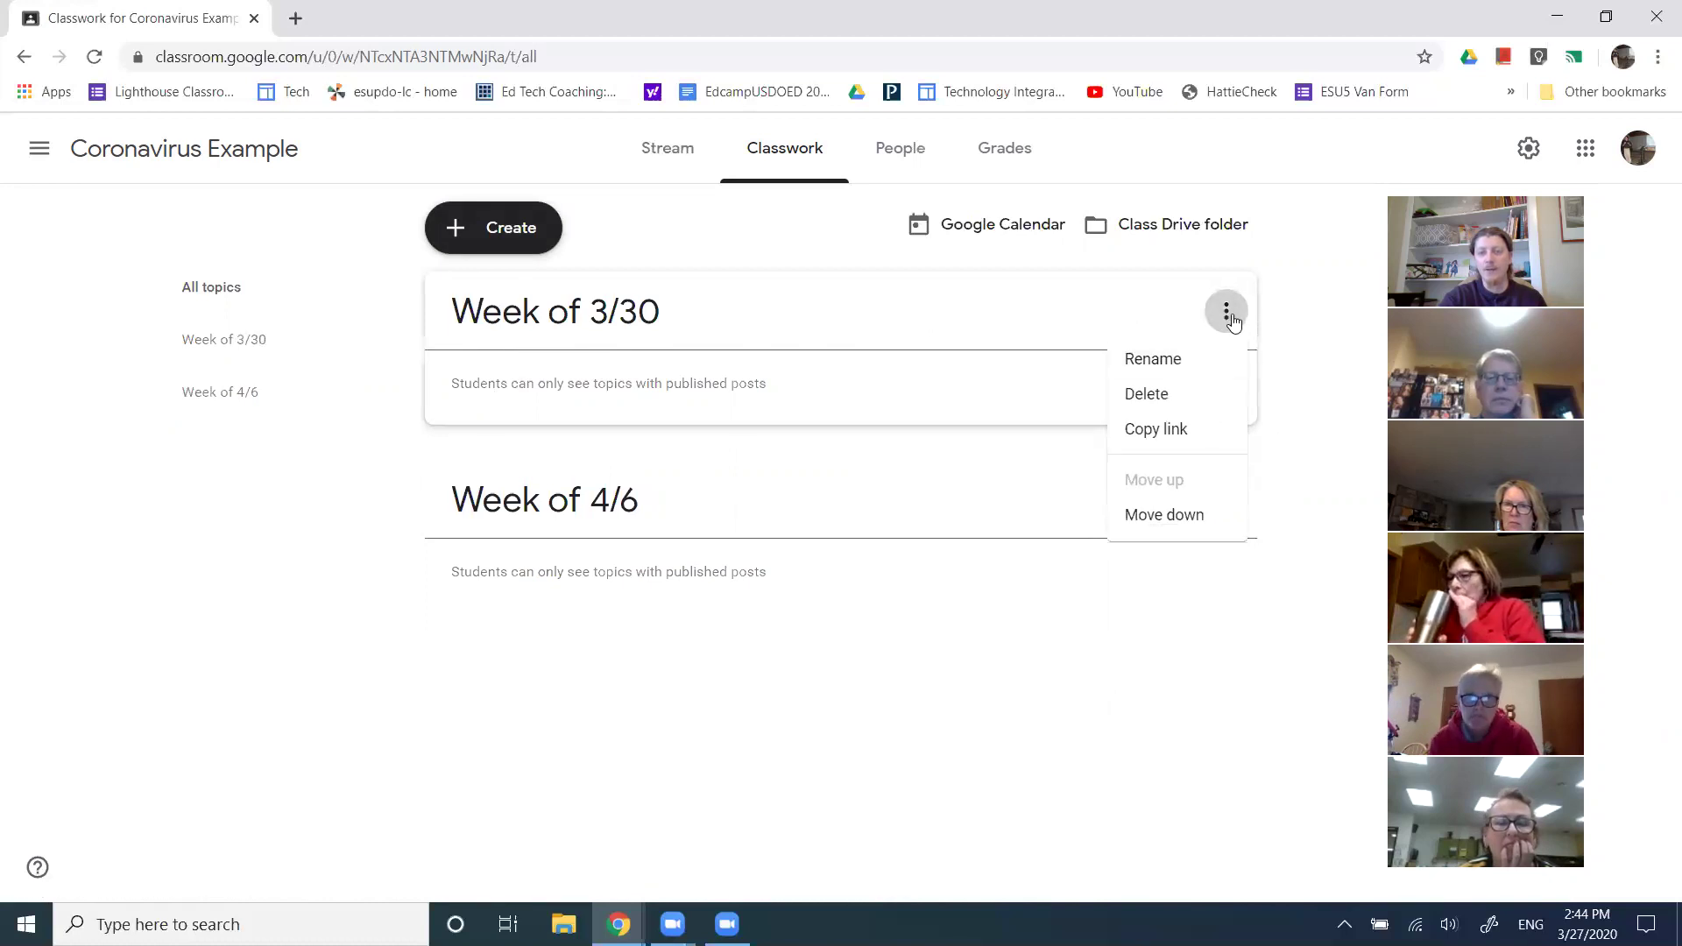
{"action": "left_click", "coordinate": [1187, 530]}
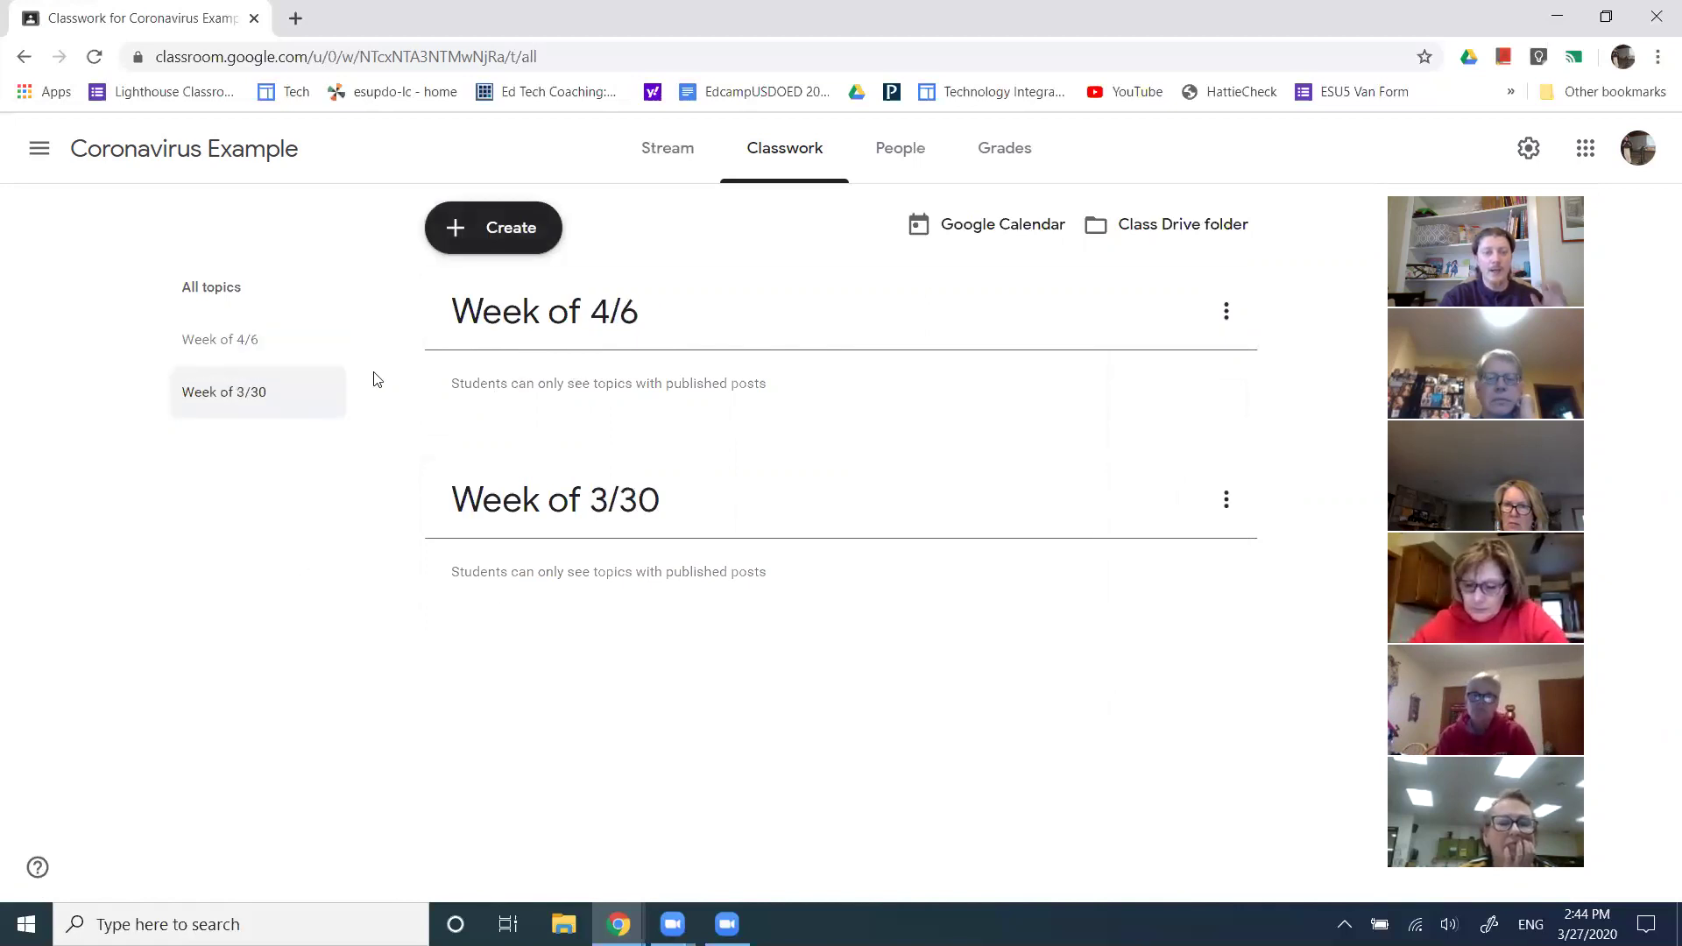
{"action": "left_click", "coordinate": [455, 227]}
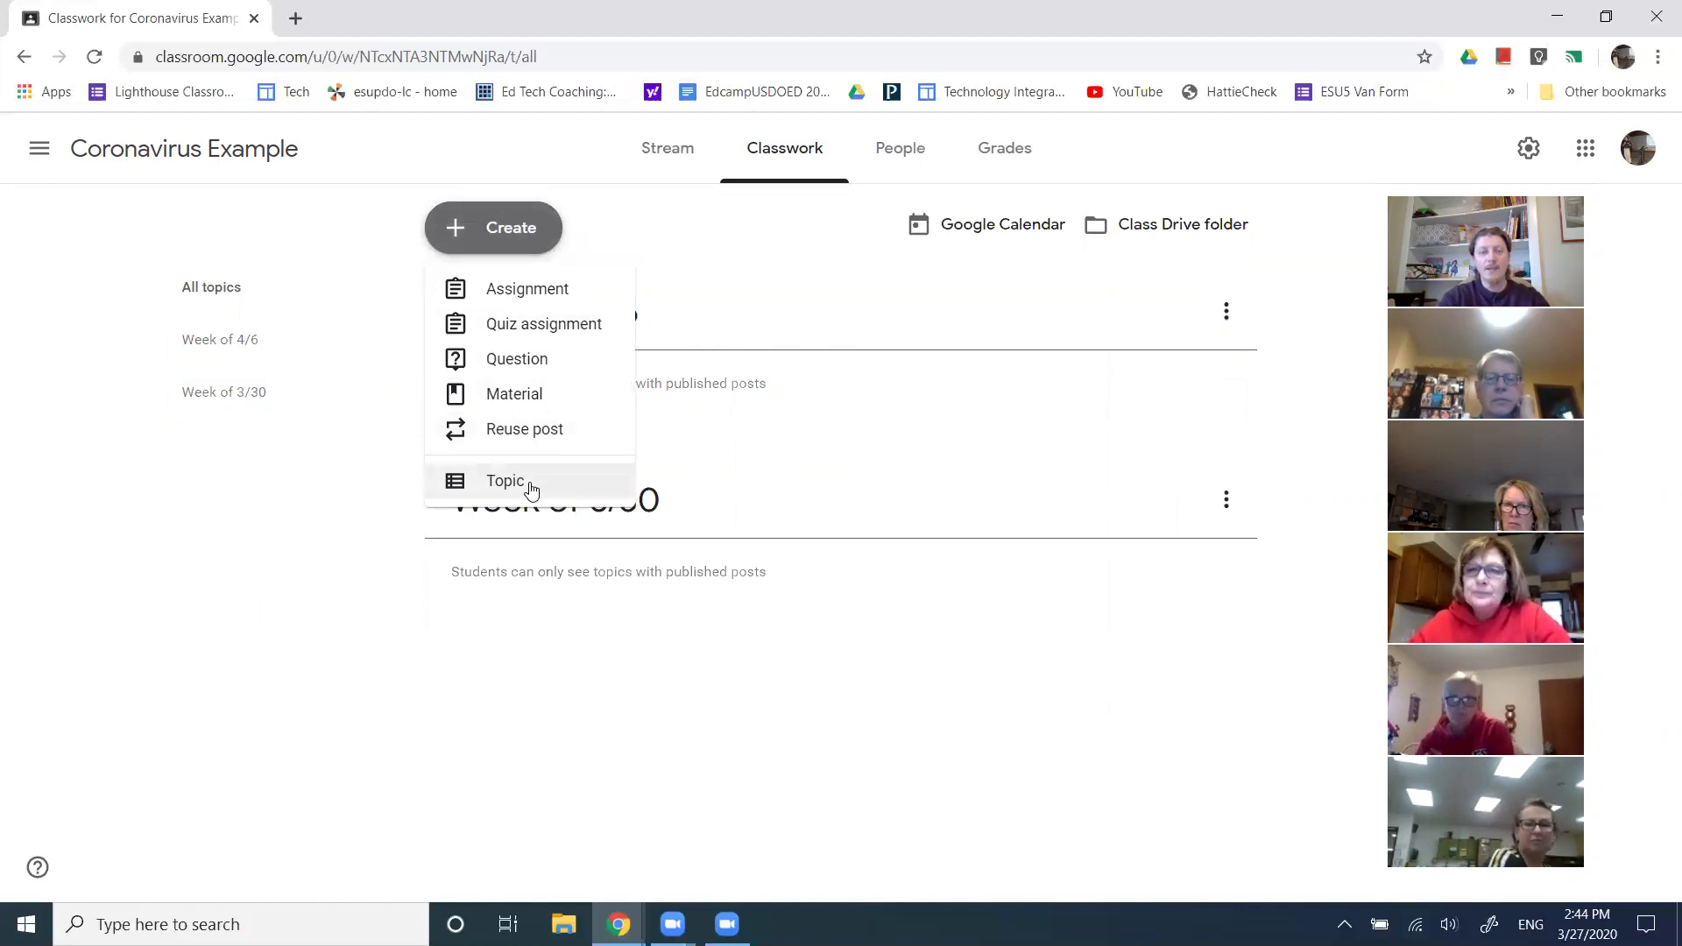
{"action": "key", "text": "alt+Tab"}
{"action": "key", "text": "alt+Tab"}
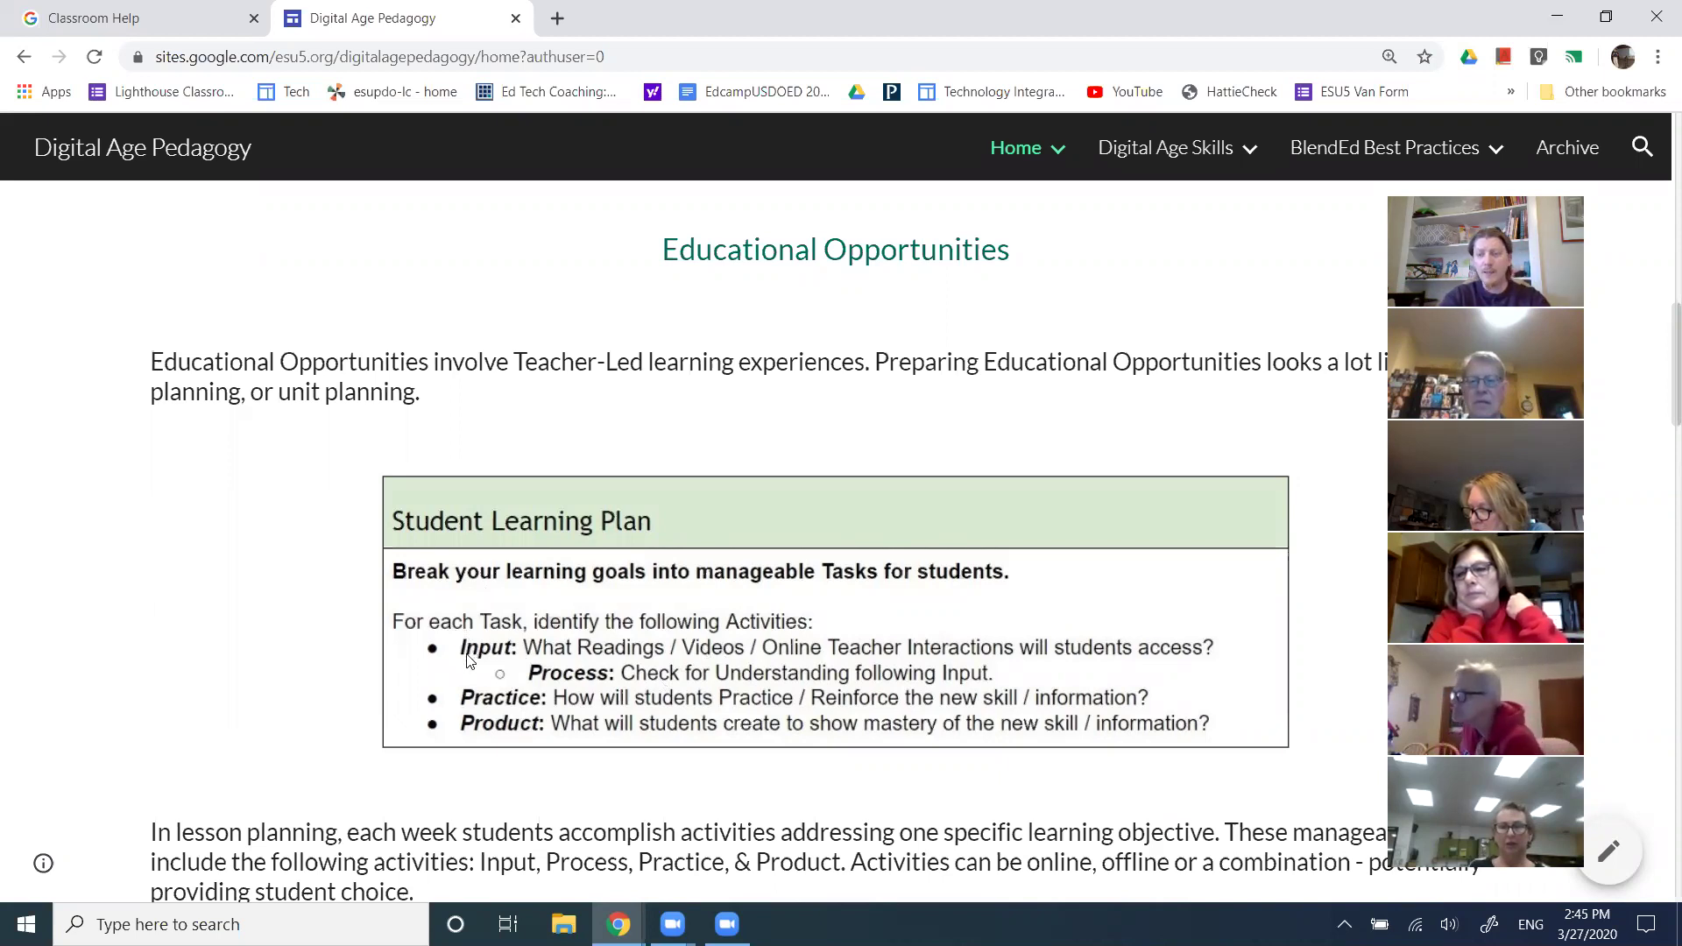
{"action": "key", "text": "alt+Tab"}
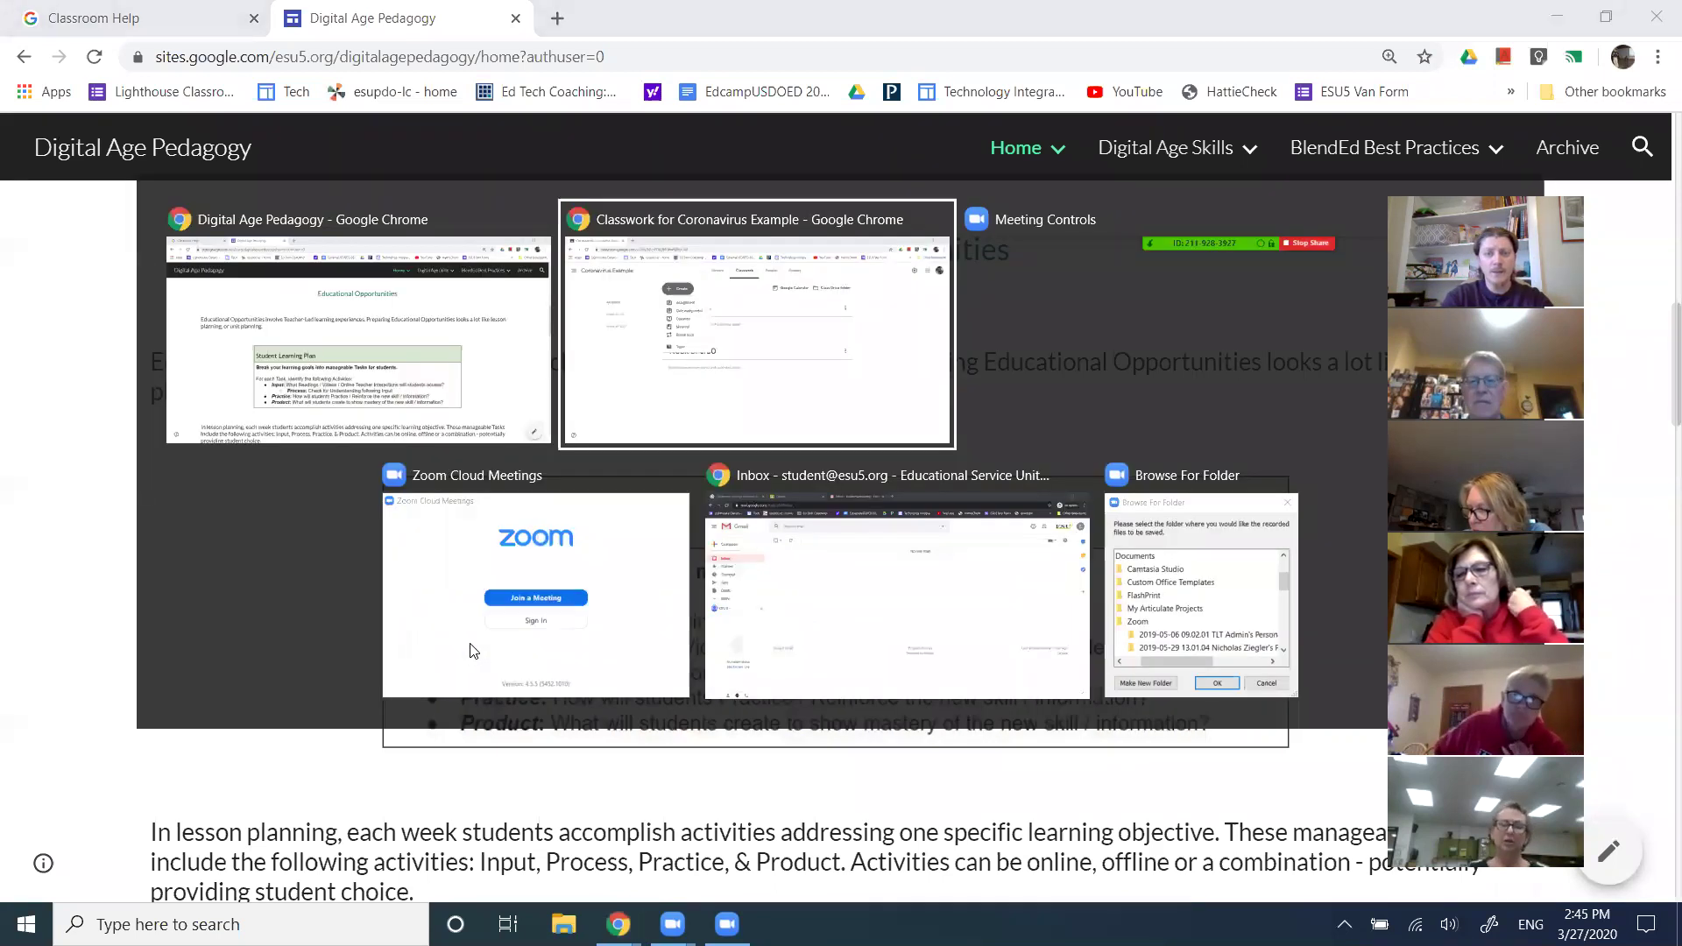
Close the leftover Create list and reopen the Create menu on Classwork.
{"action": "left_click", "coordinate": [604, 636]}
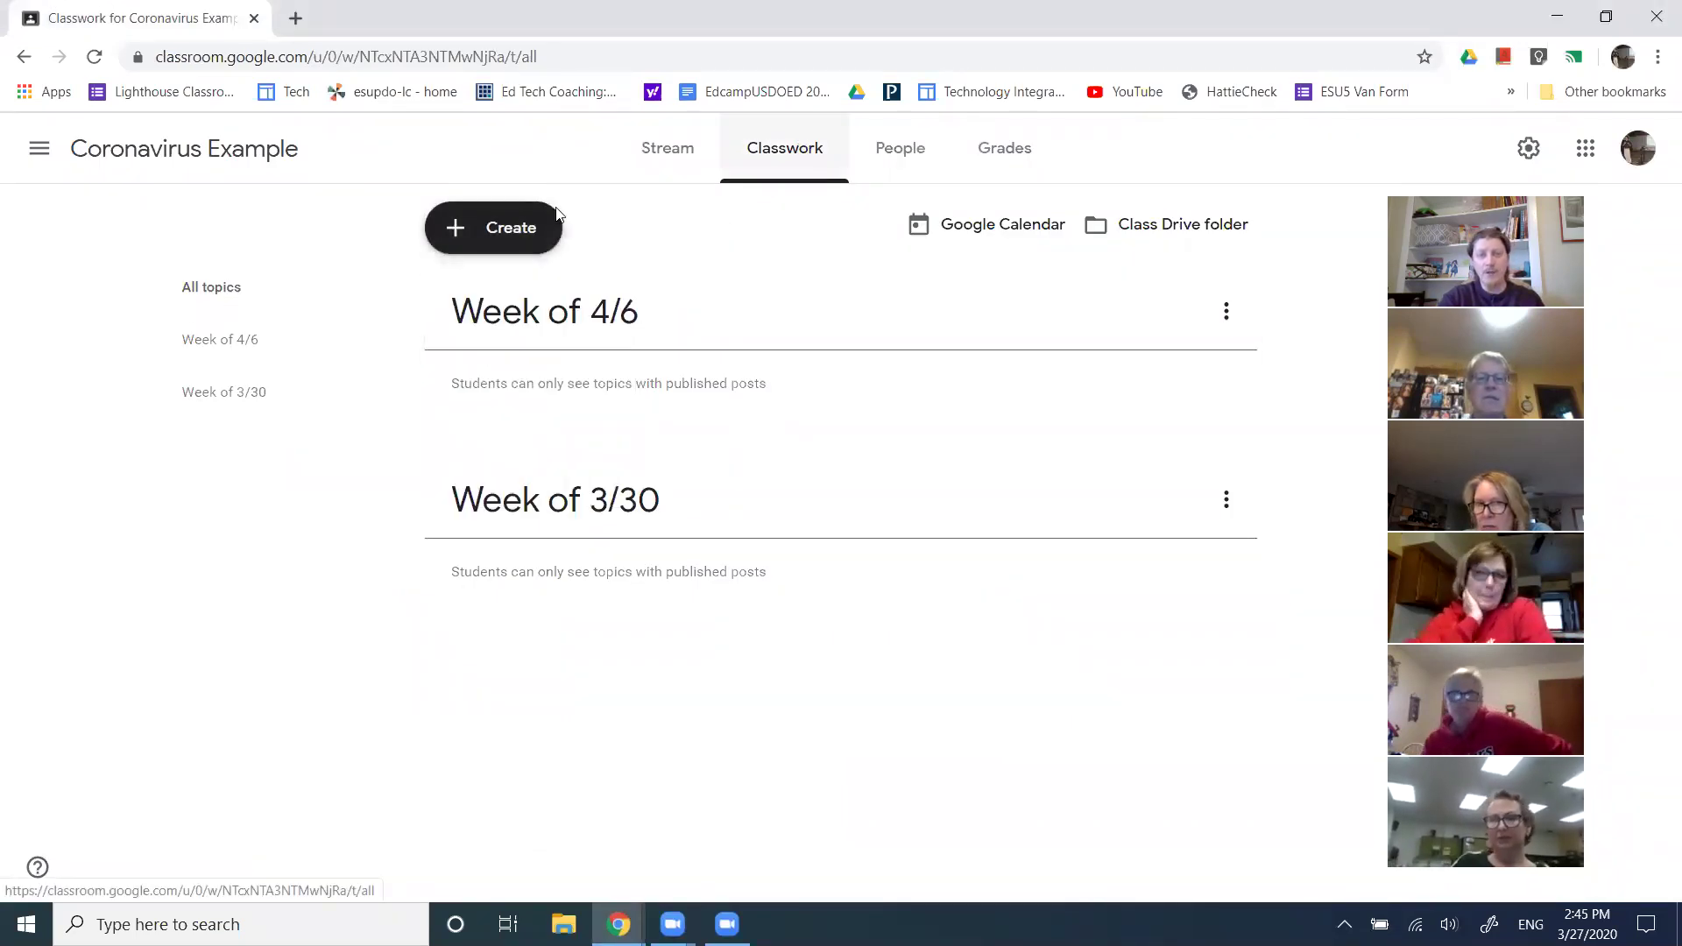
{"action": "left_click", "coordinate": [448, 229]}
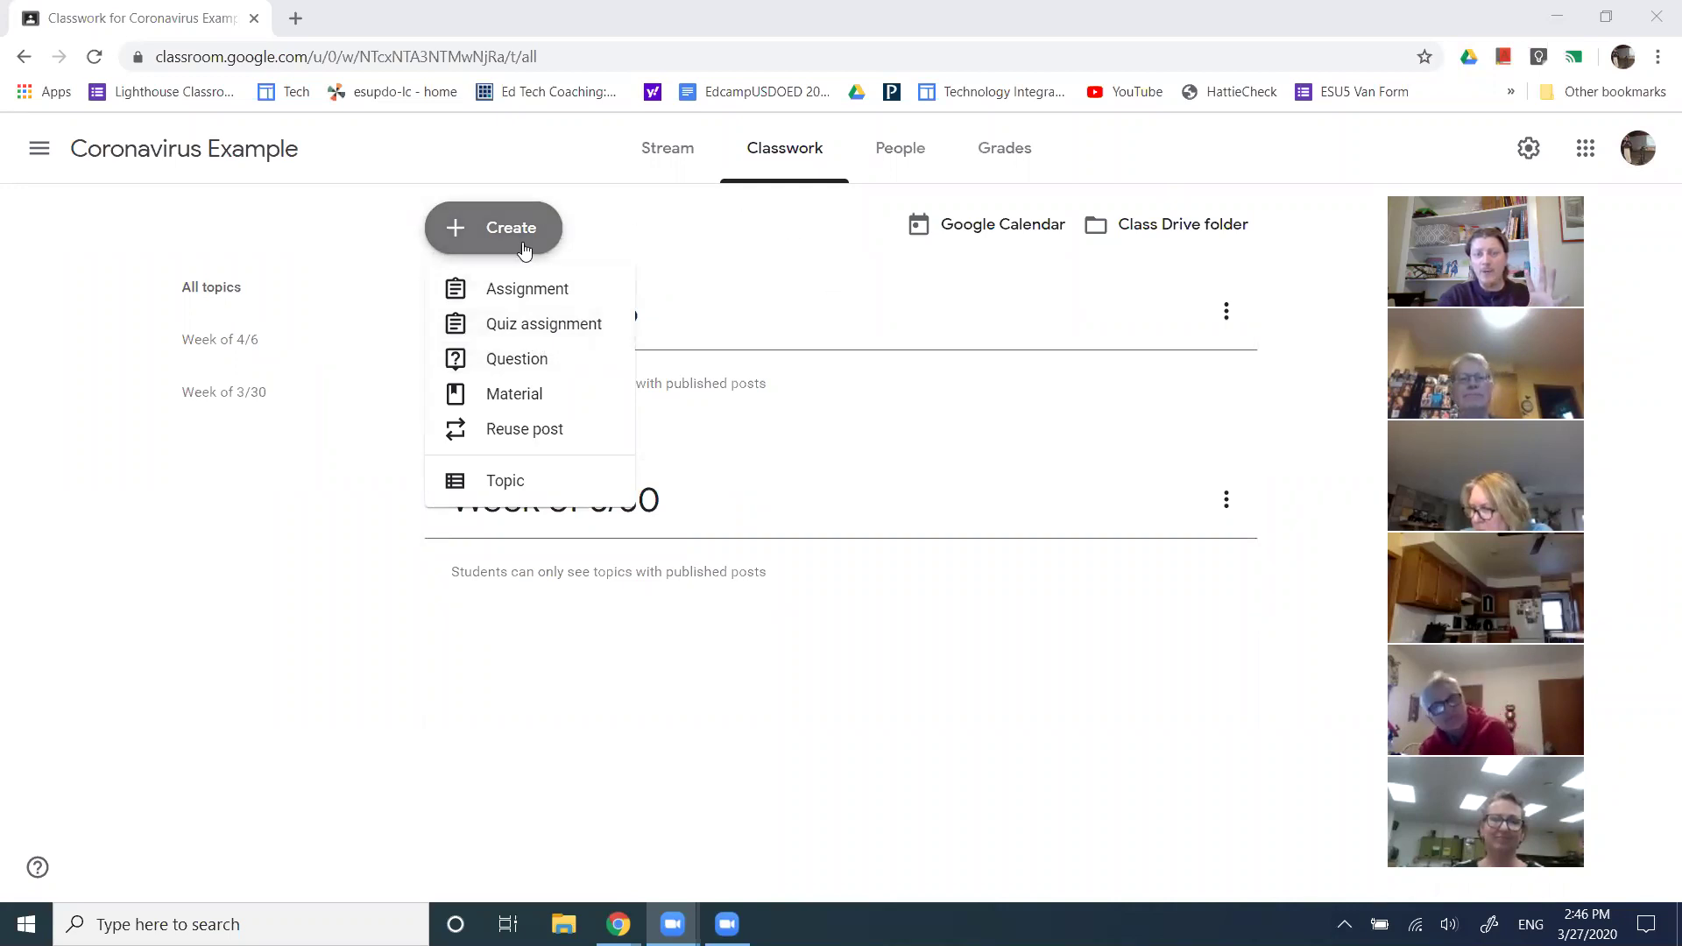
Go to the class People page and open the Invite students dialog.
{"action": "left_click", "coordinate": [768, 227]}
{"action": "left_click", "coordinate": [913, 151]}
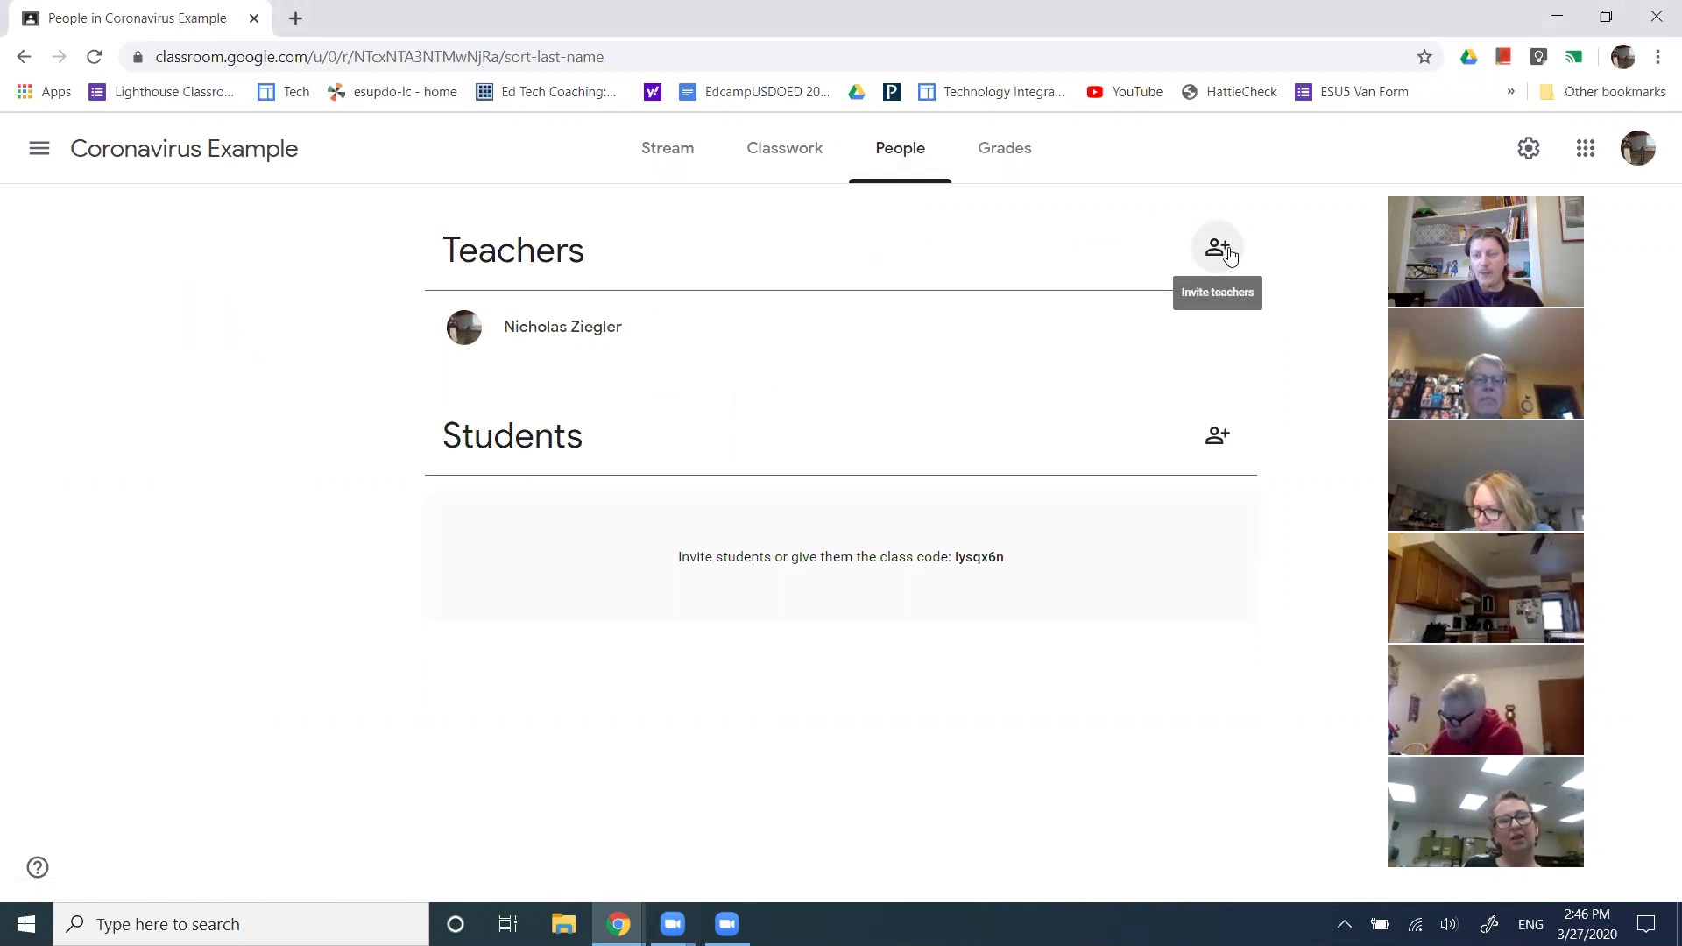
{"action": "left_click", "coordinate": [1227, 440]}
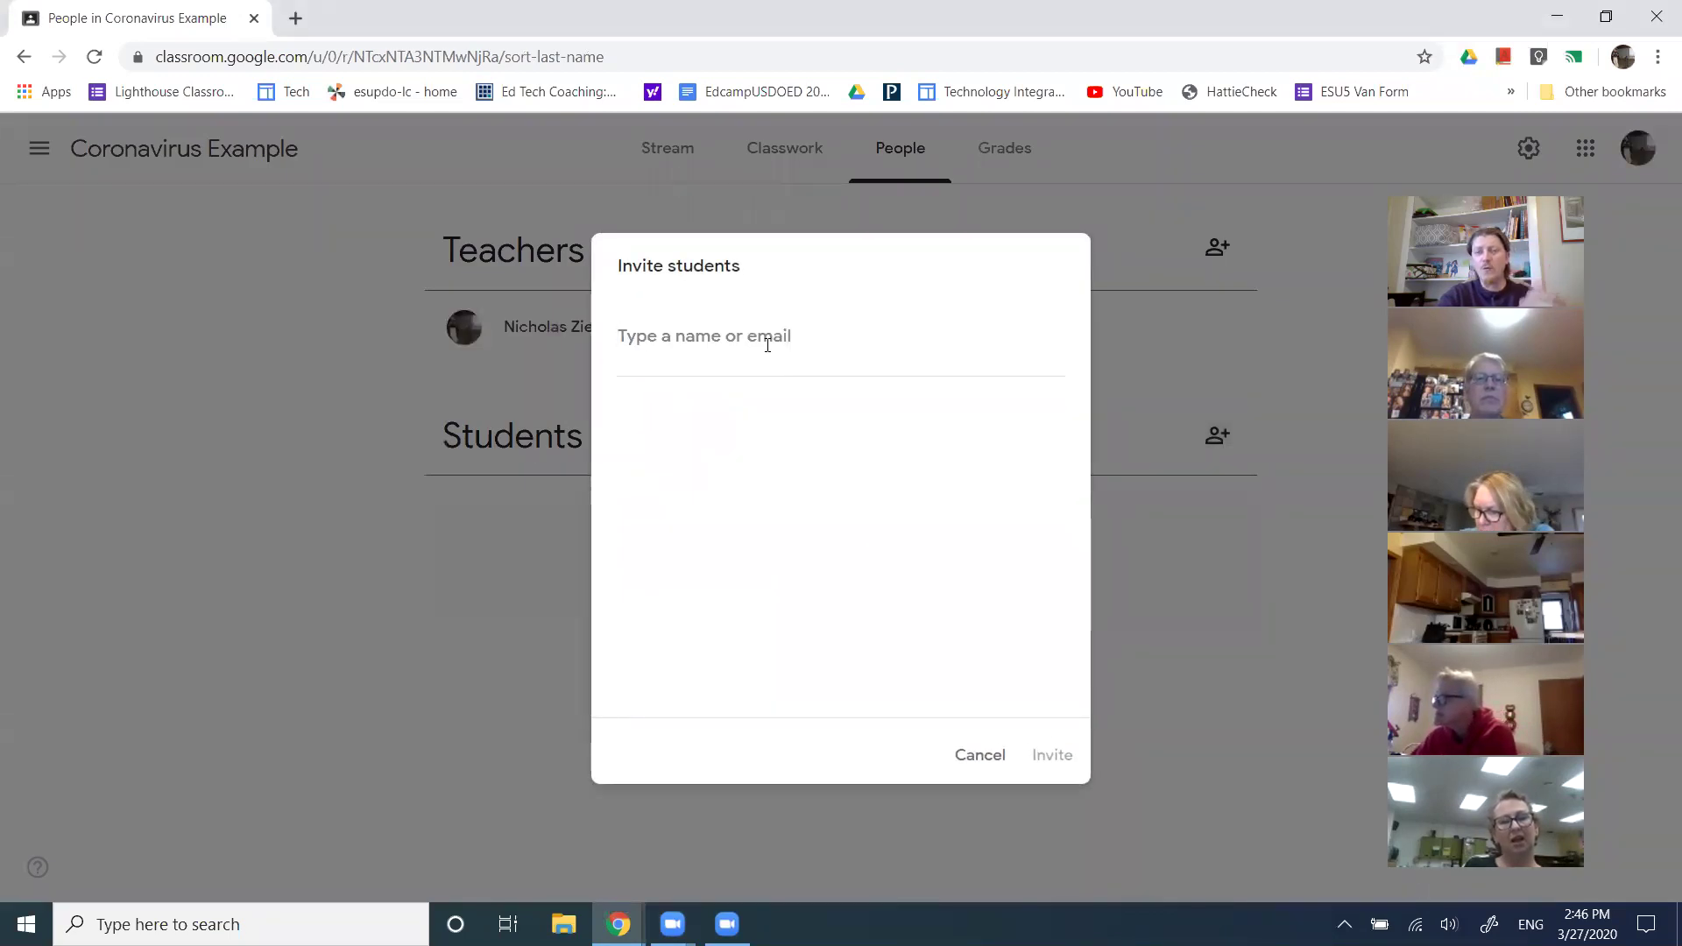
Search for a student by name, refine the search, and add the first match to the invite list.
{"action": "type", "text": "an"}
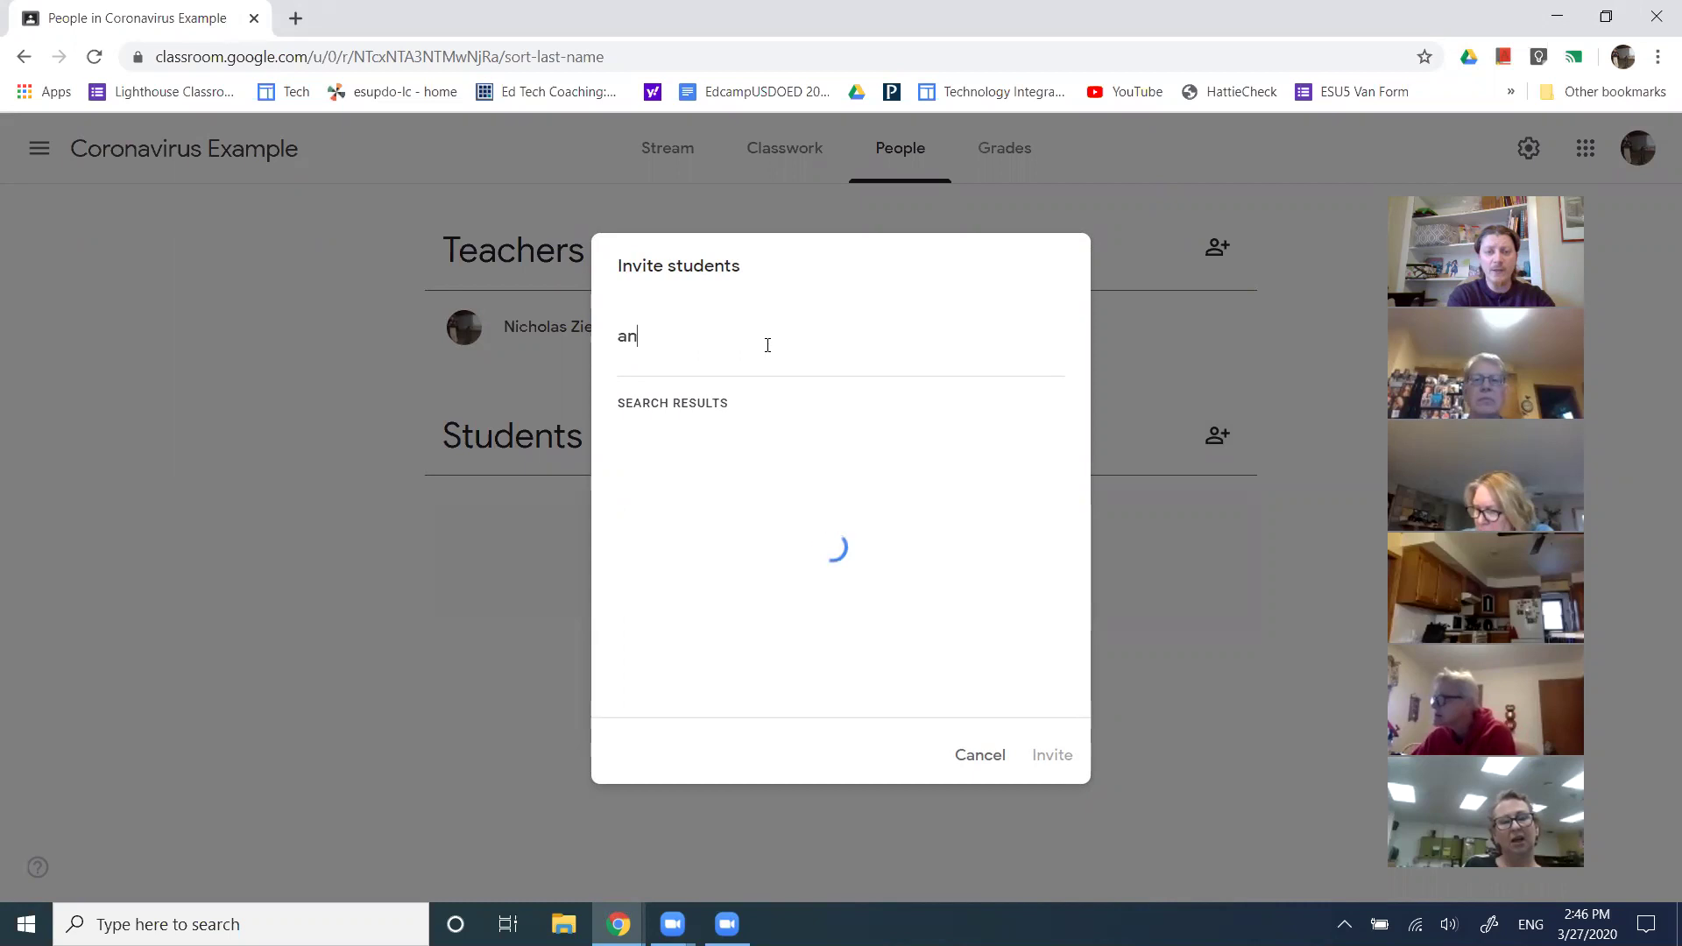
{"action": "type", "text": "nette"}
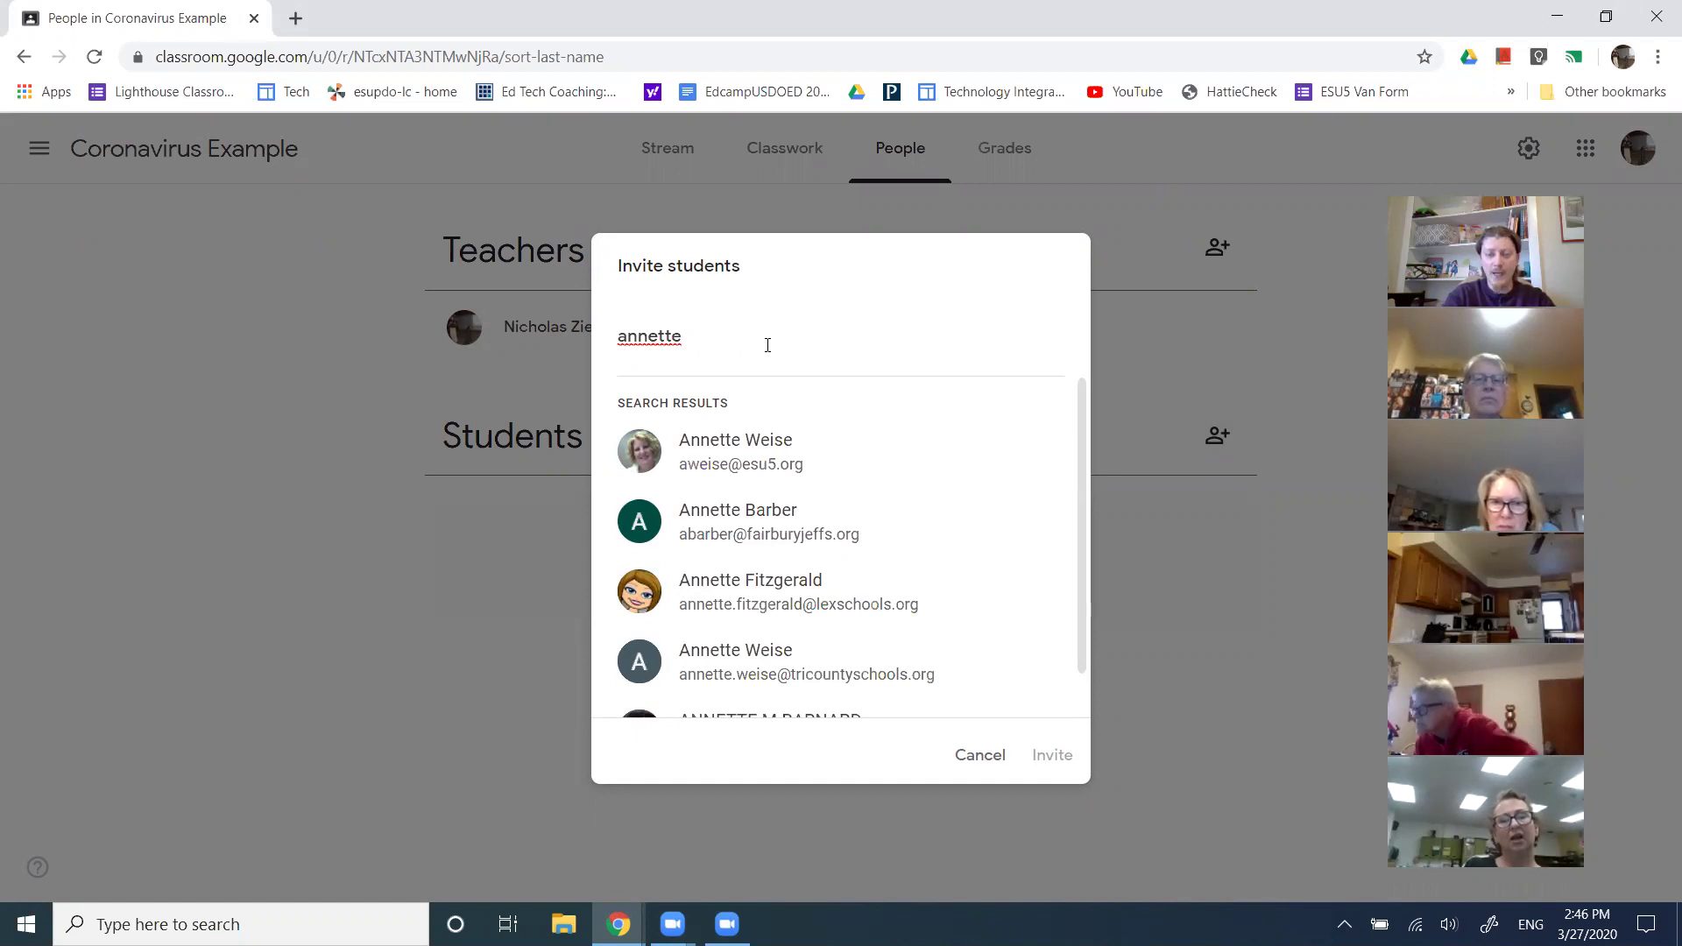
{"action": "left_click_drag", "start_coordinate": [677, 340], "coordinate": [601, 332]}
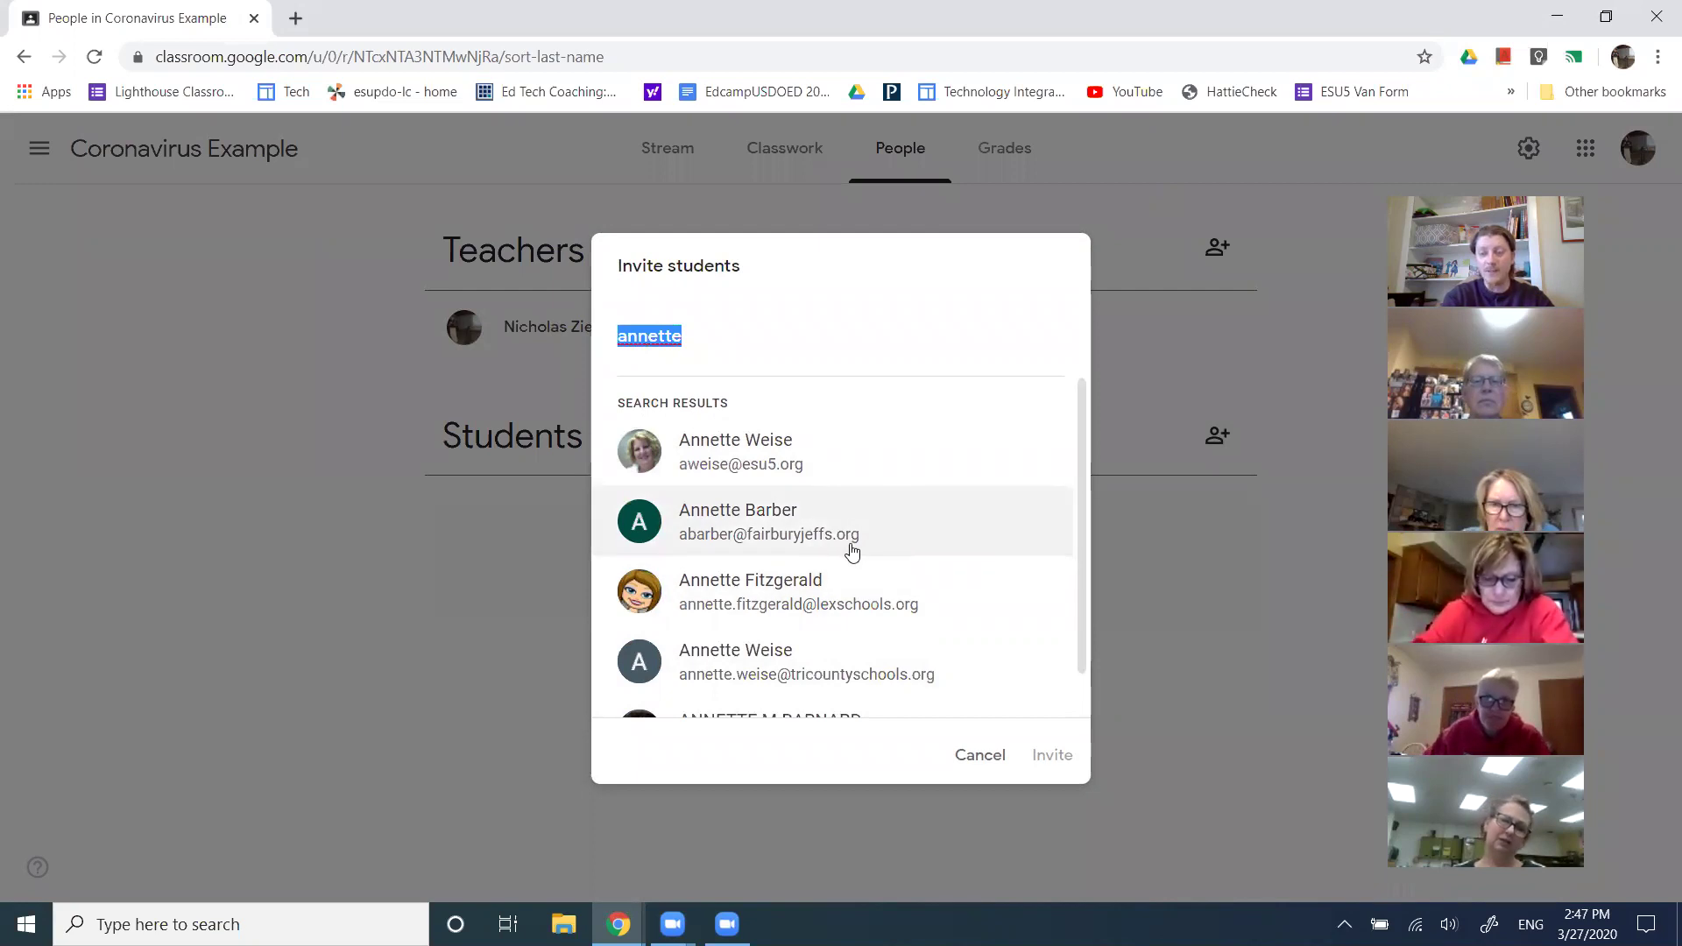
{"action": "left_click", "coordinate": [676, 335]}
{"action": "double_click", "coordinate": [673, 333]}
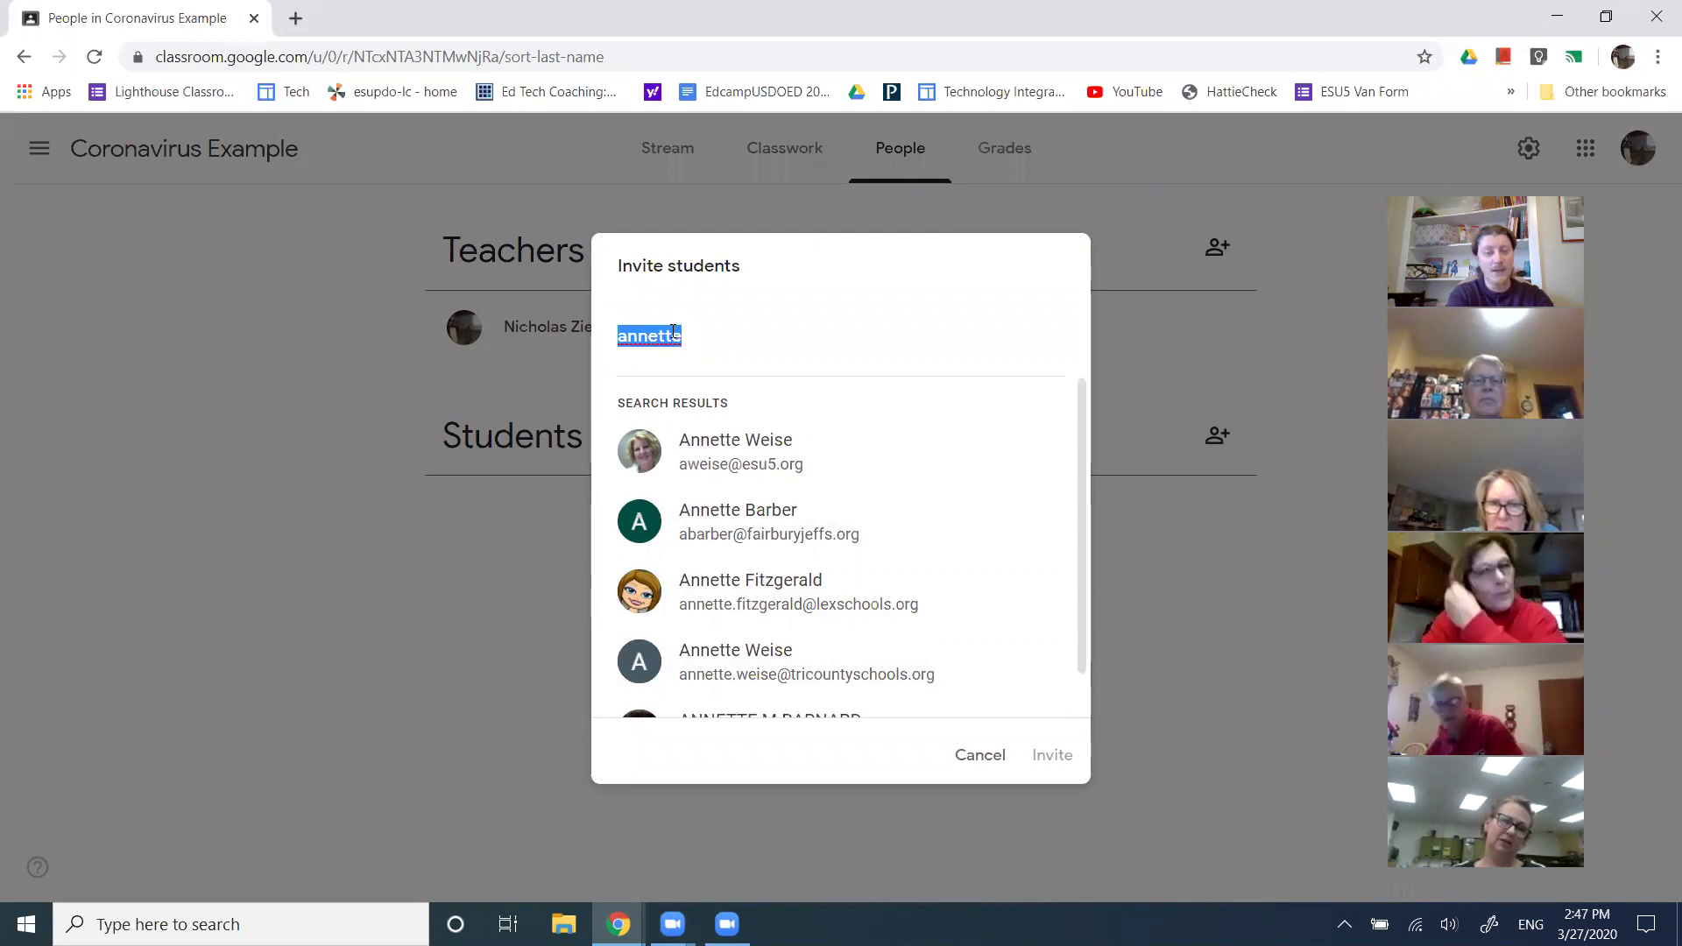
{"action": "type", "text": "joni"}
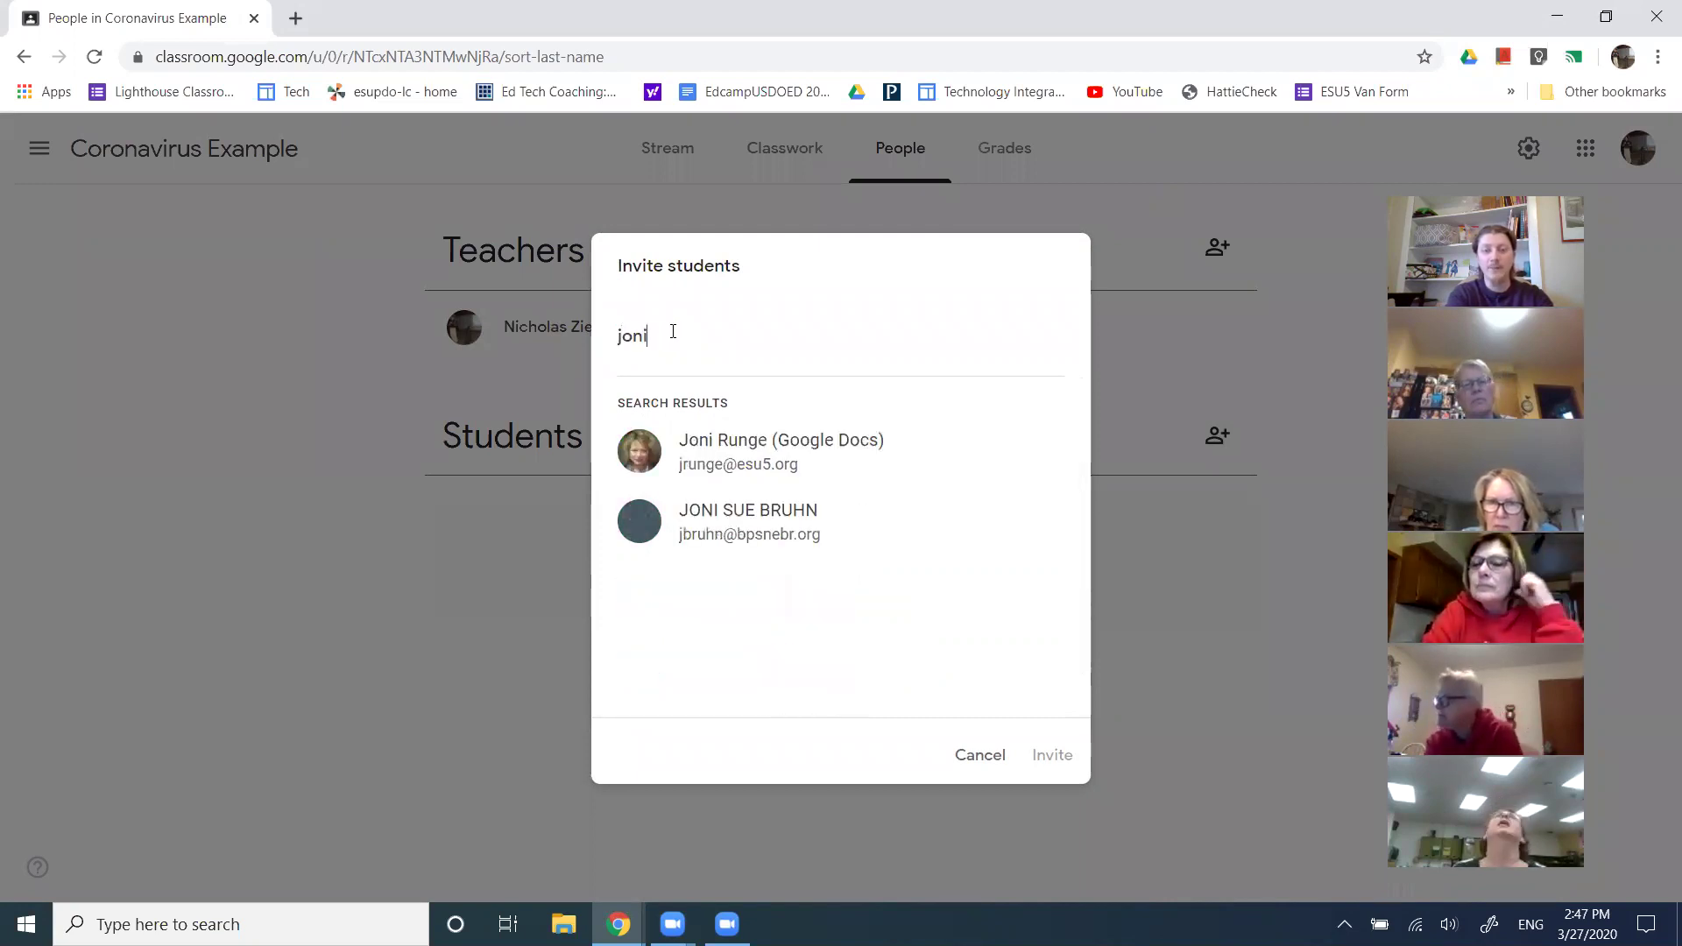
{"action": "left_click", "coordinate": [750, 469]}
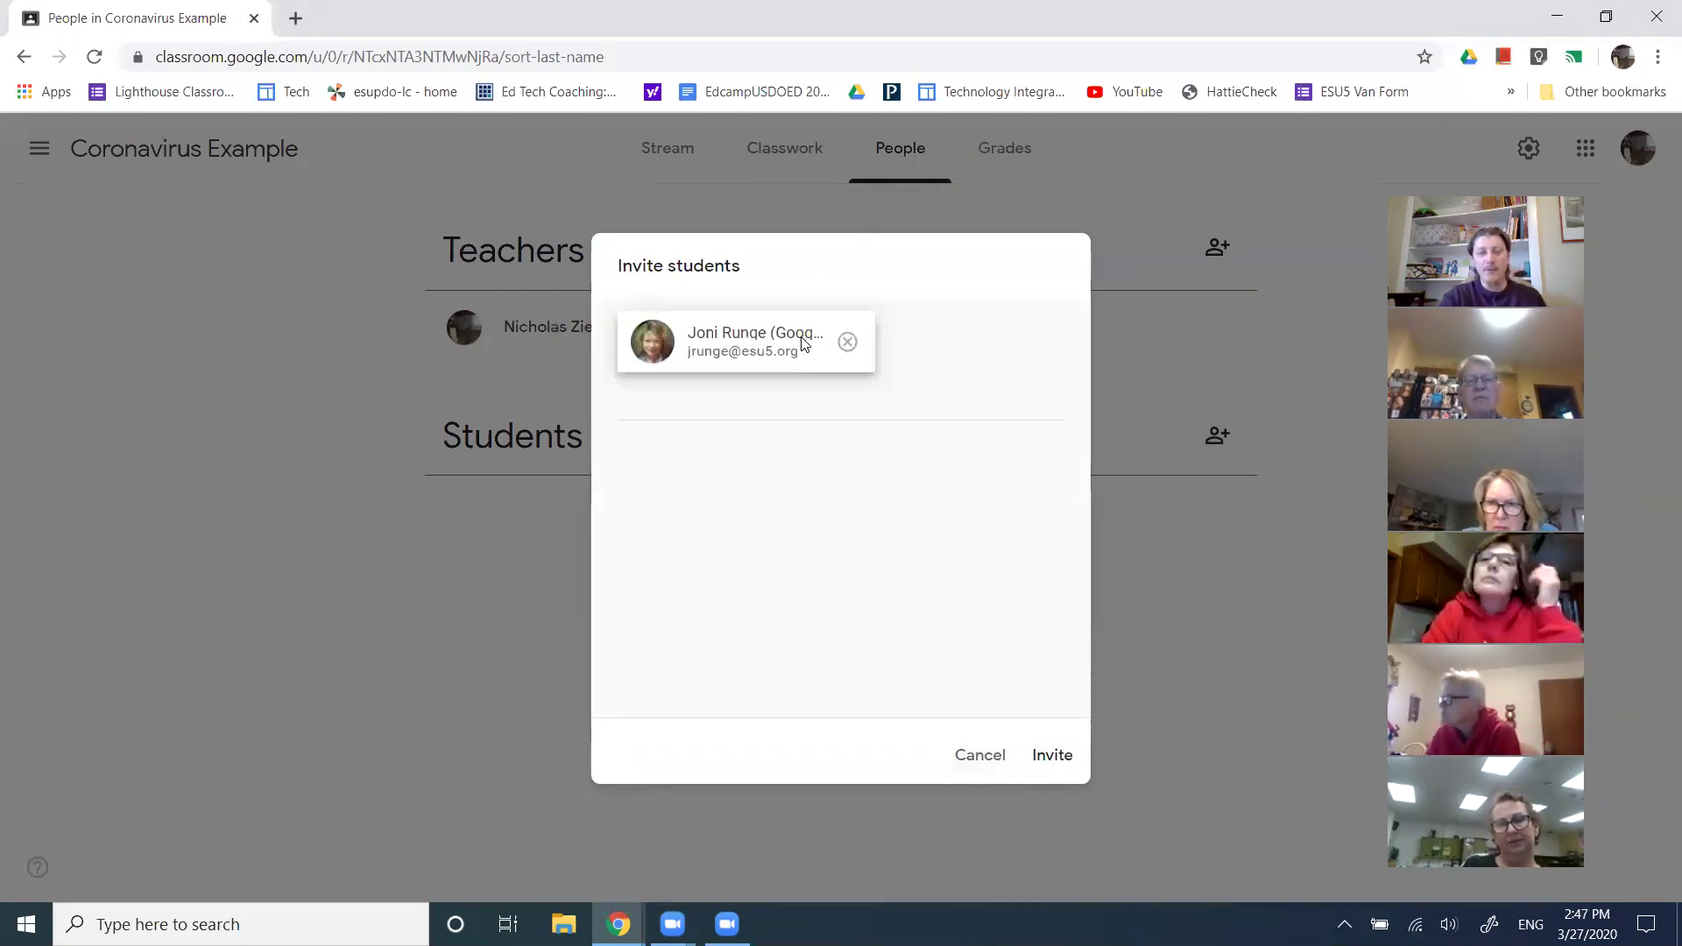
Swap the picked person for the generic ESU 5 Student account and send the invitation.
{"action": "left_click", "coordinate": [847, 341]}
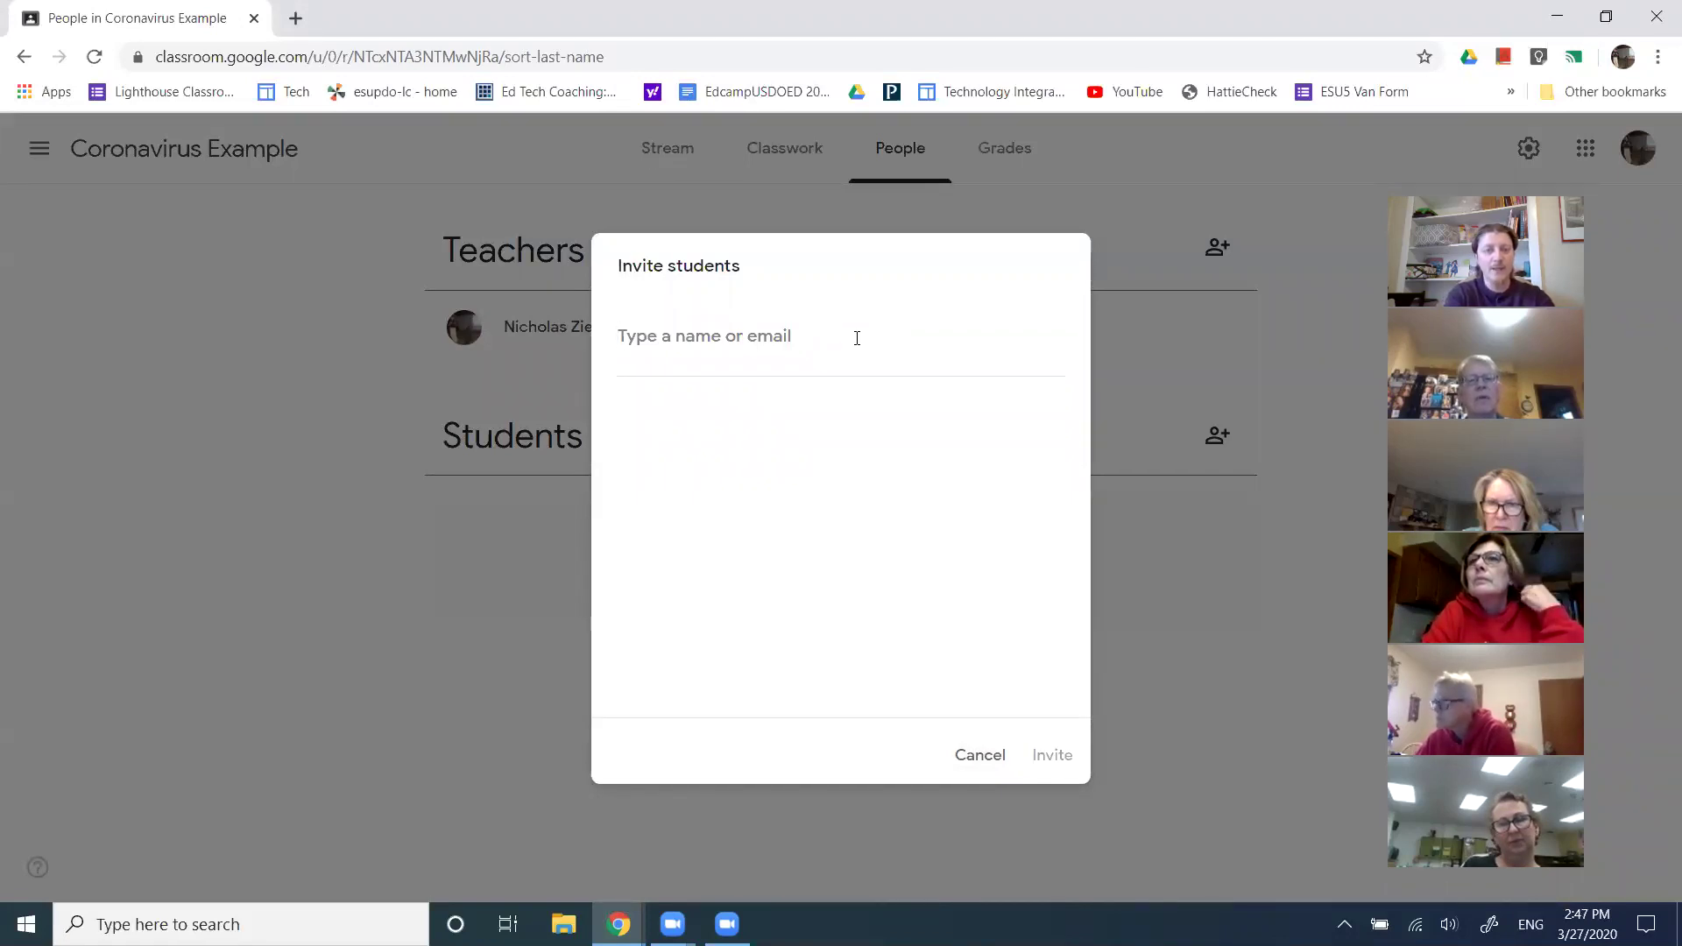
{"action": "type", "text": "esu5stude"}
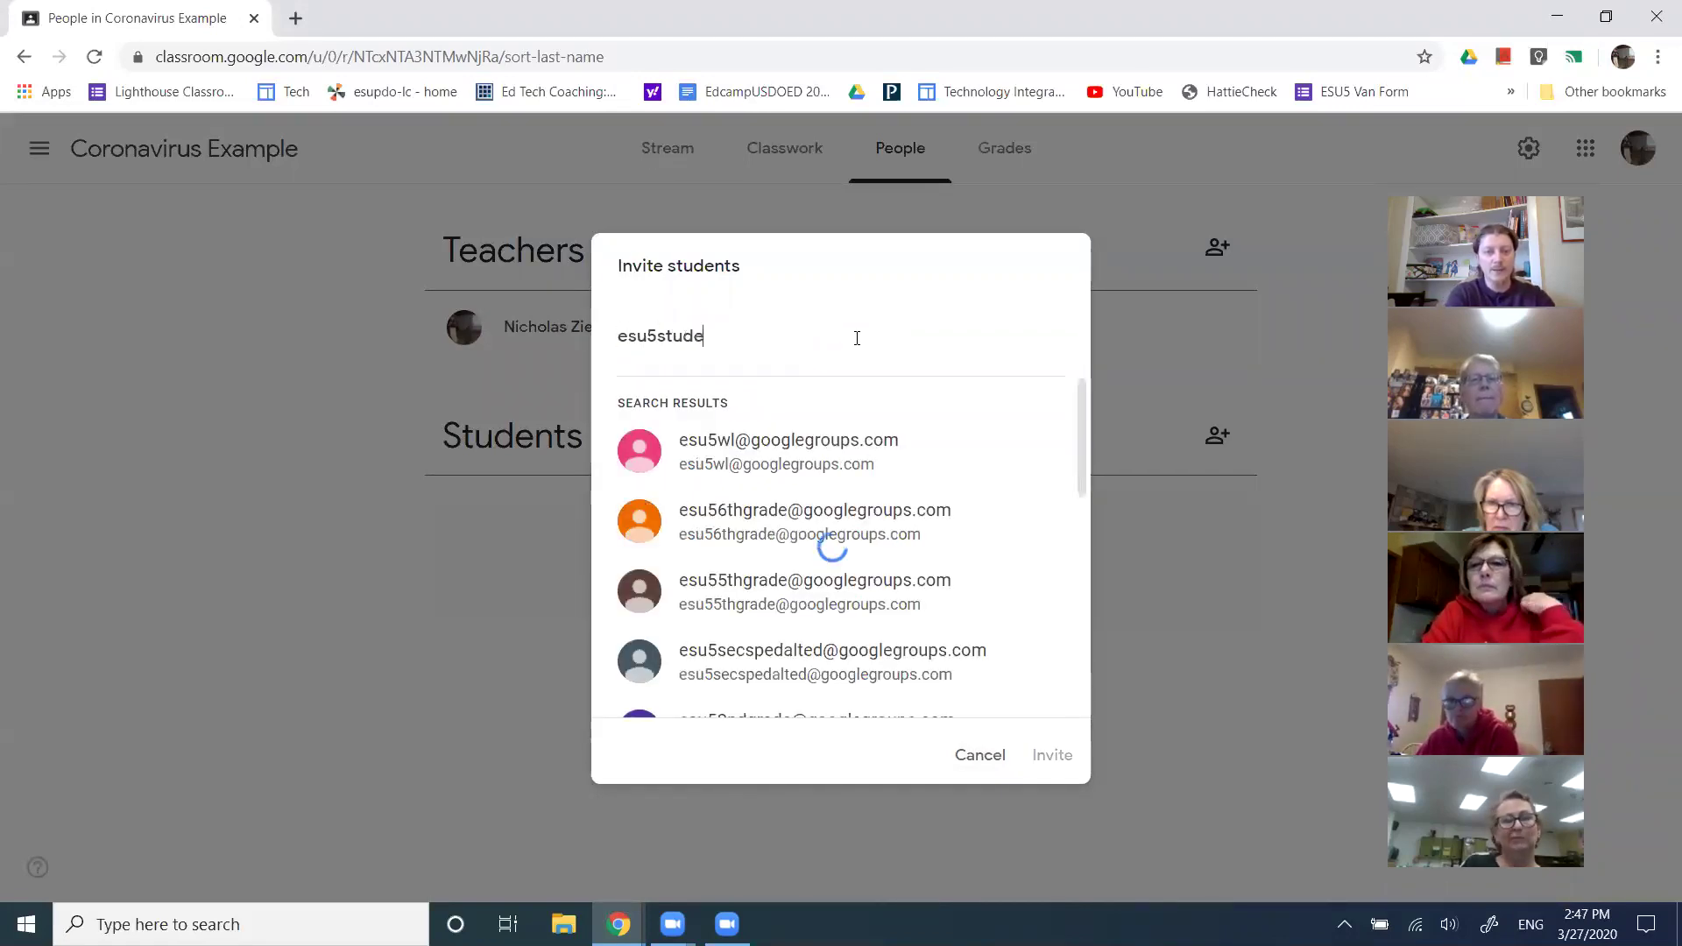
{"action": "type", "text": "nt"}
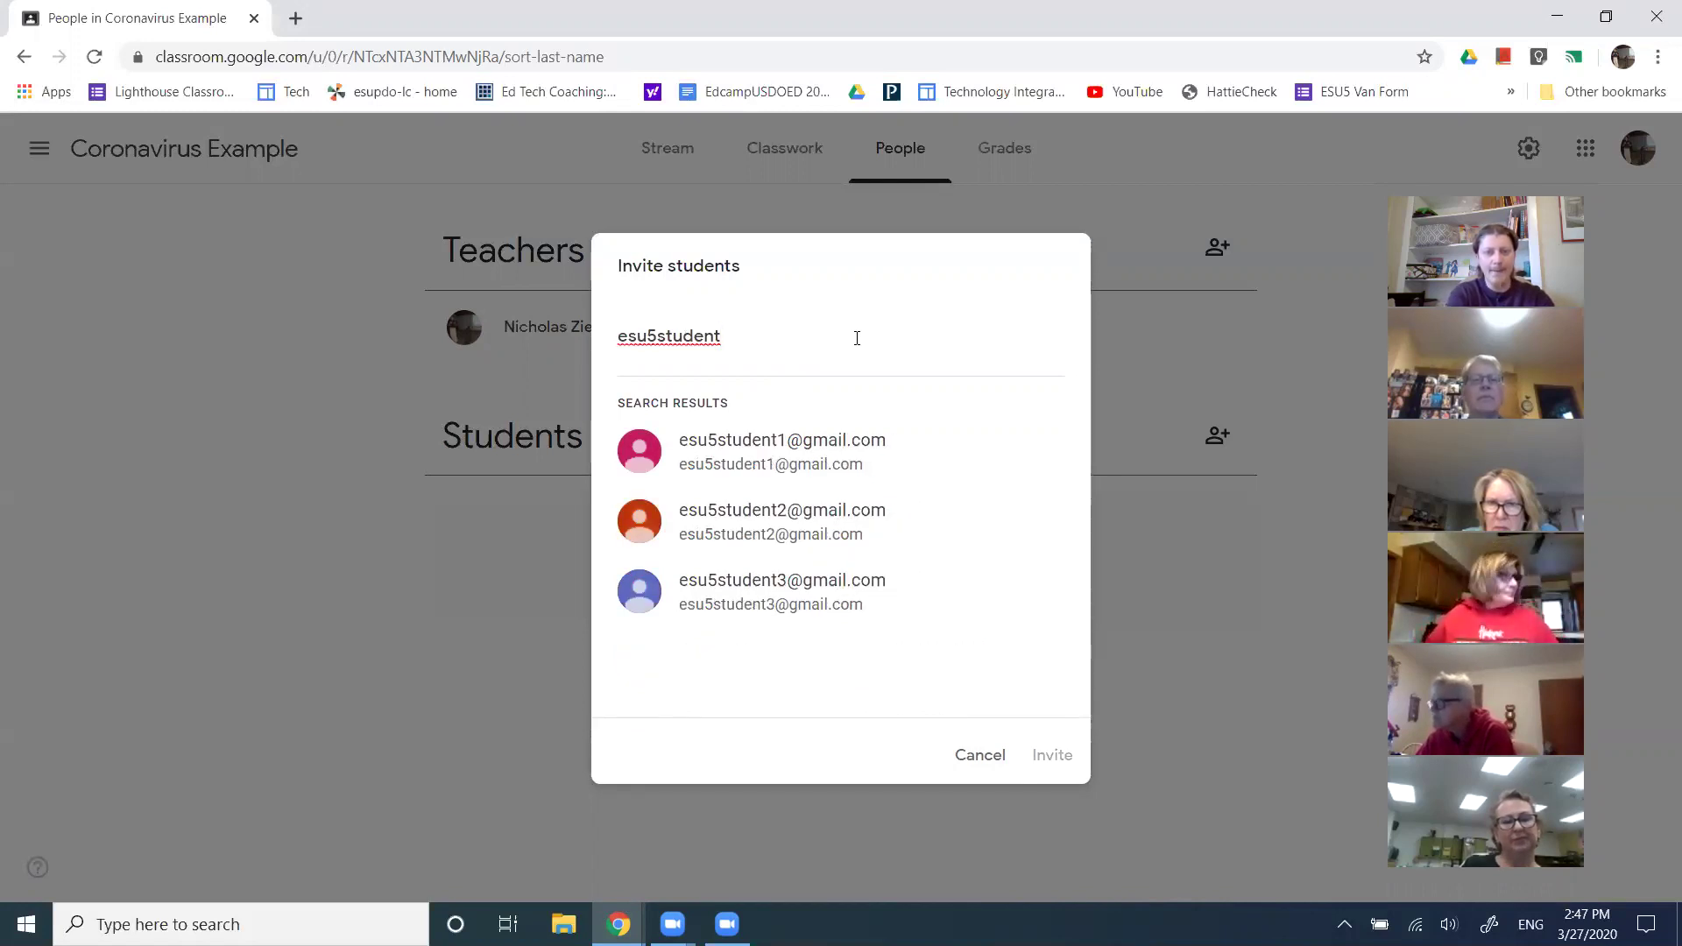
{"action": "key", "text": "BackSpace"}
{"action": "key", "text": "BackSpace"}
{"action": "key", "text": "BackSpace"}
{"action": "key", "text": "BackSpace"}
{"action": "key", "text": "BackSpace"}
{"action": "key", "text": "BackSpace"}
{"action": "key", "text": "BackSpace"}
{"action": "key", "text": "BackSpace"}
{"action": "key", "text": "BackSpace"}
{"action": "key", "text": "BackSpace"}
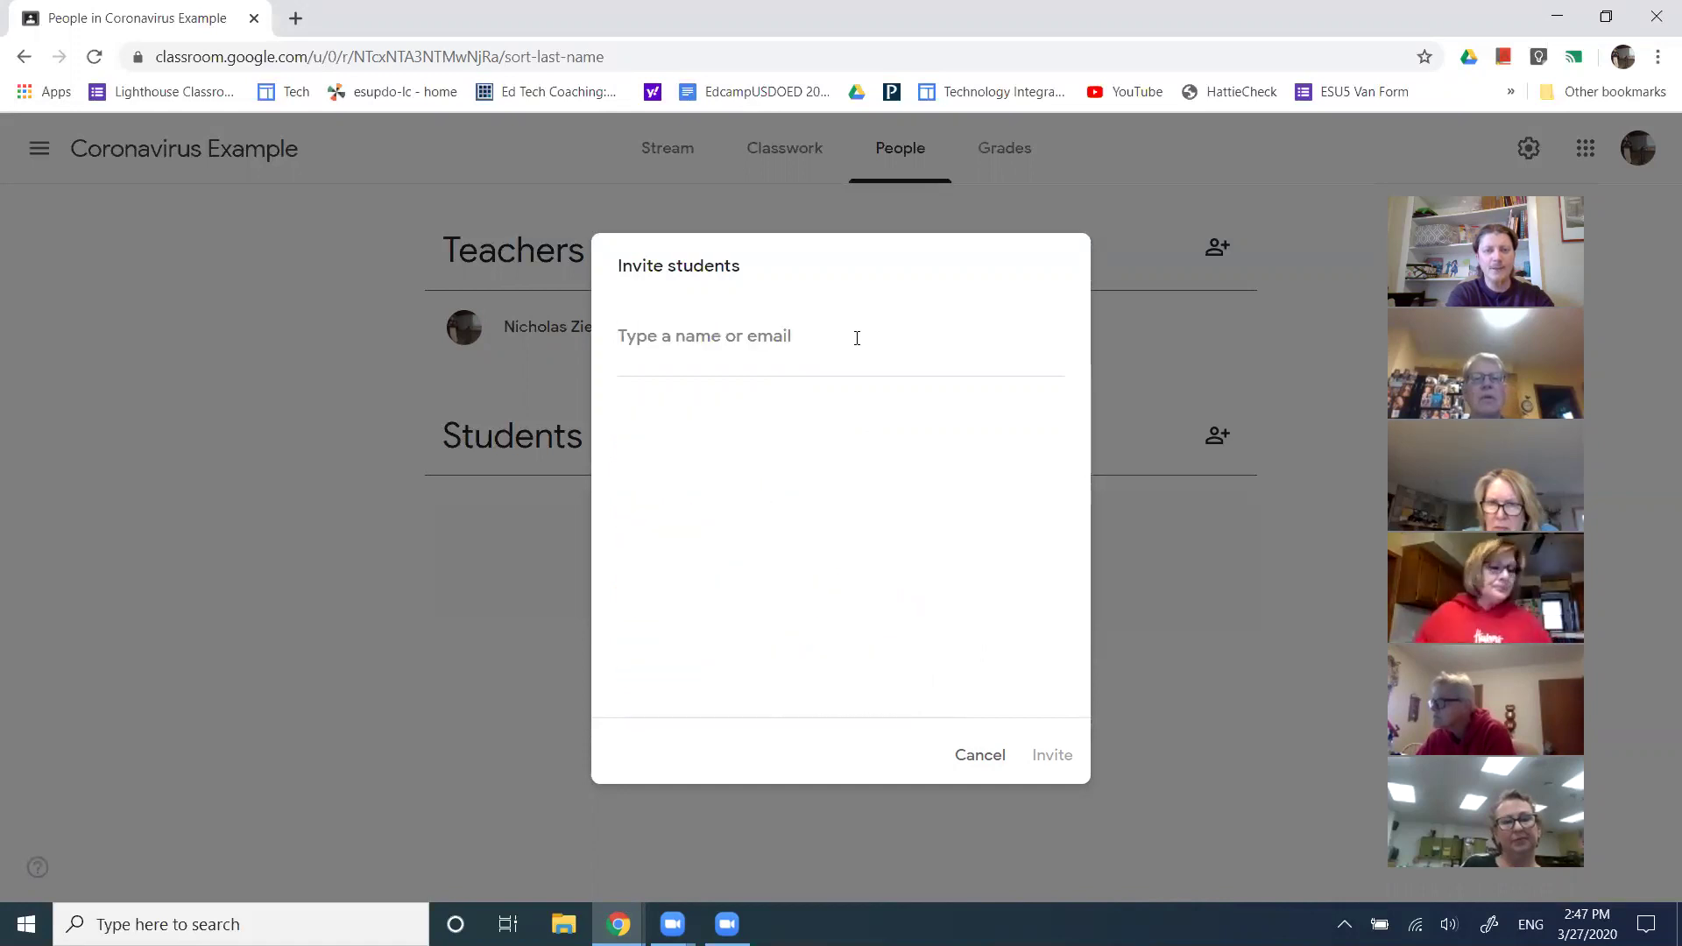
{"action": "type", "text": "student"}
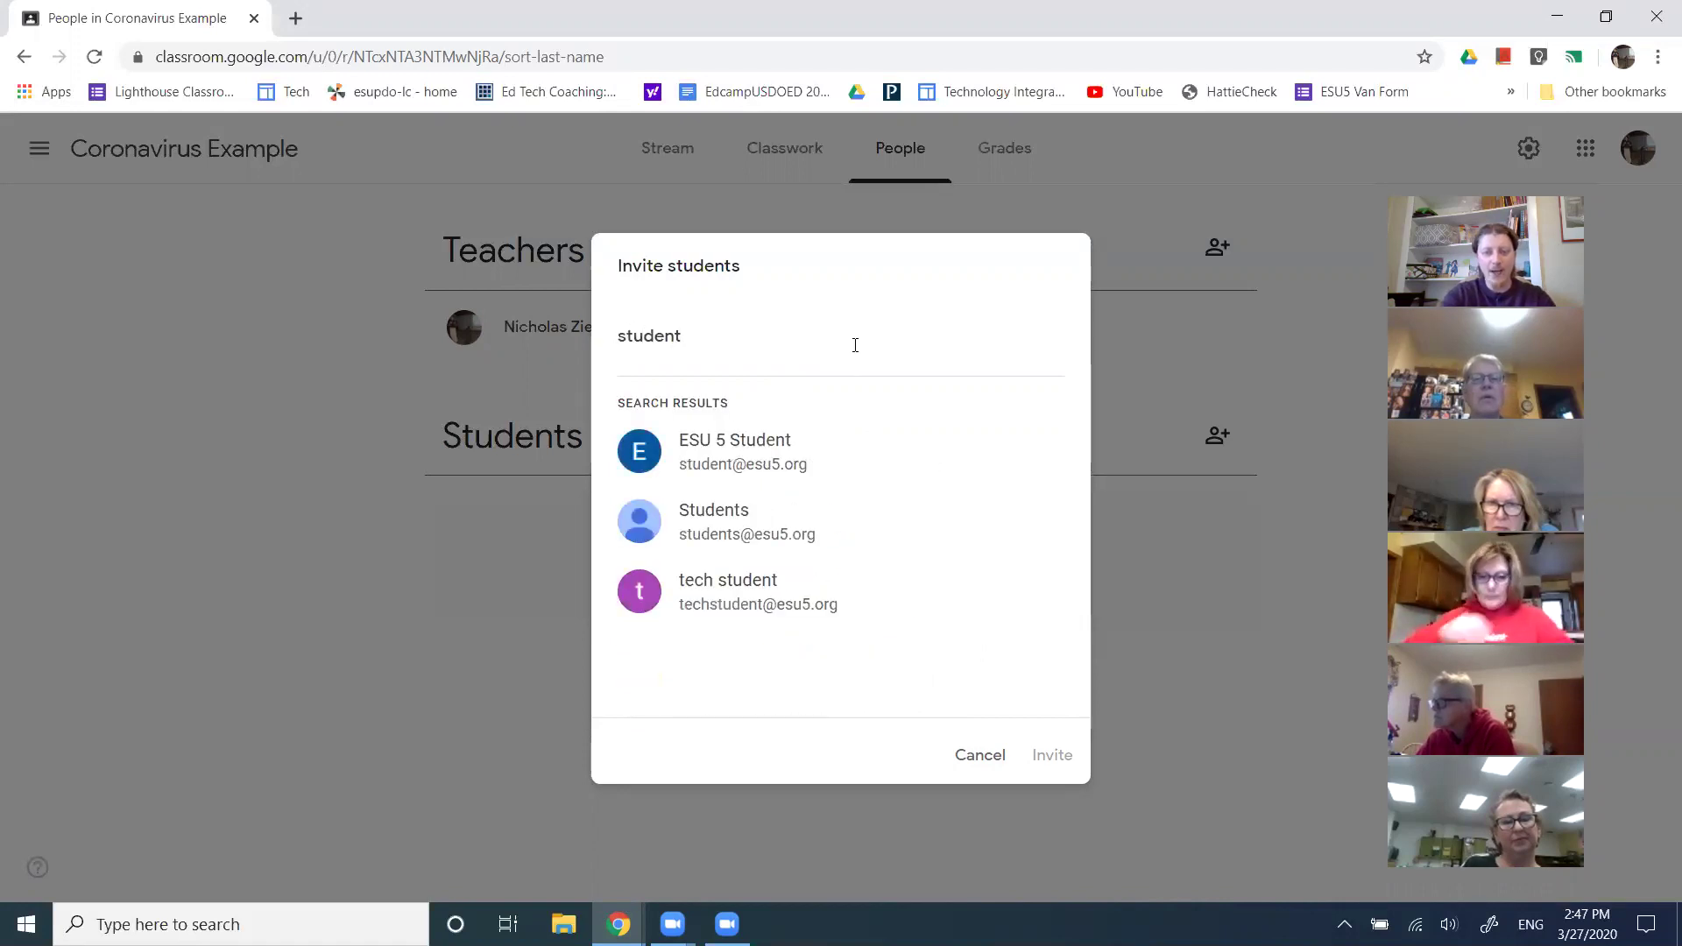
{"action": "left_click", "coordinate": [834, 438]}
{"action": "left_click", "coordinate": [1059, 771]}
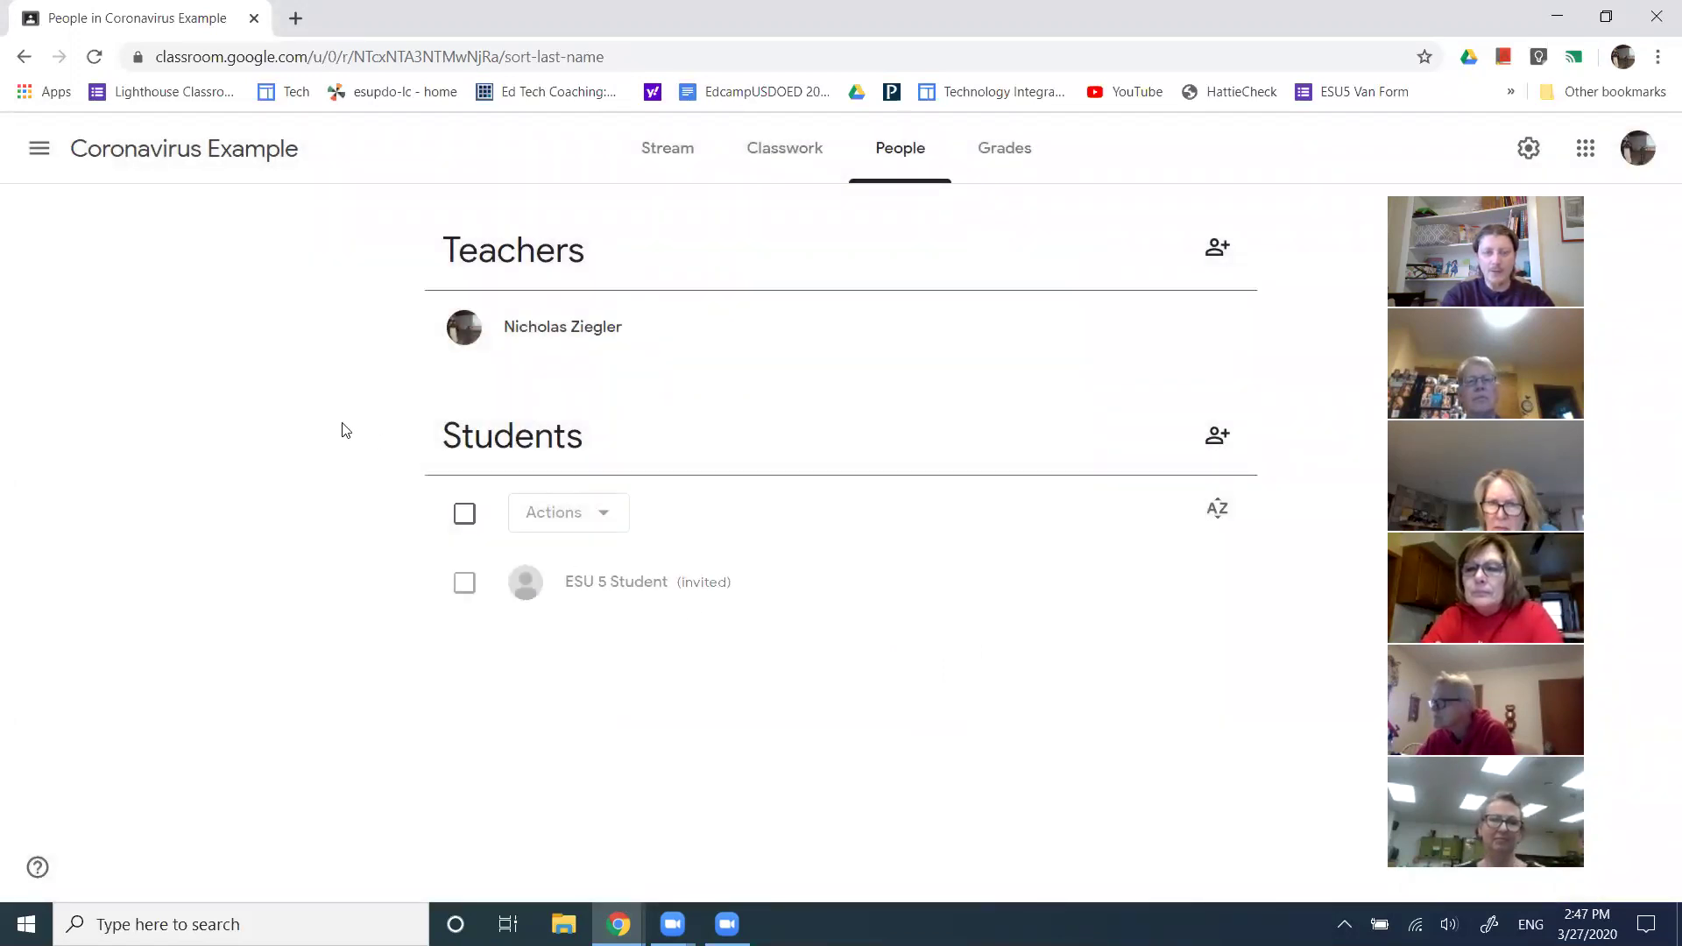
In the student's Gmail, open the Coronavirus Example class invitation and join the class.
{"action": "key", "text": "alt+Tab"}
{"action": "key", "text": "alt+Tab"}
{"action": "key", "text": "alt+Tab"}
{"action": "key", "text": "alt+Tab"}
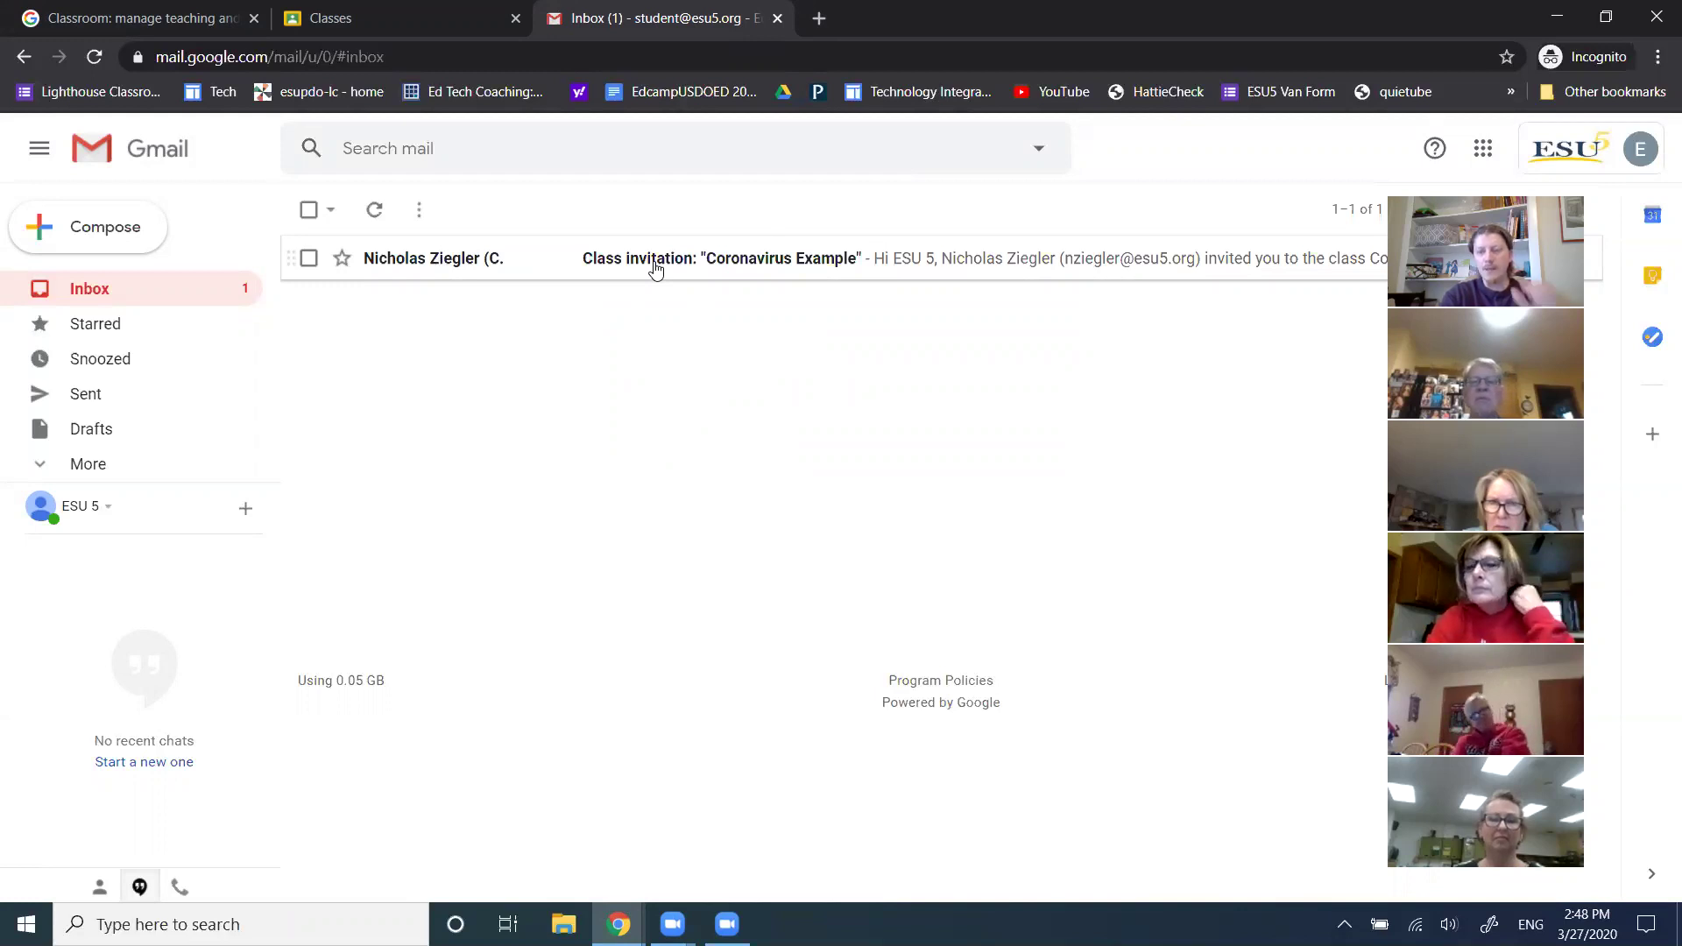
{"action": "left_click", "coordinate": [655, 263]}
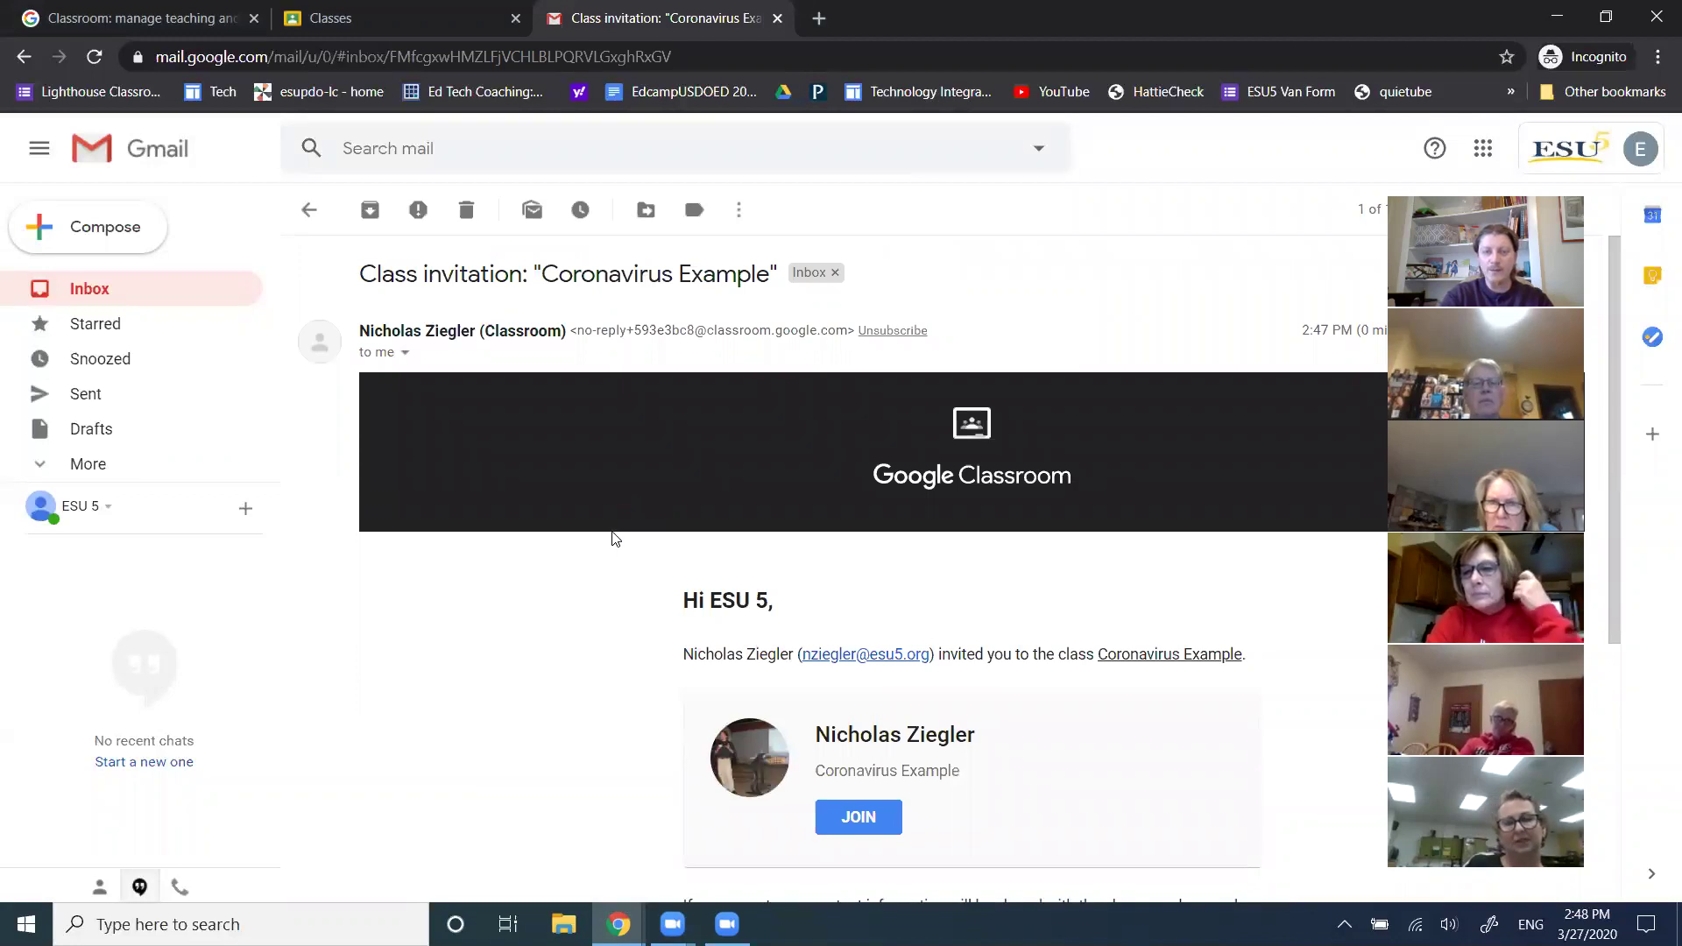
{"action": "scroll", "coordinate": [601, 569], "scroll_direction": "down", "scroll_amount": 3}
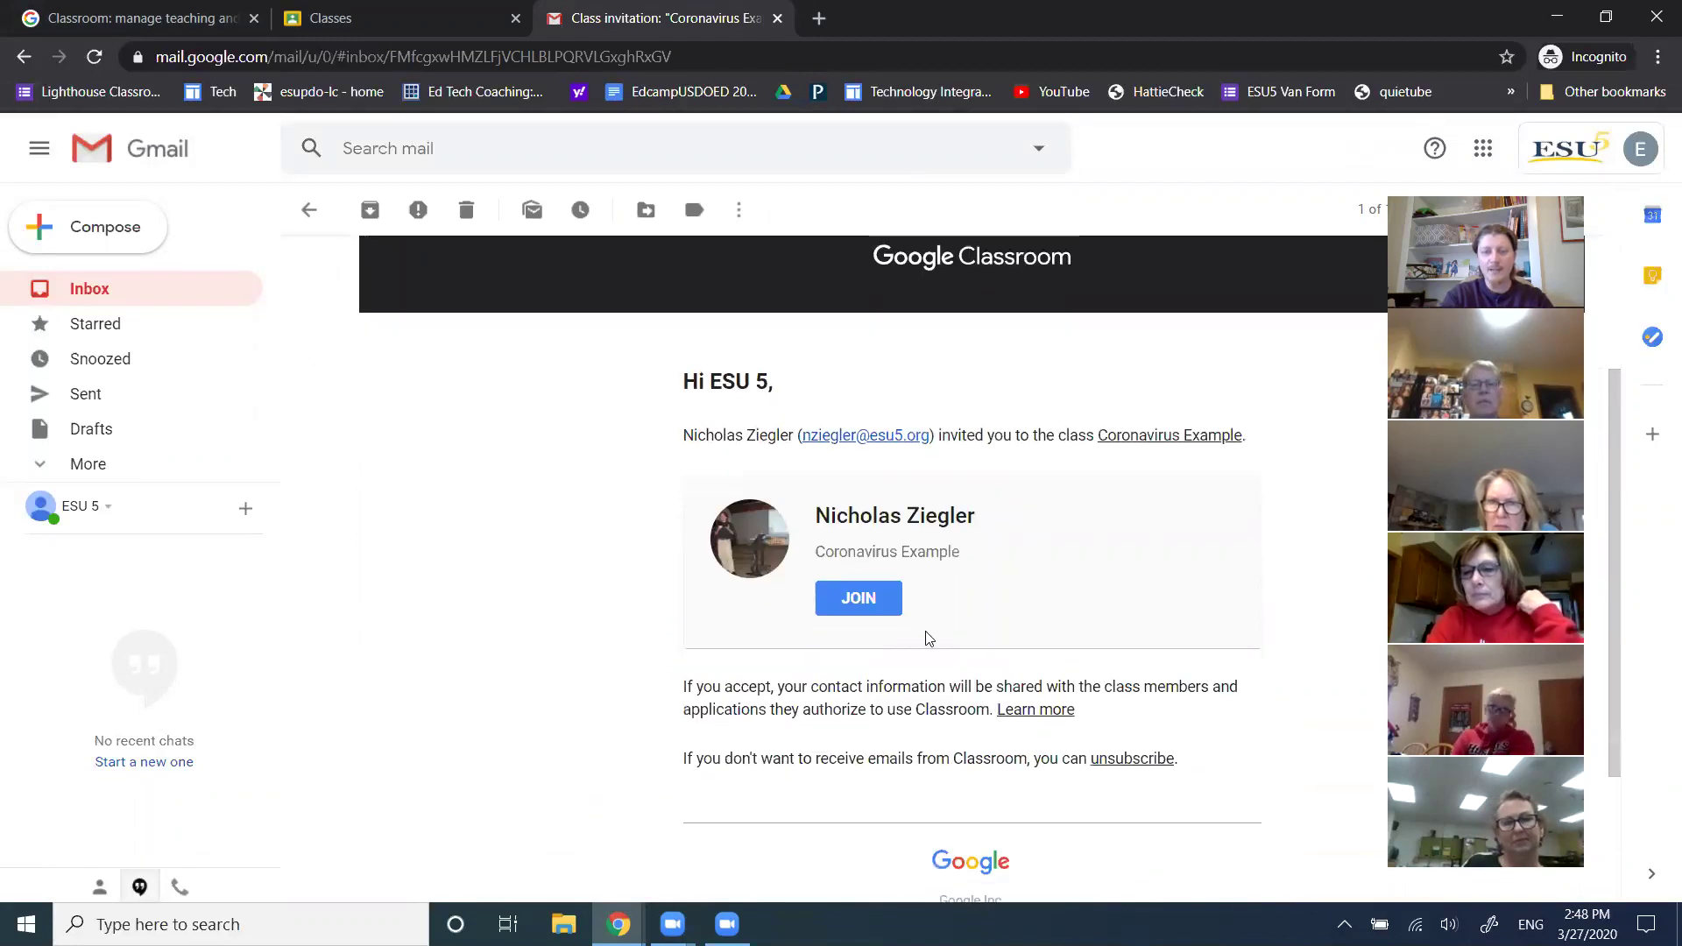
{"action": "left_click", "coordinate": [854, 605]}
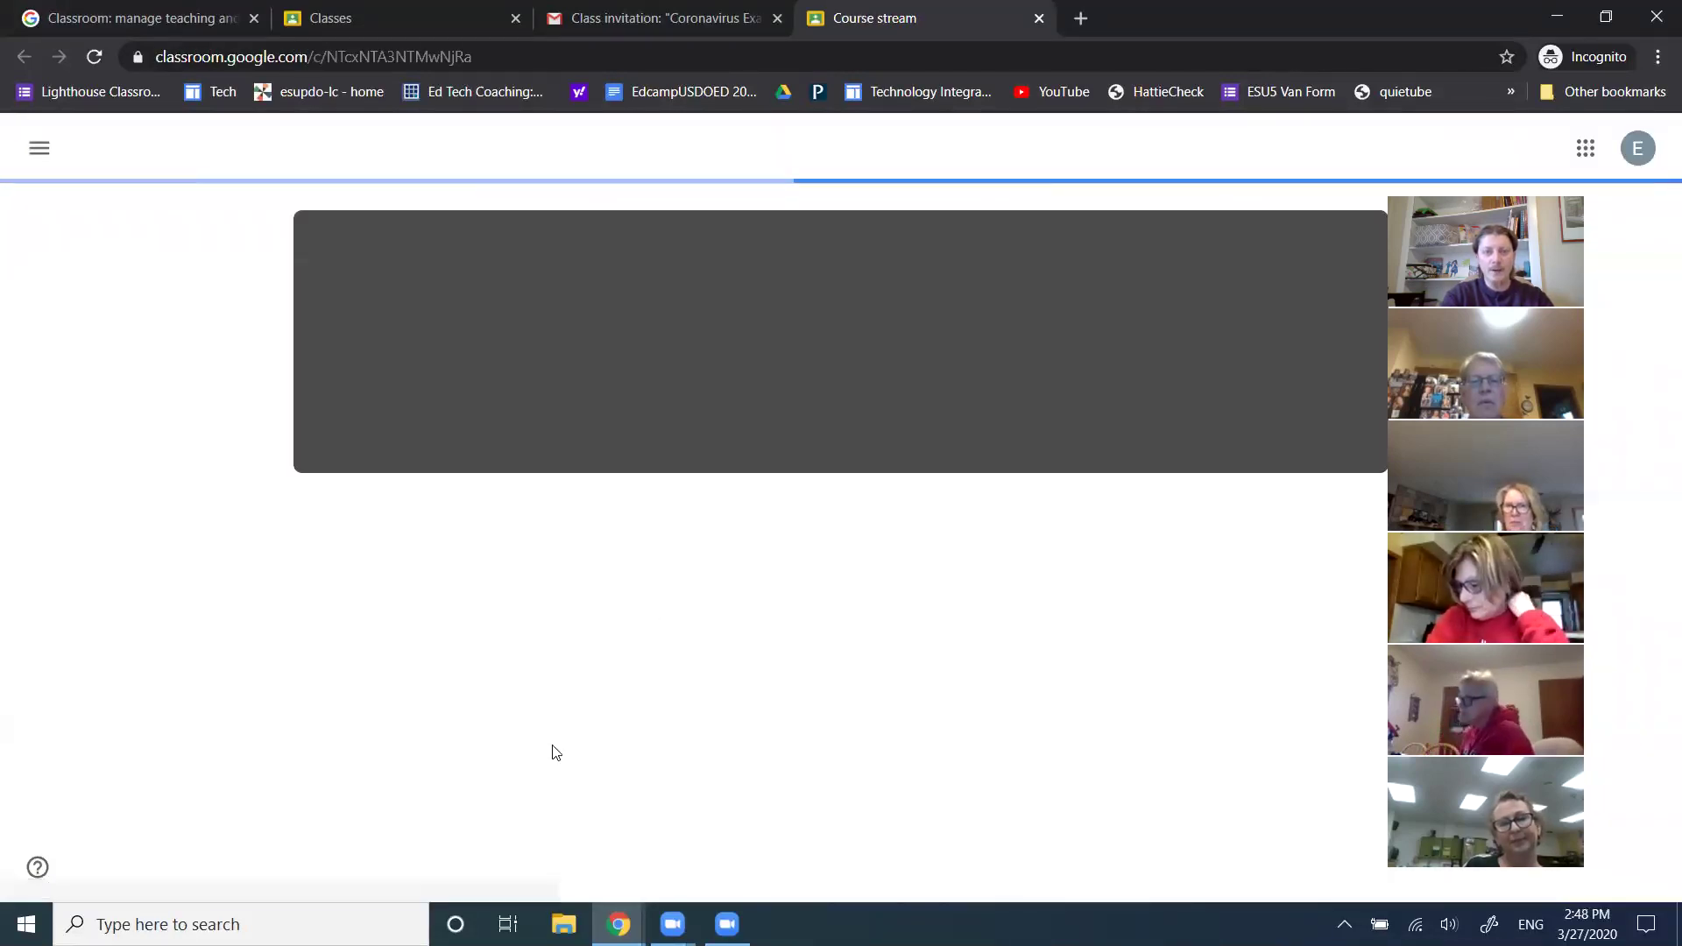
Check the student's class list, then return to the teacher's People page window.
{"action": "left_click", "coordinate": [354, 22]}
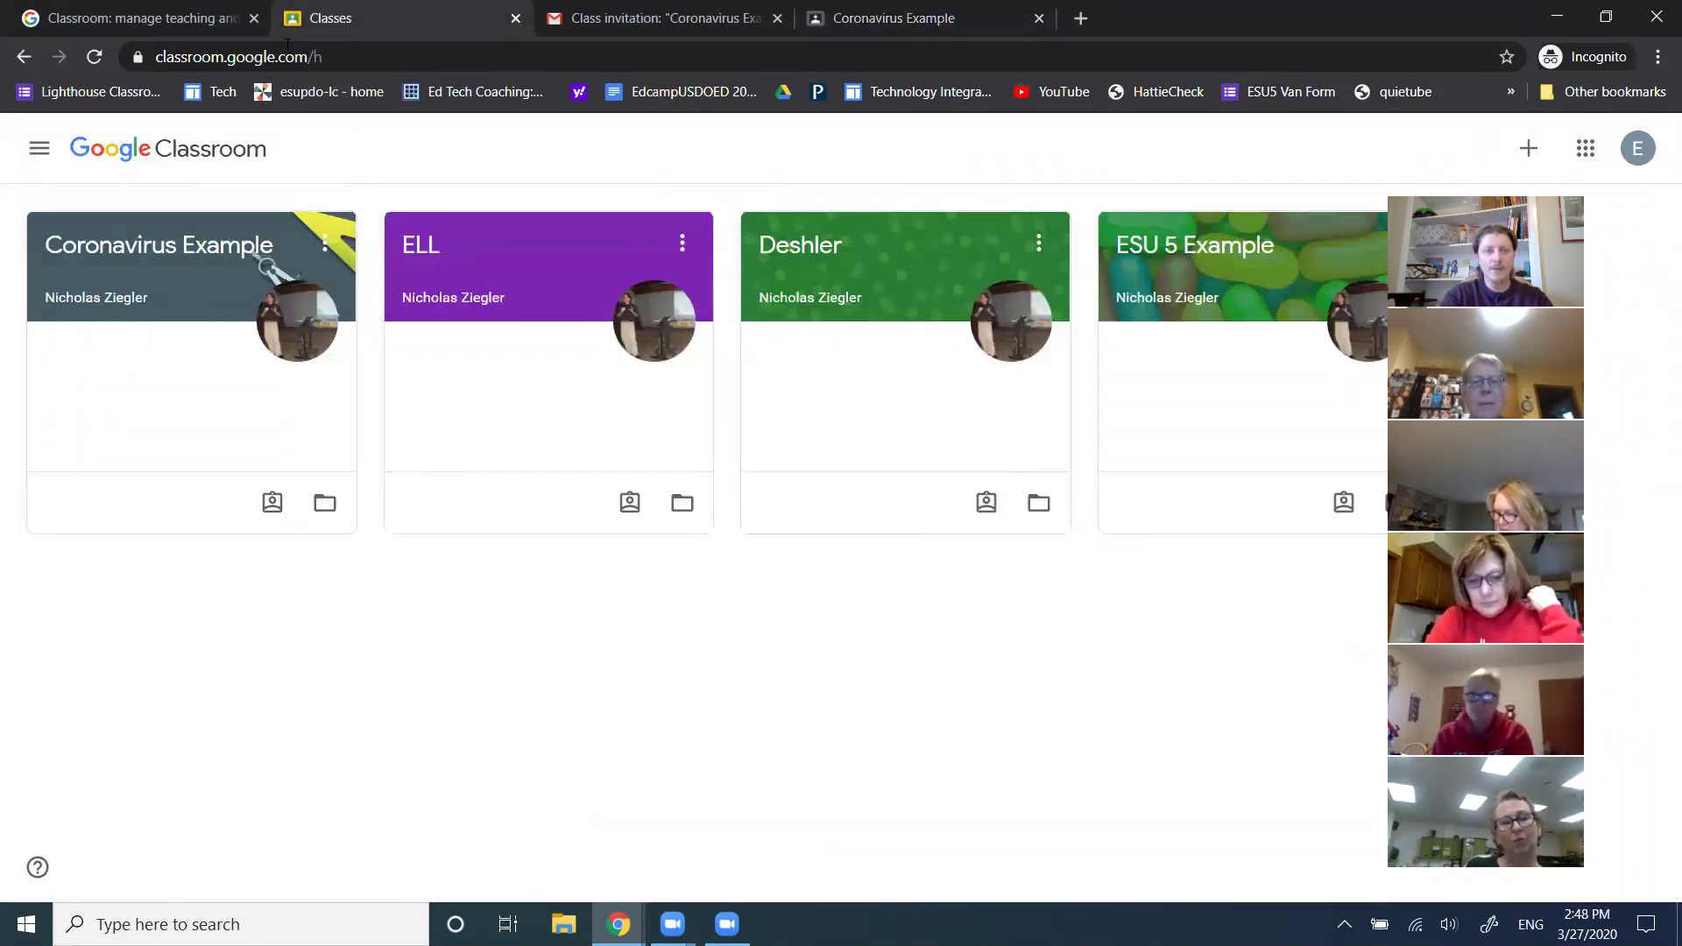
{"action": "left_click_drag", "start_coordinate": [183, 57], "coordinate": [305, 58]}
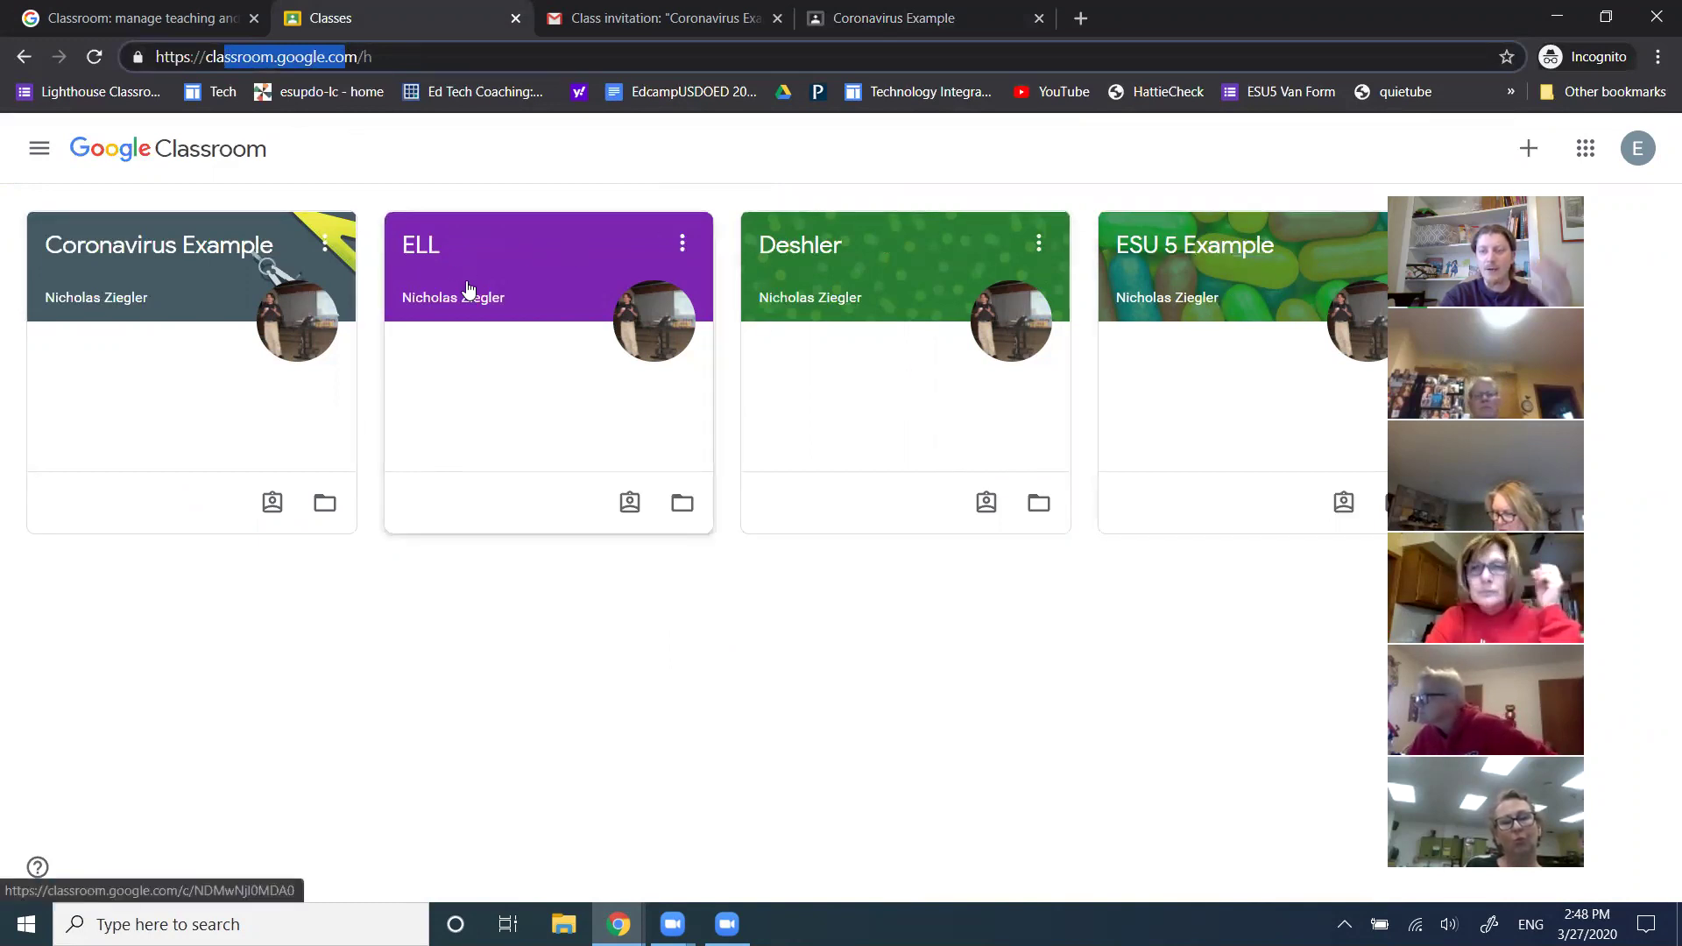
{"action": "key", "text": "alt+Tab"}
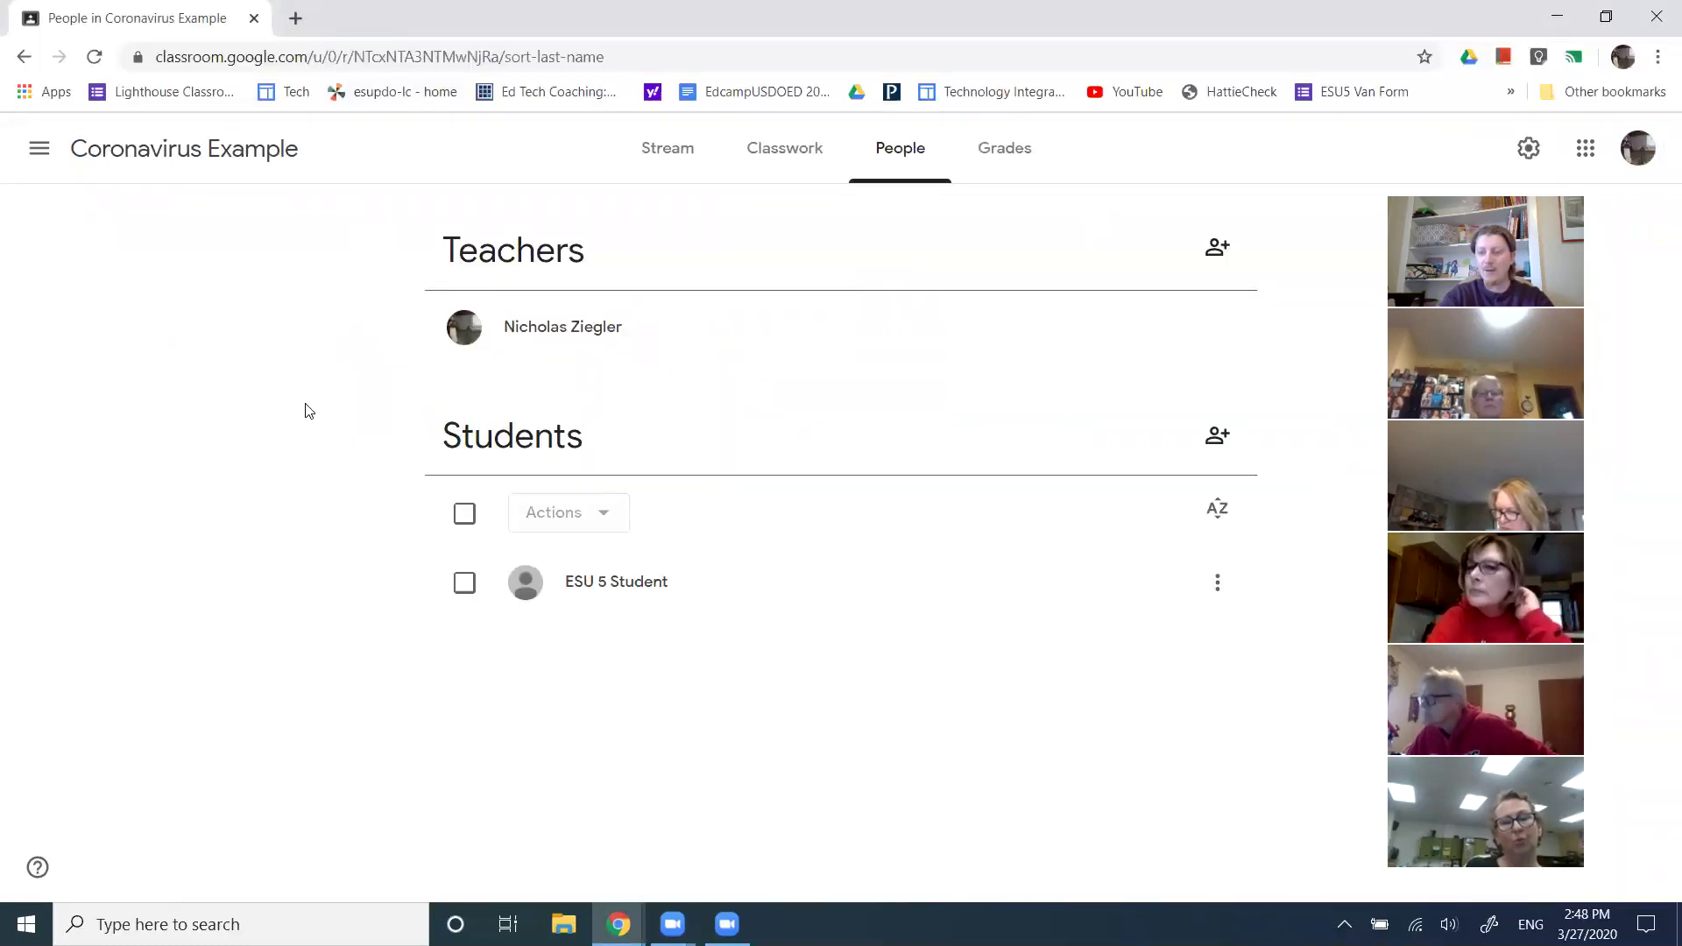
As the student, open Coronavirus Example and post the comment 'student response' on the announcement.
{"action": "key", "text": "alt+Tab"}
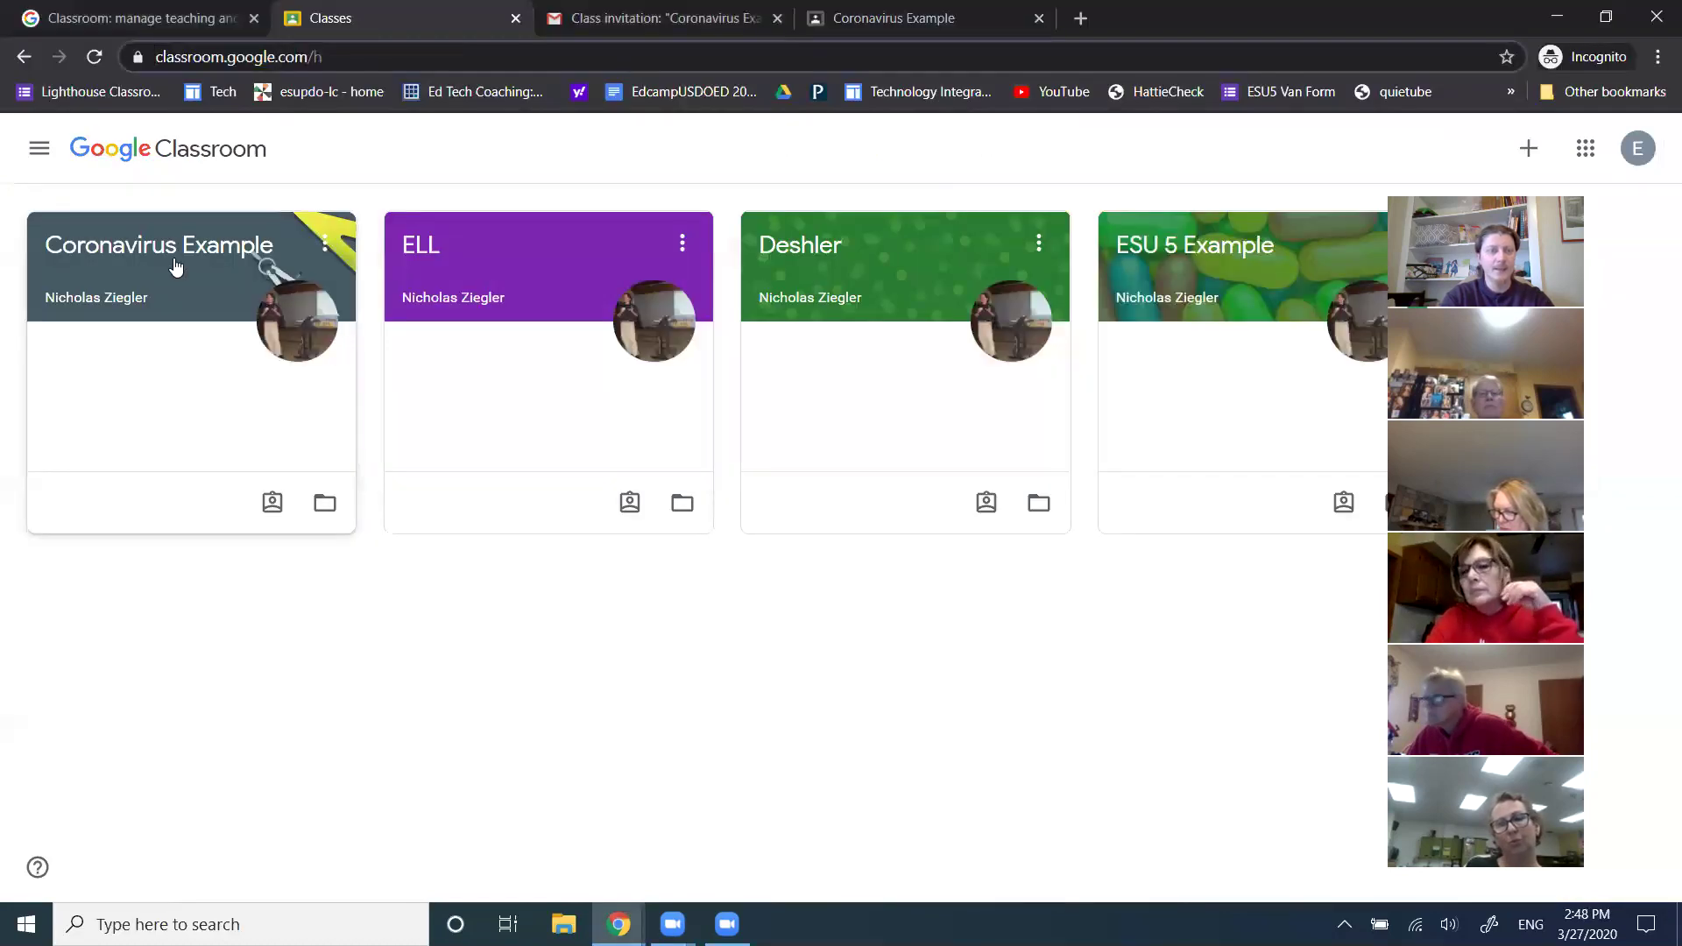
{"action": "left_click", "coordinate": [175, 254]}
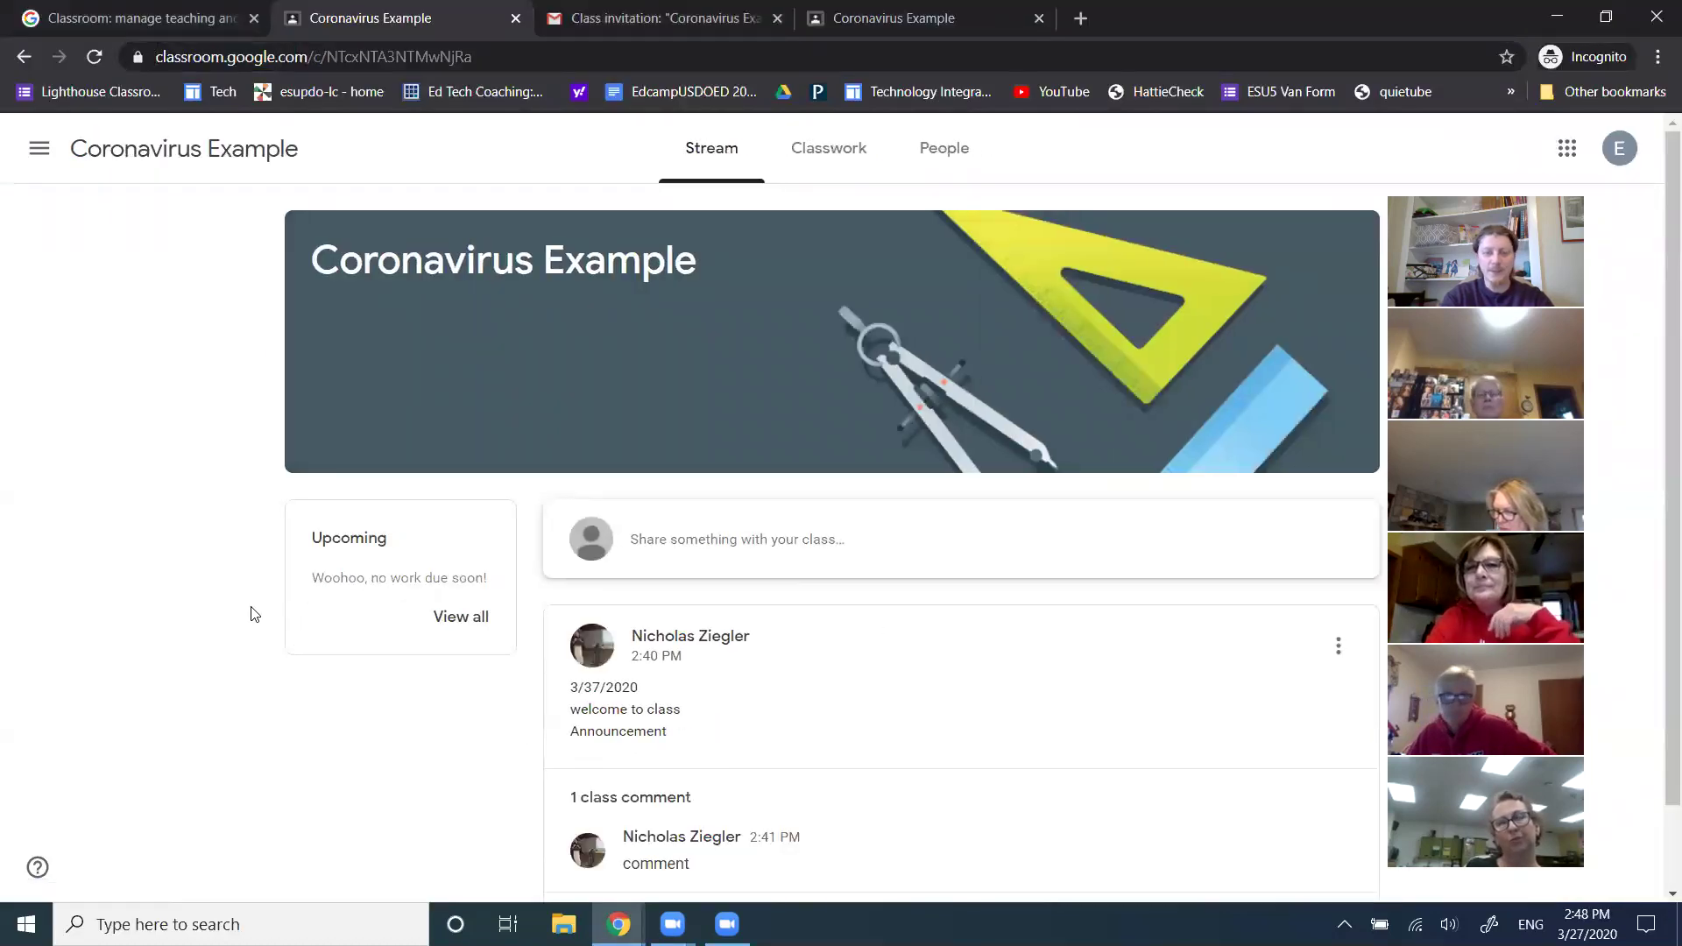
{"action": "scroll", "coordinate": [253, 614], "scroll_direction": "down", "scroll_amount": 1}
{"action": "left_click", "coordinate": [744, 833]}
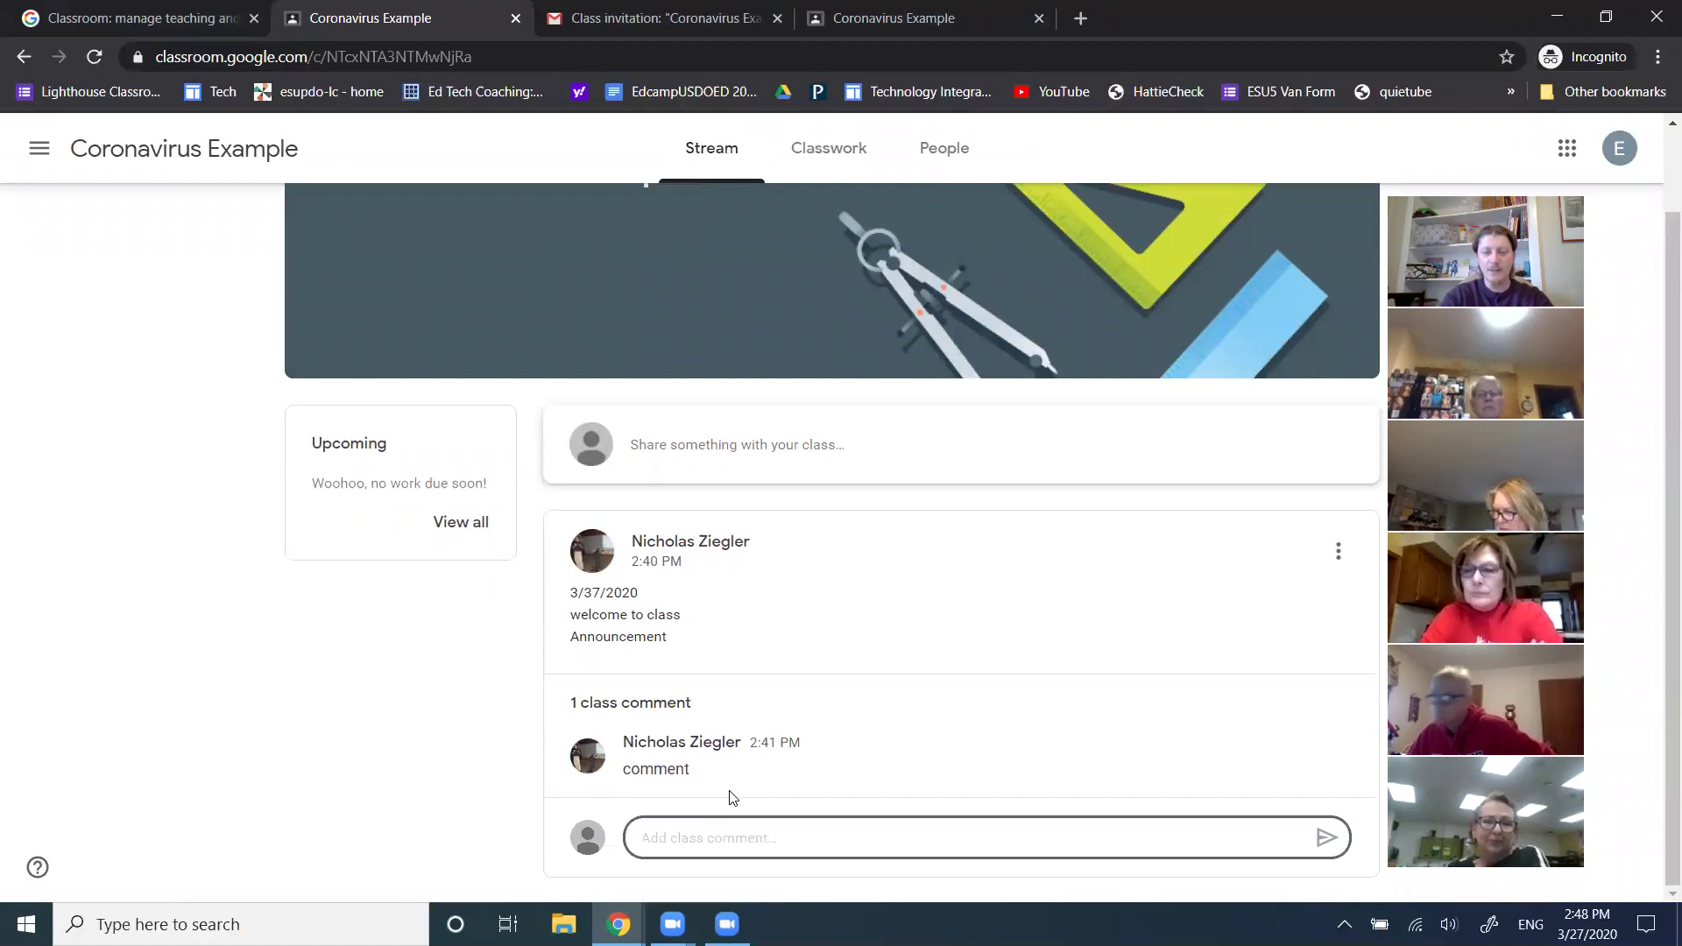
{"action": "type", "text": "student"}
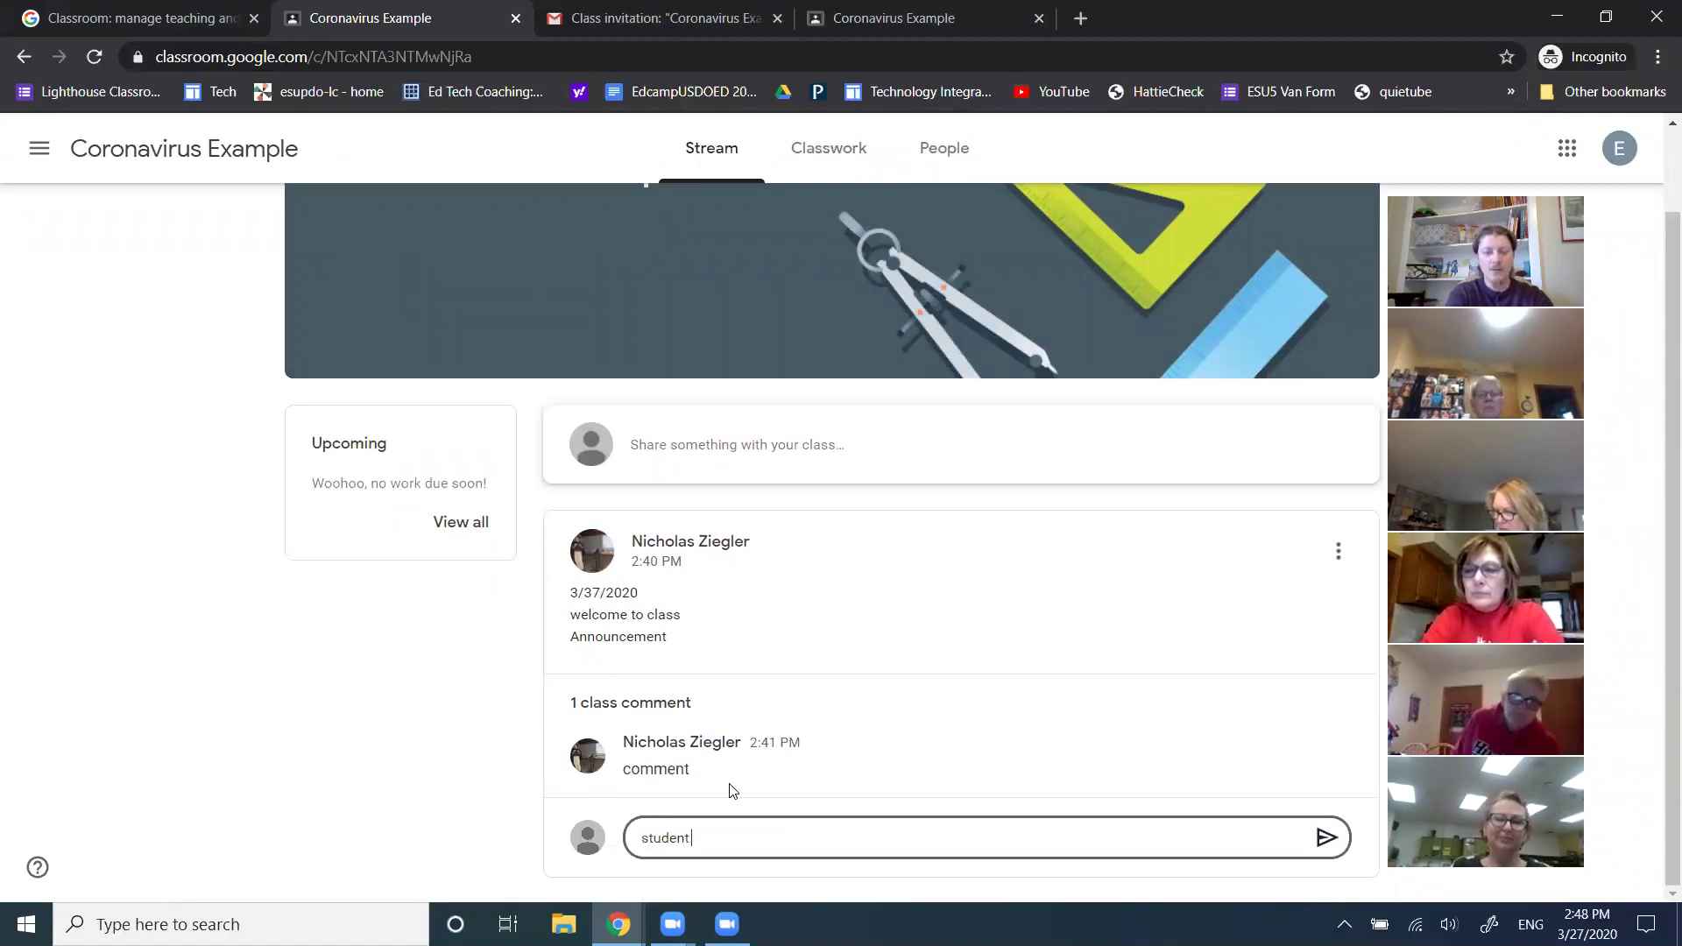
{"action": "type", "text": " response"}
{"action": "key", "text": "Return"}
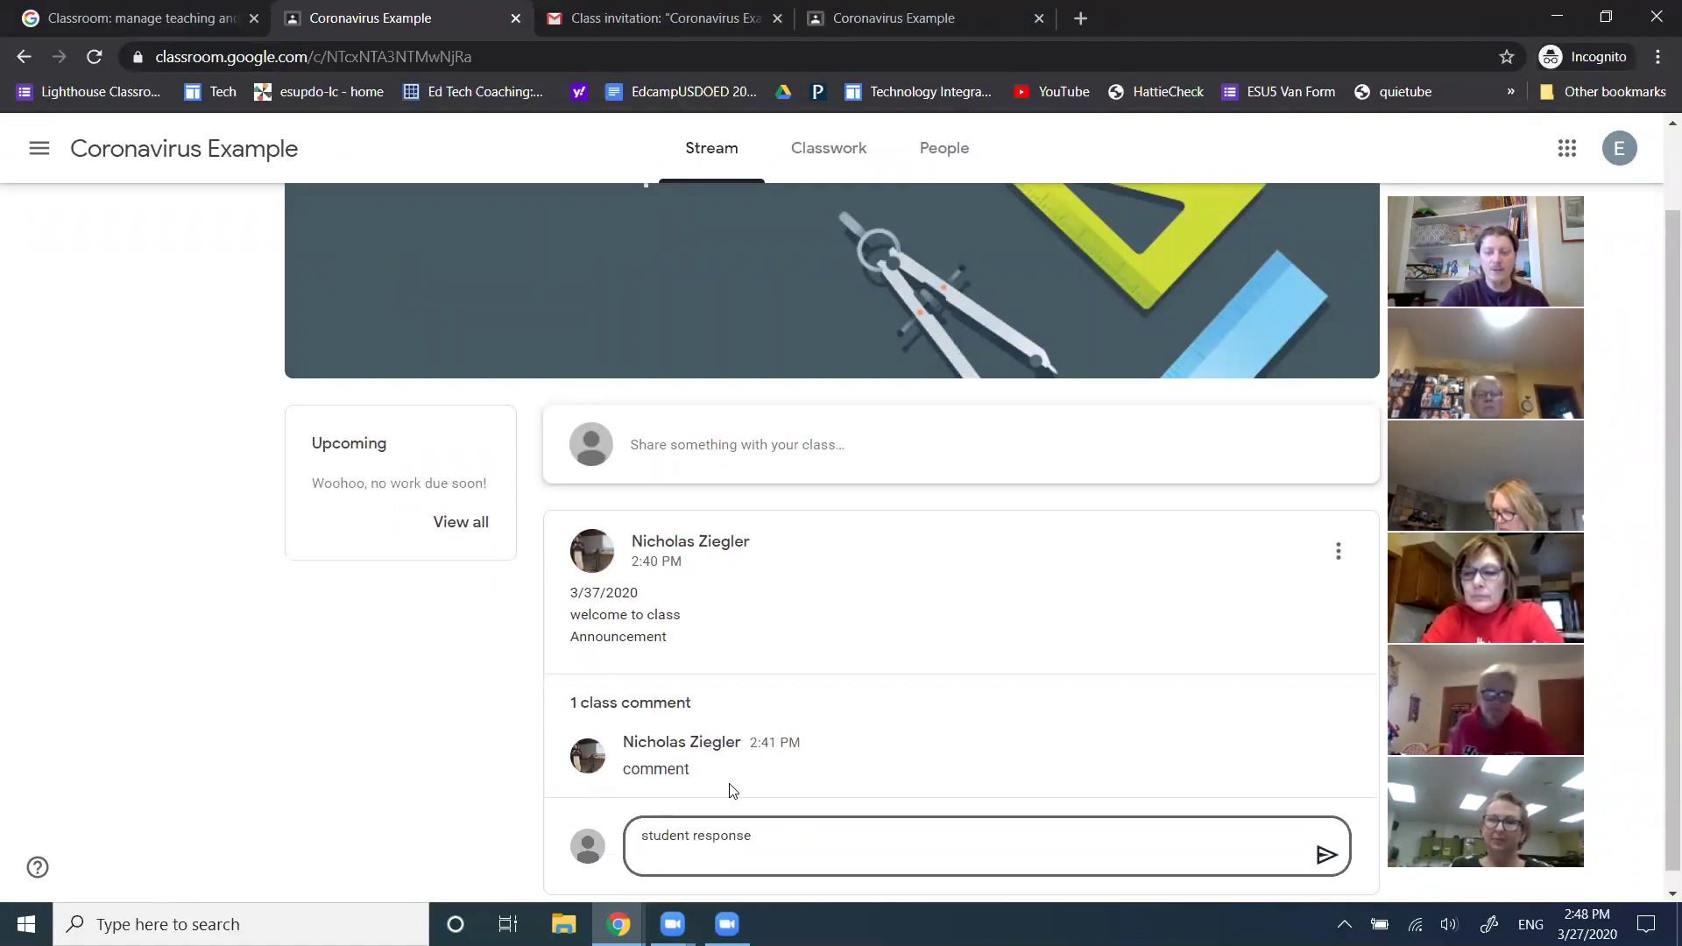
{"action": "left_click", "coordinate": [1326, 854]}
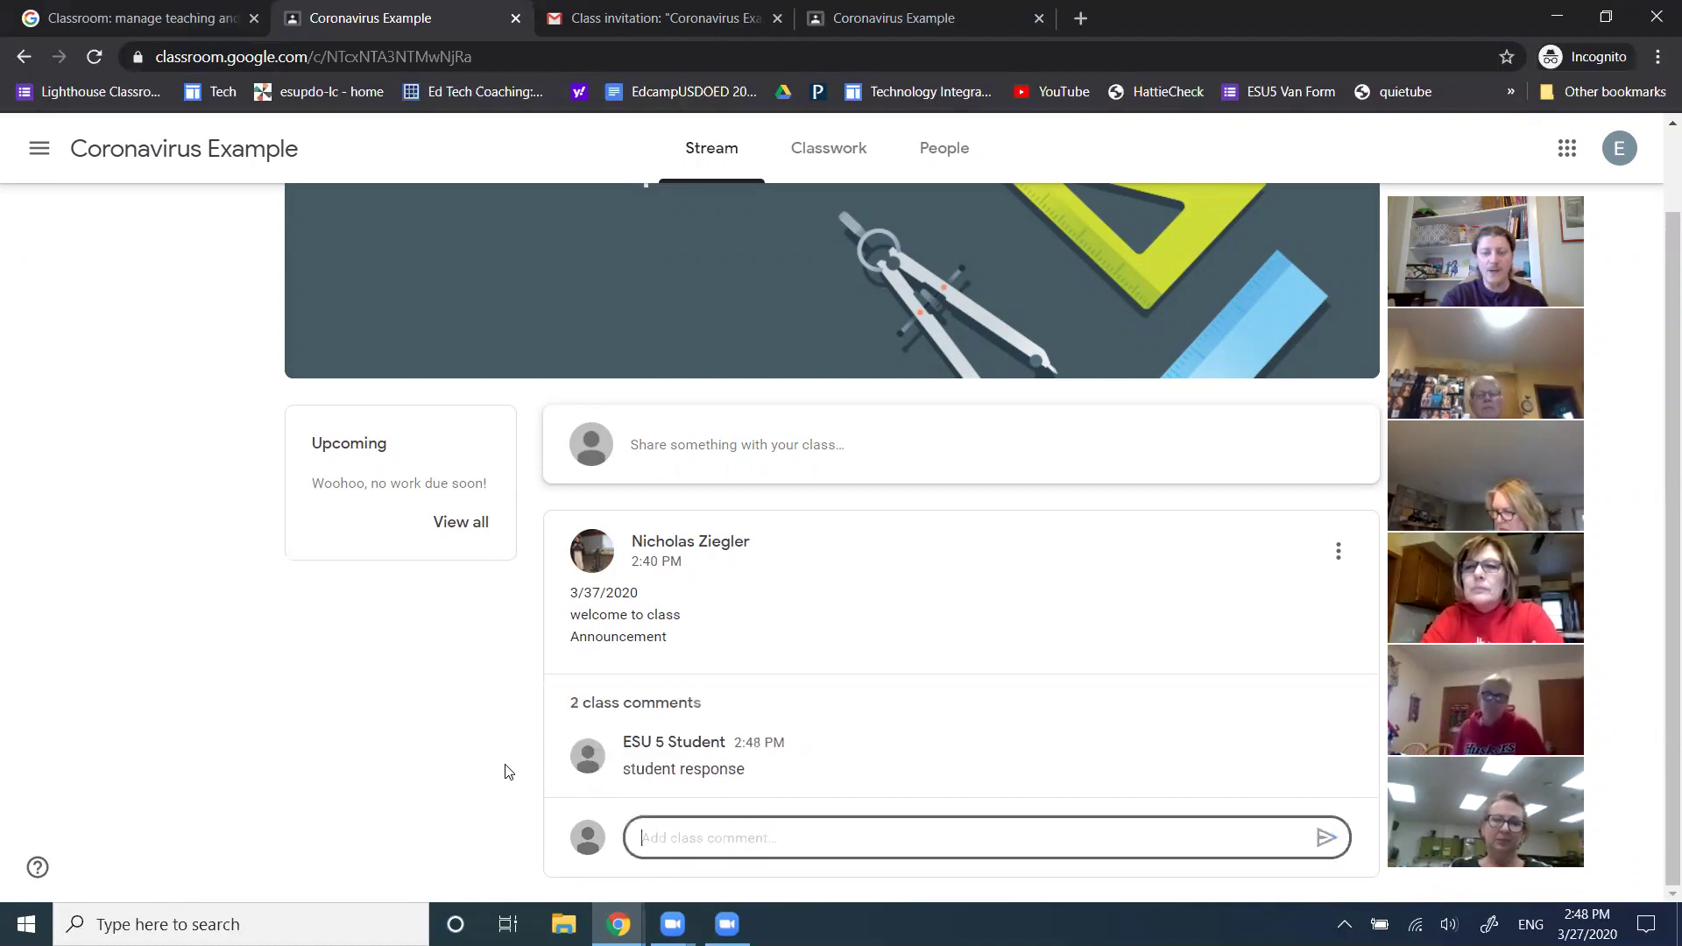
{"action": "left_click", "coordinate": [408, 750]}
As the teacher, reload the Stream and expand all announcement comments to see the student's response.
{"action": "key", "text": "alt+Tab"}
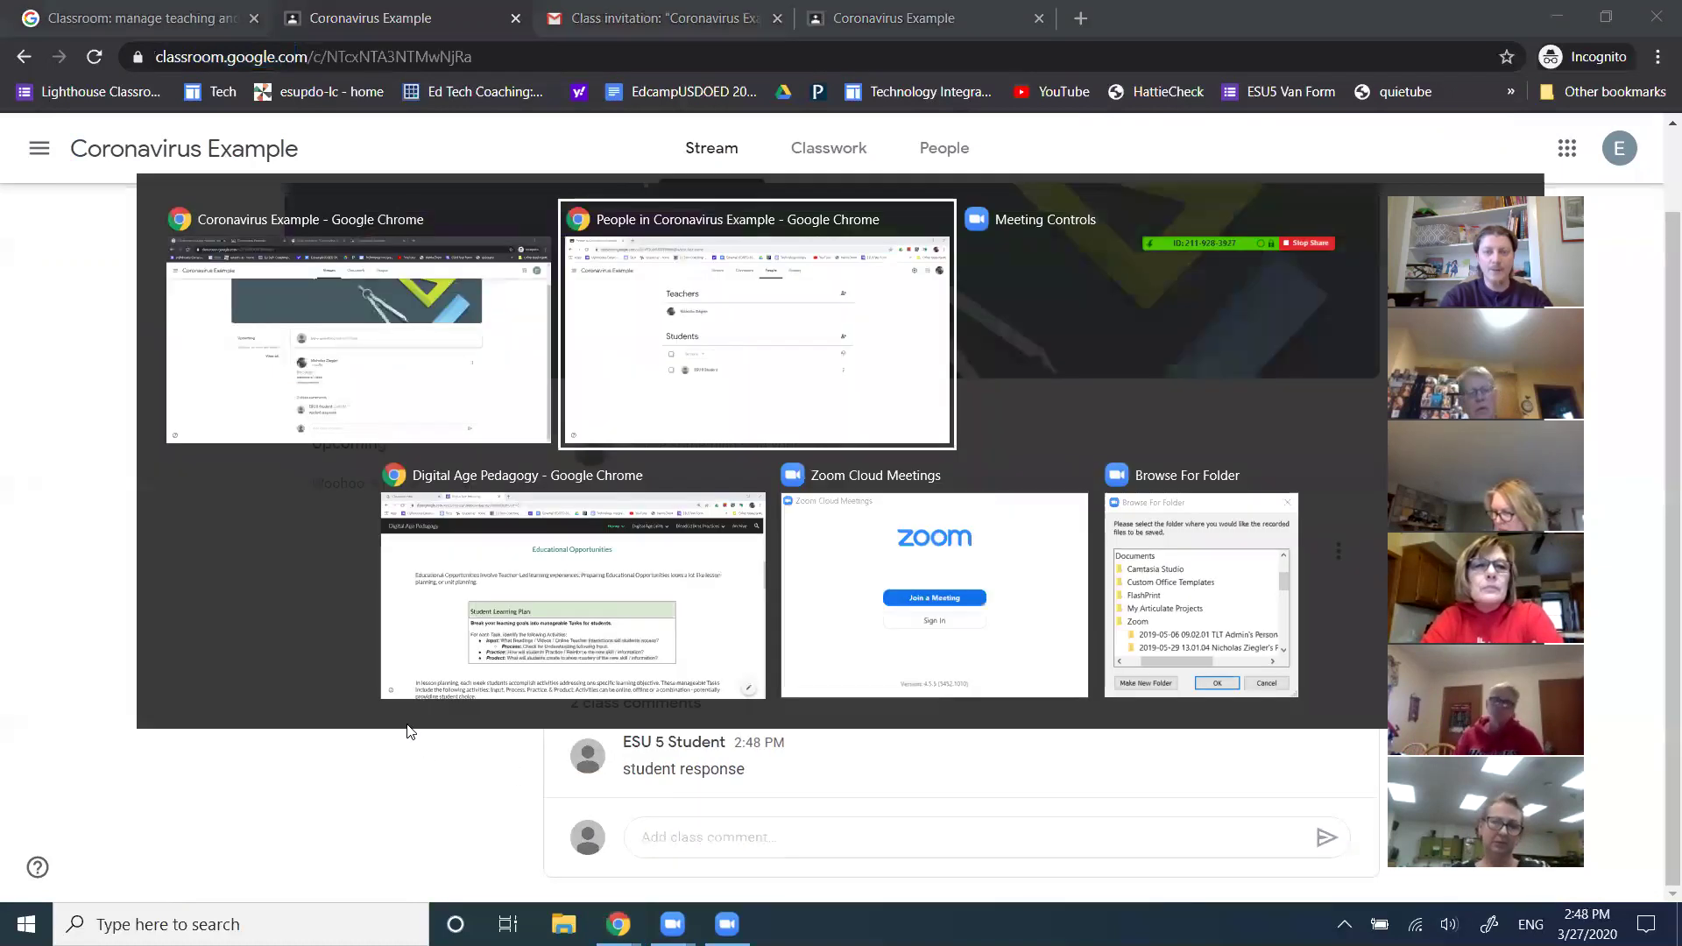
{"action": "left_click", "coordinate": [693, 156]}
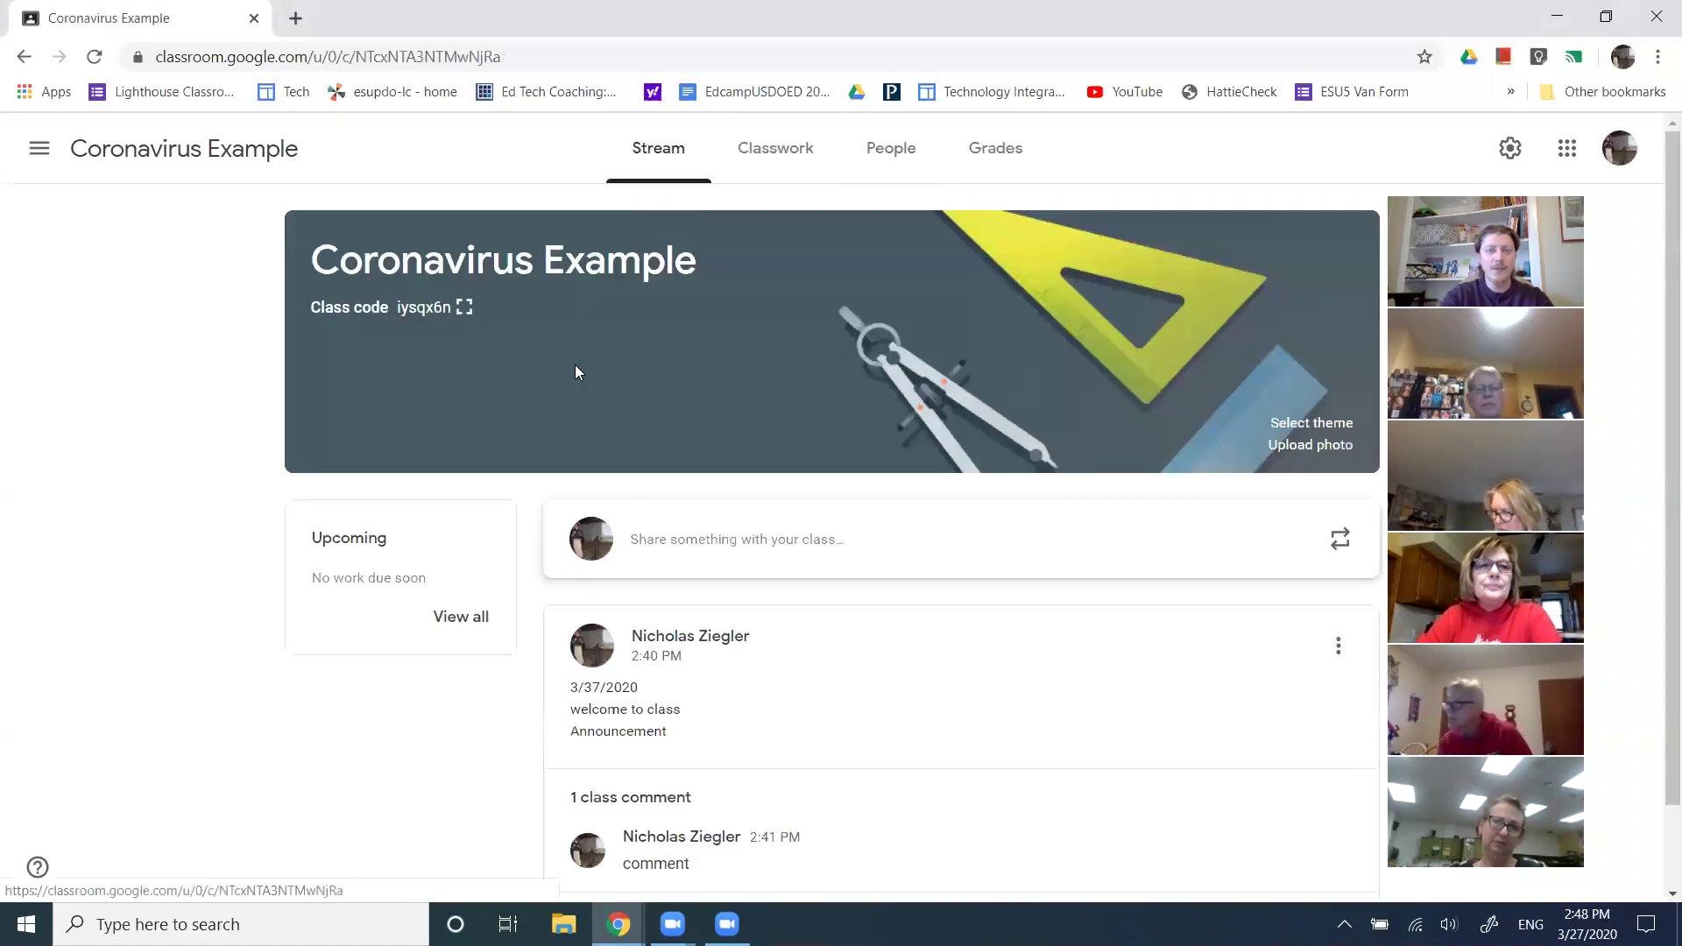
{"action": "scroll", "coordinate": [366, 608], "scroll_direction": "down", "scroll_amount": 1}
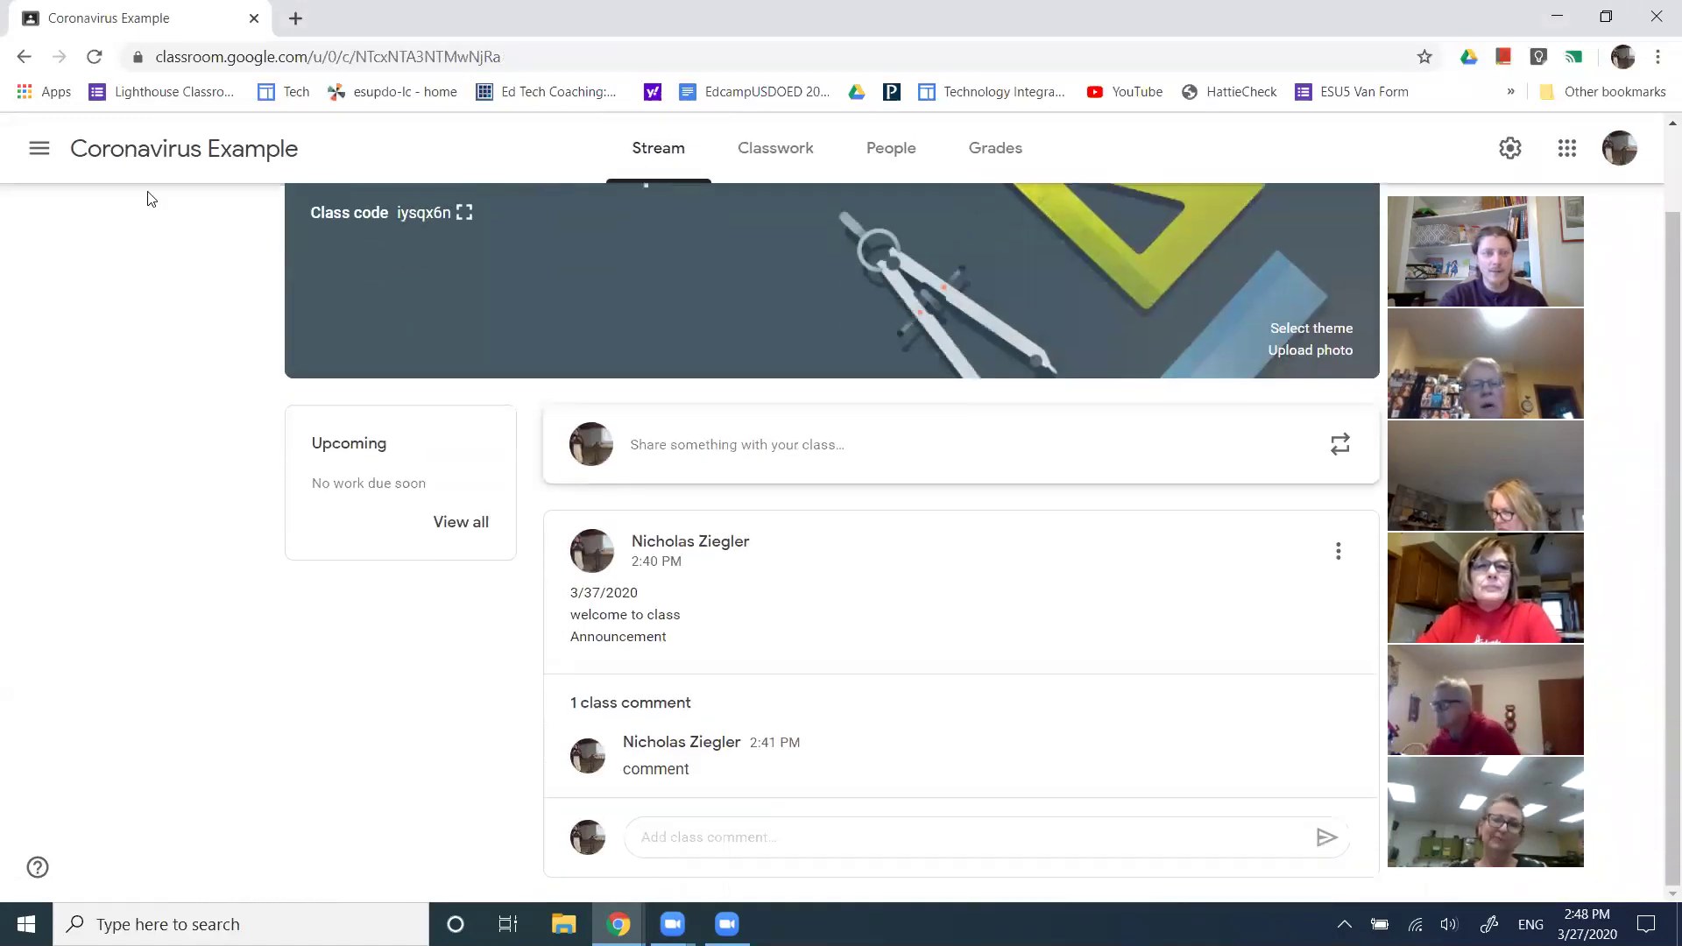
{"action": "left_click", "coordinate": [94, 56]}
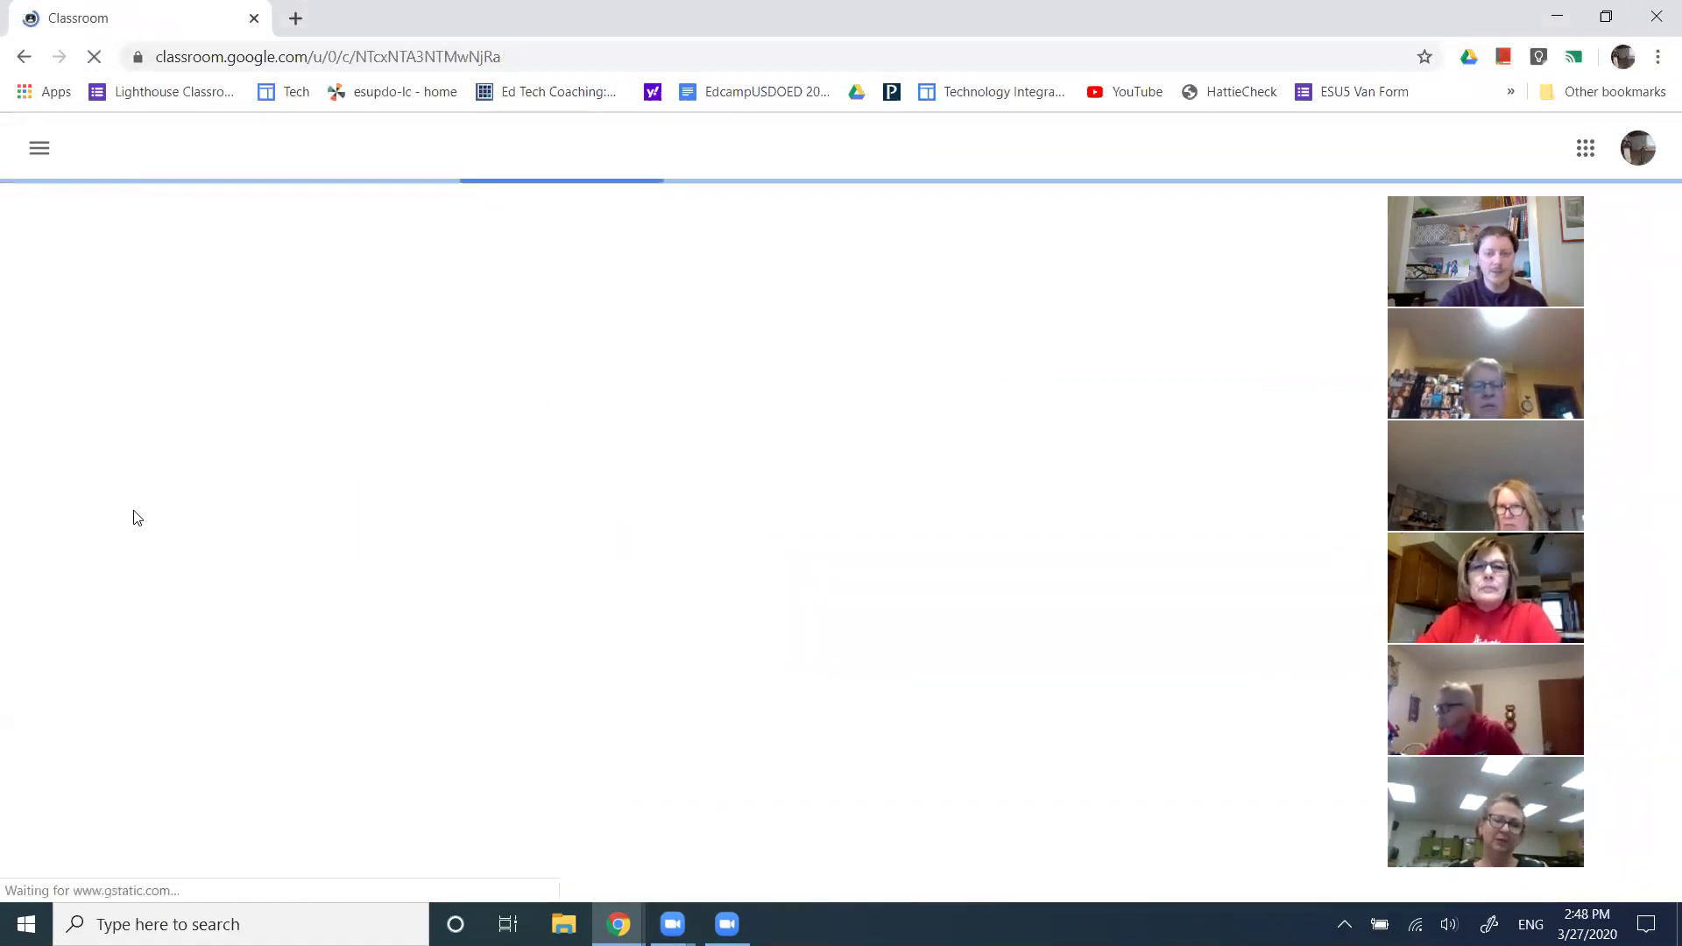
{"action": "scroll", "coordinate": [227, 565], "scroll_direction": "down", "scroll_amount": 1}
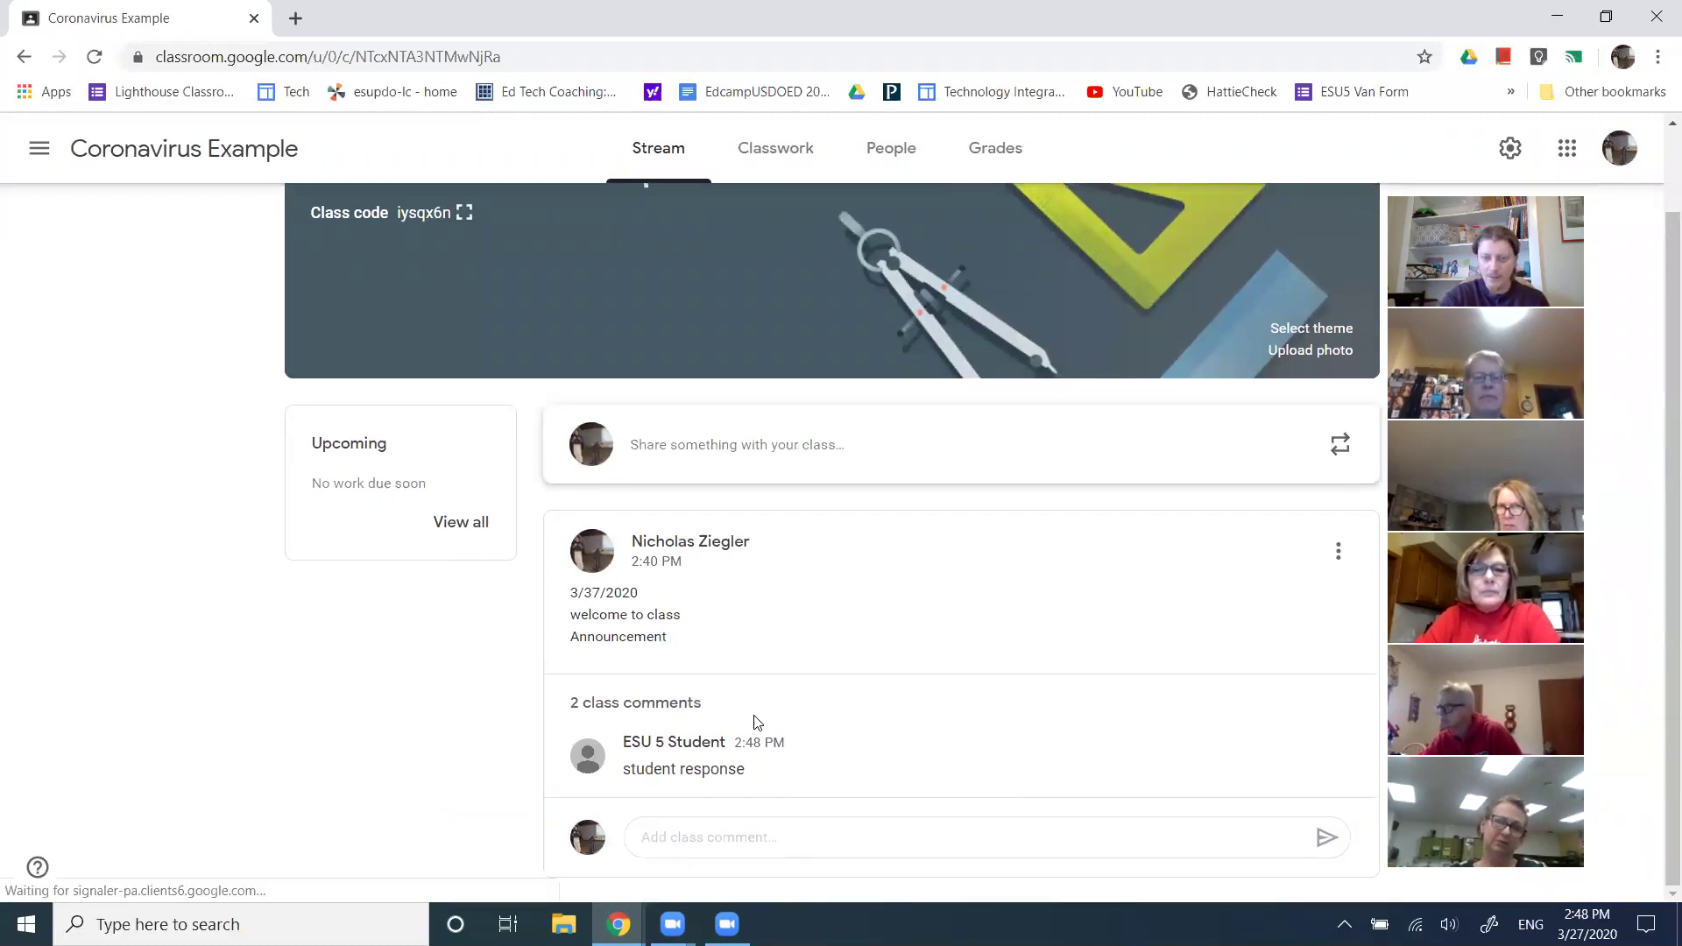
{"action": "left_click", "coordinate": [646, 709]}
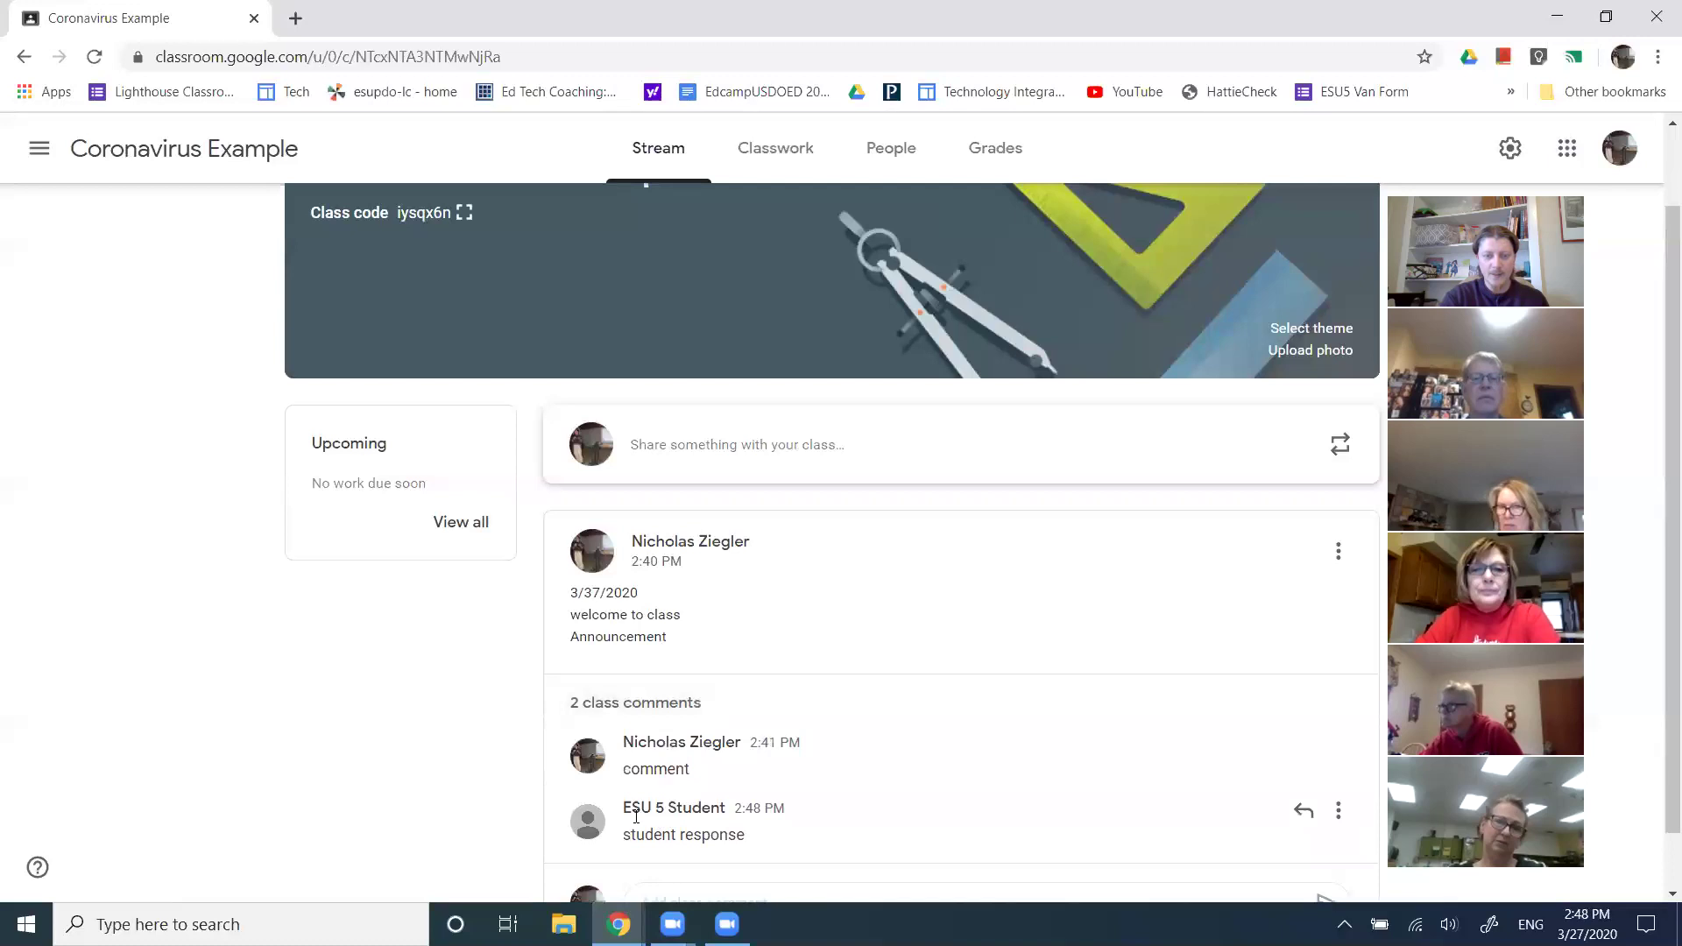
{"action": "left_click_drag", "start_coordinate": [633, 836], "coordinate": [731, 854]}
{"action": "left_click", "coordinate": [303, 768]}
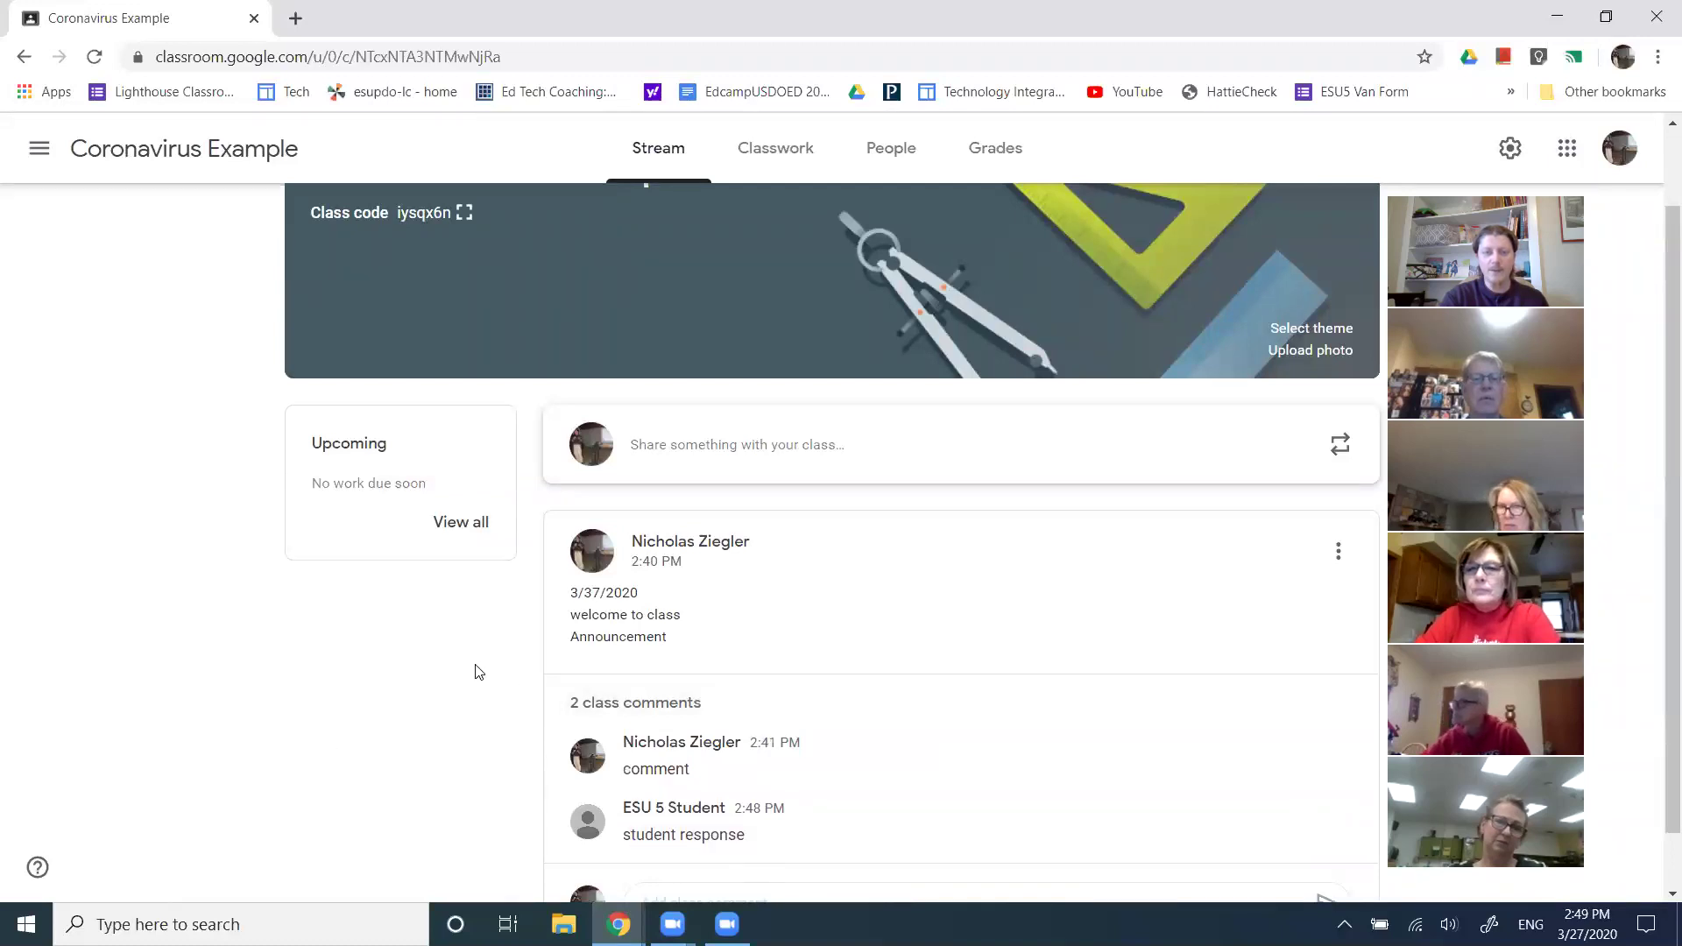
Open the People roster, open and cancel Invite students, then view the Grades page.
{"action": "left_click", "coordinate": [888, 166]}
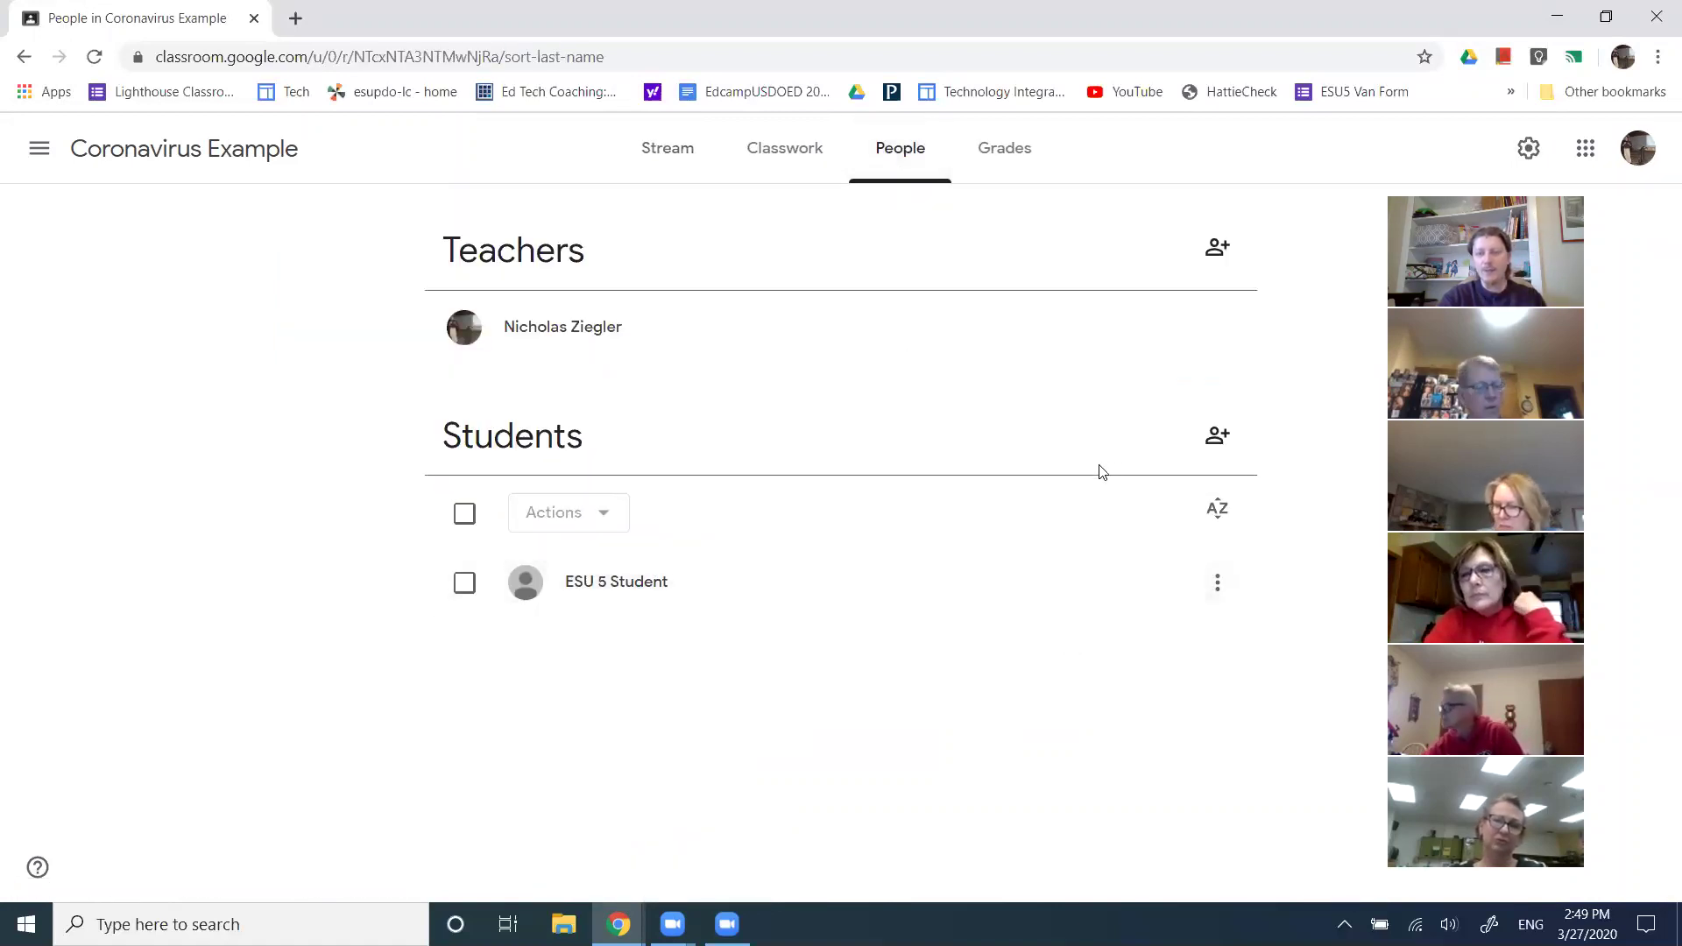
{"action": "left_click", "coordinate": [1219, 437]}
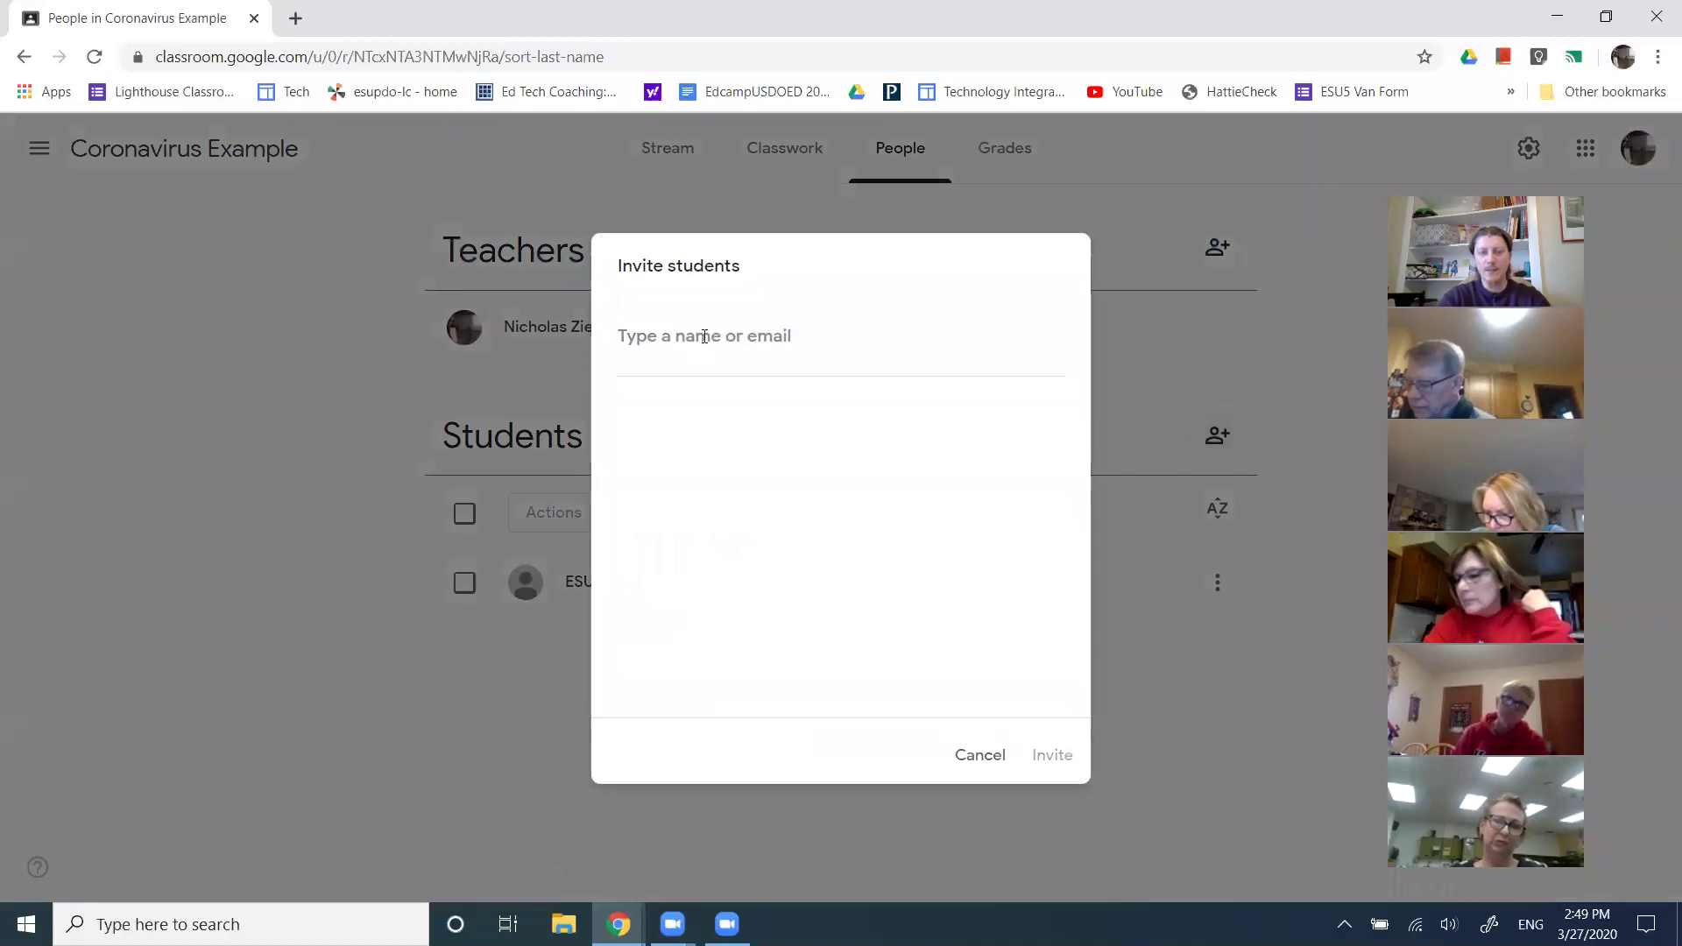
{"action": "left_click", "coordinate": [978, 754]}
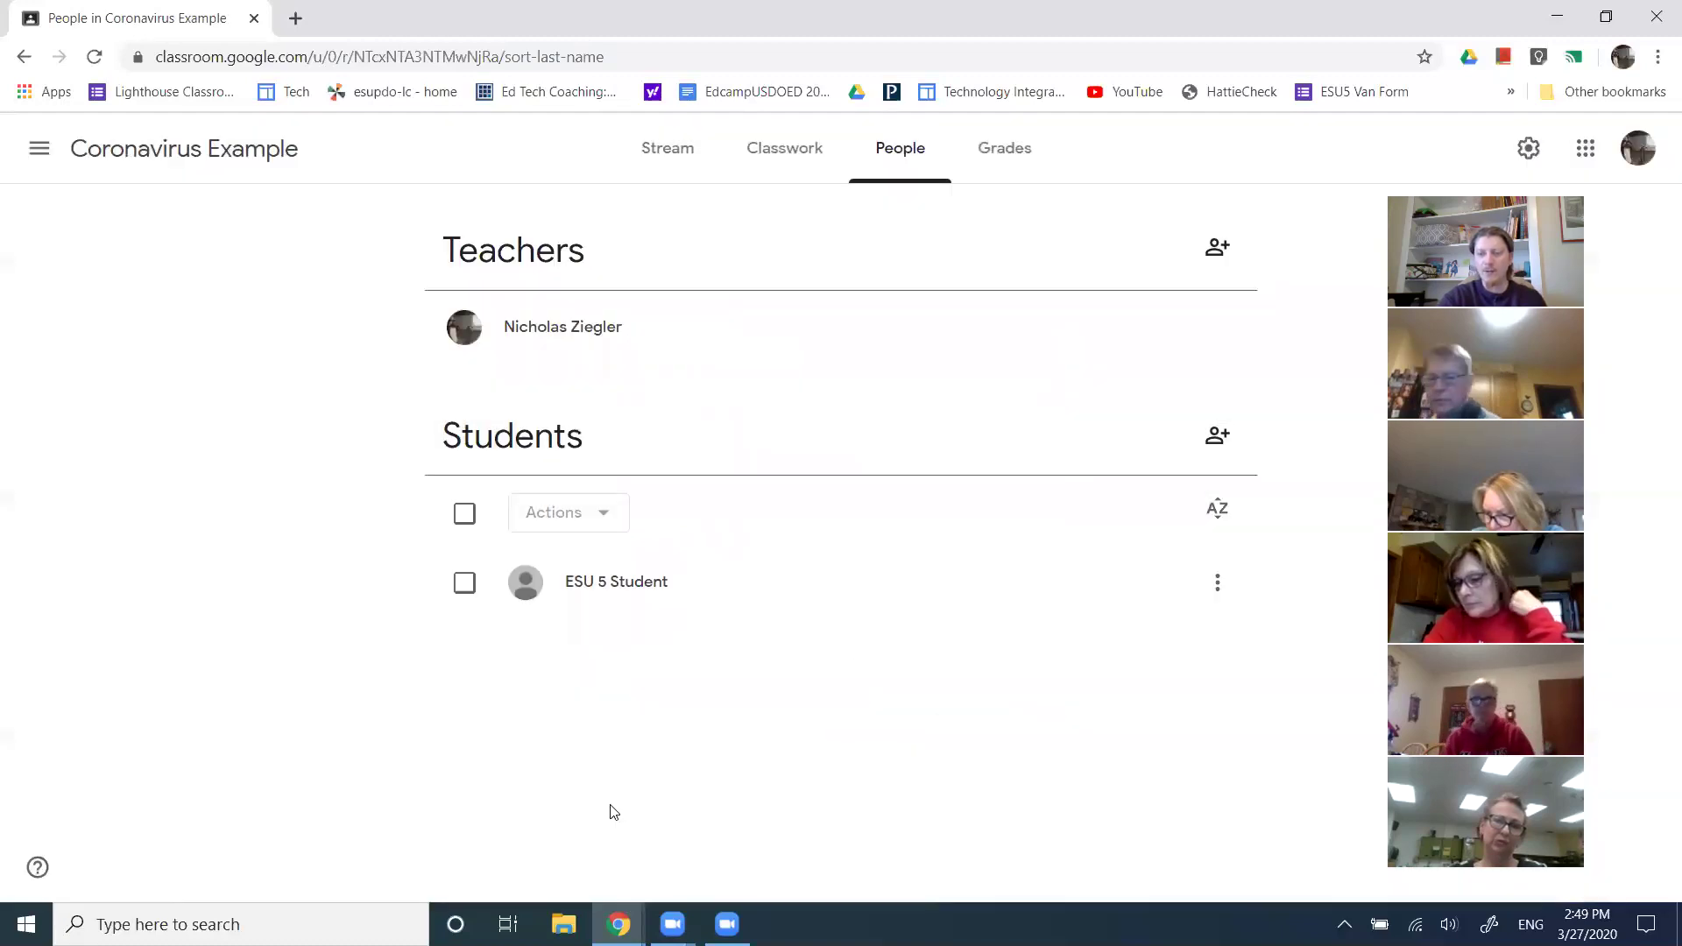
{"action": "left_click", "coordinate": [1019, 154]}
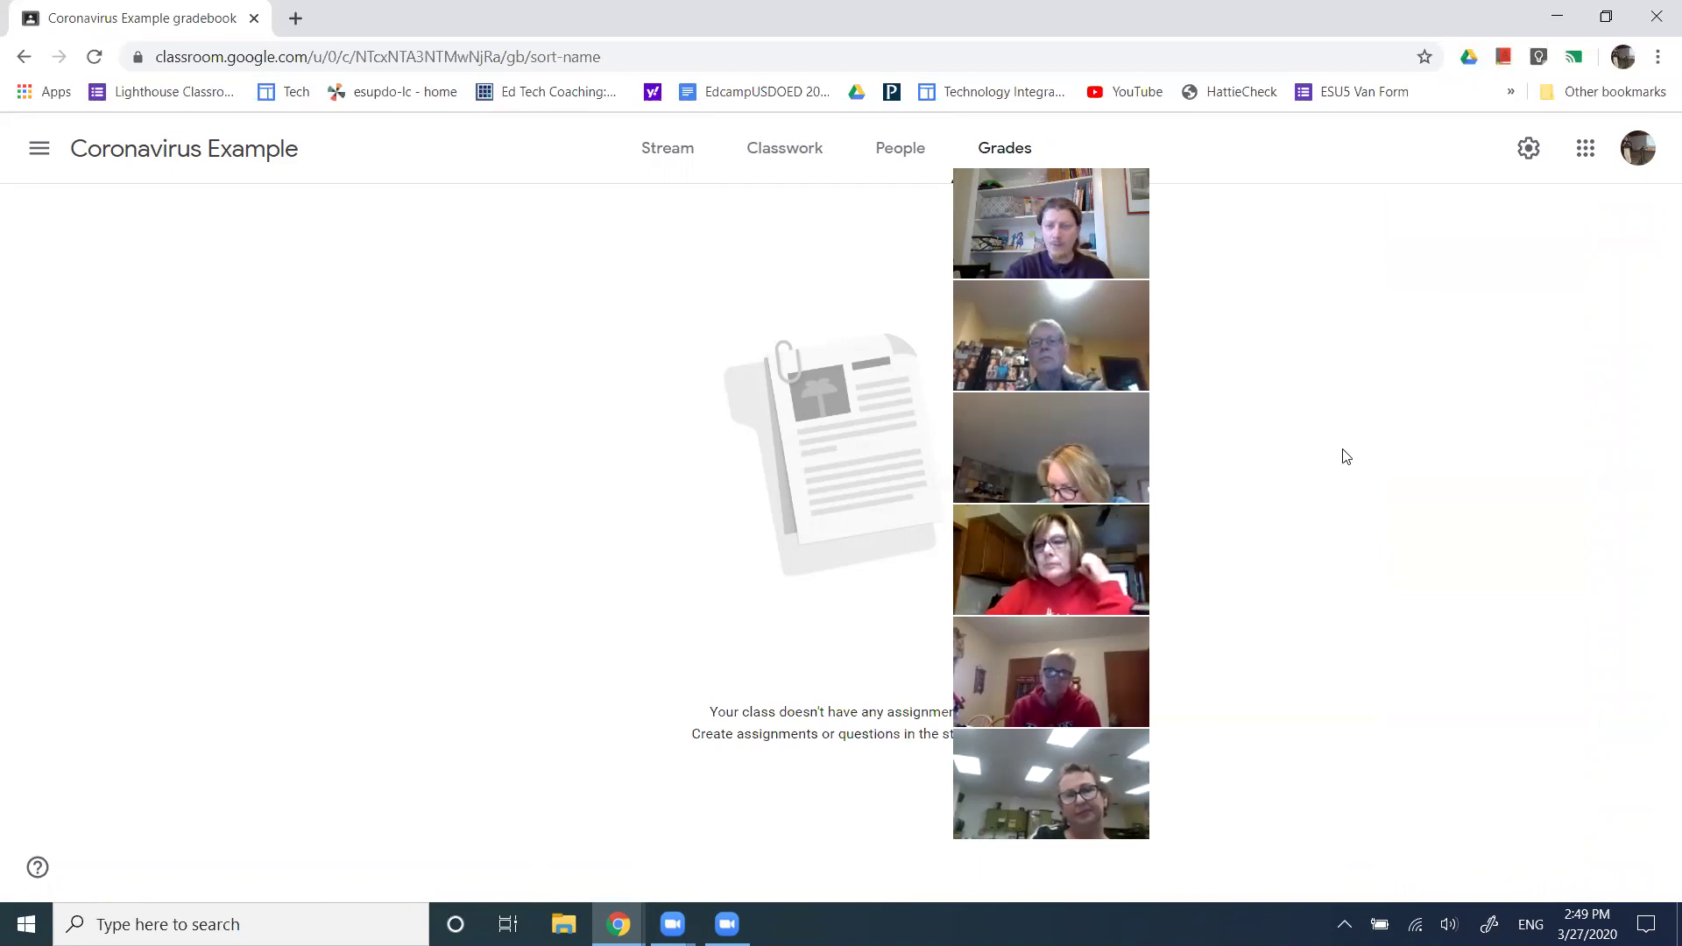
Review the Class Details fields and Stream options, keeping 'Students can post and comment'.
{"action": "left_click", "coordinate": [1528, 151]}
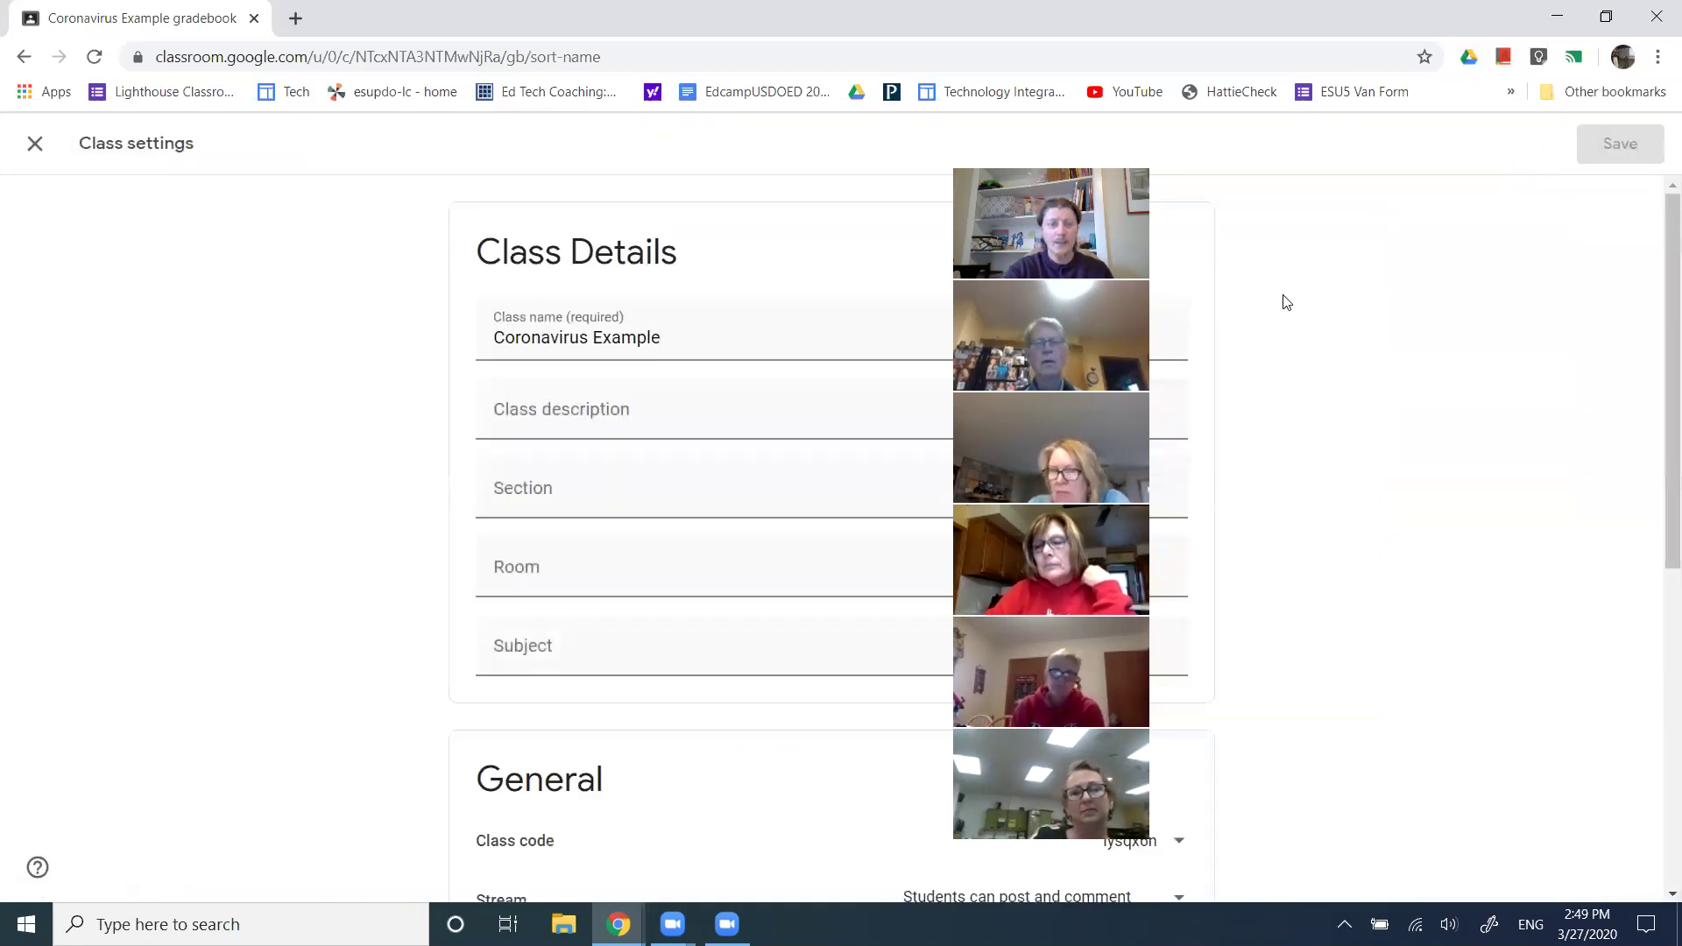
{"action": "left_click", "coordinate": [586, 412]}
{"action": "left_click", "coordinate": [541, 497]}
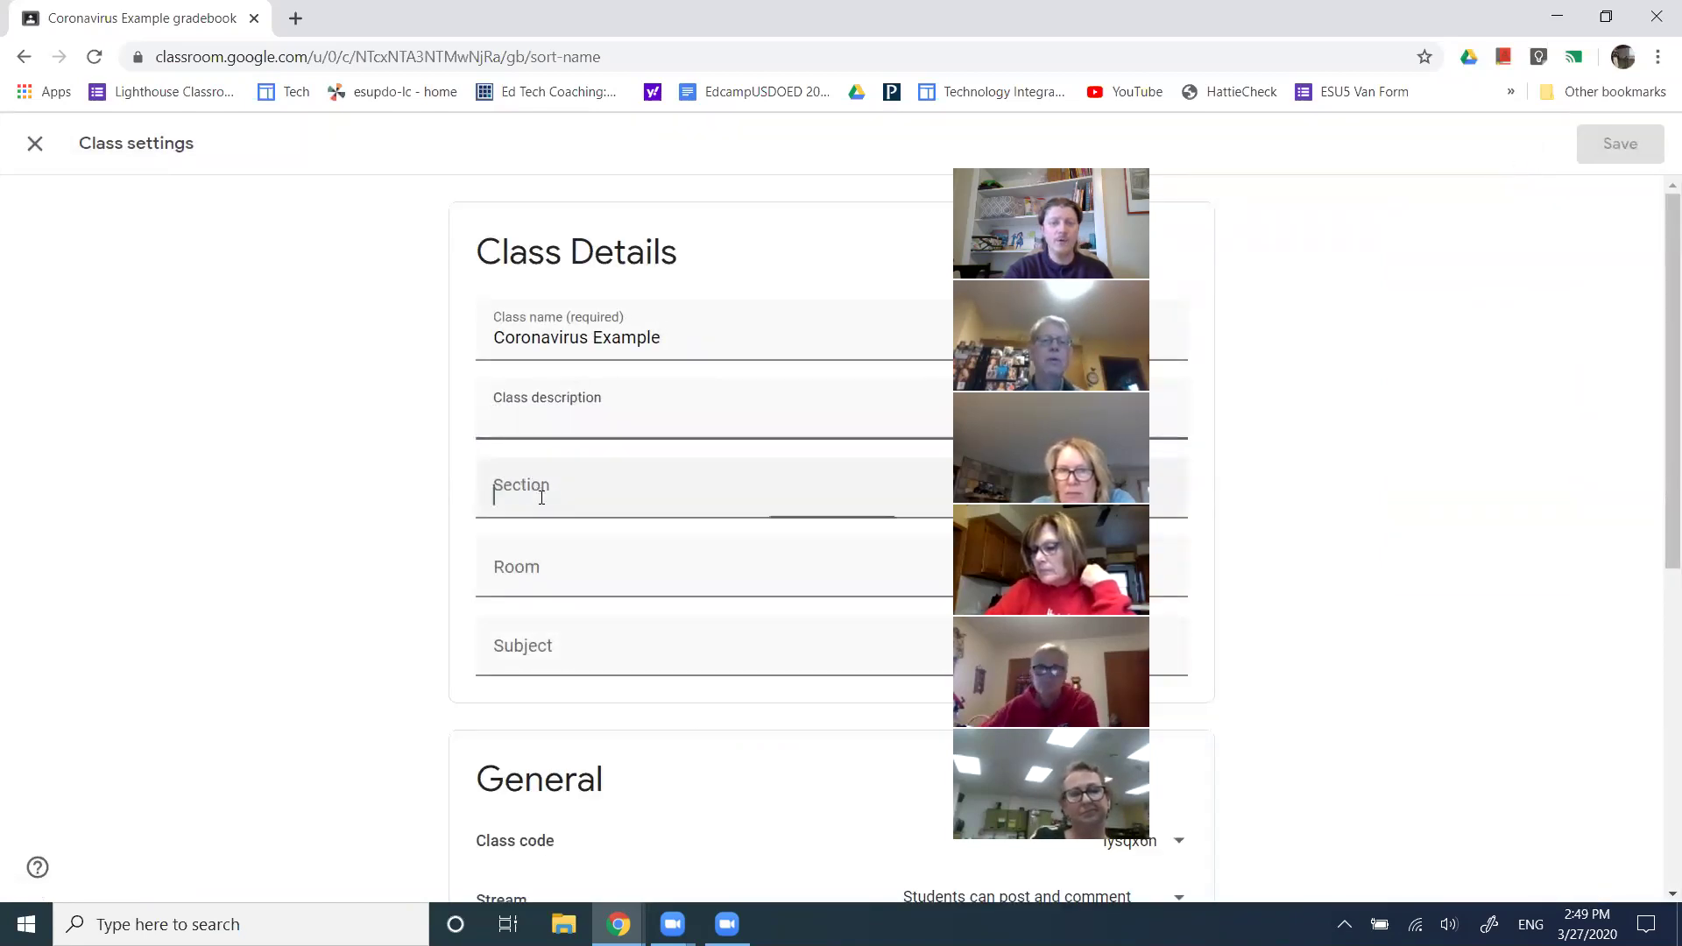
{"action": "left_click", "coordinate": [529, 571]}
{"action": "left_click", "coordinate": [534, 645]}
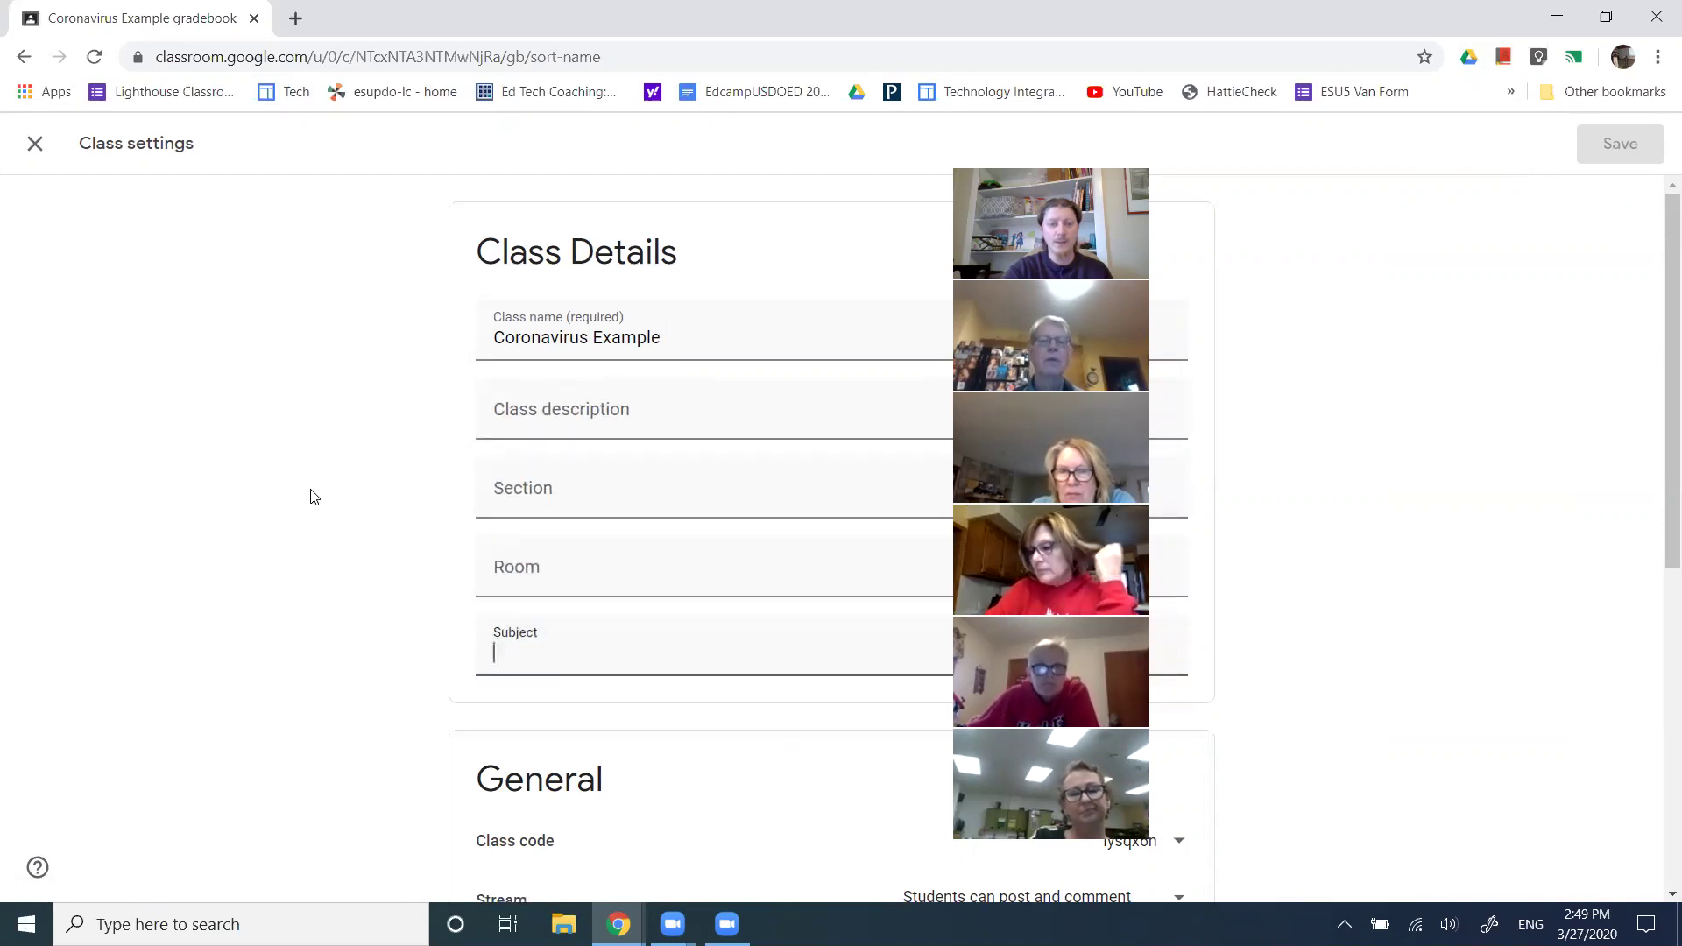
{"action": "scroll", "coordinate": [312, 492], "scroll_direction": "down", "scroll_amount": 3}
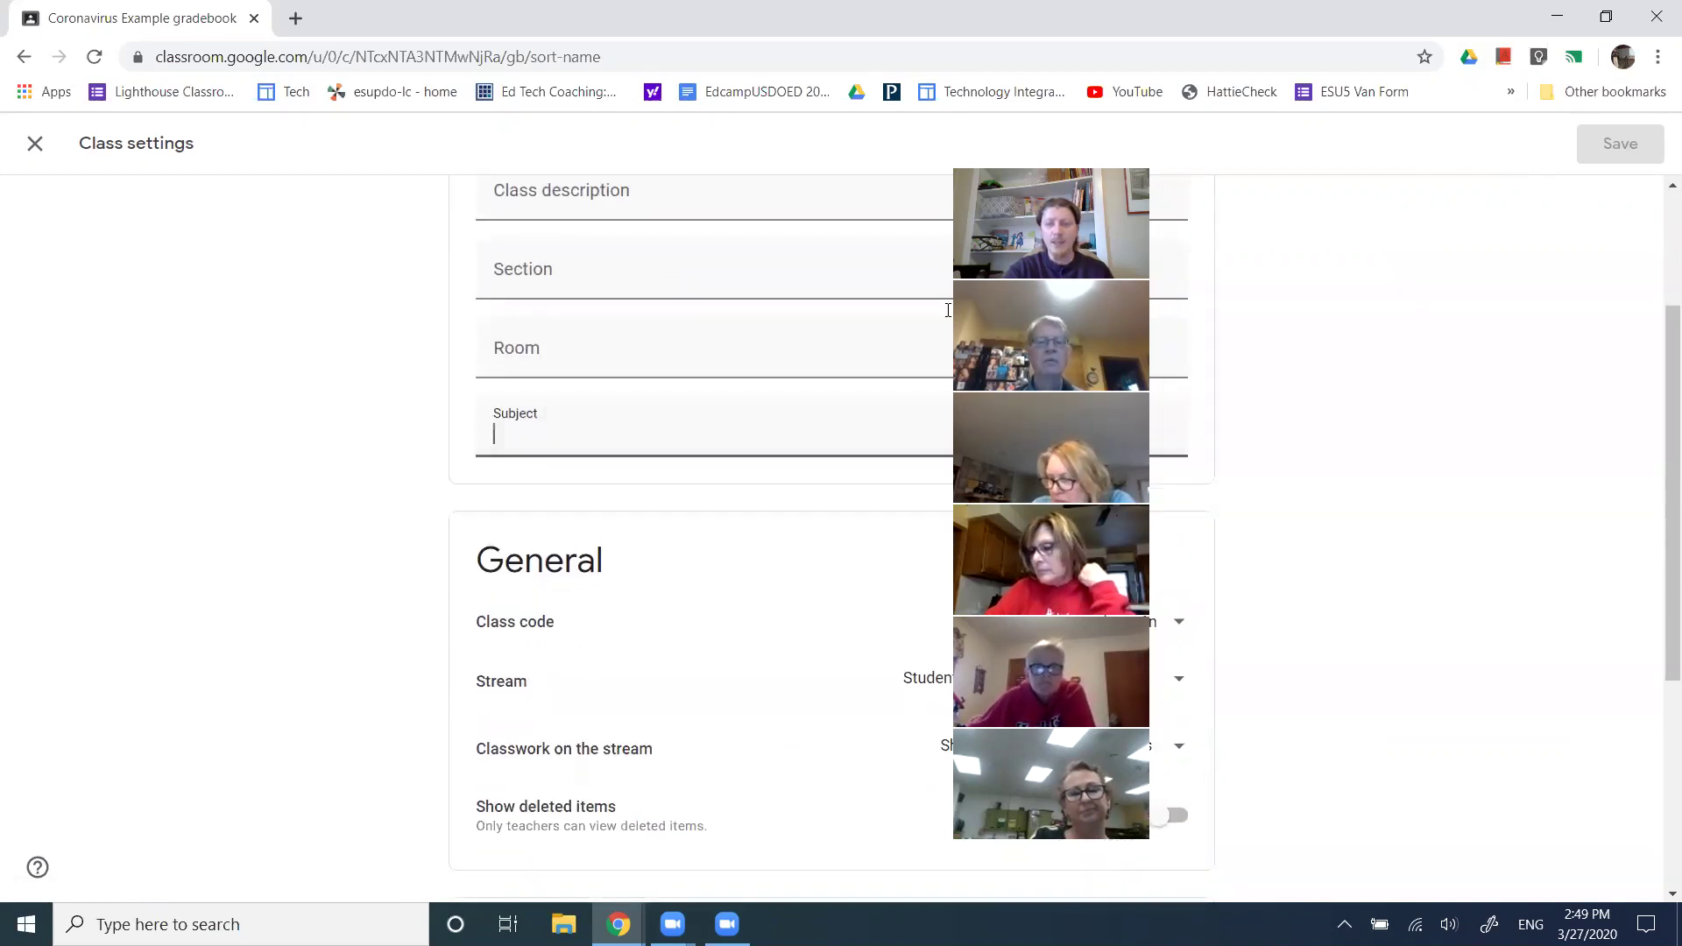
{"action": "scroll", "coordinate": [451, 590], "scroll_direction": "down", "scroll_amount": 1}
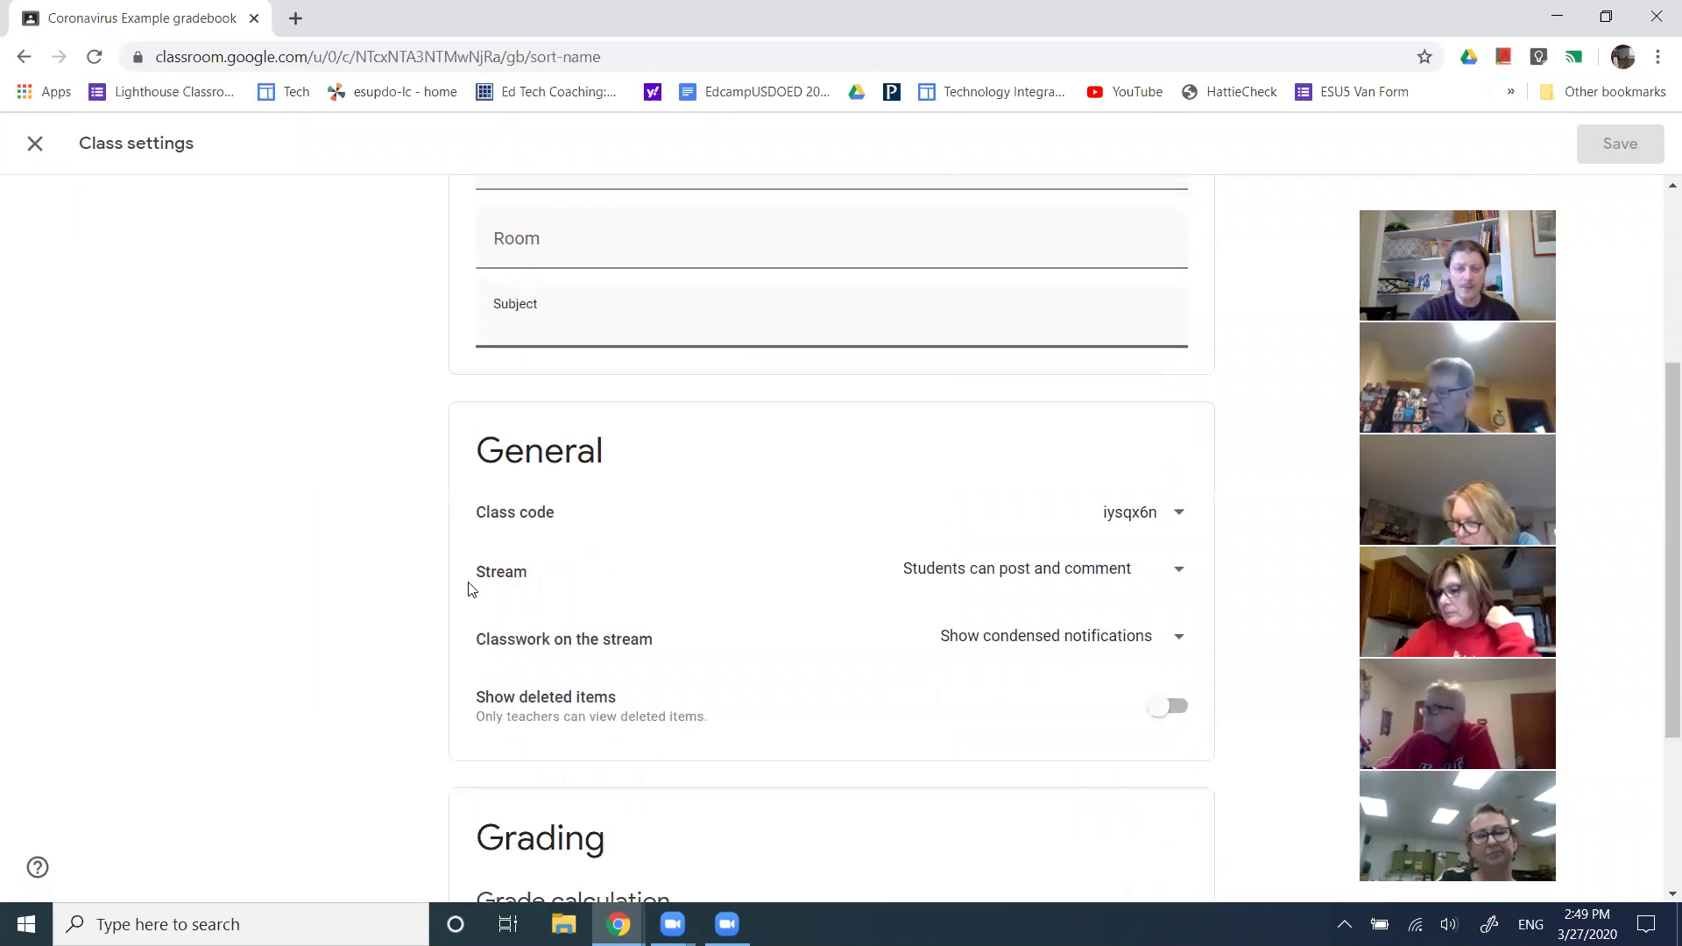
{"action": "scroll", "coordinate": [407, 590], "scroll_direction": "down", "scroll_amount": 1}
{"action": "double_click", "coordinate": [526, 462]}
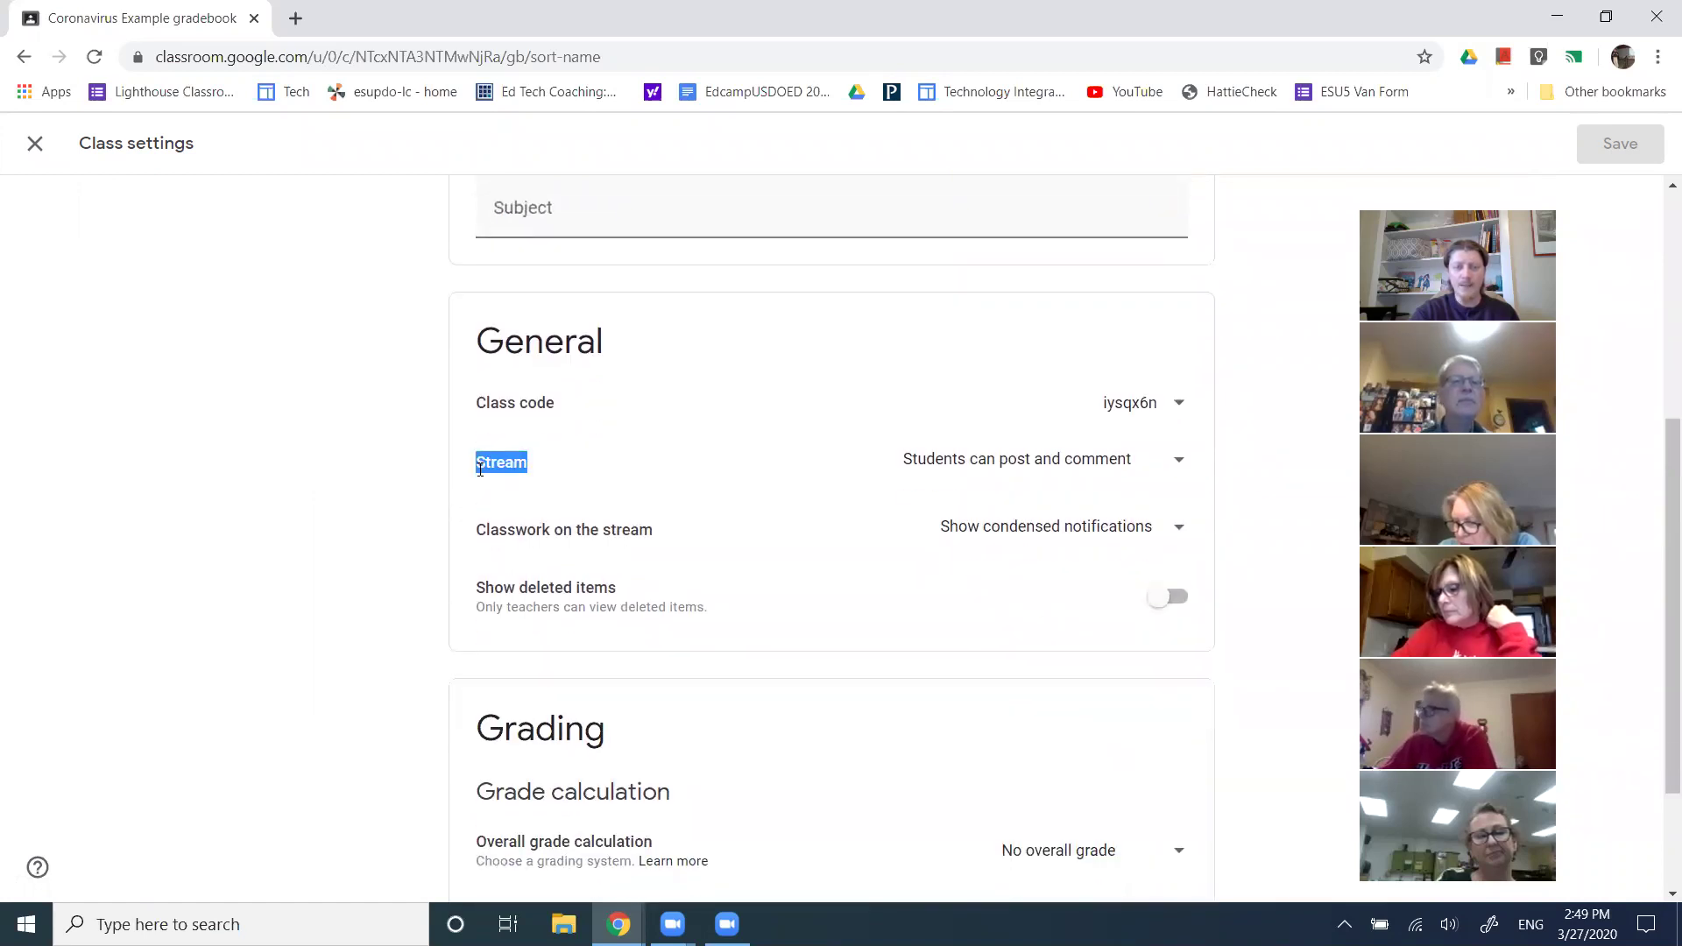
{"action": "left_click", "coordinate": [961, 470]}
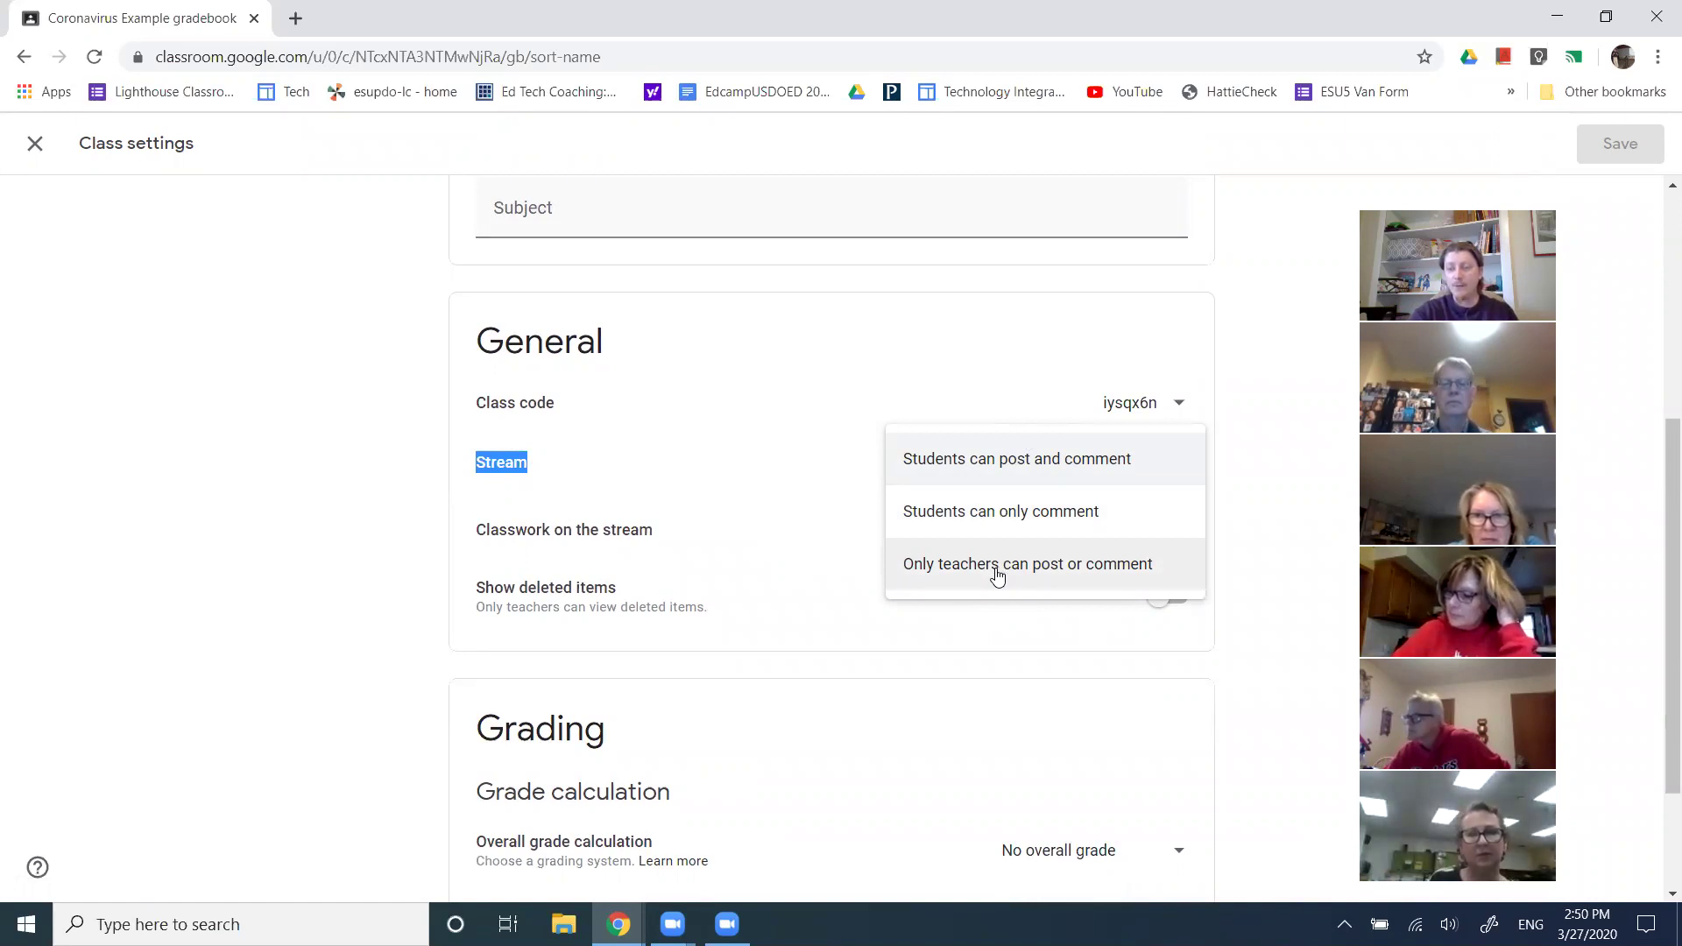
{"action": "left_click", "coordinate": [248, 537]}
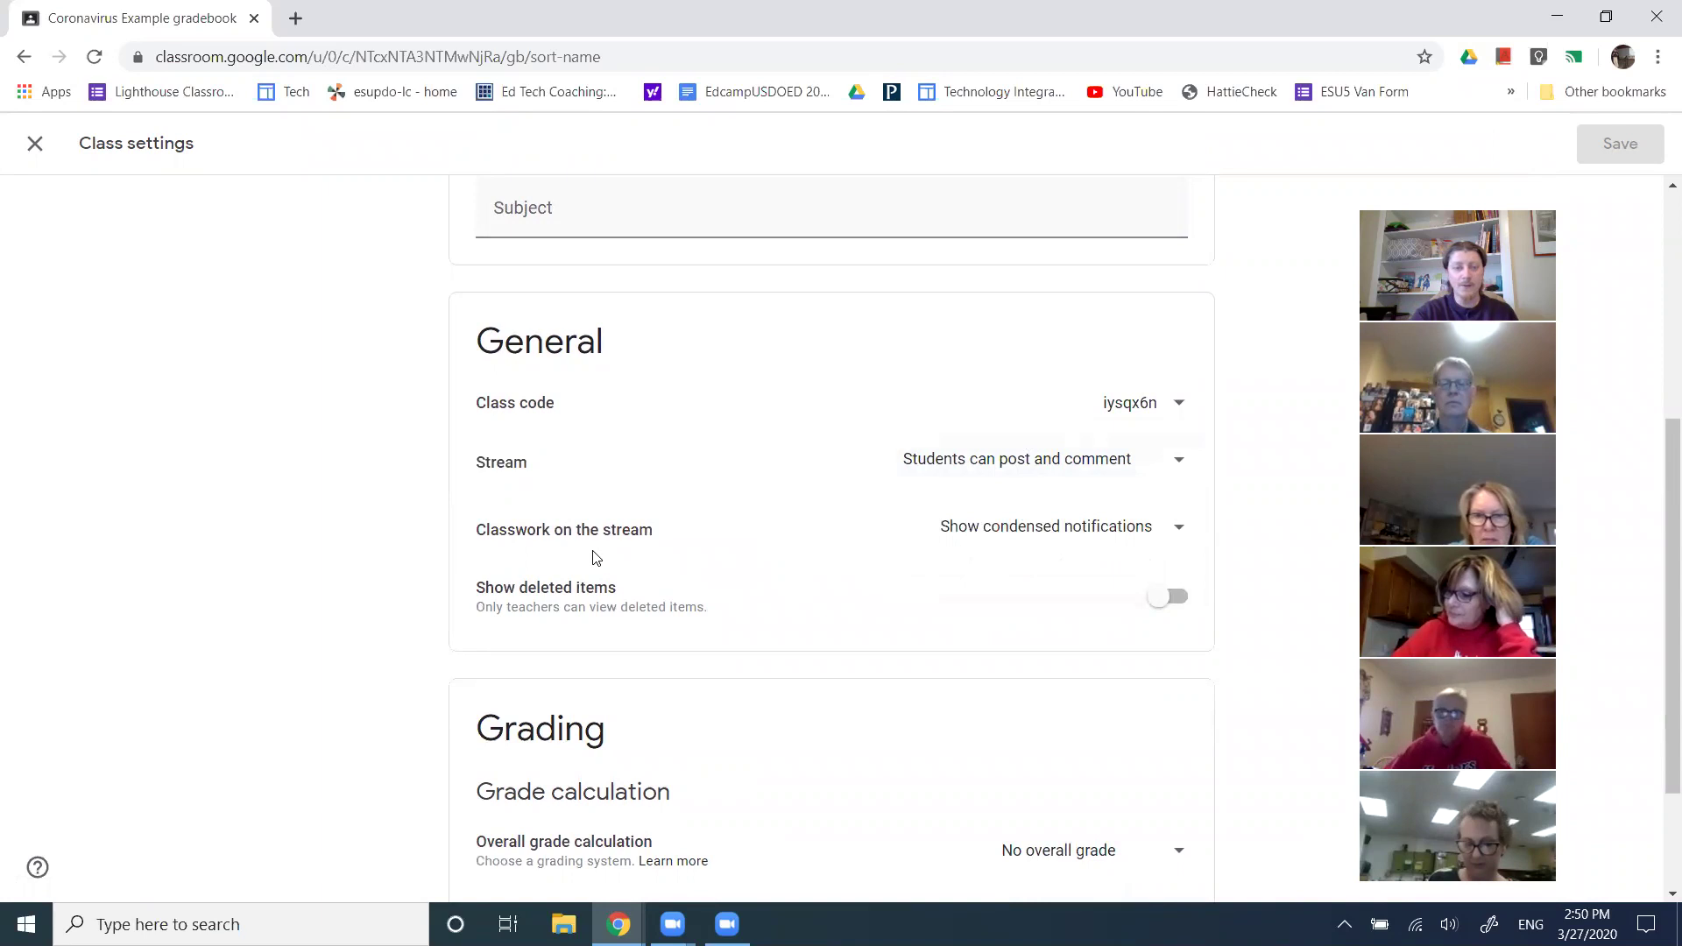
{"action": "left_click", "coordinate": [1004, 545]}
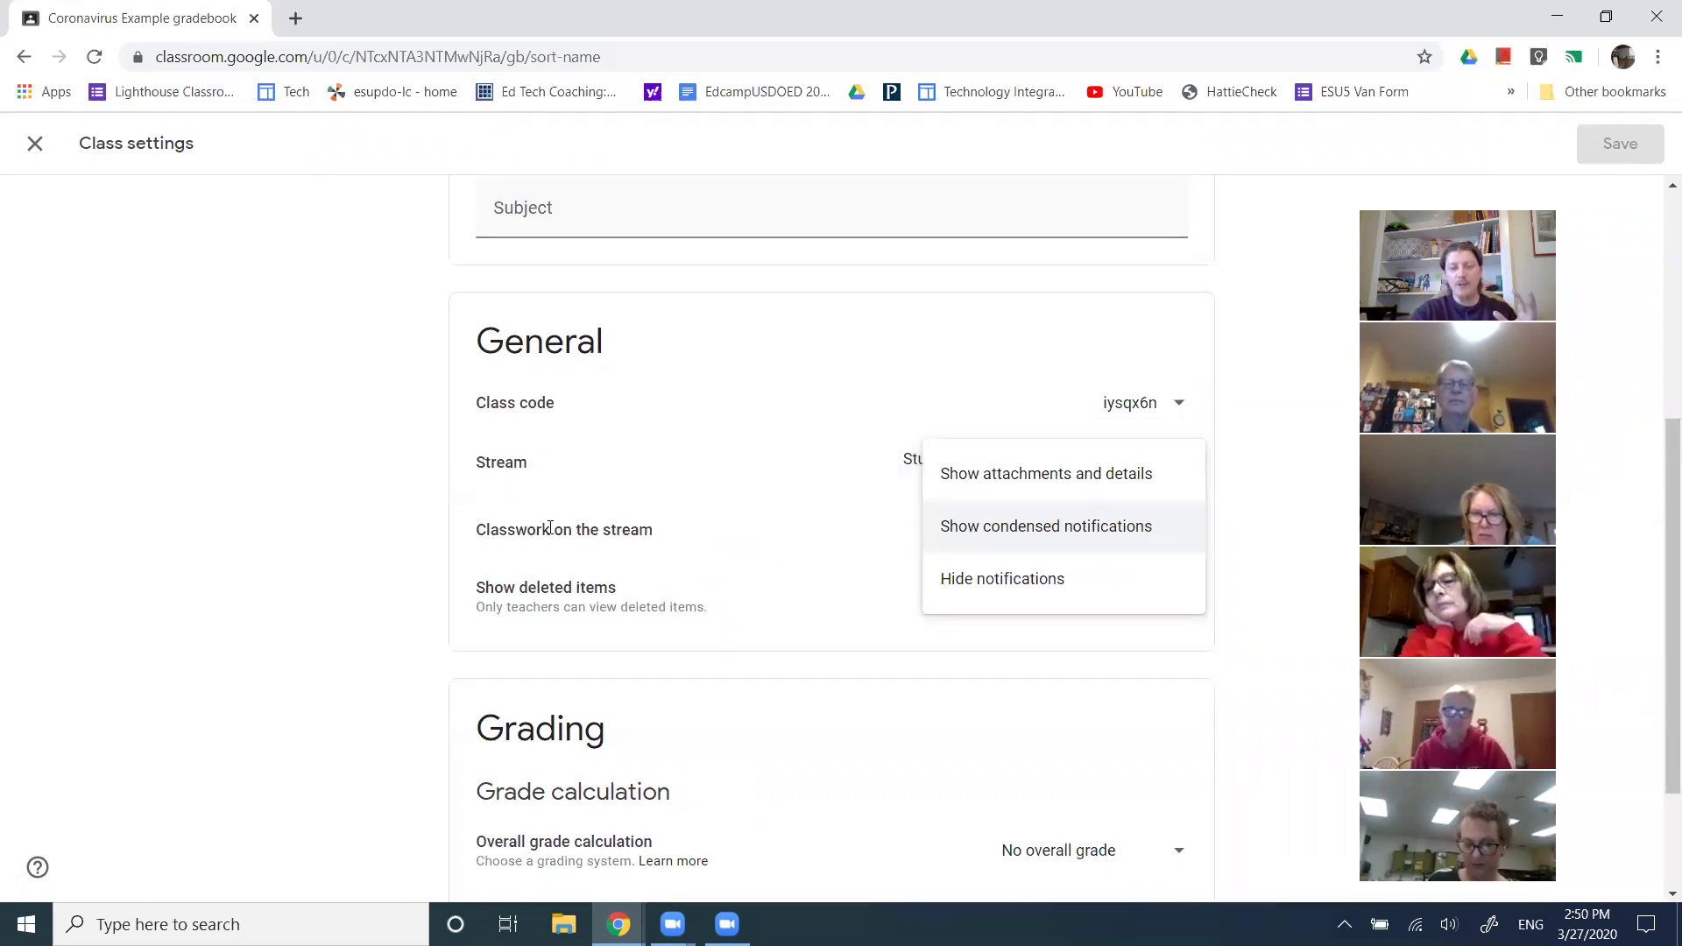
{"action": "left_click", "coordinate": [517, 521]}
{"action": "left_click_drag", "start_coordinate": [550, 530], "coordinate": [645, 533]}
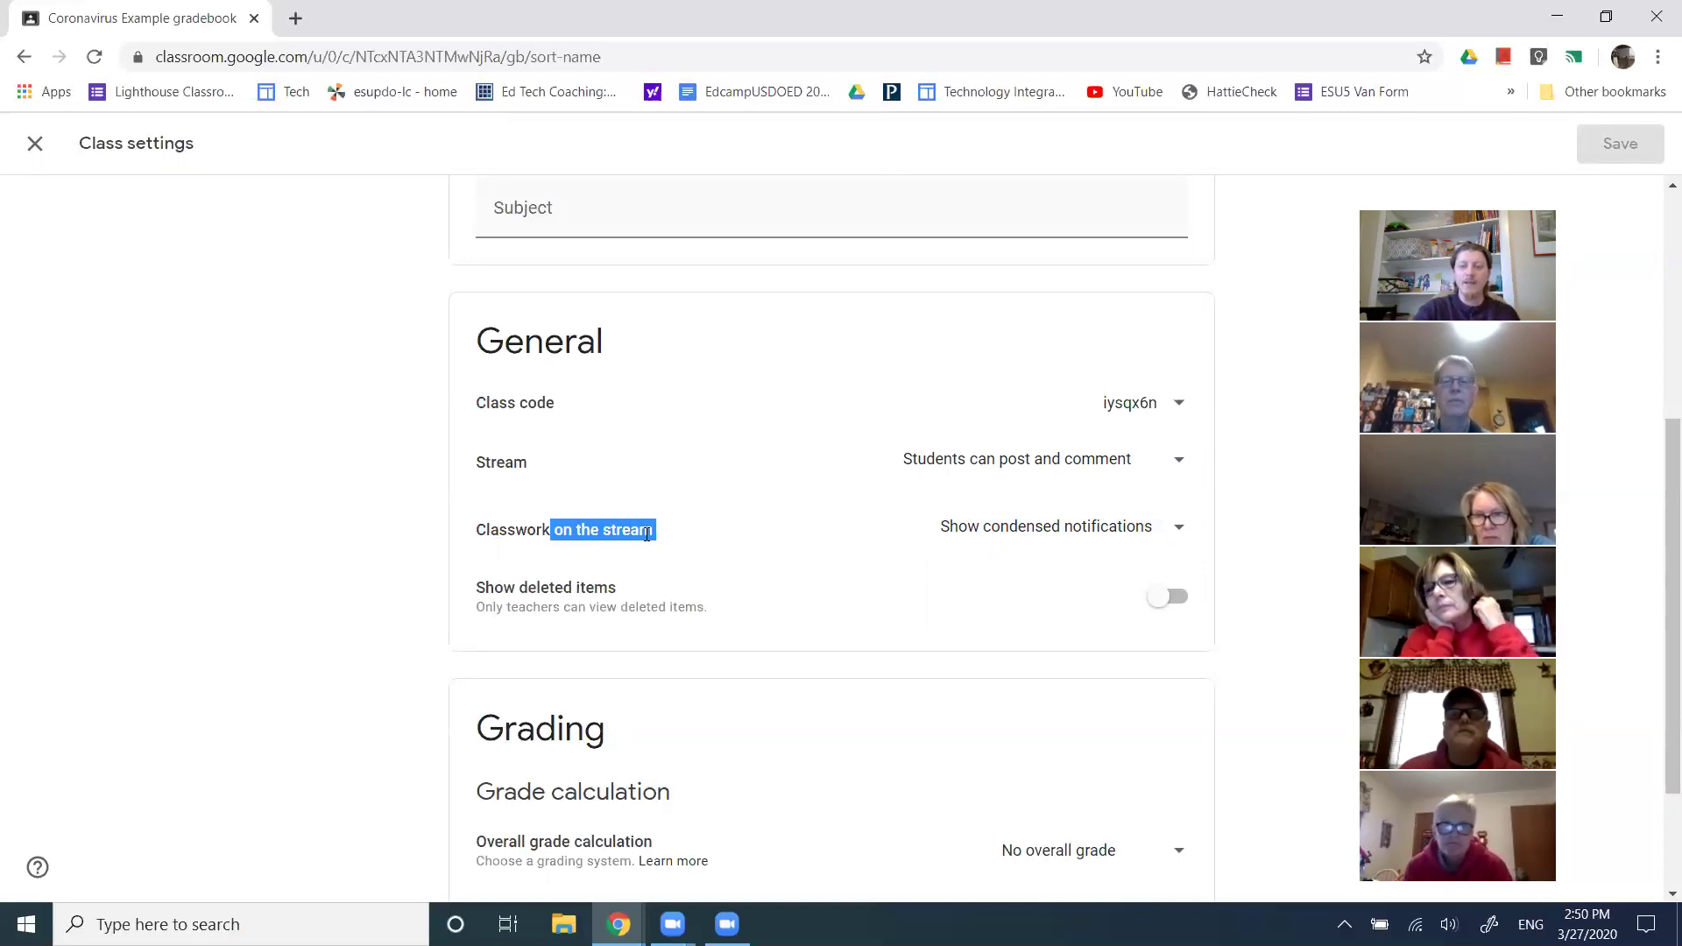
{"action": "left_click", "coordinate": [1076, 546]}
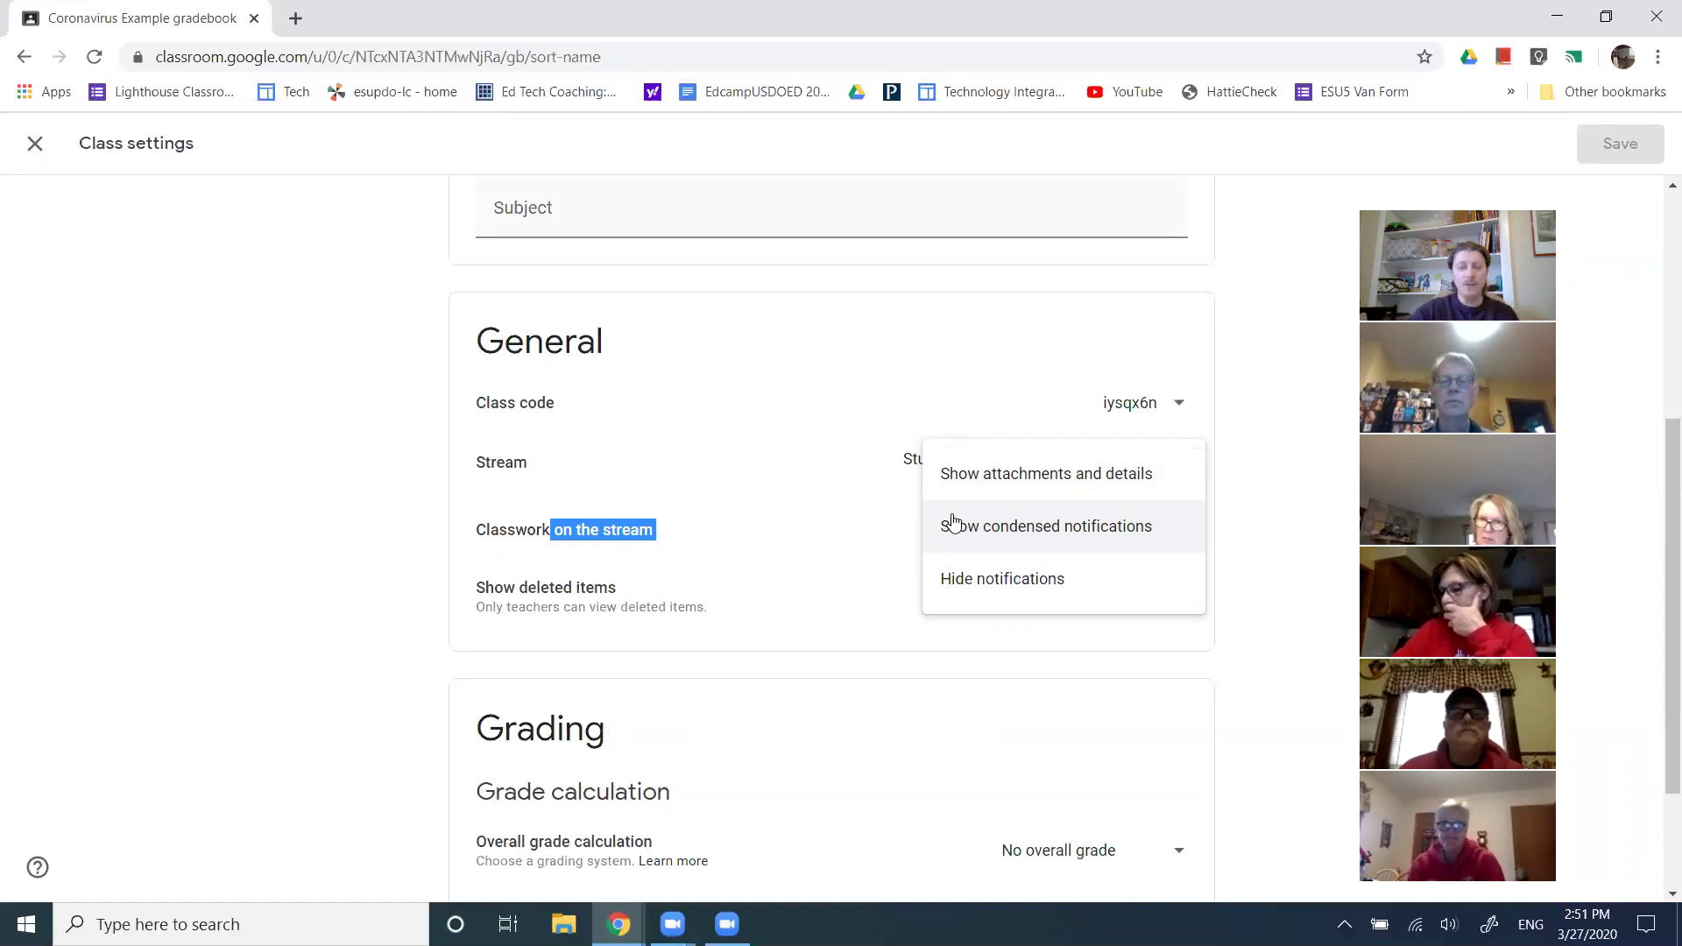
{"action": "left_click", "coordinate": [377, 580]}
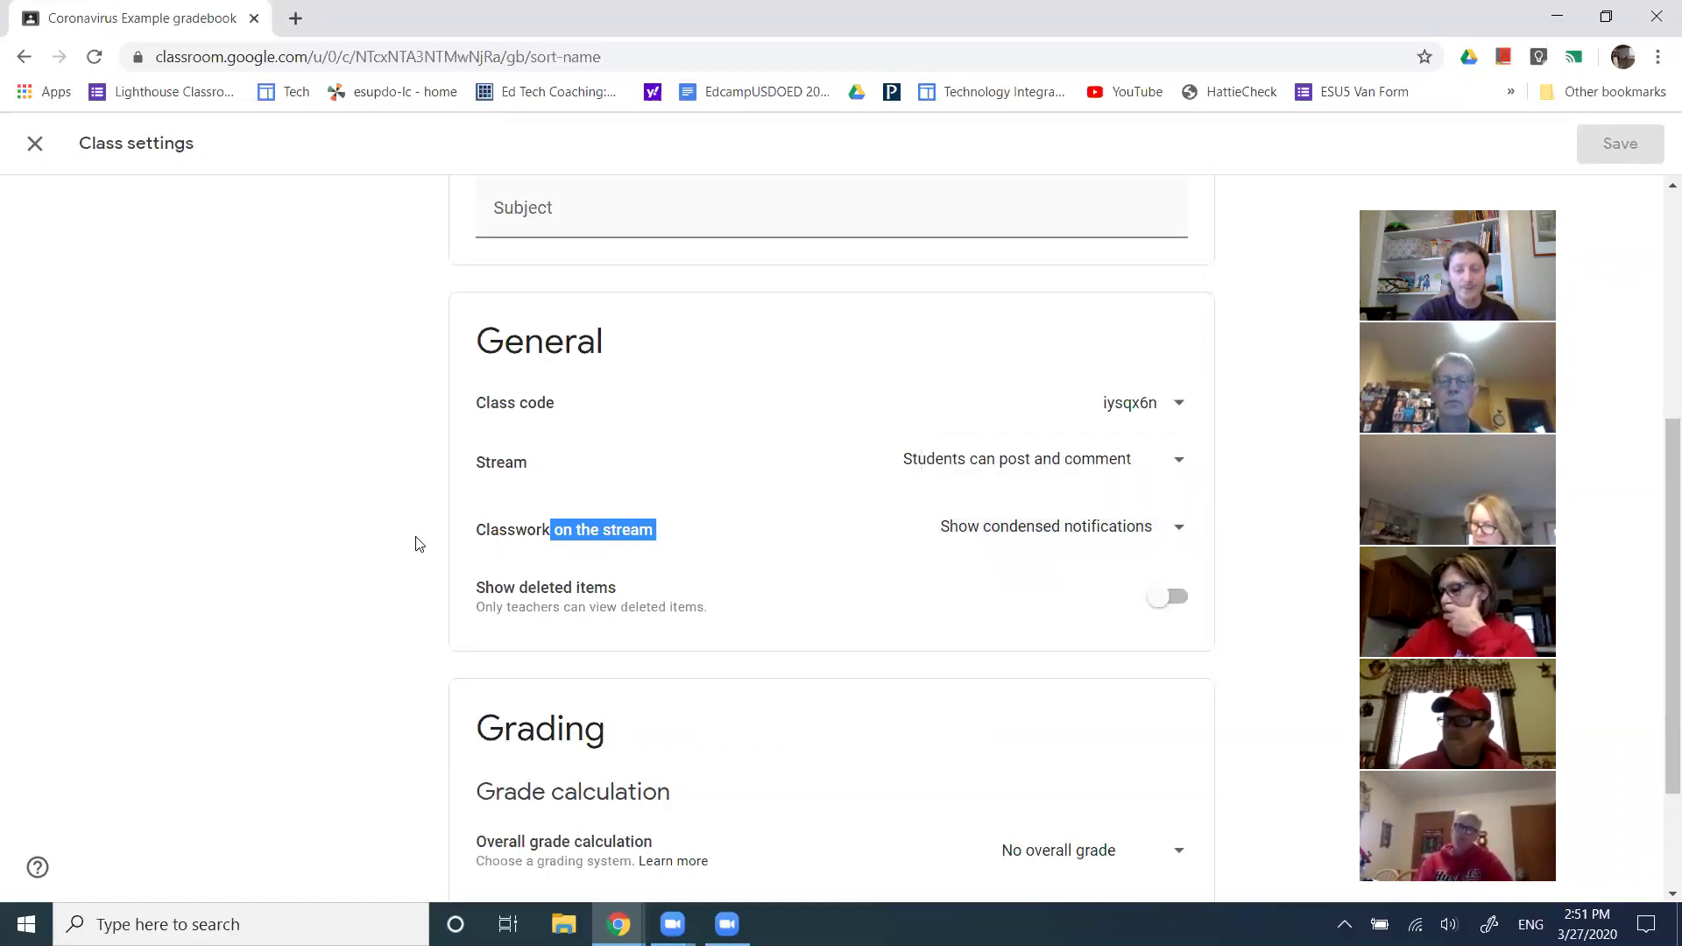
{"action": "scroll", "coordinate": [342, 625], "scroll_direction": "down", "scroll_amount": 2}
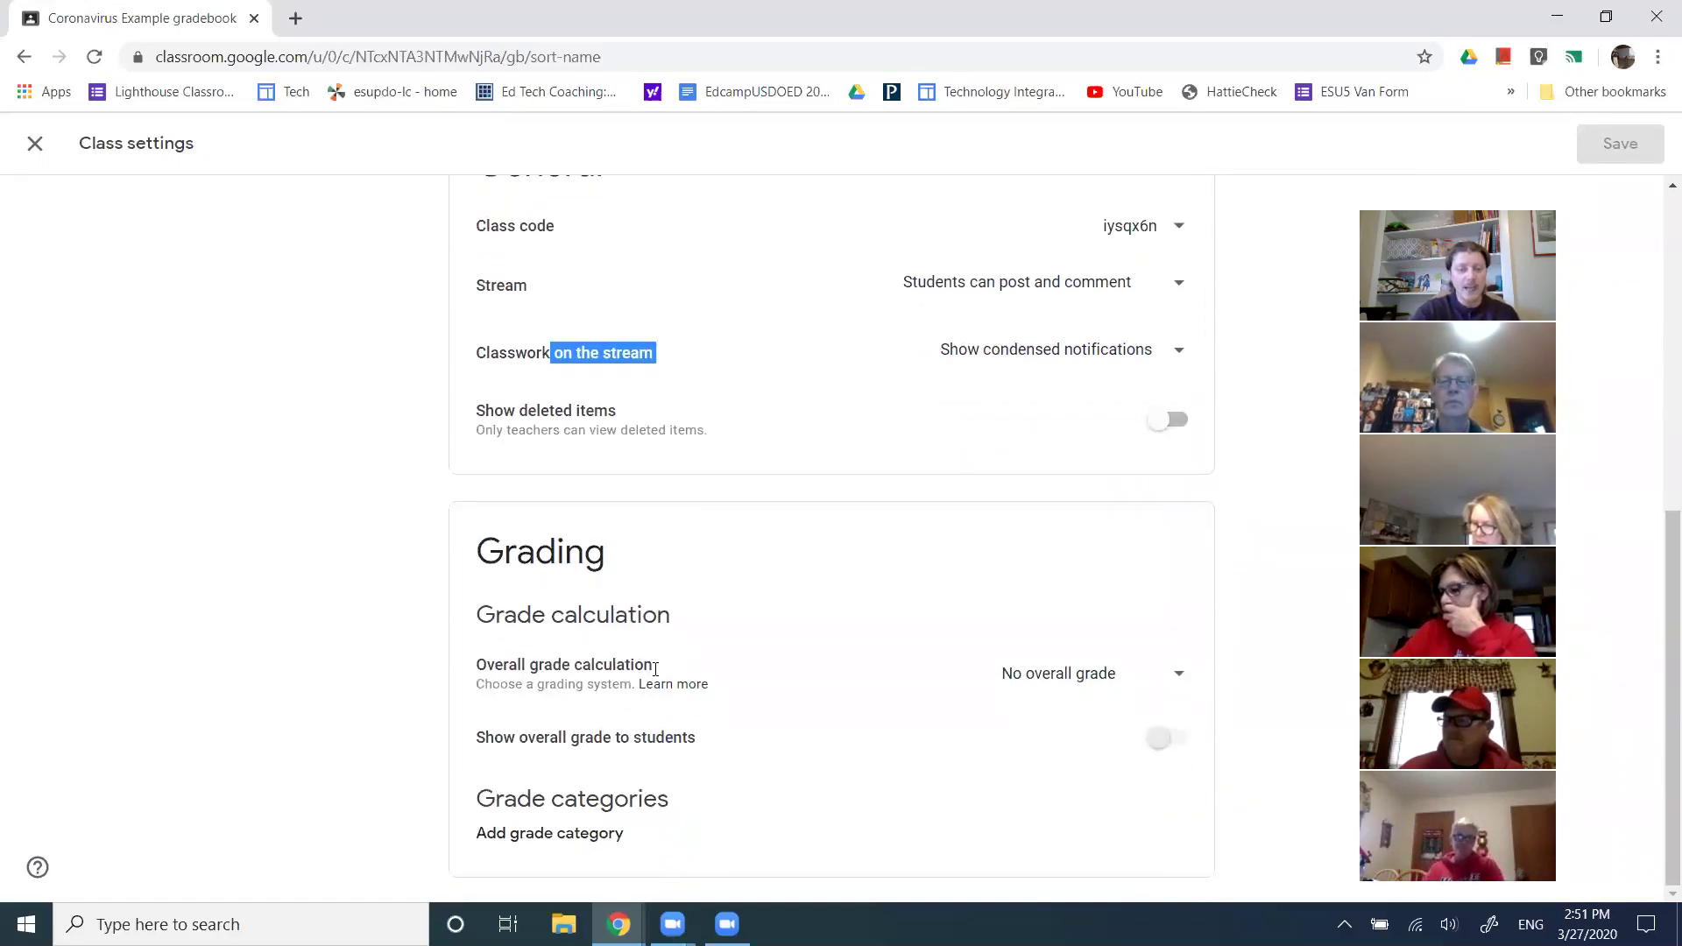
{"action": "left_click_drag", "start_coordinate": [496, 618], "coordinate": [620, 624]}
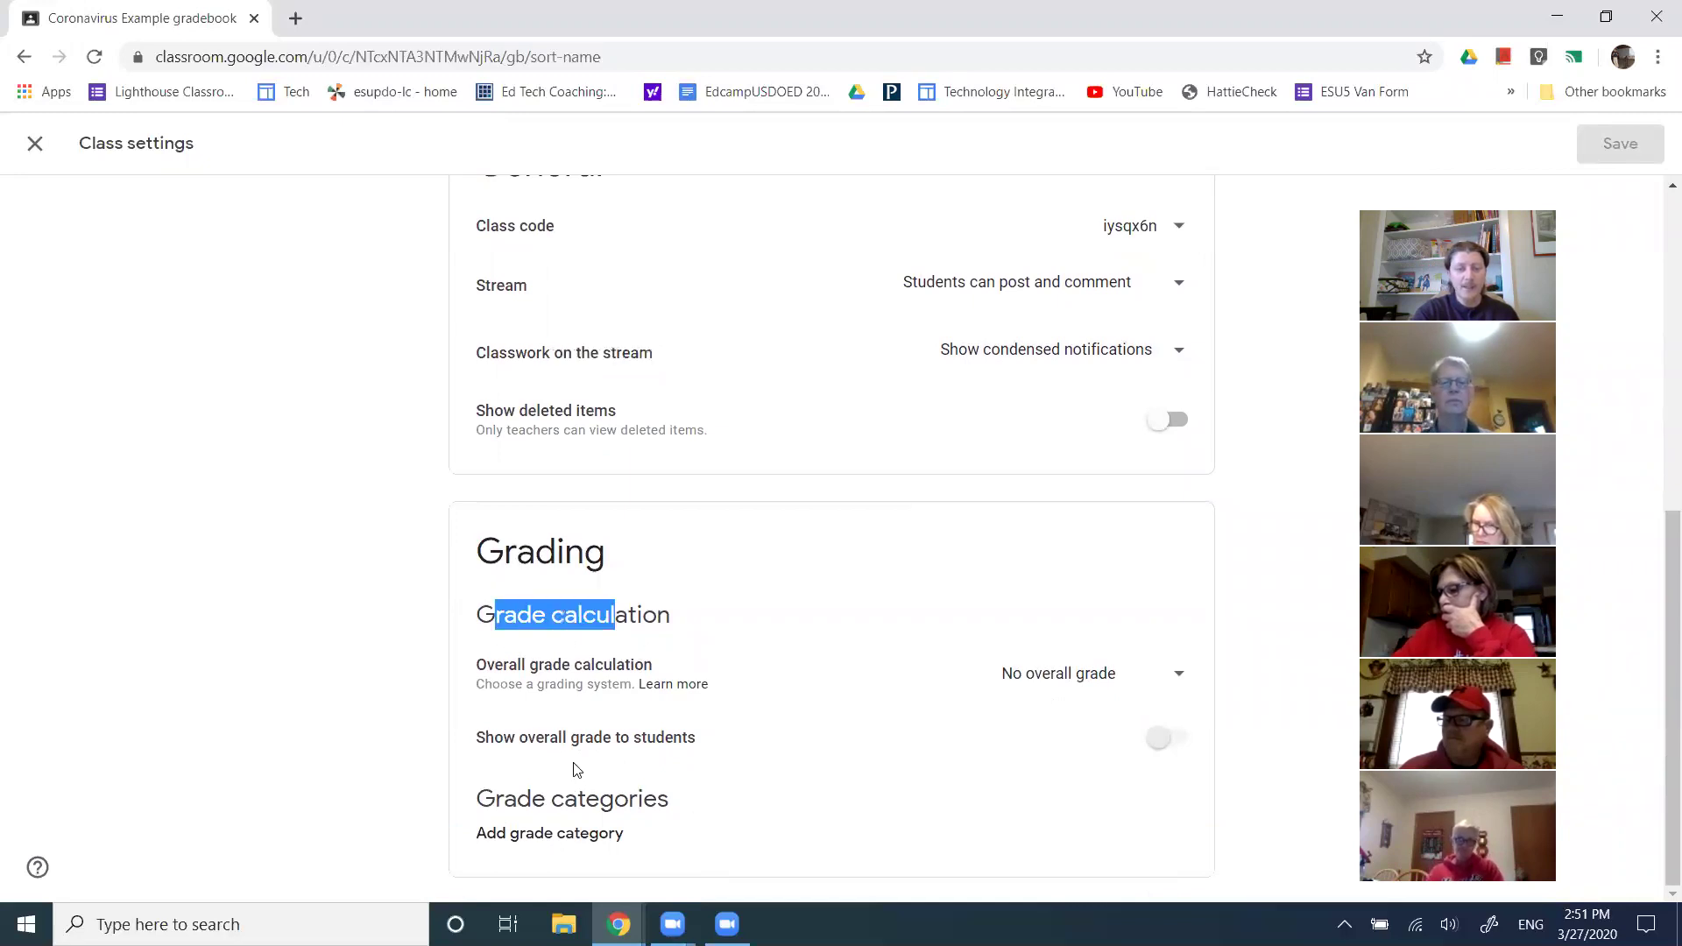
{"action": "left_click_drag", "start_coordinate": [494, 738], "coordinate": [647, 738]}
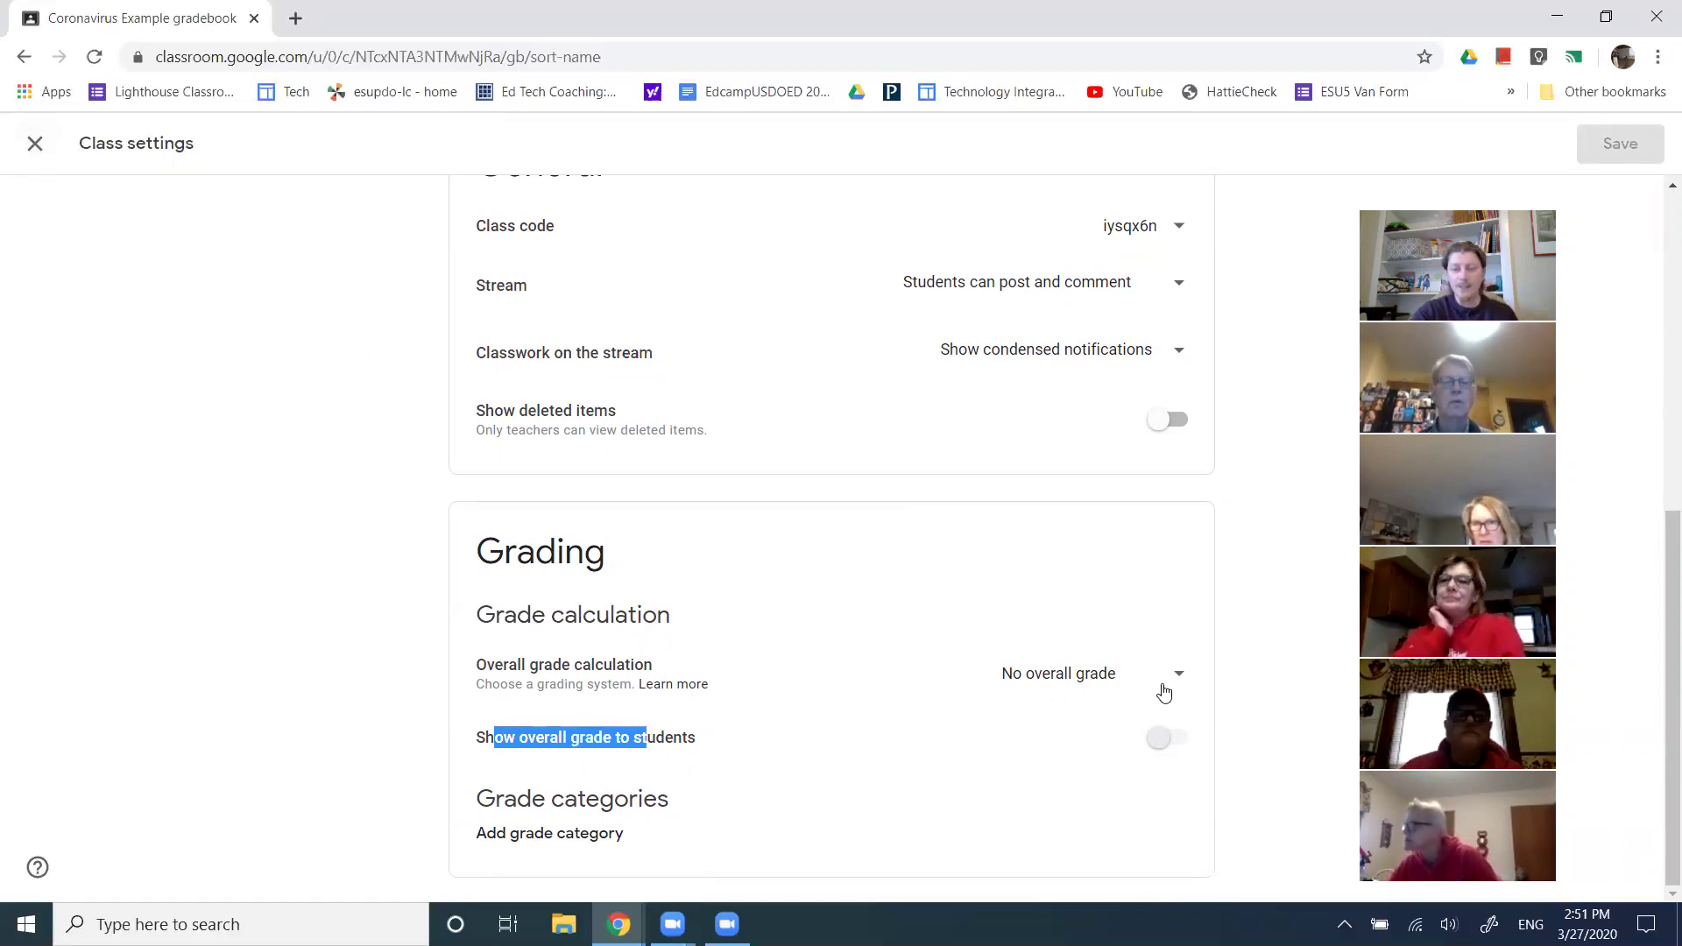
Close Class settings, reopen them briefly to review the page, then return to the Stream.
{"action": "left_click", "coordinate": [35, 143]}
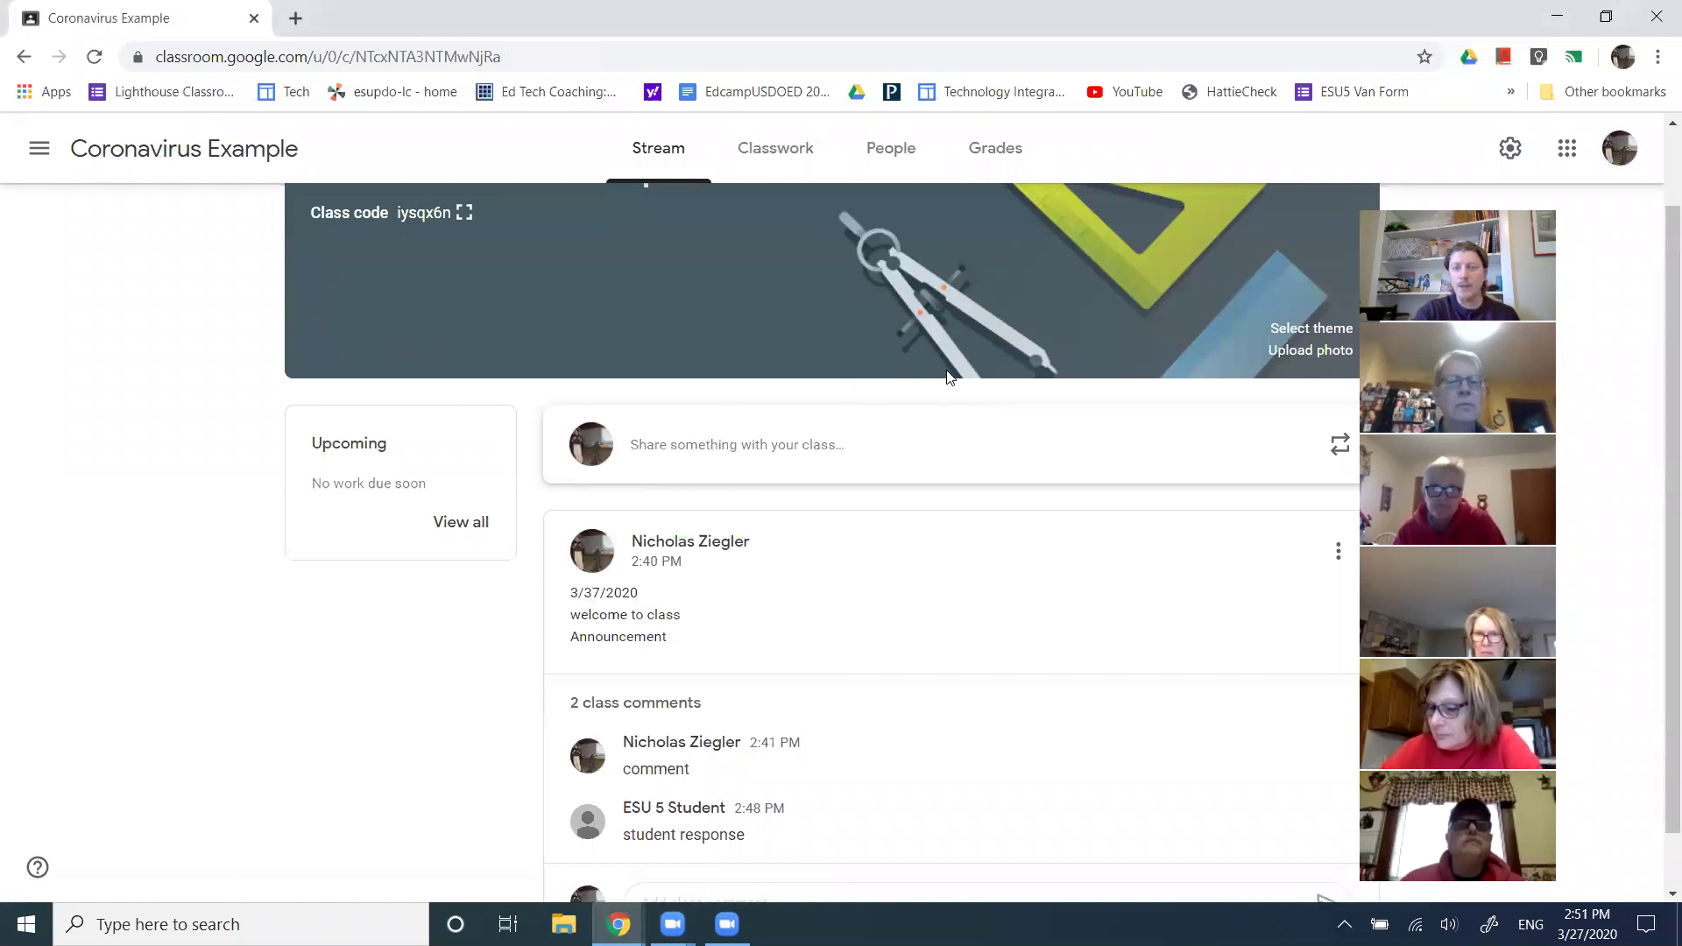
{"action": "left_click", "coordinate": [1511, 149]}
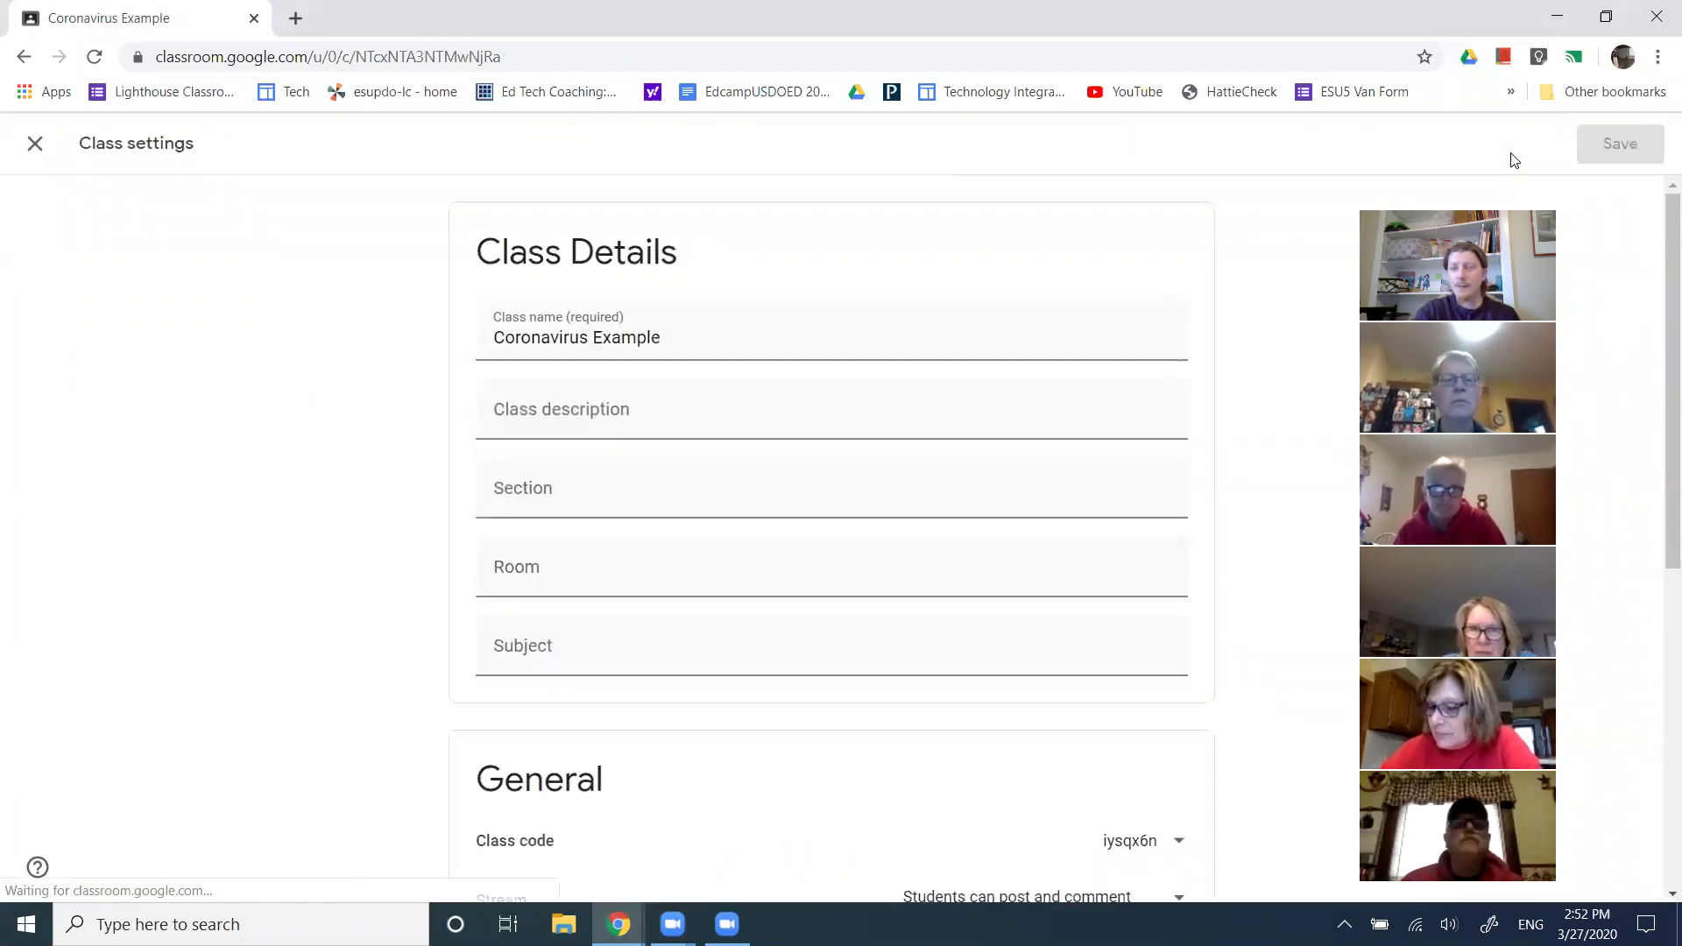
{"action": "left_click_drag", "start_coordinate": [195, 144], "coordinate": [104, 174]}
{"action": "scroll", "coordinate": [294, 618], "scroll_direction": "down", "scroll_amount": 7}
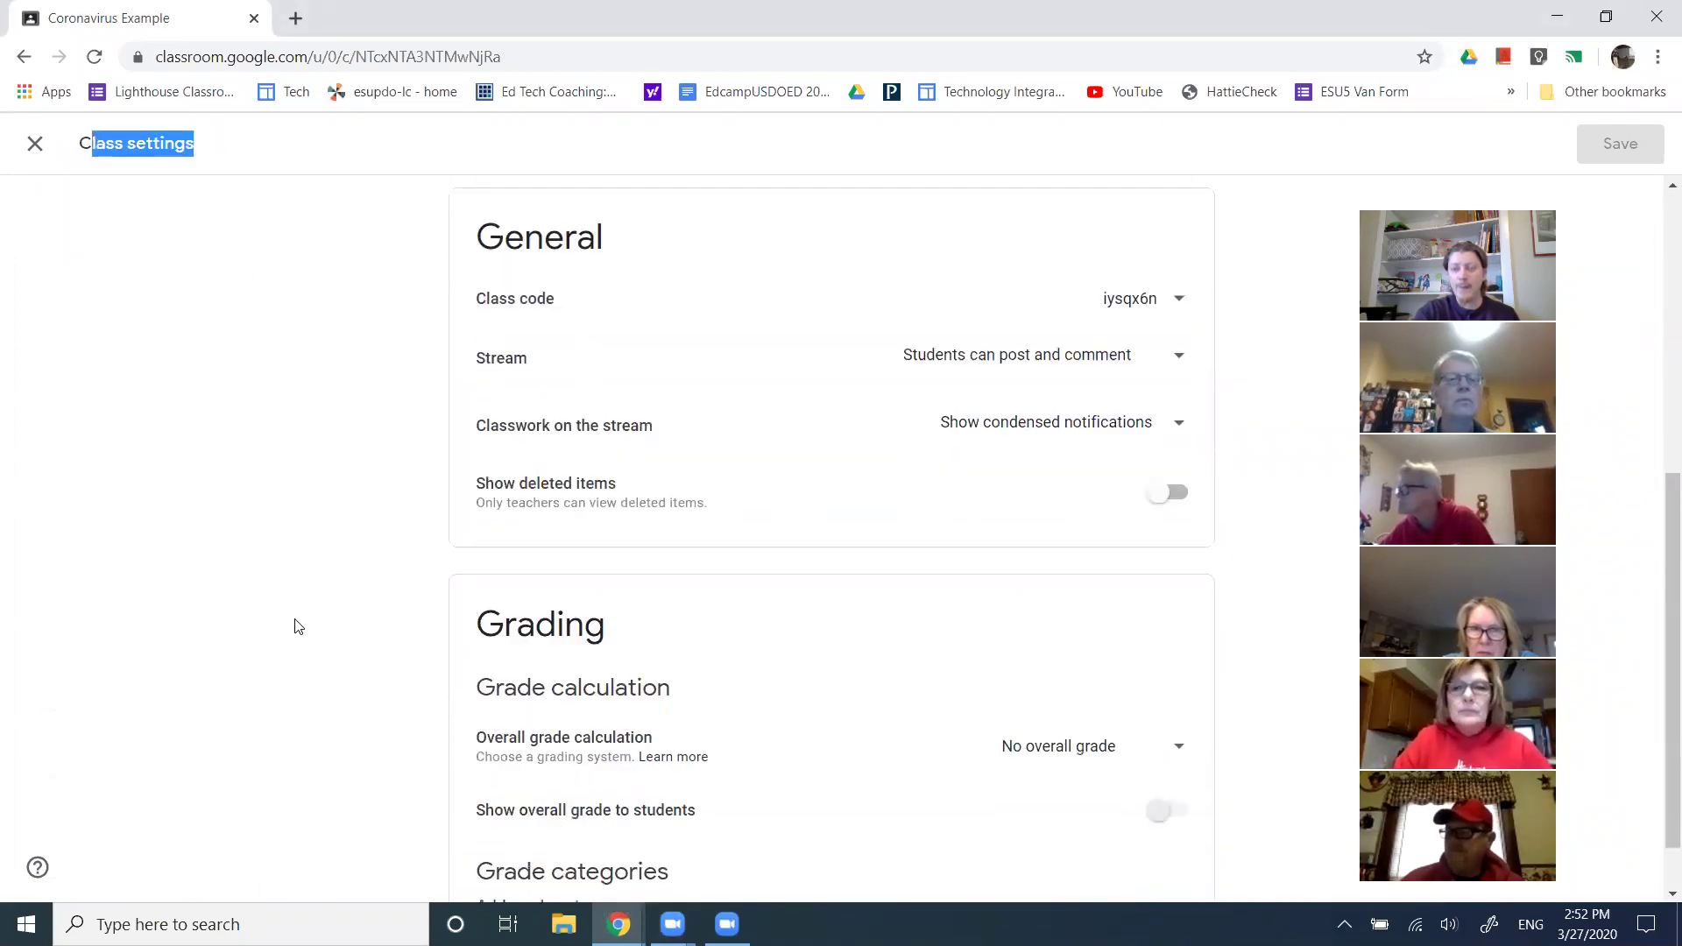
{"action": "scroll", "coordinate": [131, 351], "scroll_direction": "up", "scroll_amount": 3}
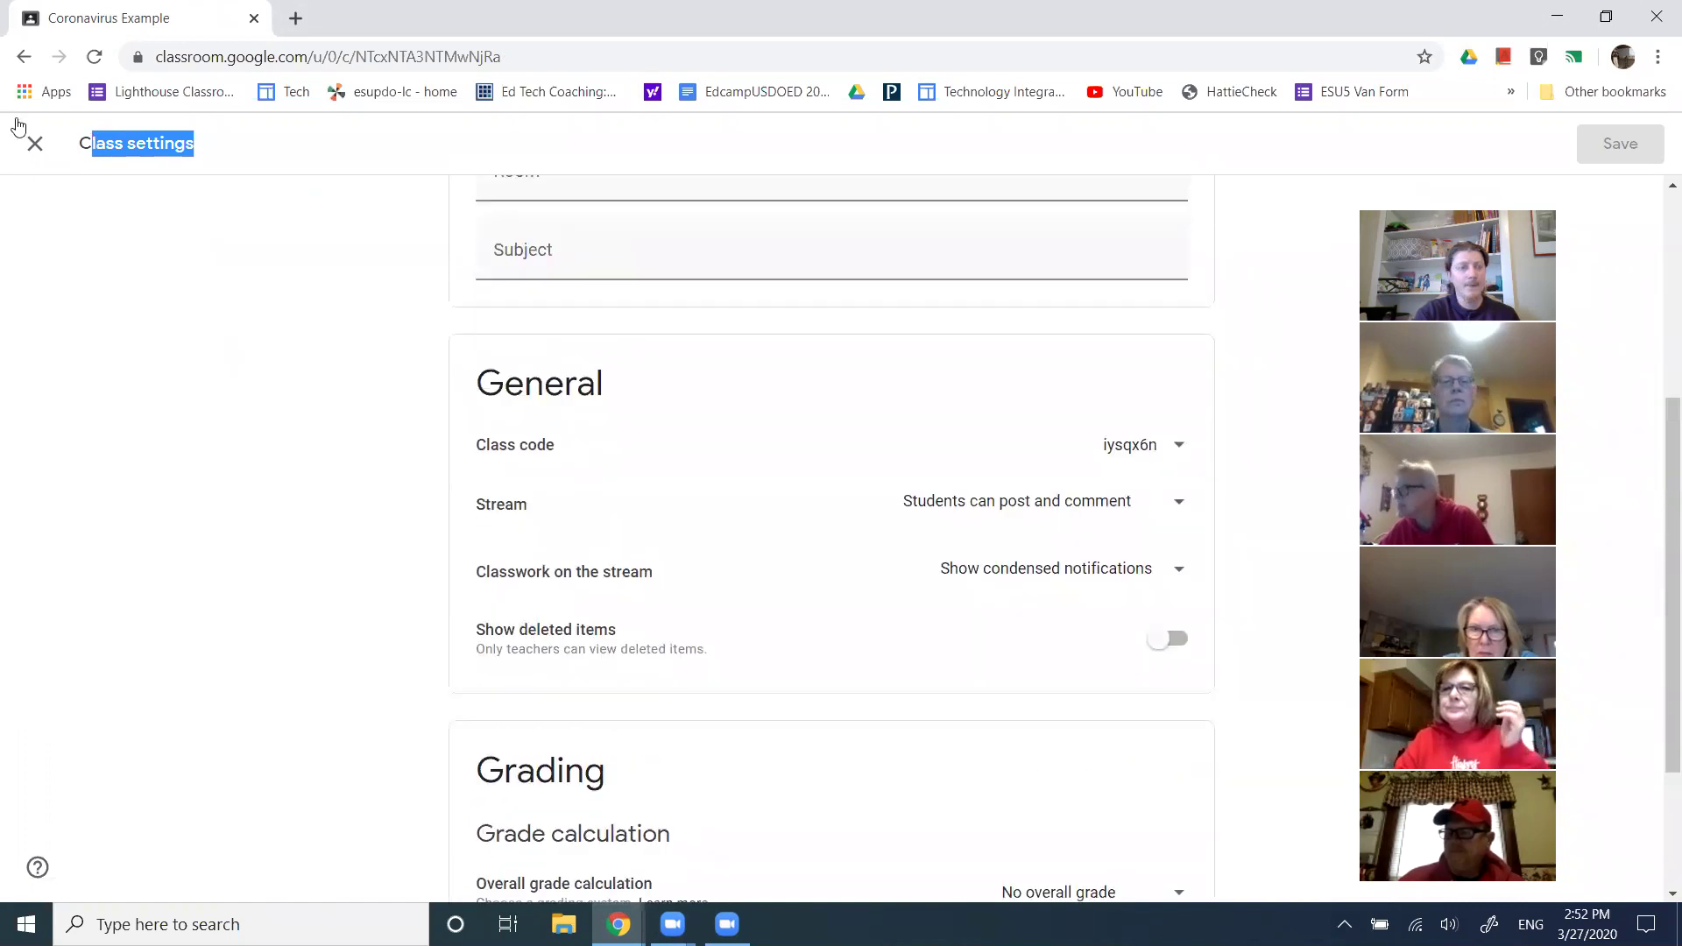
{"action": "left_click", "coordinate": [34, 163]}
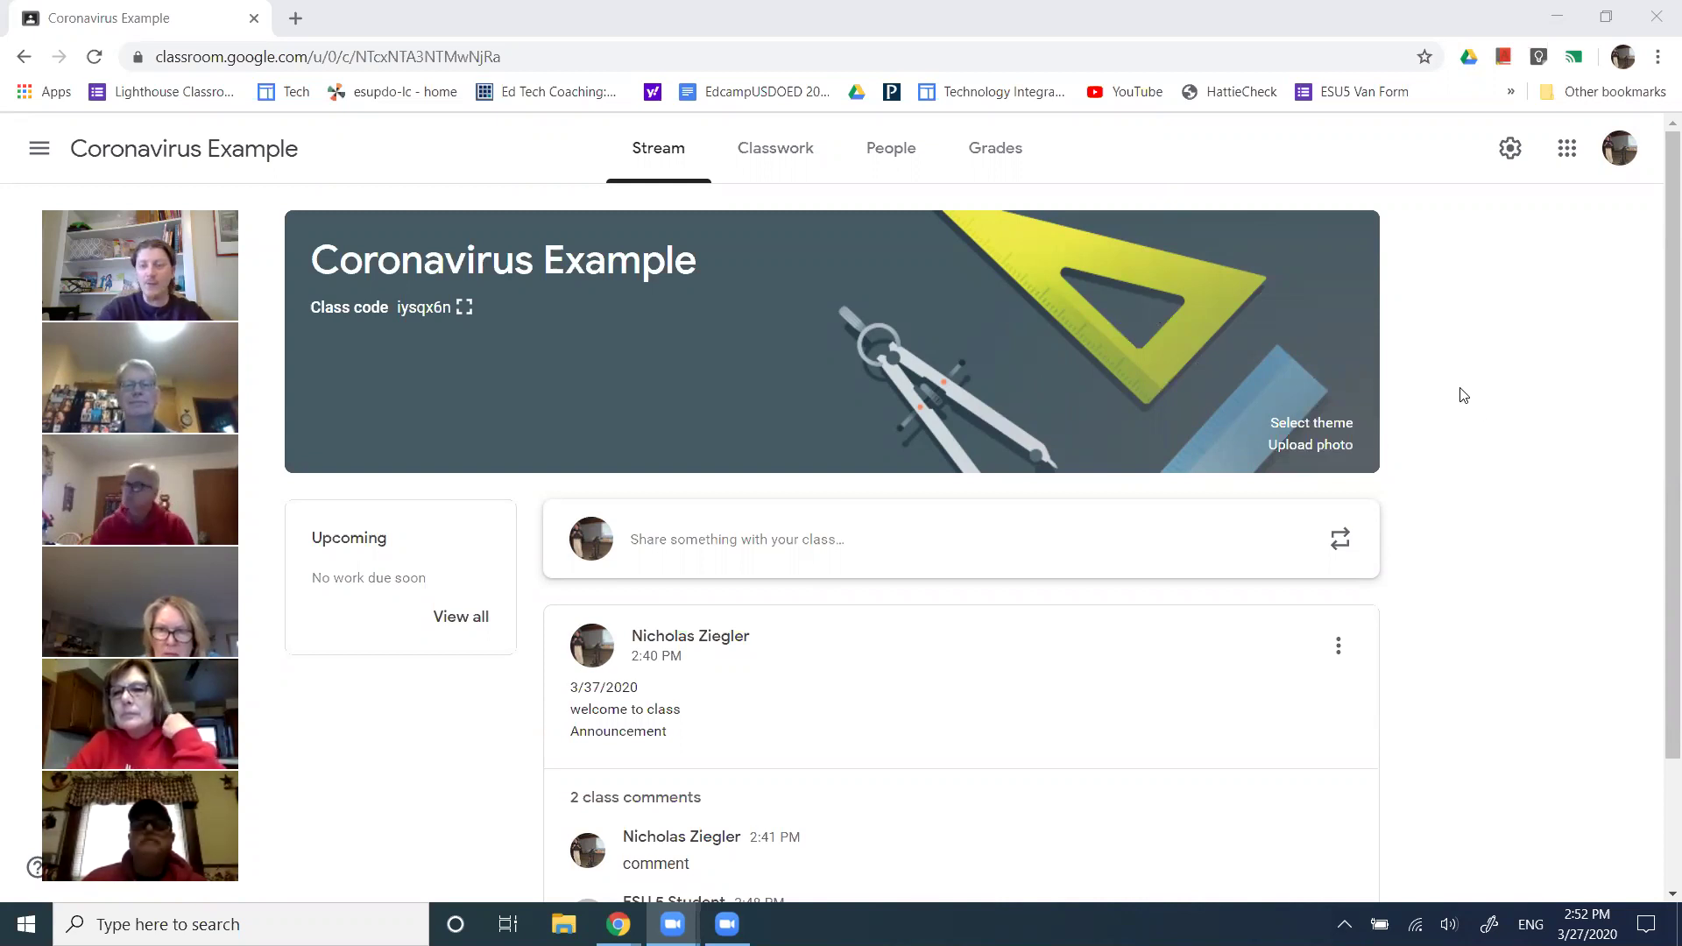
Choose the green globe image from the English & History gallery as the class theme.
{"action": "left_click", "coordinate": [1309, 424]}
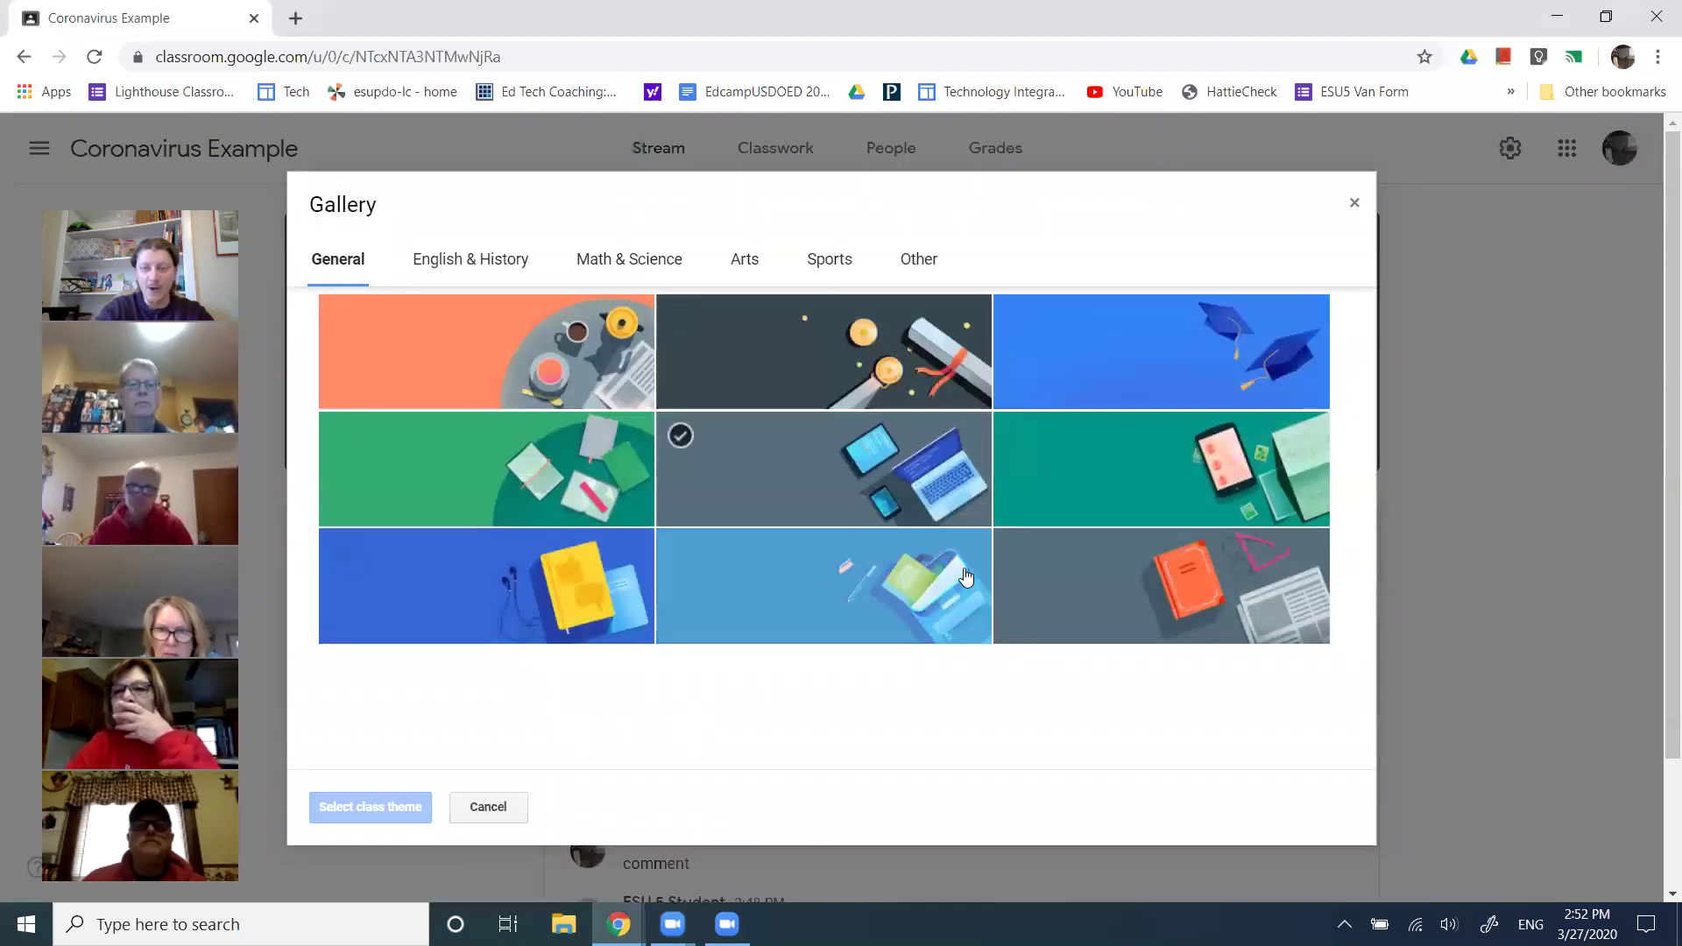
{"action": "left_click", "coordinate": [1095, 491]}
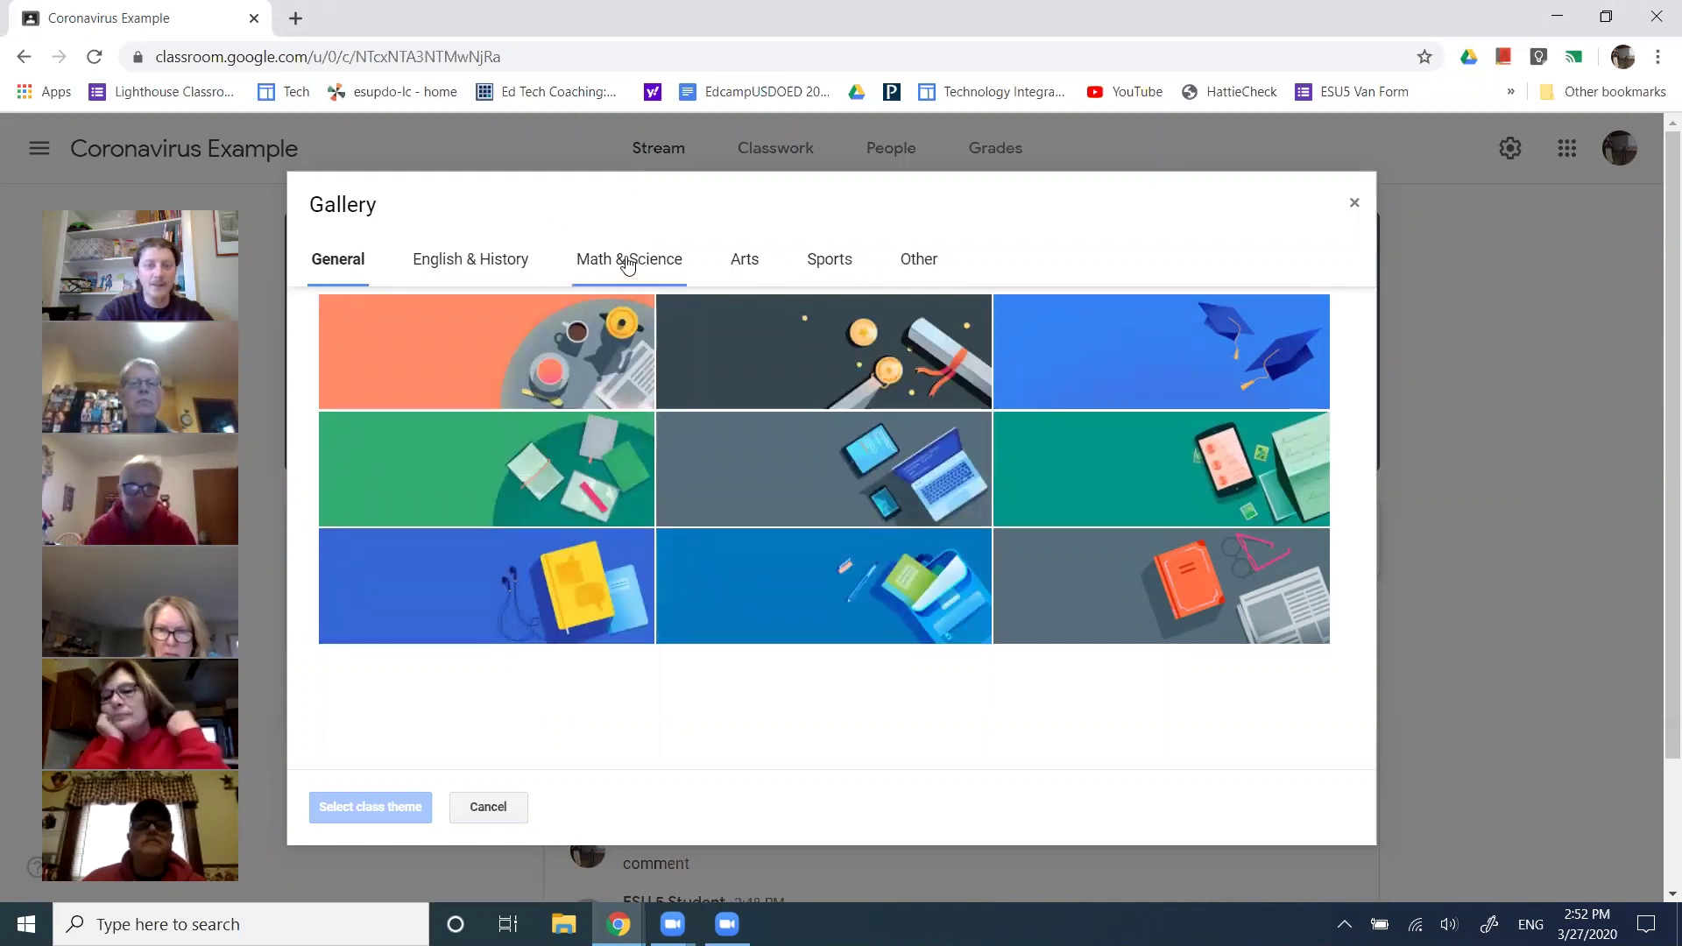
{"action": "left_click", "coordinate": [489, 267]}
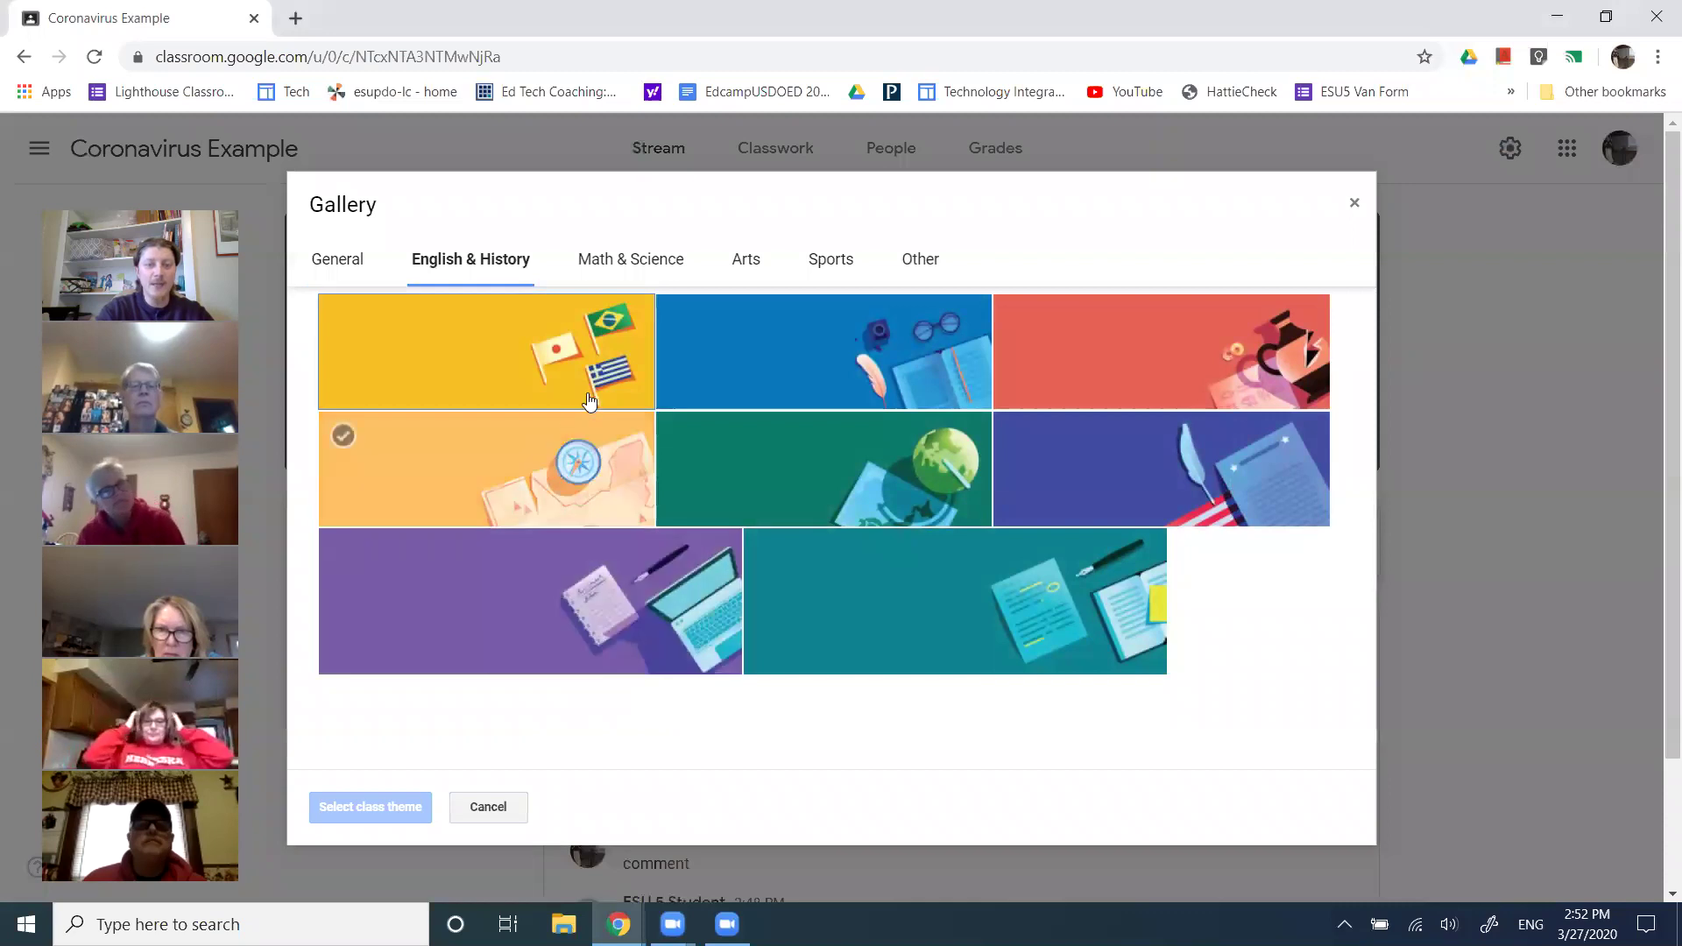
{"action": "left_click", "coordinate": [512, 360]}
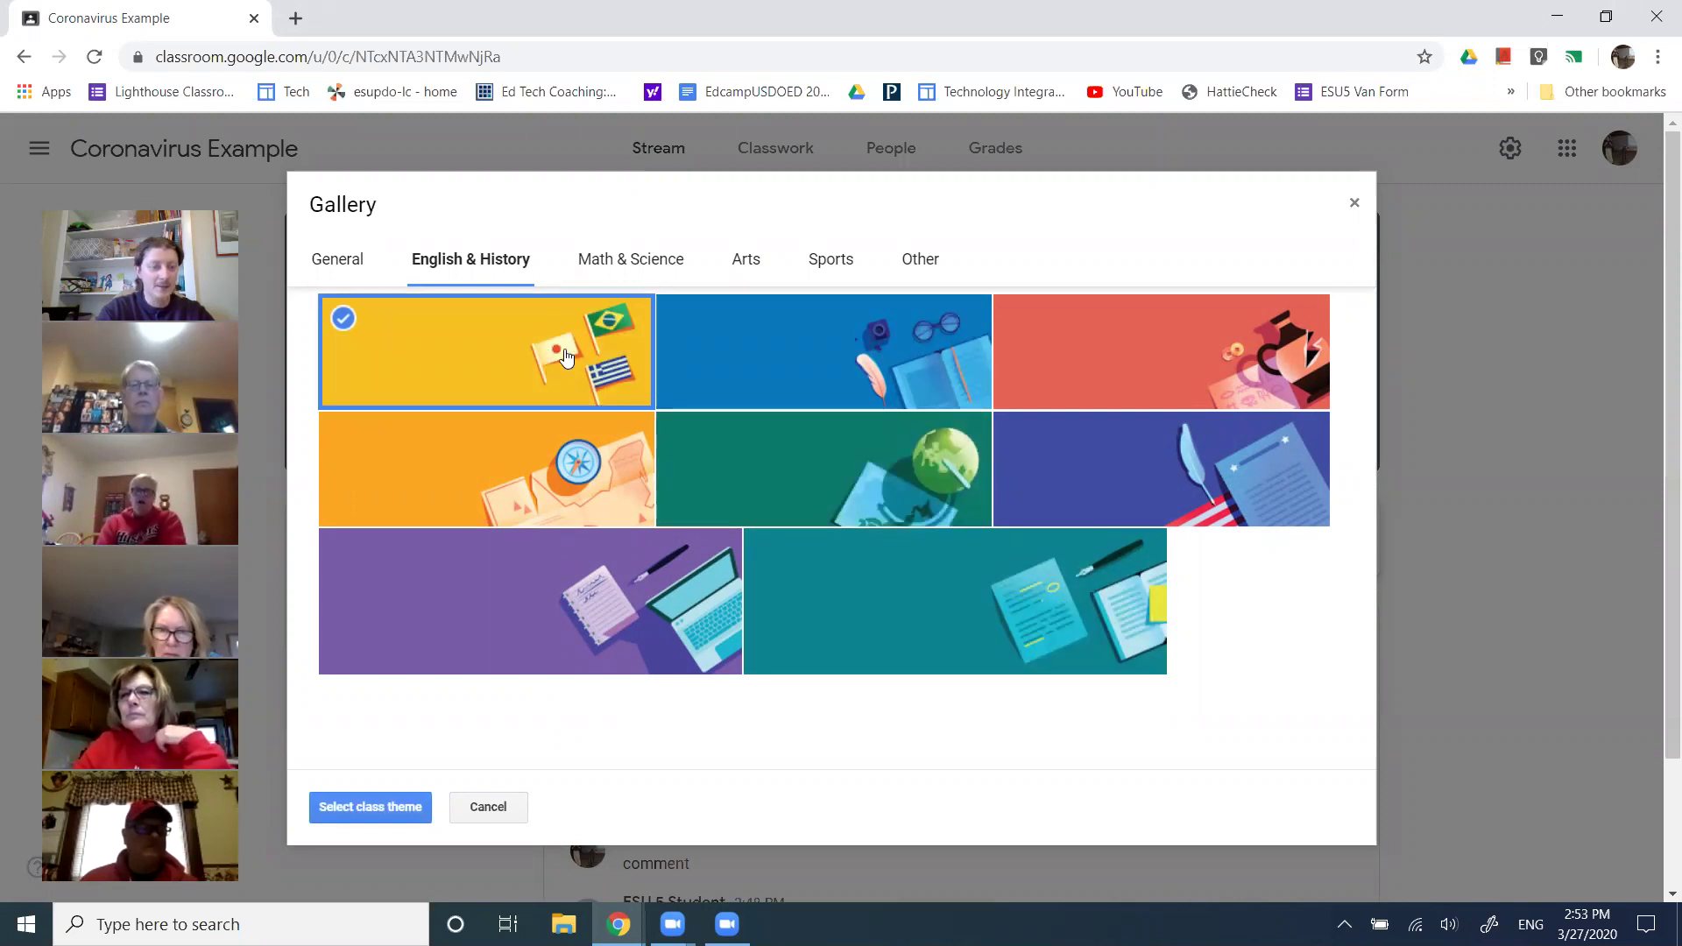
{"action": "left_click", "coordinate": [800, 508]}
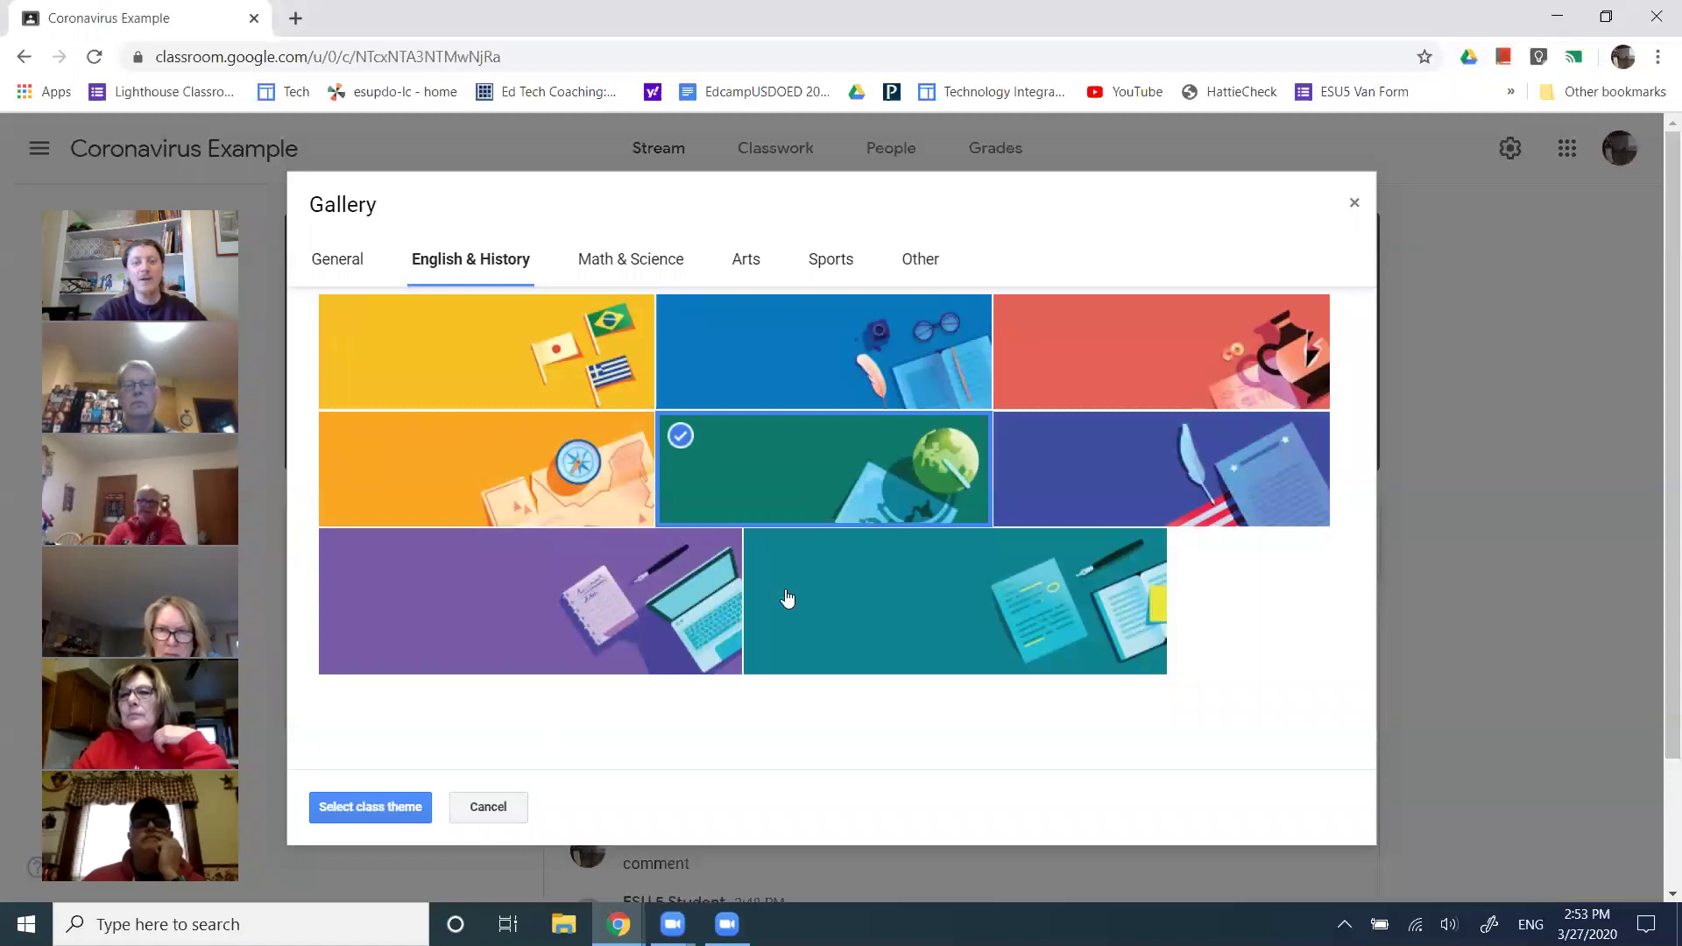
{"action": "left_click", "coordinate": [359, 808]}
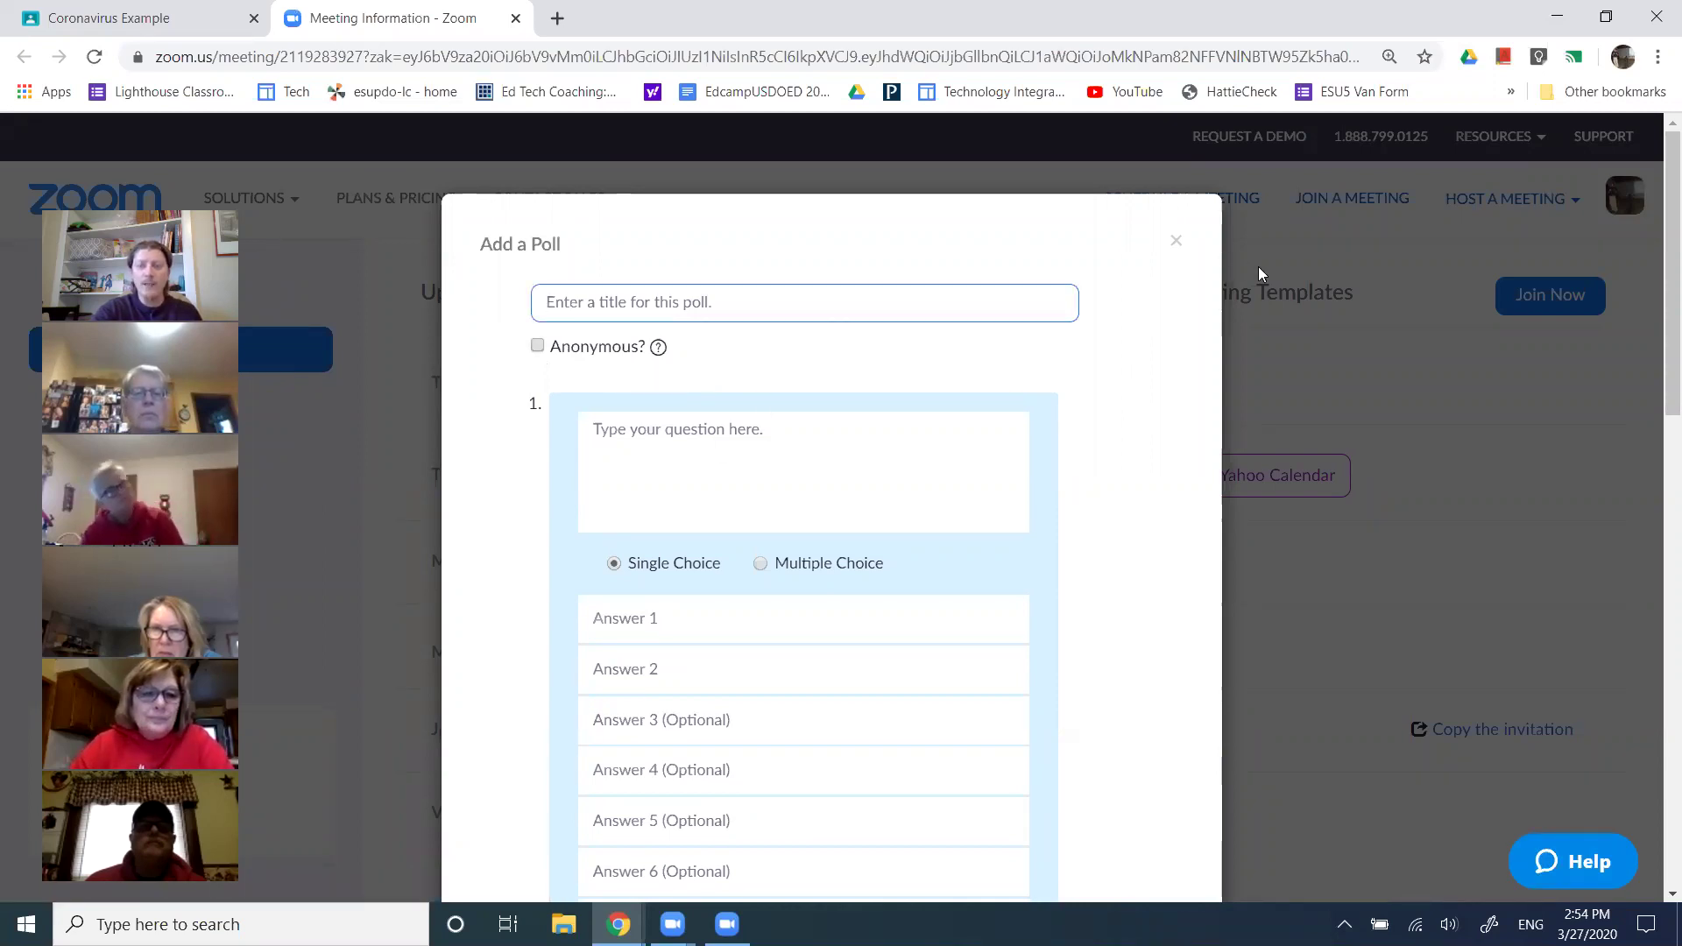
Cancel the blank Add a Poll form without saving it.
{"action": "left_click", "coordinate": [905, 309]}
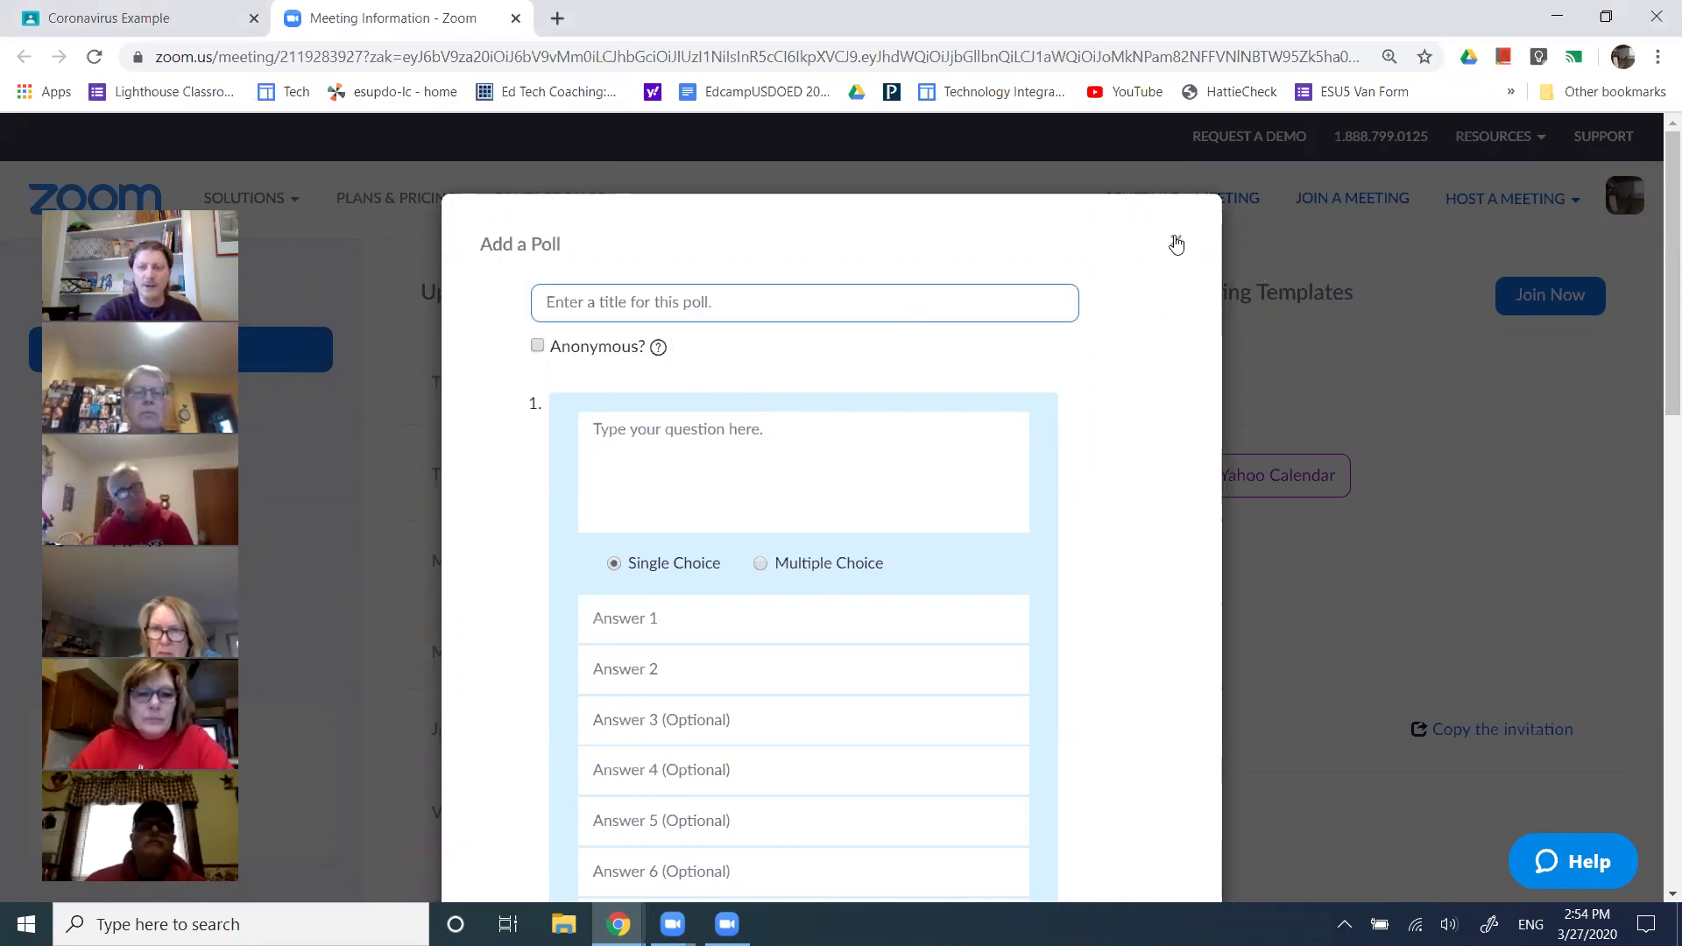
{"action": "scroll", "coordinate": [1085, 491], "scroll_direction": "down", "scroll_amount": 7}
{"action": "scroll", "coordinate": [1167, 740], "scroll_direction": "up", "scroll_amount": 1}
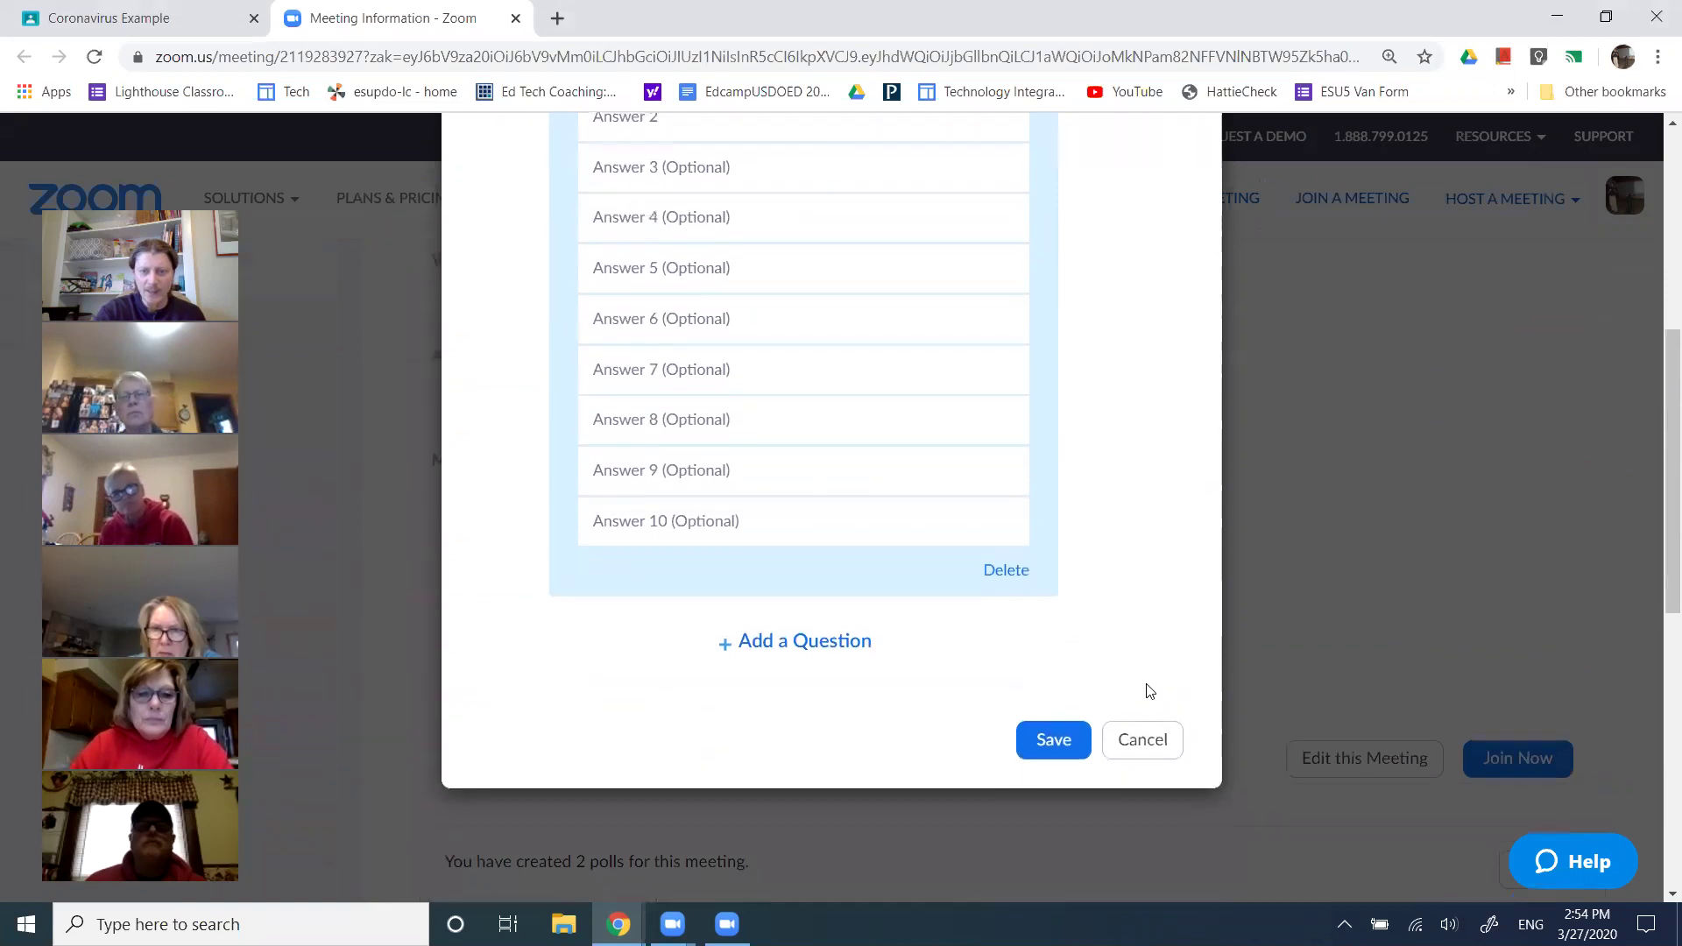
{"action": "left_click", "coordinate": [1155, 748]}
{"action": "scroll", "coordinate": [534, 533], "scroll_direction": "up", "scroll_amount": 6}
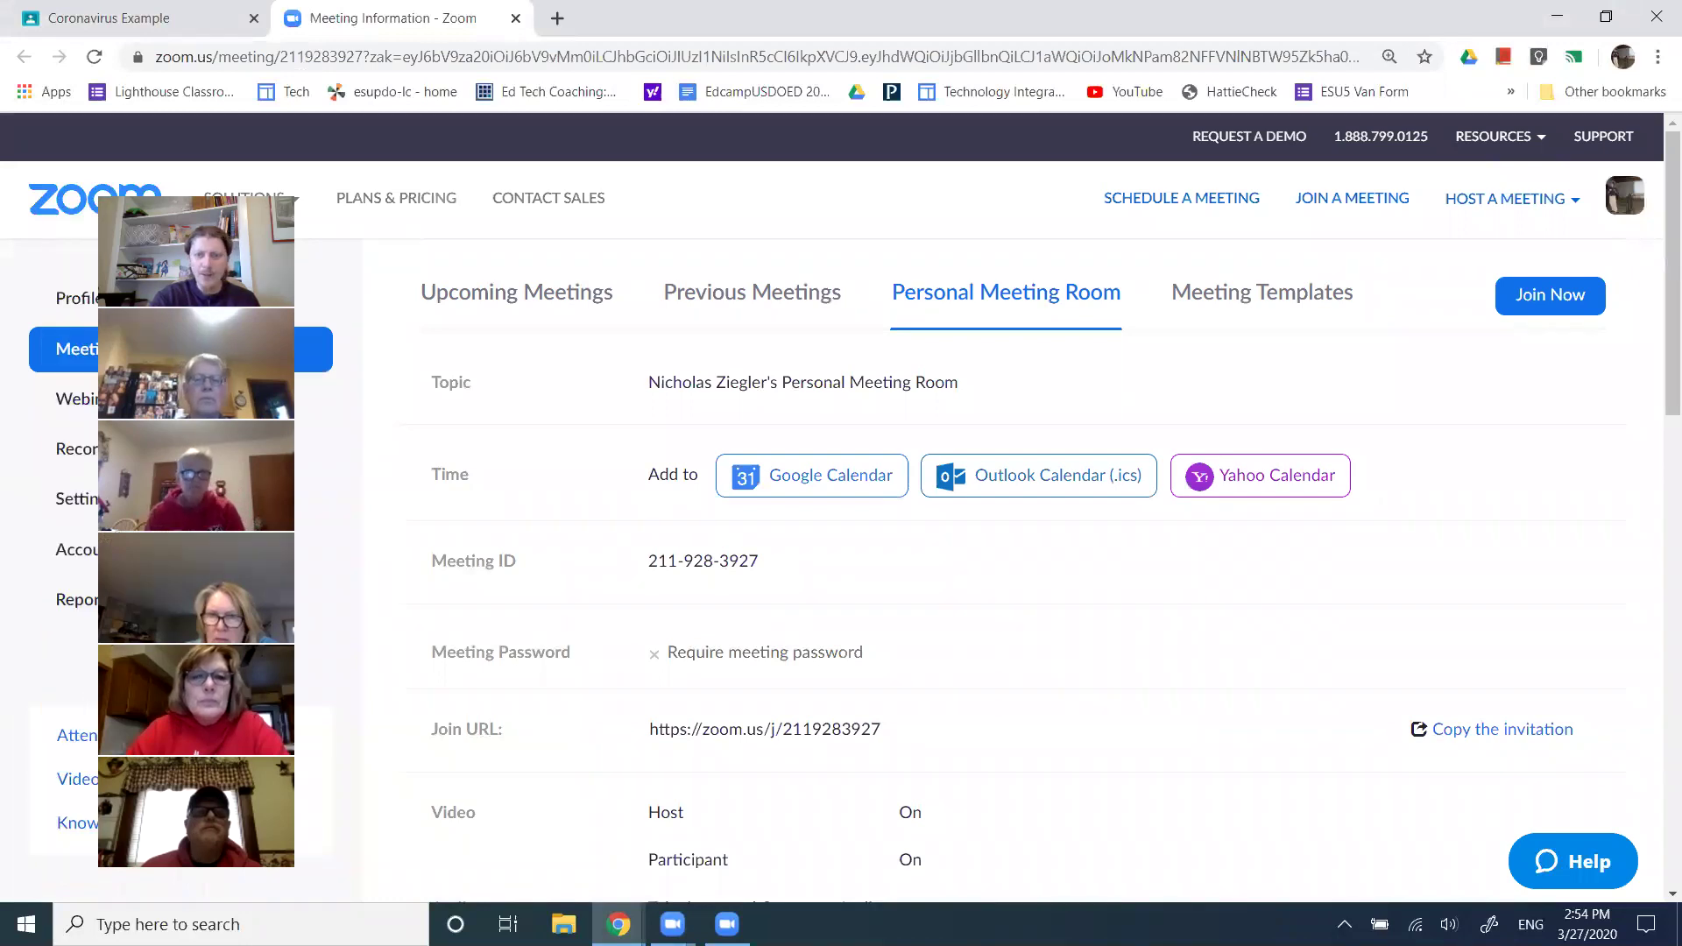
Expand Poll 1, Self Assessment, and highlight its question to show its results.
{"action": "scroll", "coordinate": [940, 428], "scroll_direction": "down", "scroll_amount": 1}
{"action": "scroll", "coordinate": [940, 428], "scroll_direction": "down", "scroll_amount": 7}
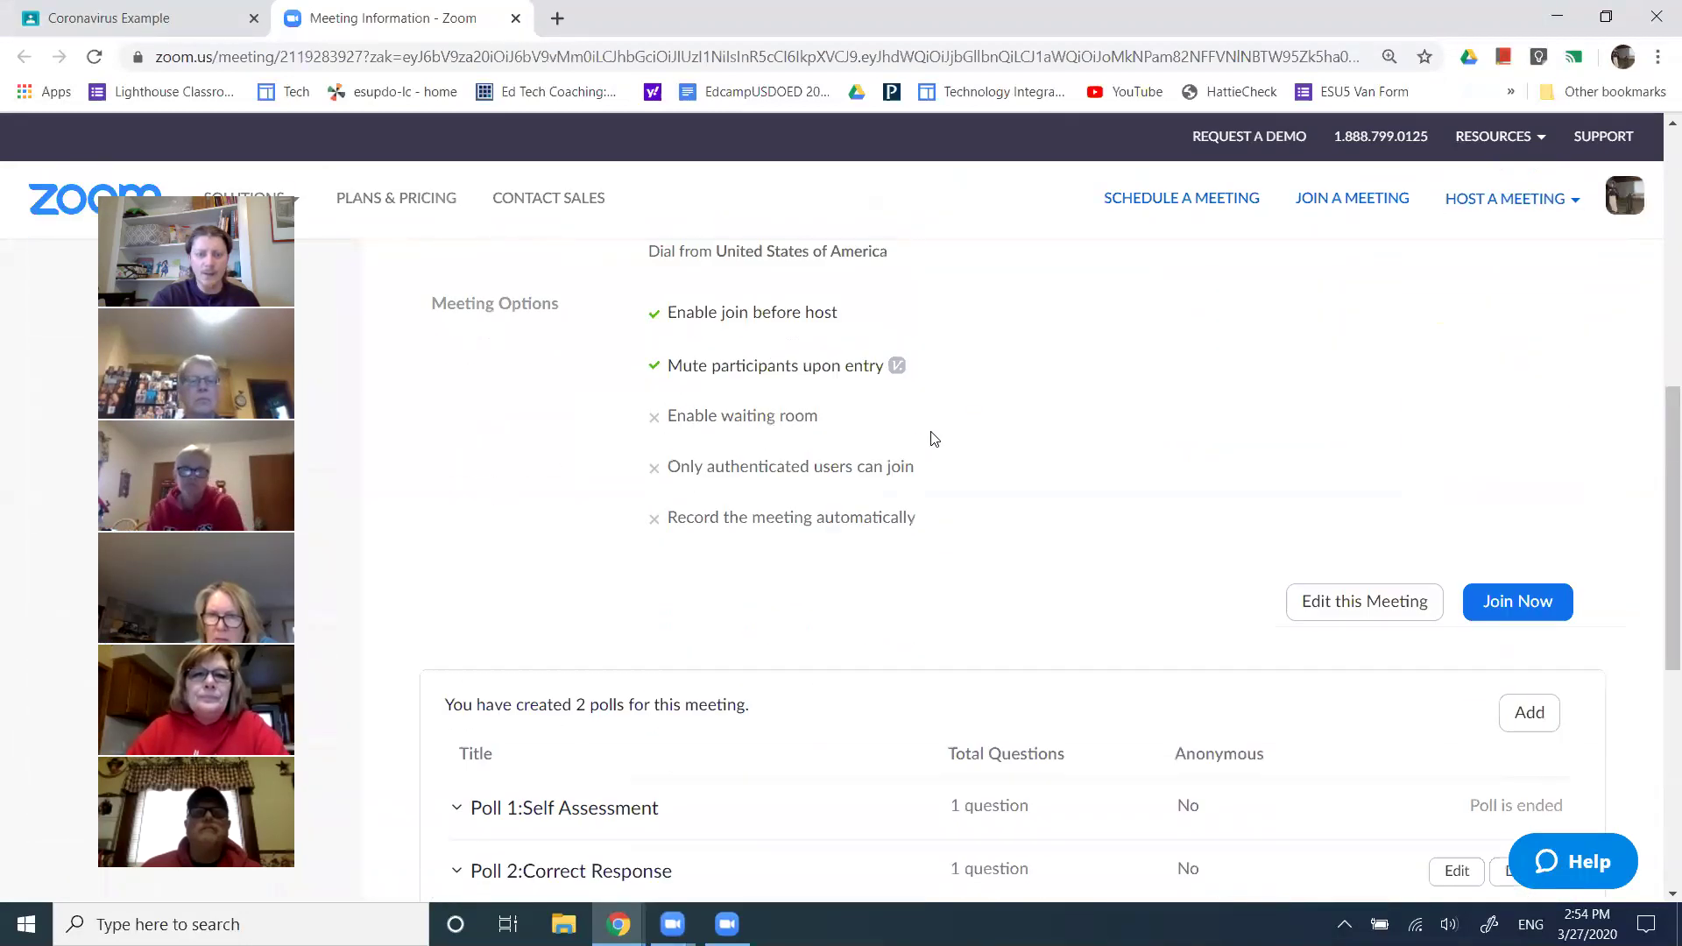
{"action": "scroll", "coordinate": [828, 536], "scroll_direction": "down", "scroll_amount": 3}
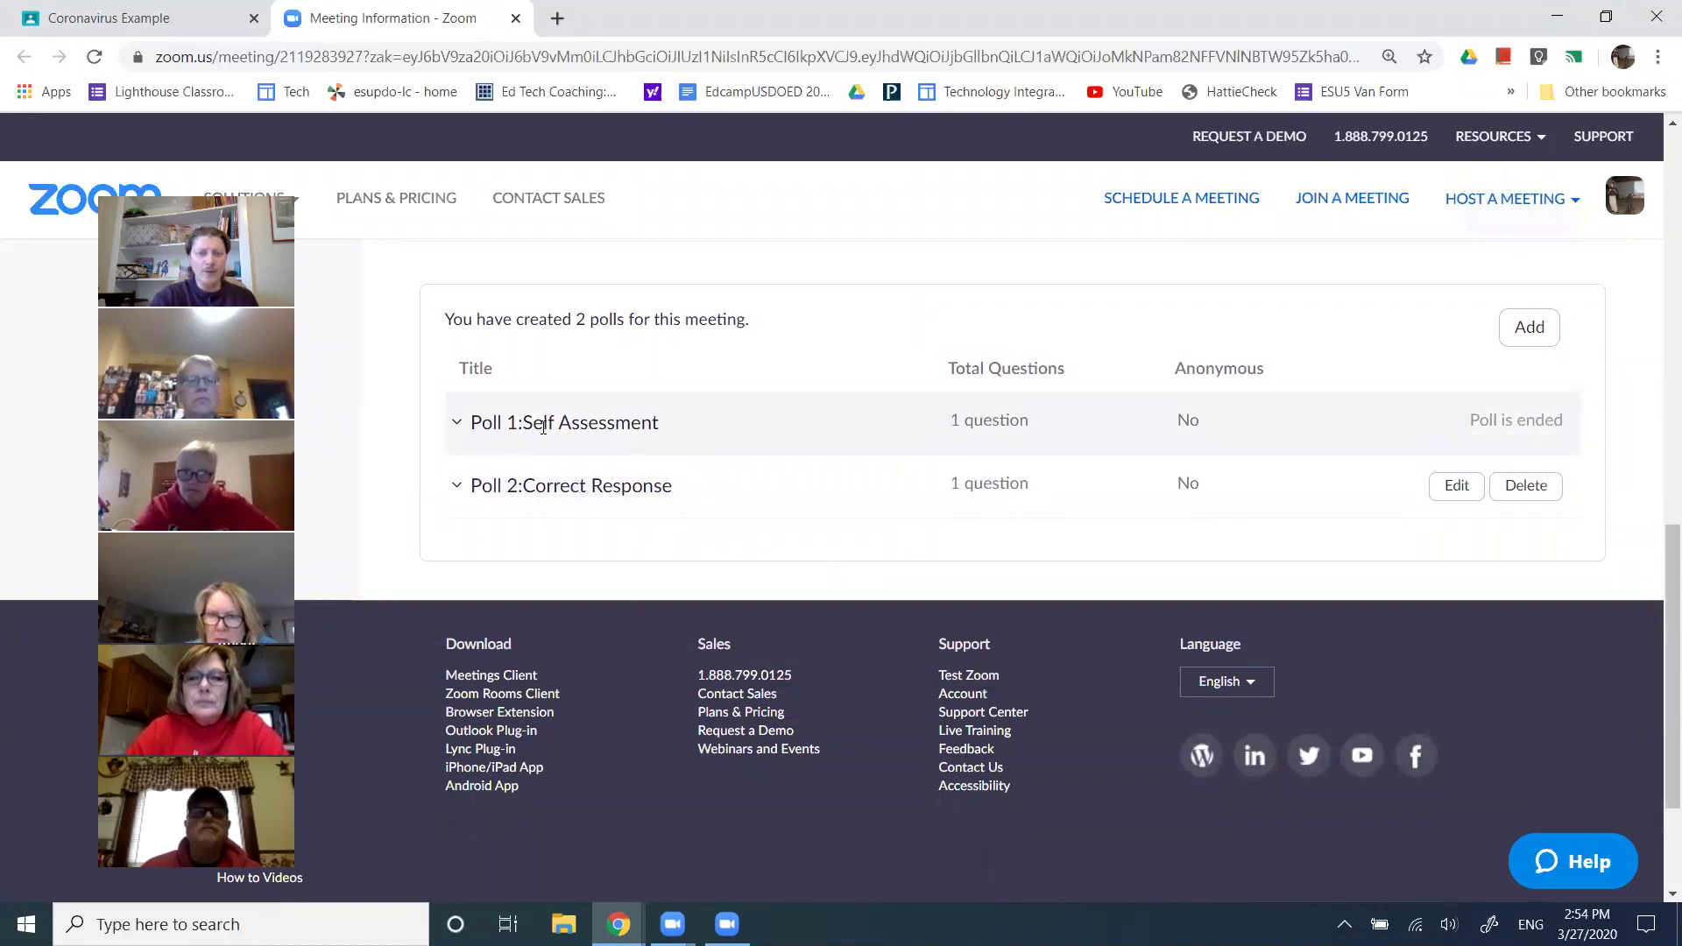
{"action": "left_click", "coordinate": [487, 424]}
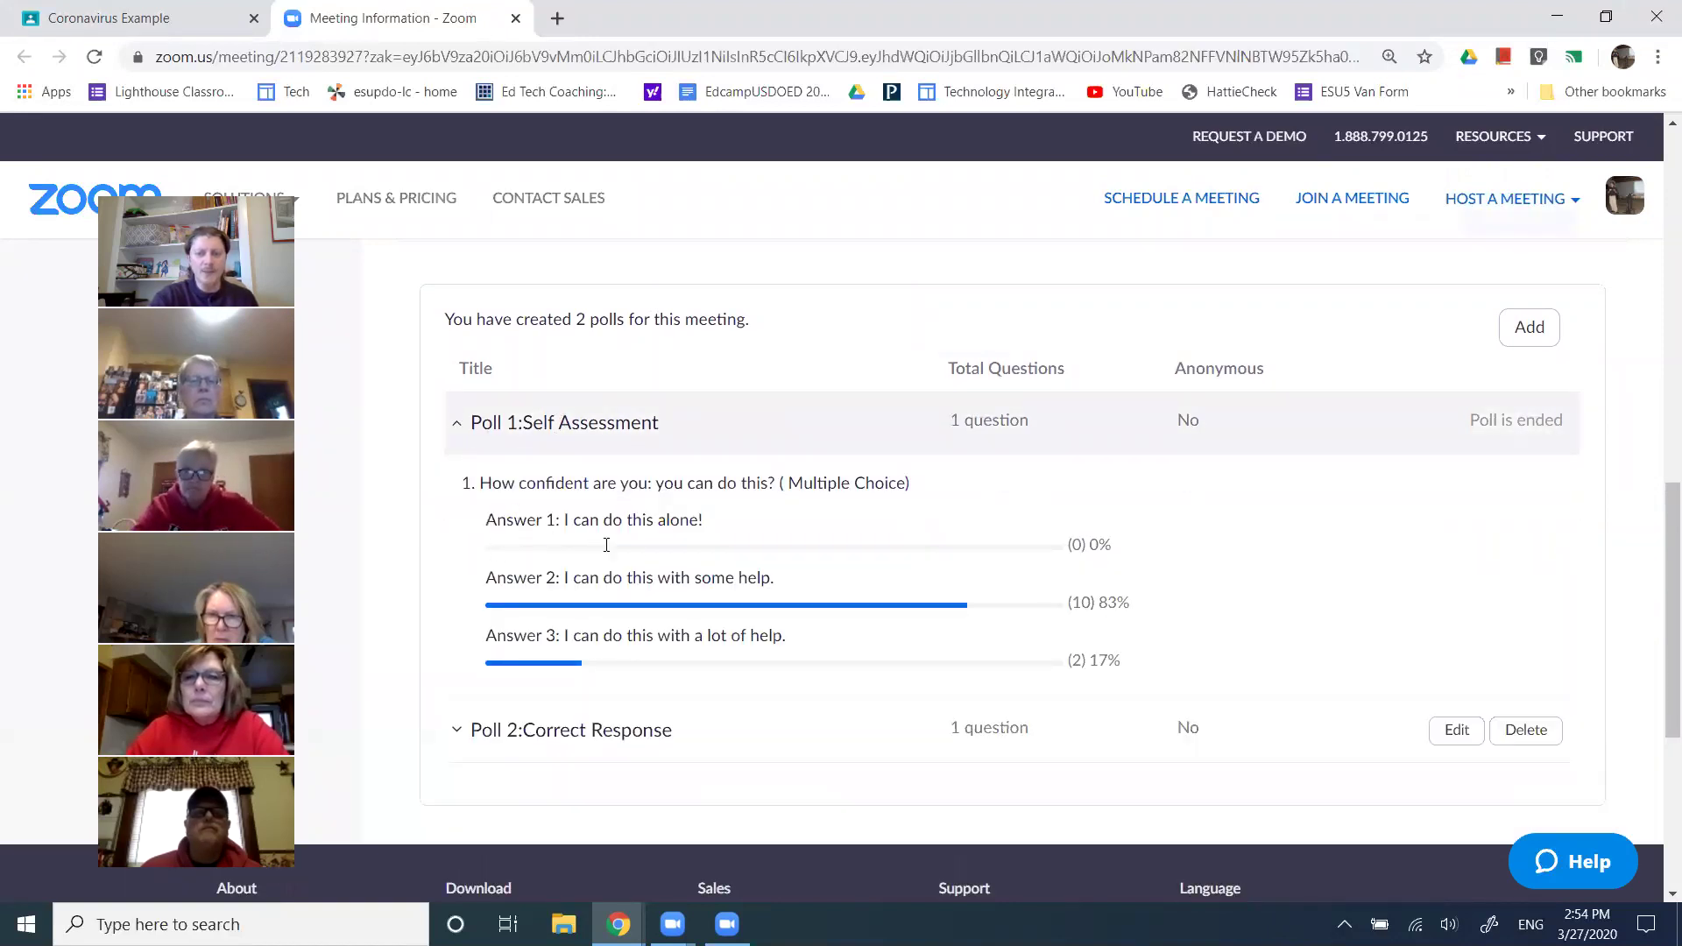
{"action": "left_click_drag", "start_coordinate": [531, 485], "coordinate": [804, 487]}
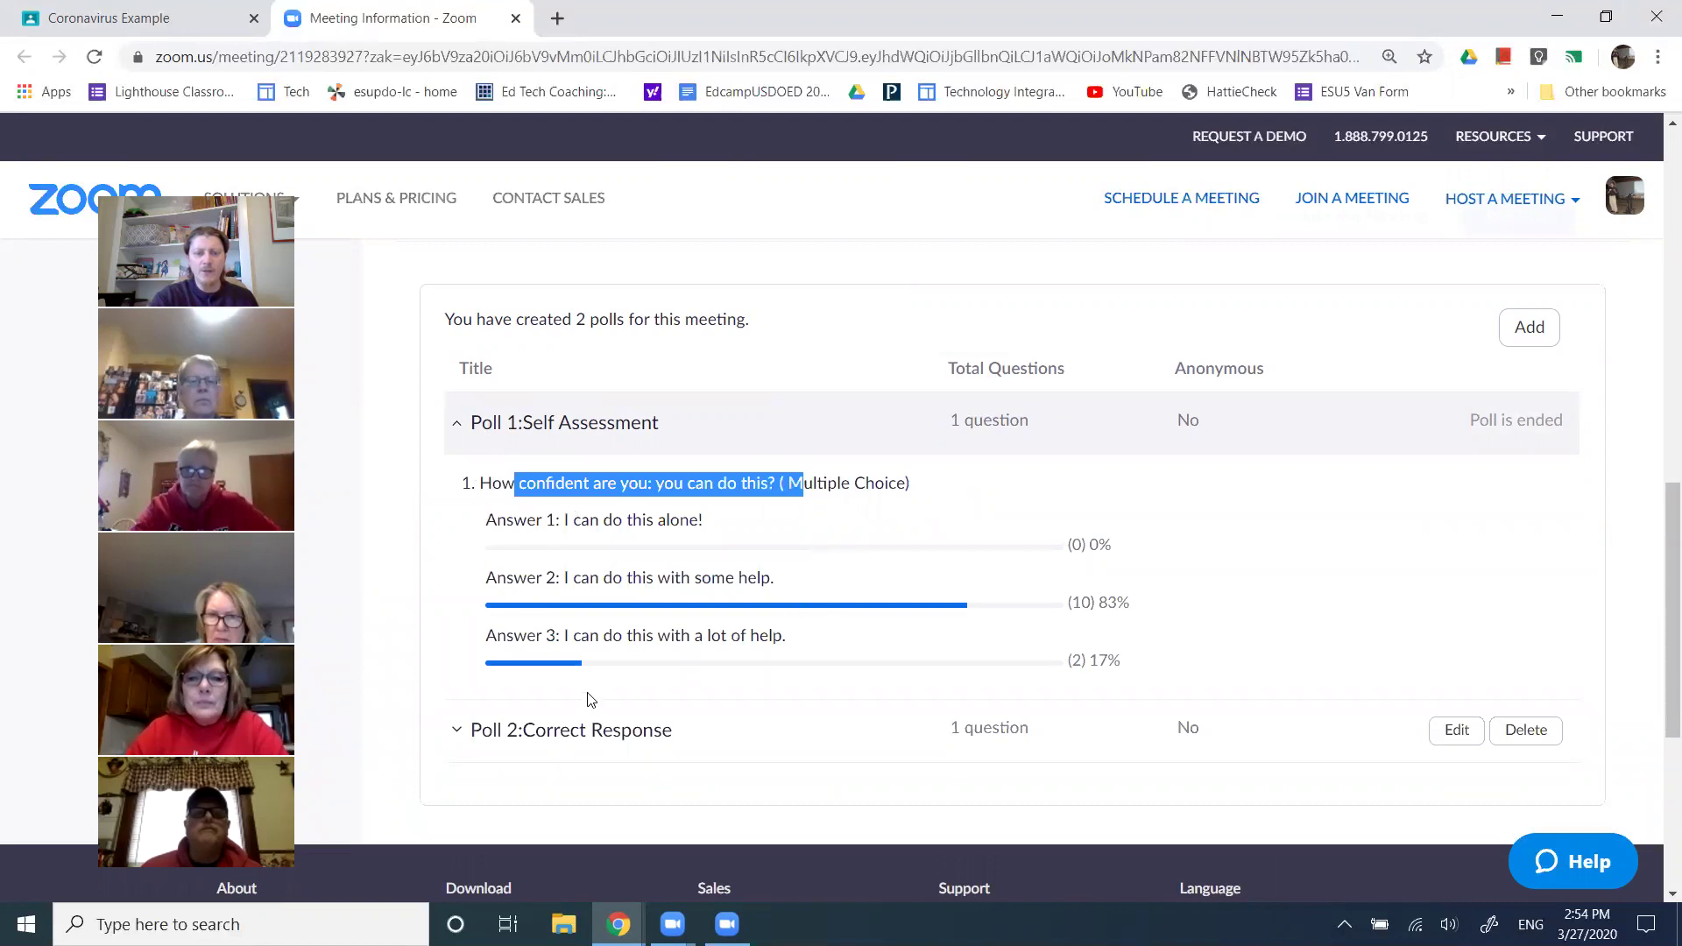
Expand Poll 2, Correct Response, and highlight its single-choice question.
{"action": "left_click", "coordinate": [605, 716]}
{"action": "scroll", "coordinate": [552, 604], "scroll_direction": "down", "scroll_amount": 3}
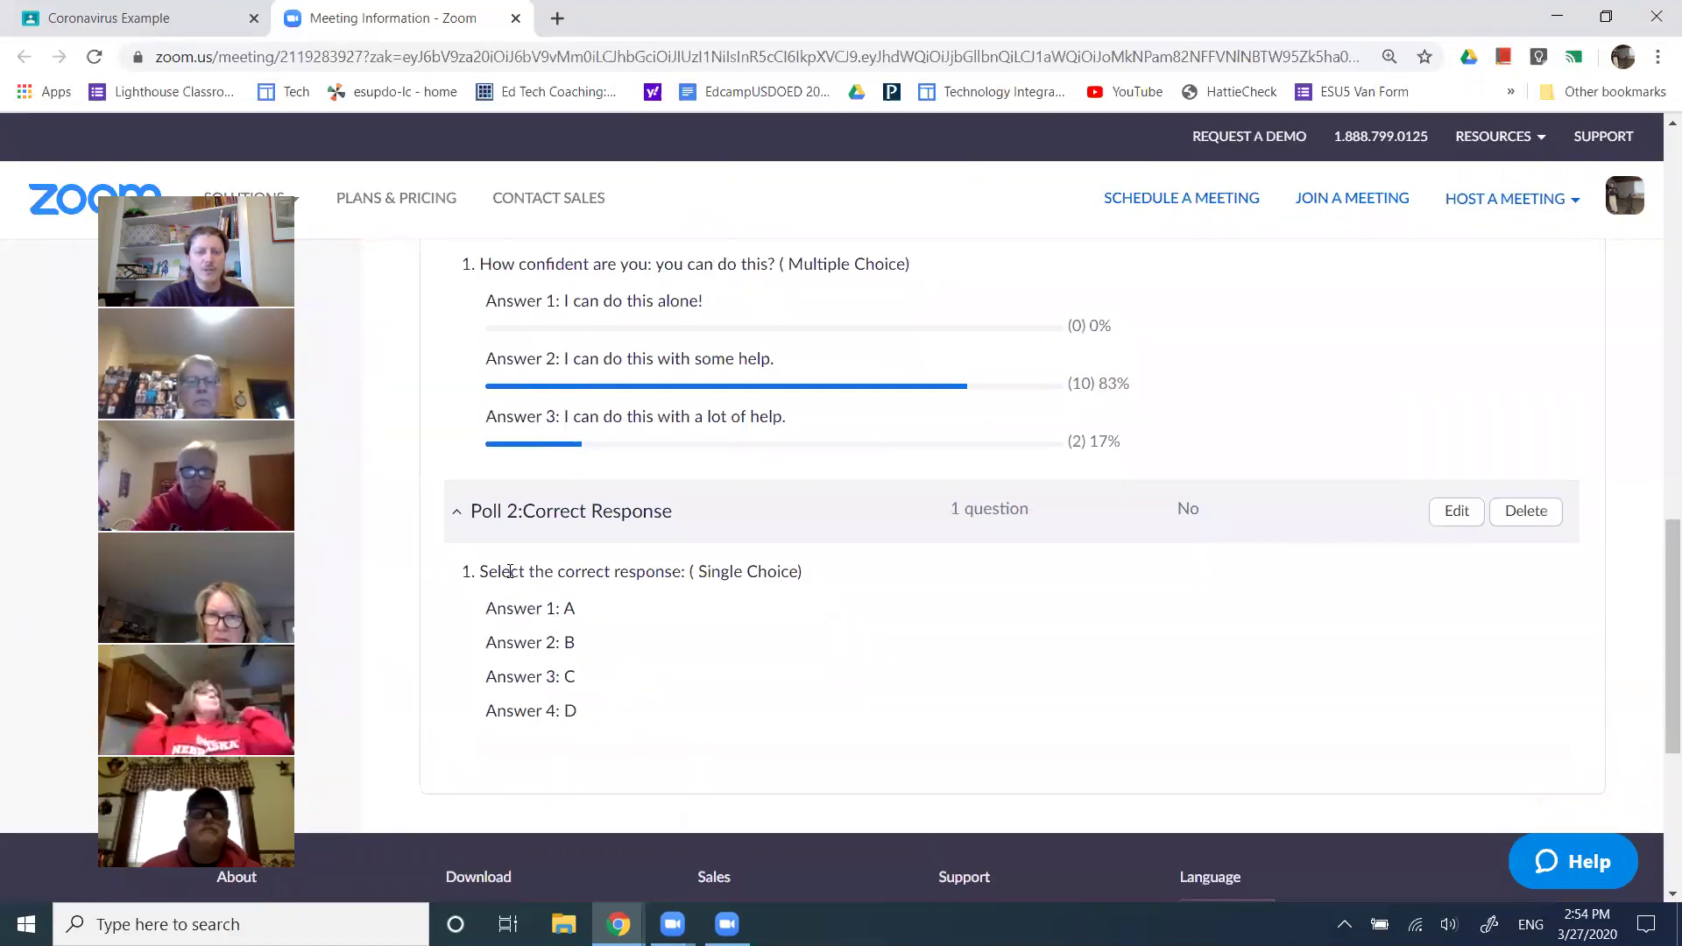
{"action": "left_click_drag", "start_coordinate": [498, 571], "coordinate": [720, 574]}
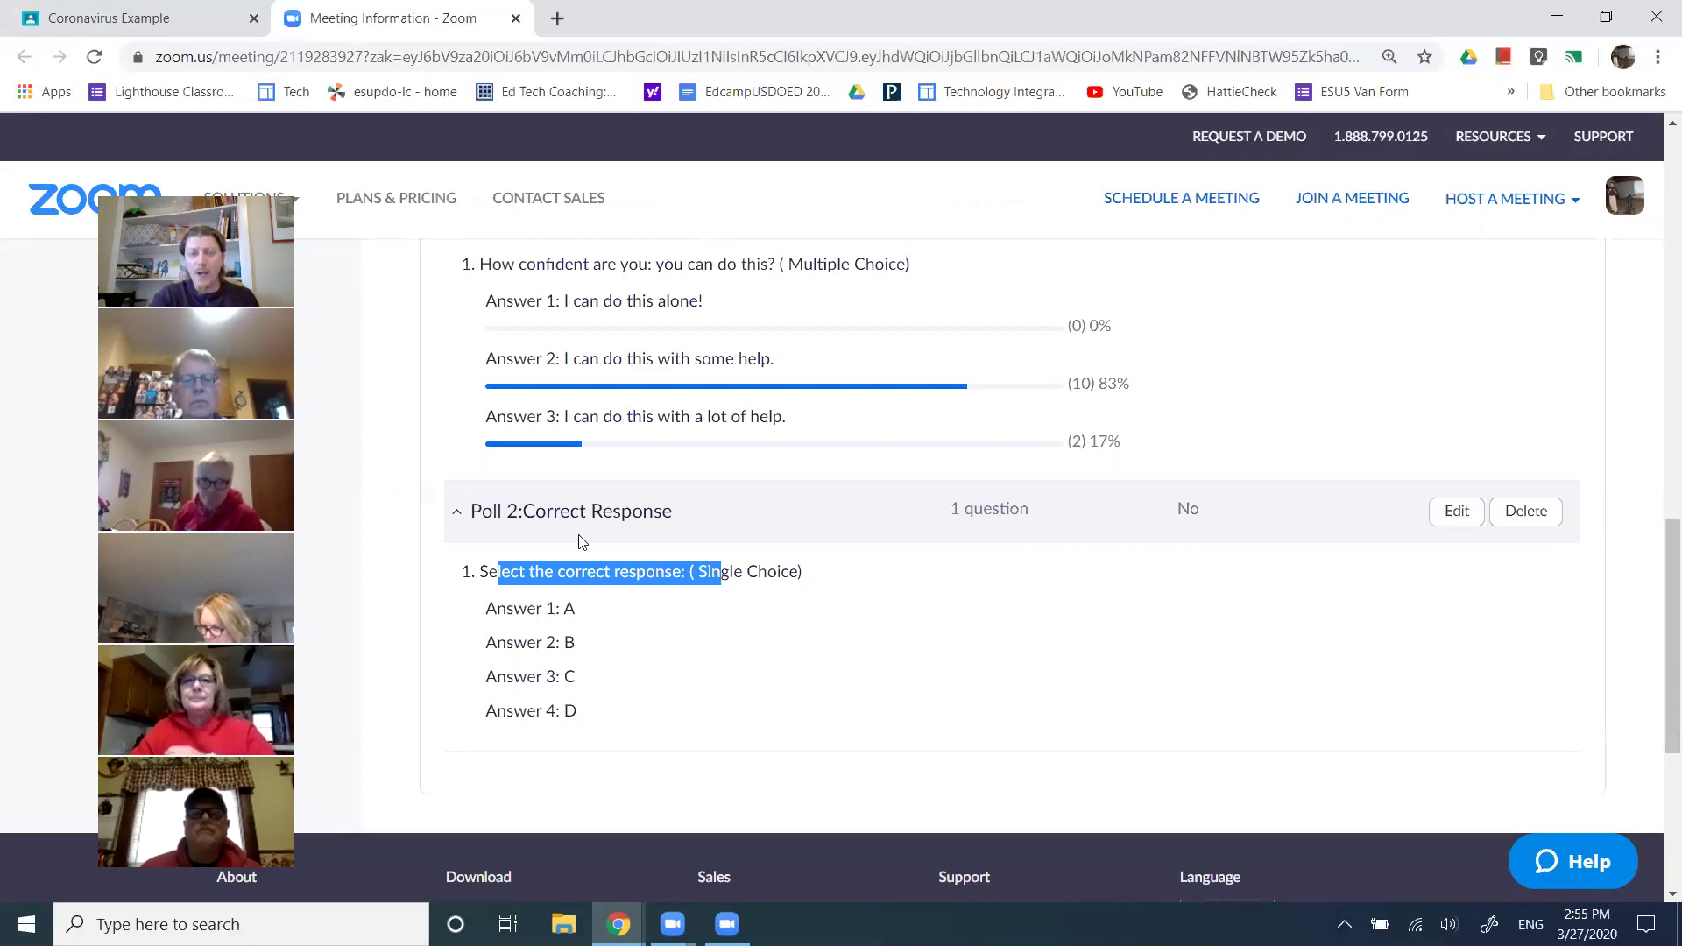
Return to Coronavirus Example and show Classwork with topics Week of 4/6 and Week of 3/30.
{"action": "left_click", "coordinate": [165, 14]}
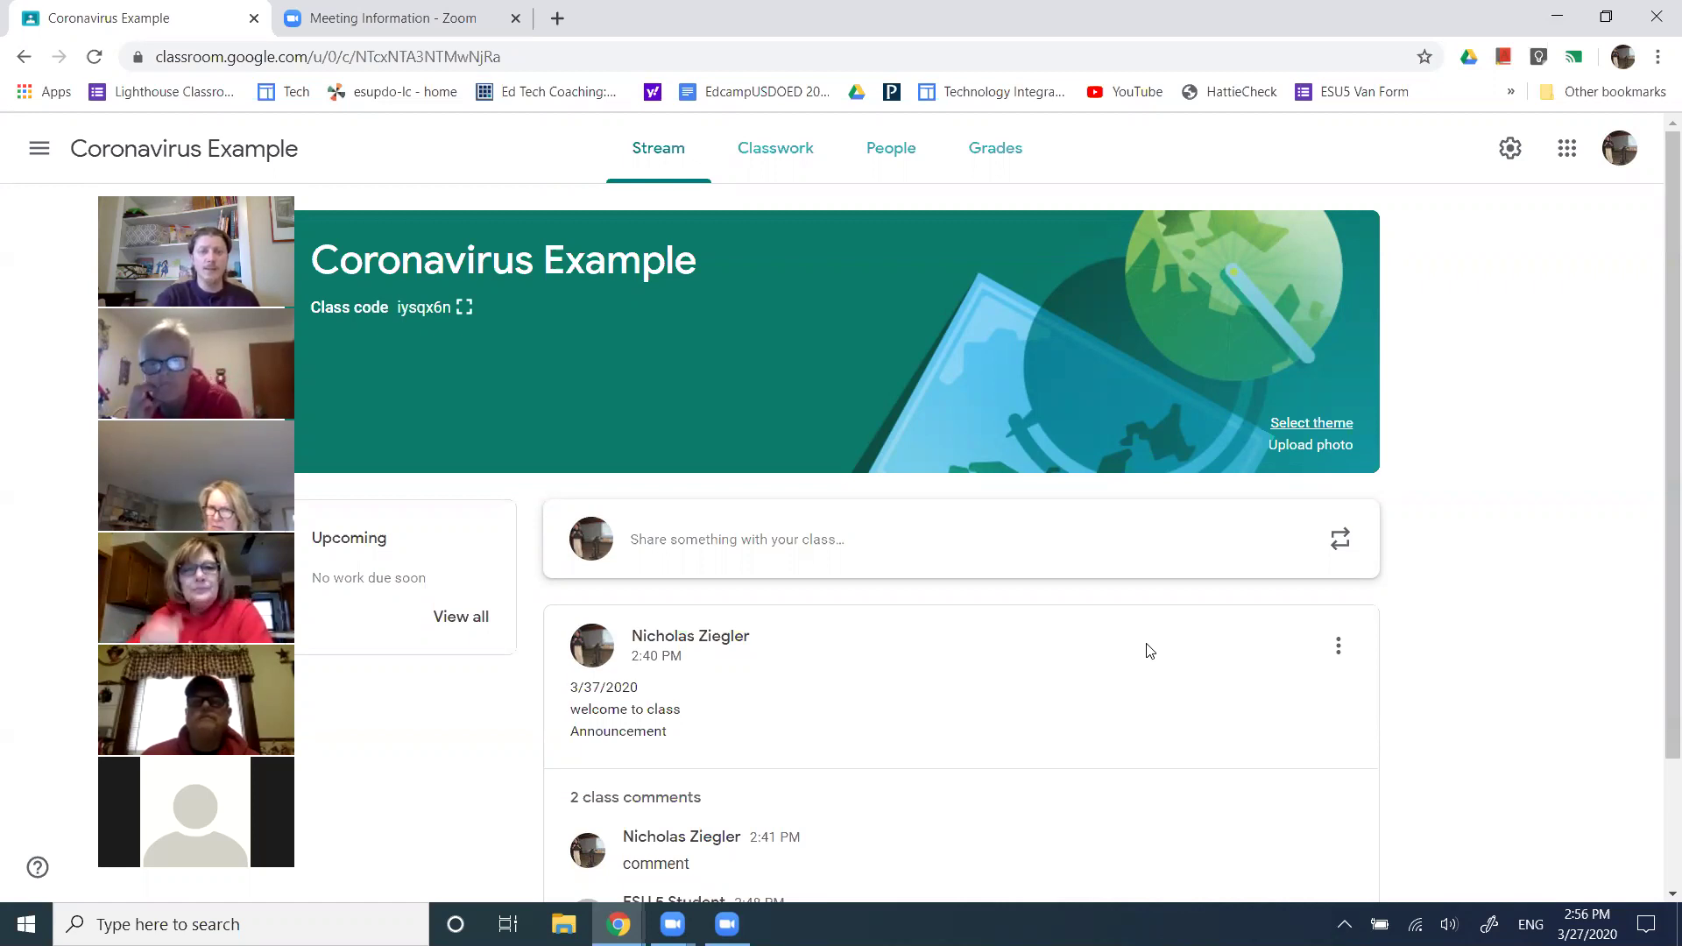
{"action": "left_click", "coordinate": [782, 151]}
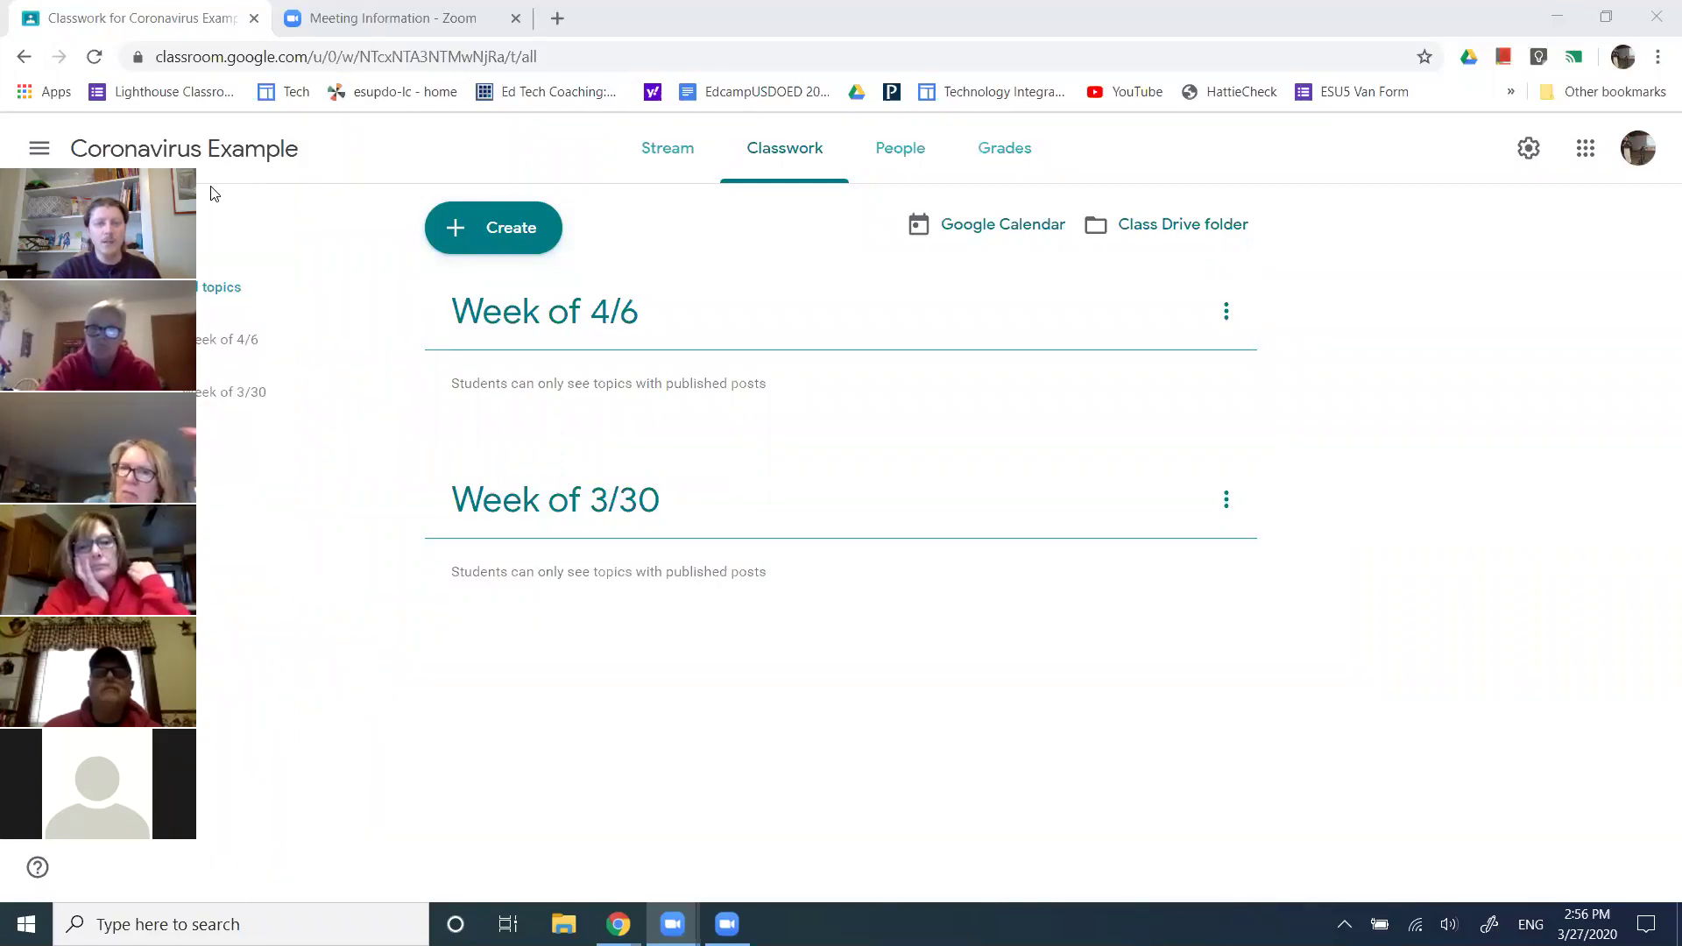
Open the Classwork Create menu twice and dismiss it without adding anything.
{"action": "left_click", "coordinate": [433, 225]}
{"action": "left_click", "coordinate": [551, 721]}
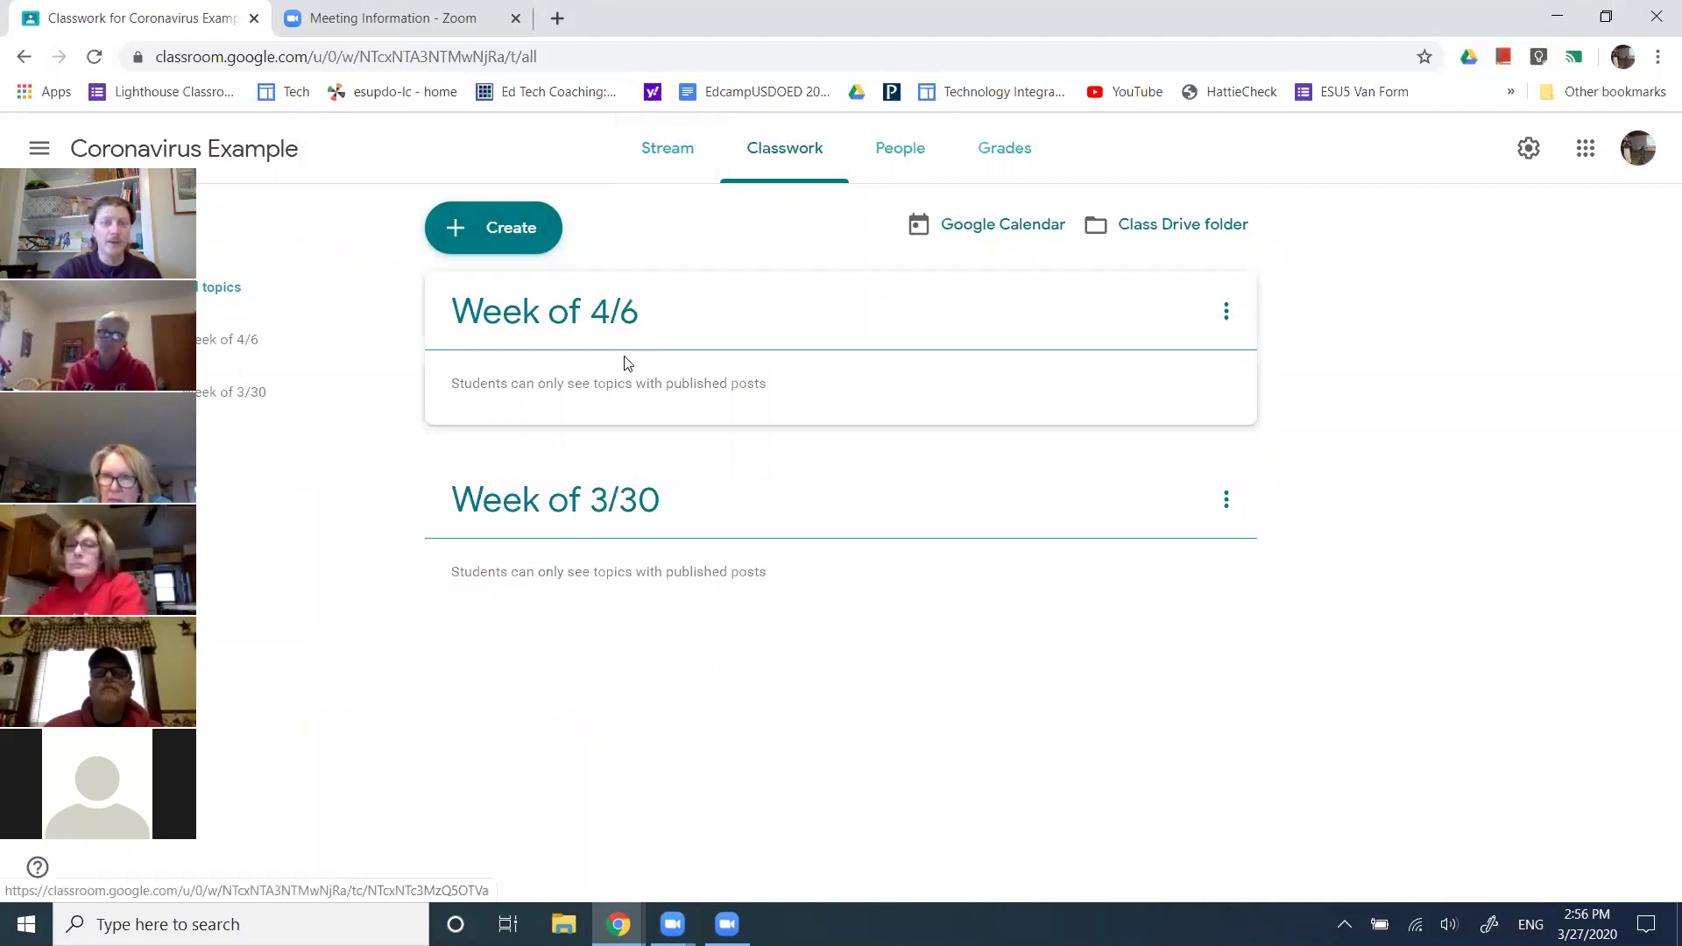
{"action": "left_click", "coordinate": [454, 231]}
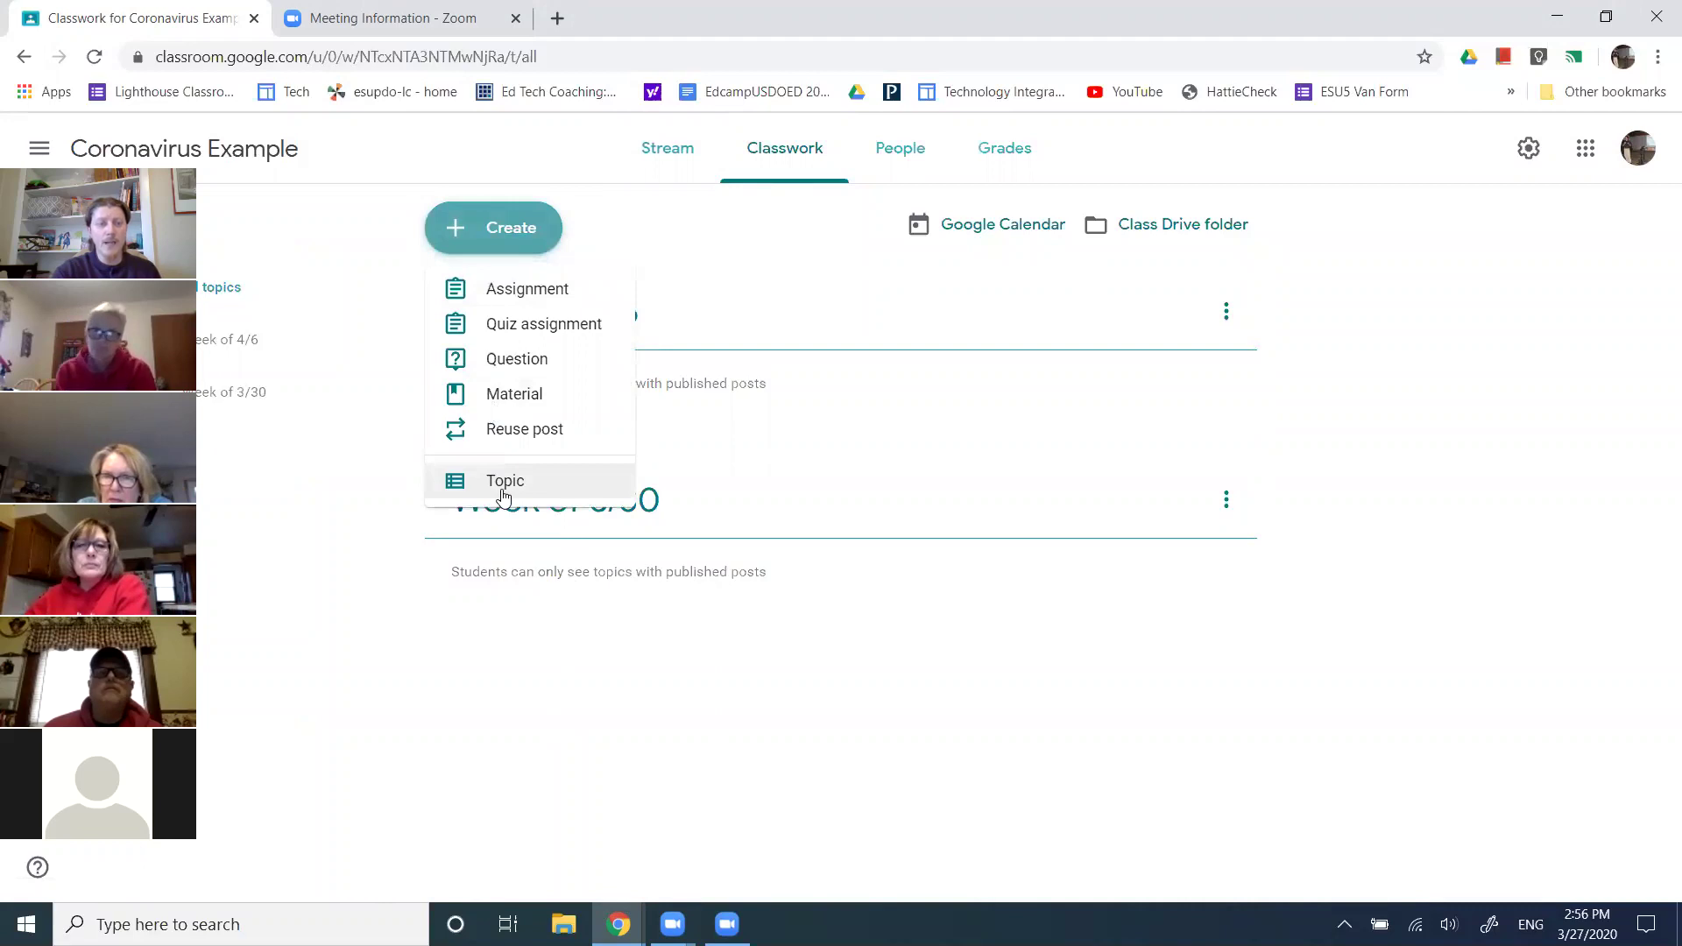
{"action": "left_click", "coordinate": [747, 270]}
Check the class Stream, go back to Classwork, then bring up the Digital Age Pedagogy window.
{"action": "left_click", "coordinate": [665, 153]}
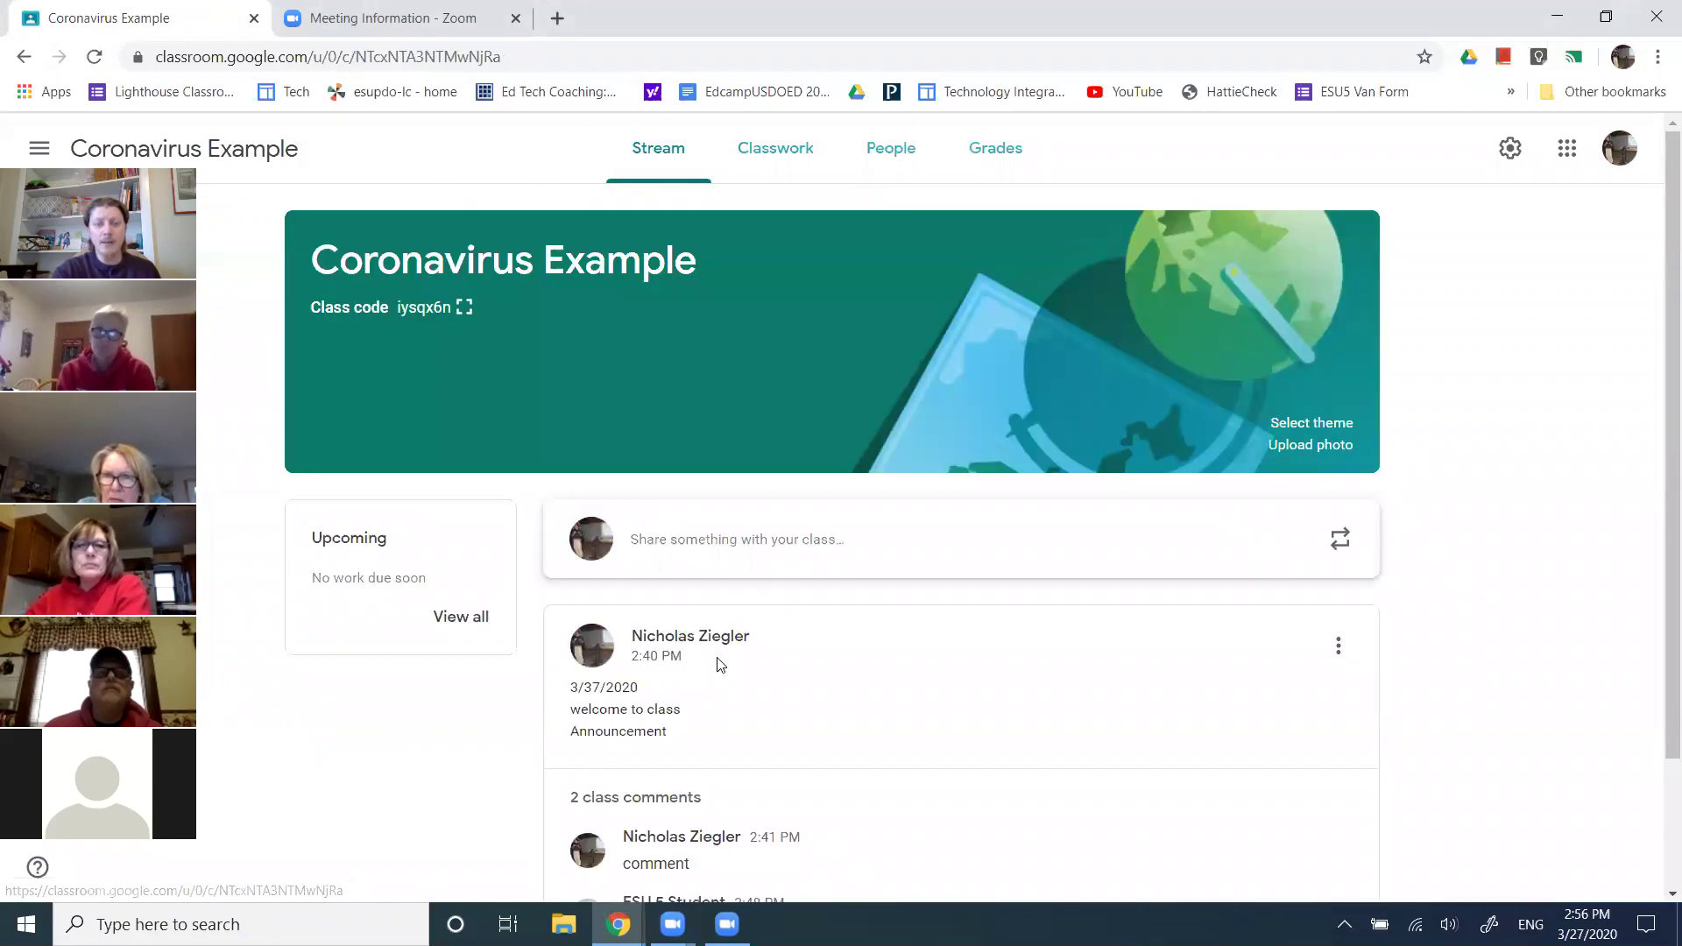
{"action": "scroll", "coordinate": [455, 765], "scroll_direction": "down", "scroll_amount": 2}
{"action": "scroll", "coordinate": [692, 762], "scroll_direction": "up", "scroll_amount": 2}
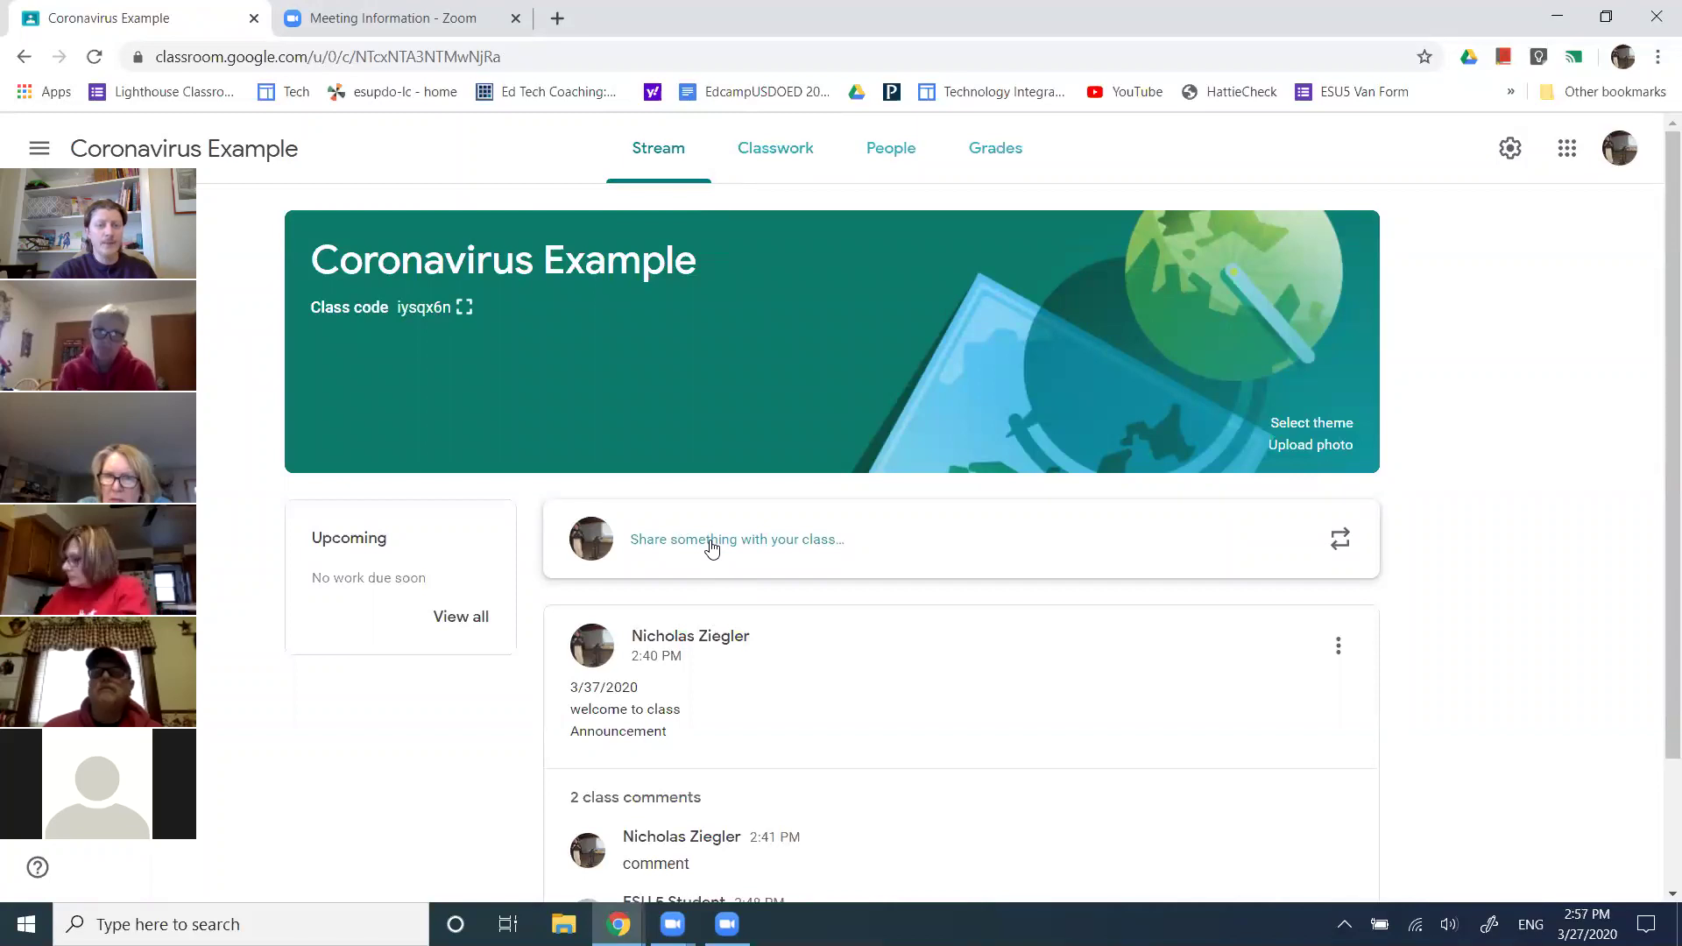
{"action": "left_click", "coordinate": [788, 157]}
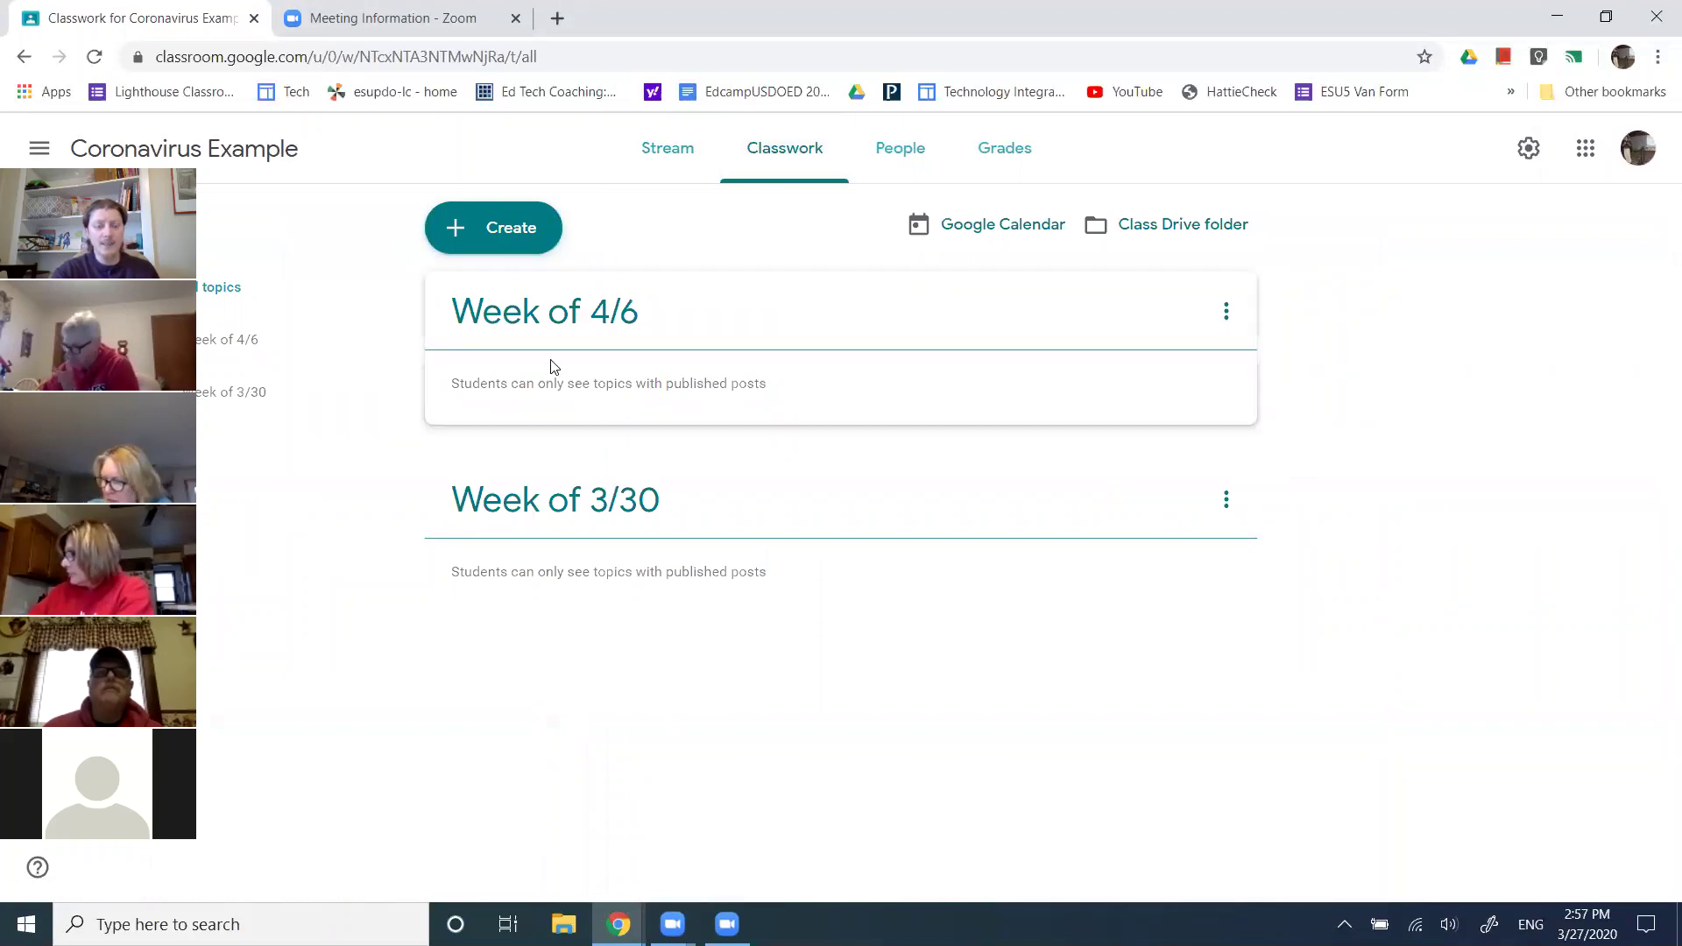
{"action": "key", "text": "alt+Tab"}
{"action": "left_click", "coordinate": [508, 658]}
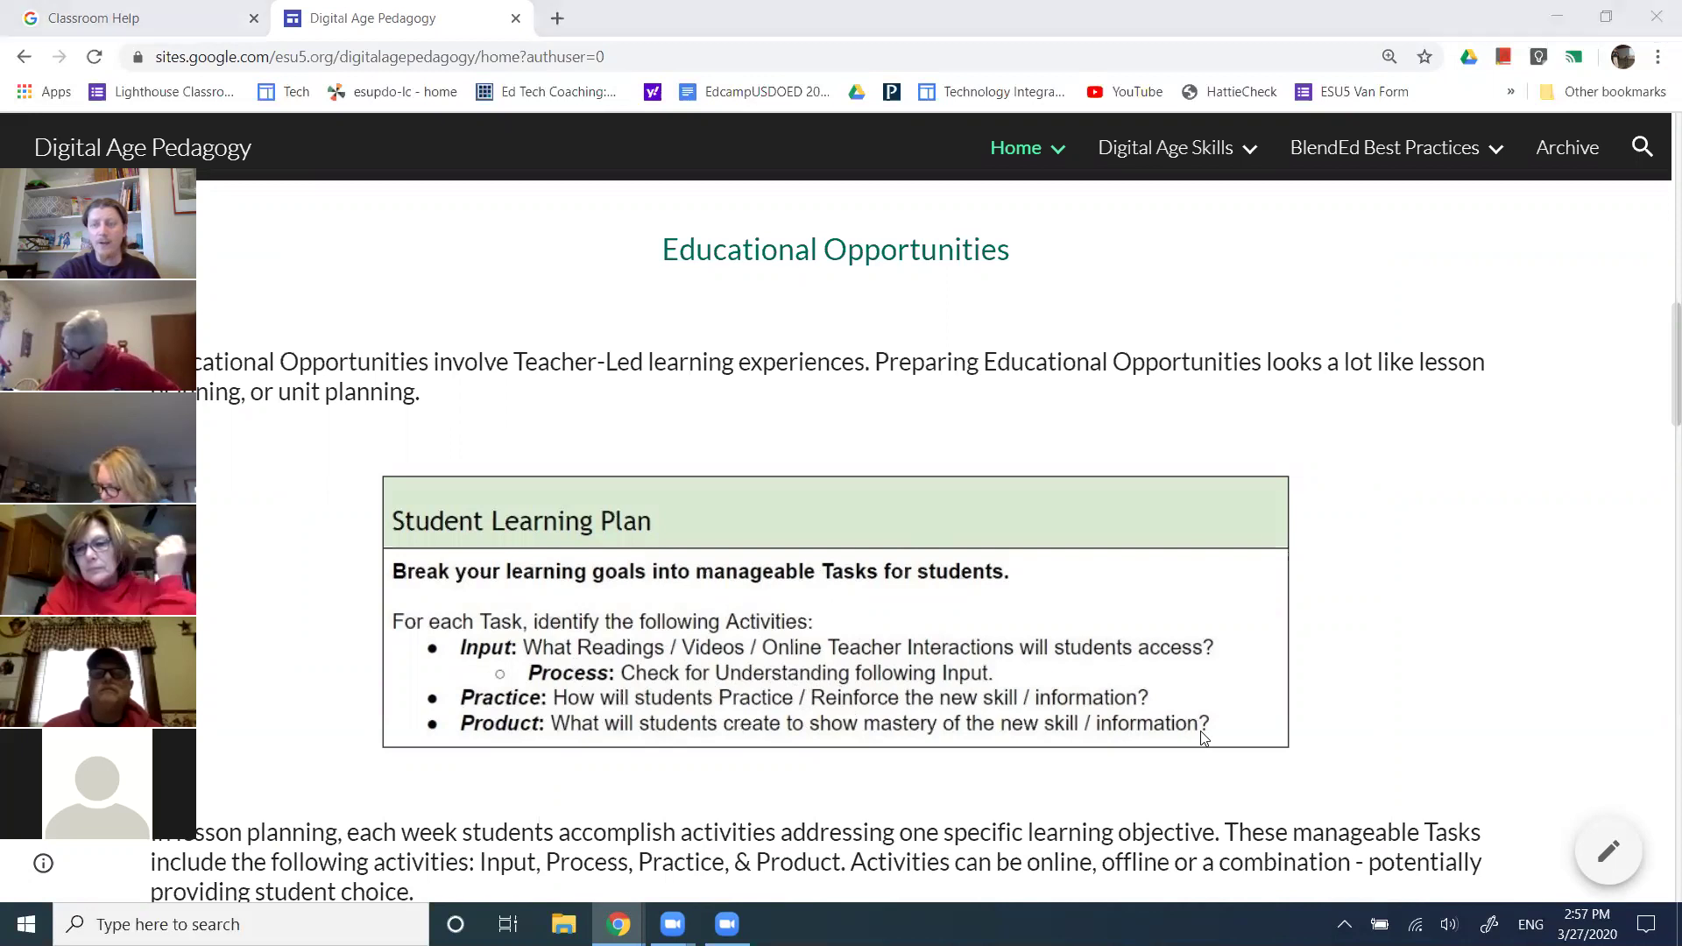
Switch from the Digital Age Pedagogy window back to the Coronavirus Example Classwork page.
{"action": "left_click", "coordinate": [336, 78]}
{"action": "key", "text": "alt+Tab"}
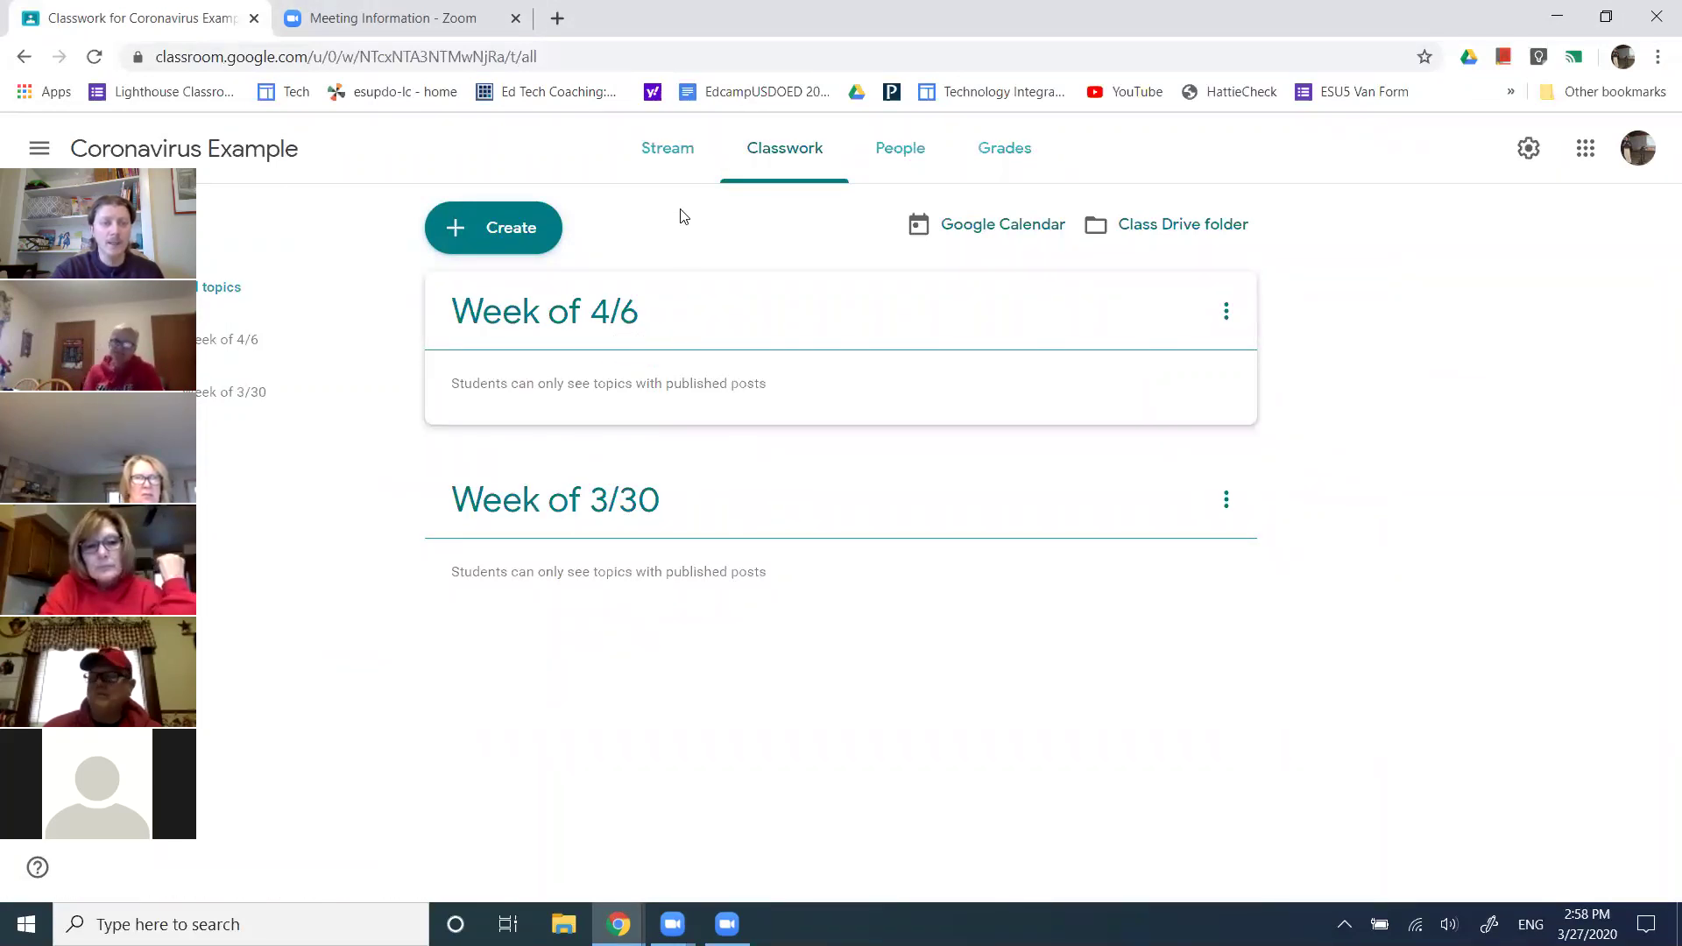
{"action": "left_click", "coordinate": [661, 151]}
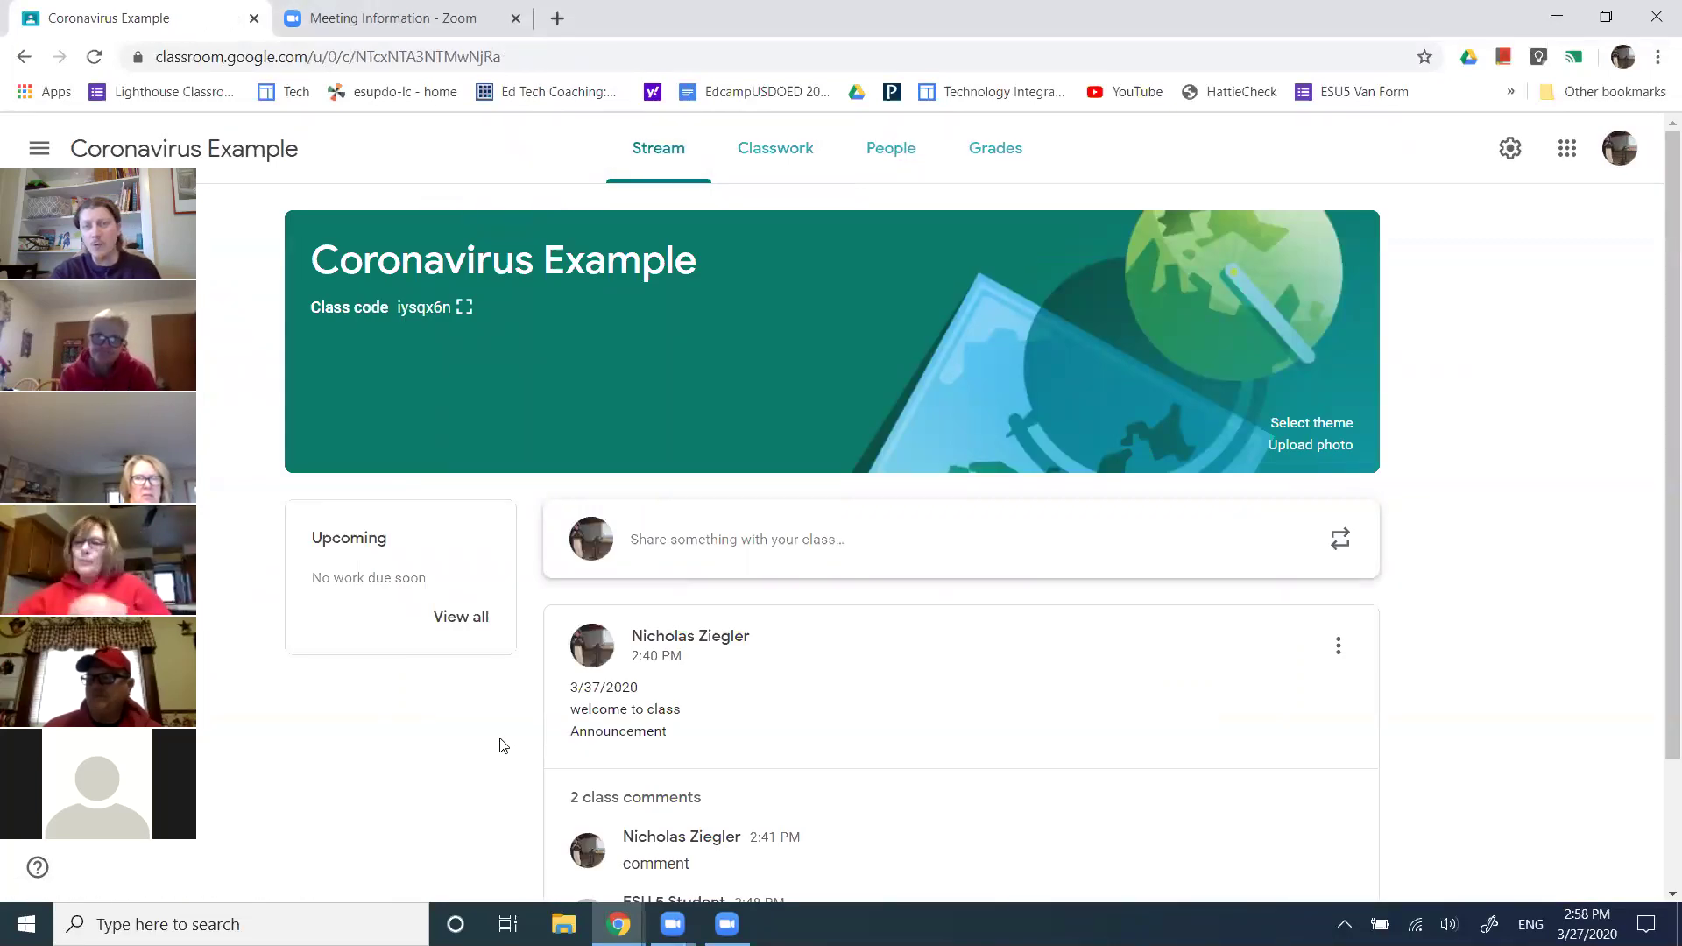
{"action": "scroll", "coordinate": [692, 646], "scroll_direction": "down", "scroll_amount": 1}
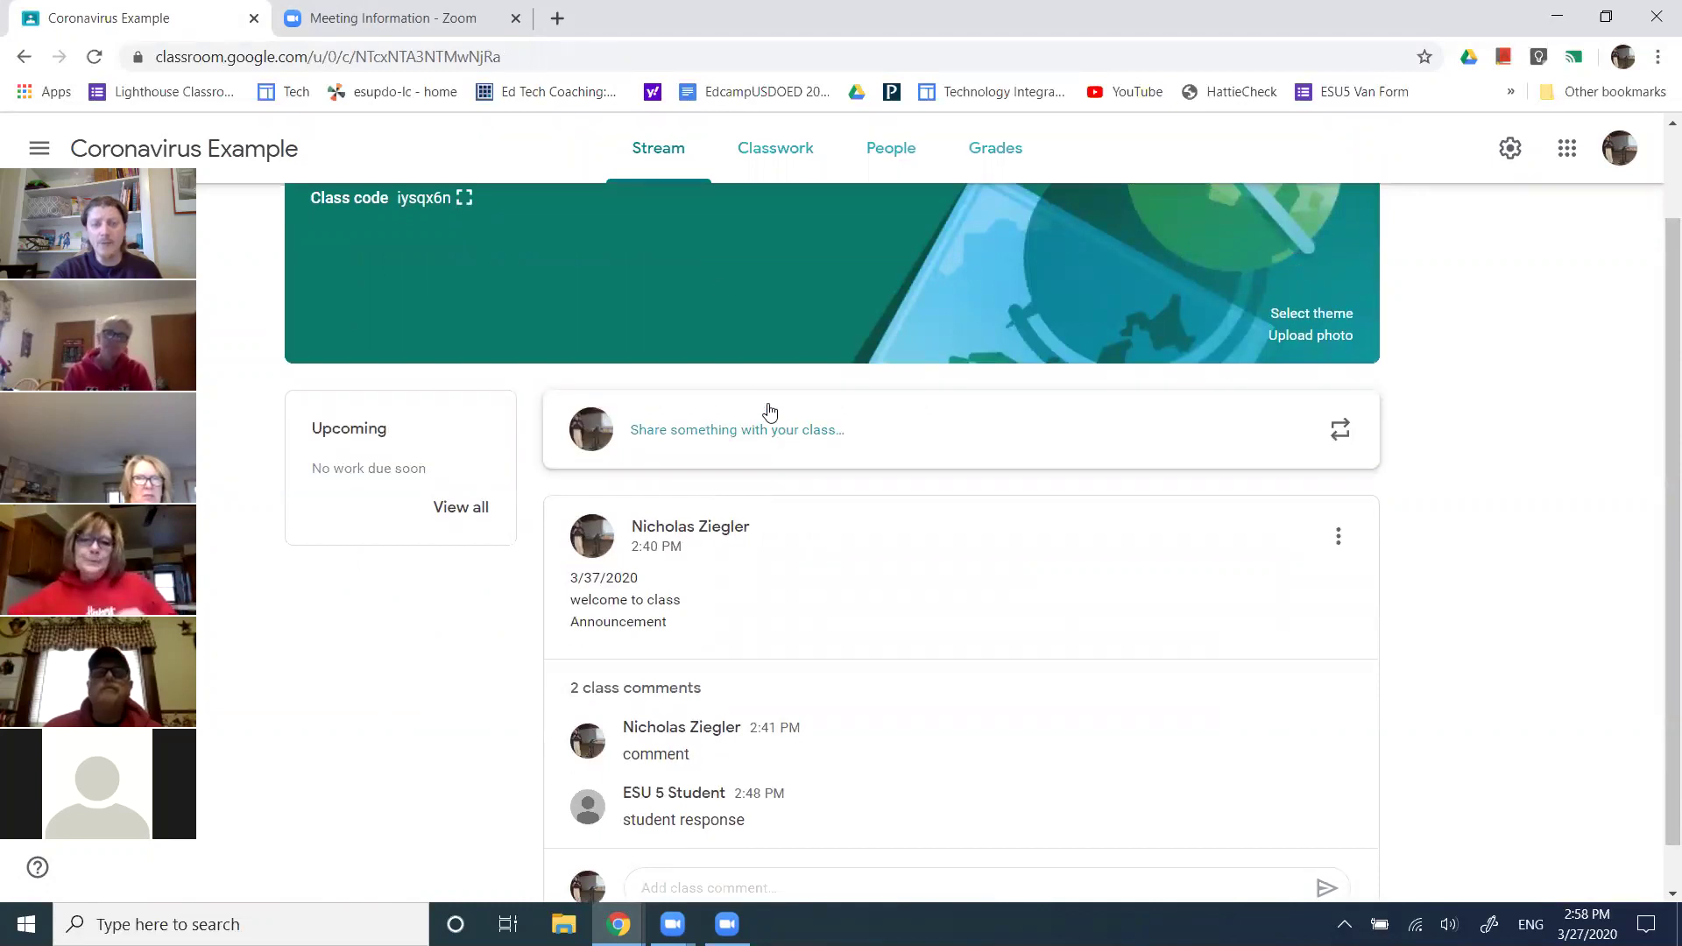
{"action": "left_click", "coordinate": [775, 149]}
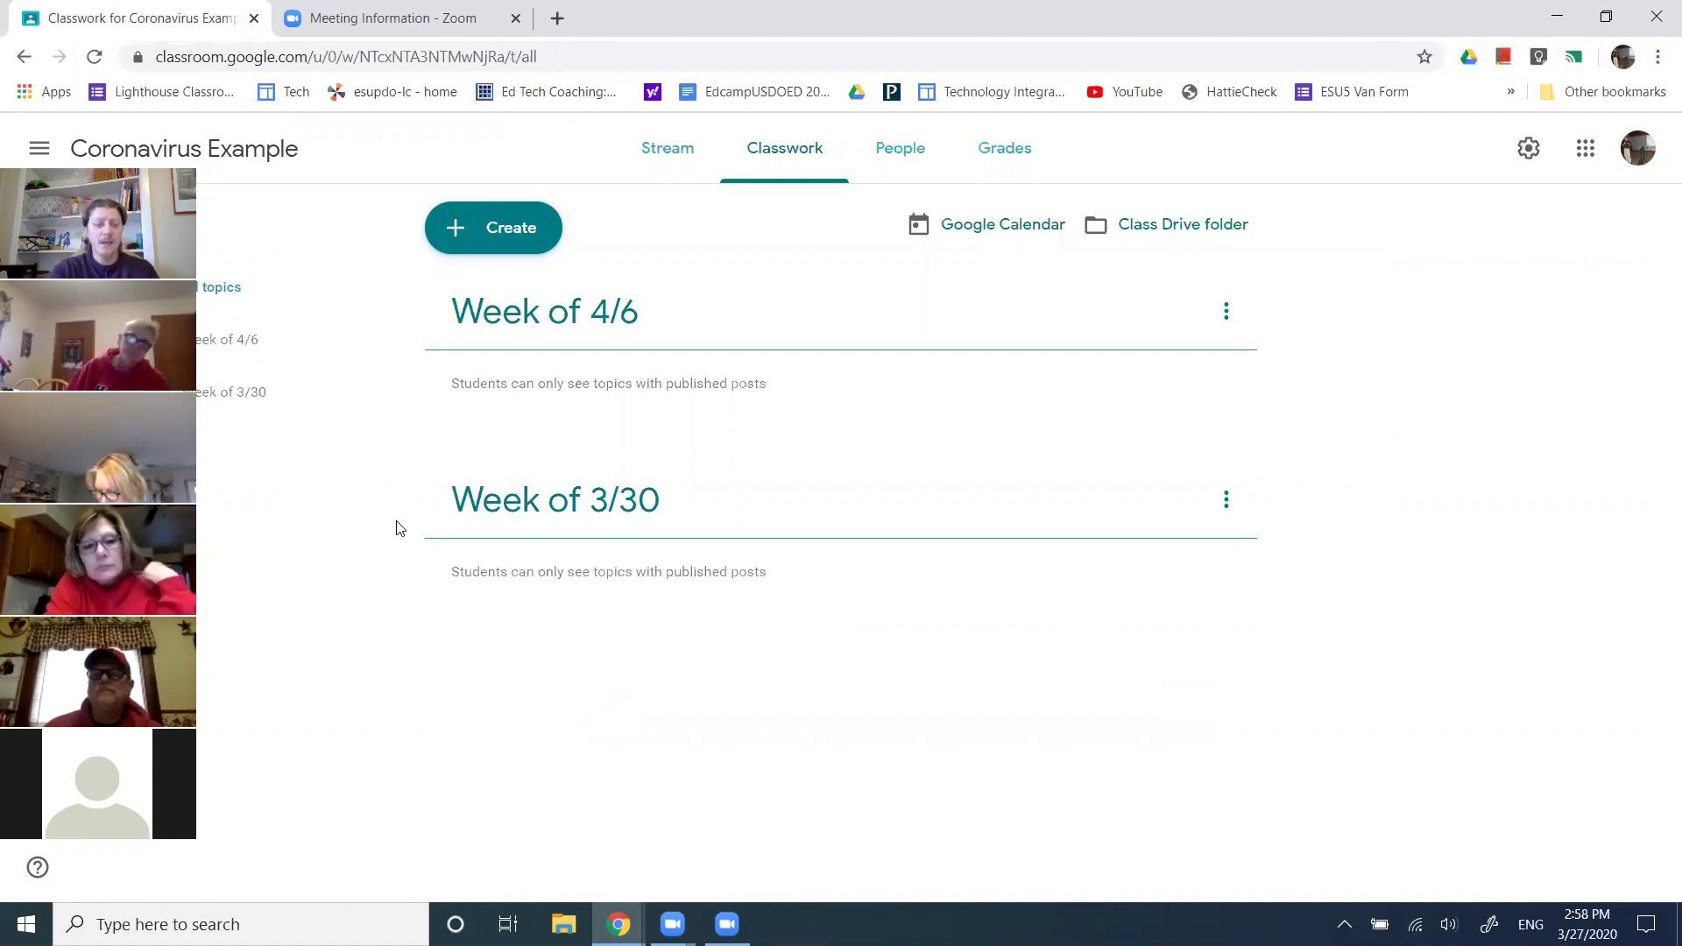
{"action": "key", "text": "alt+Tab"}
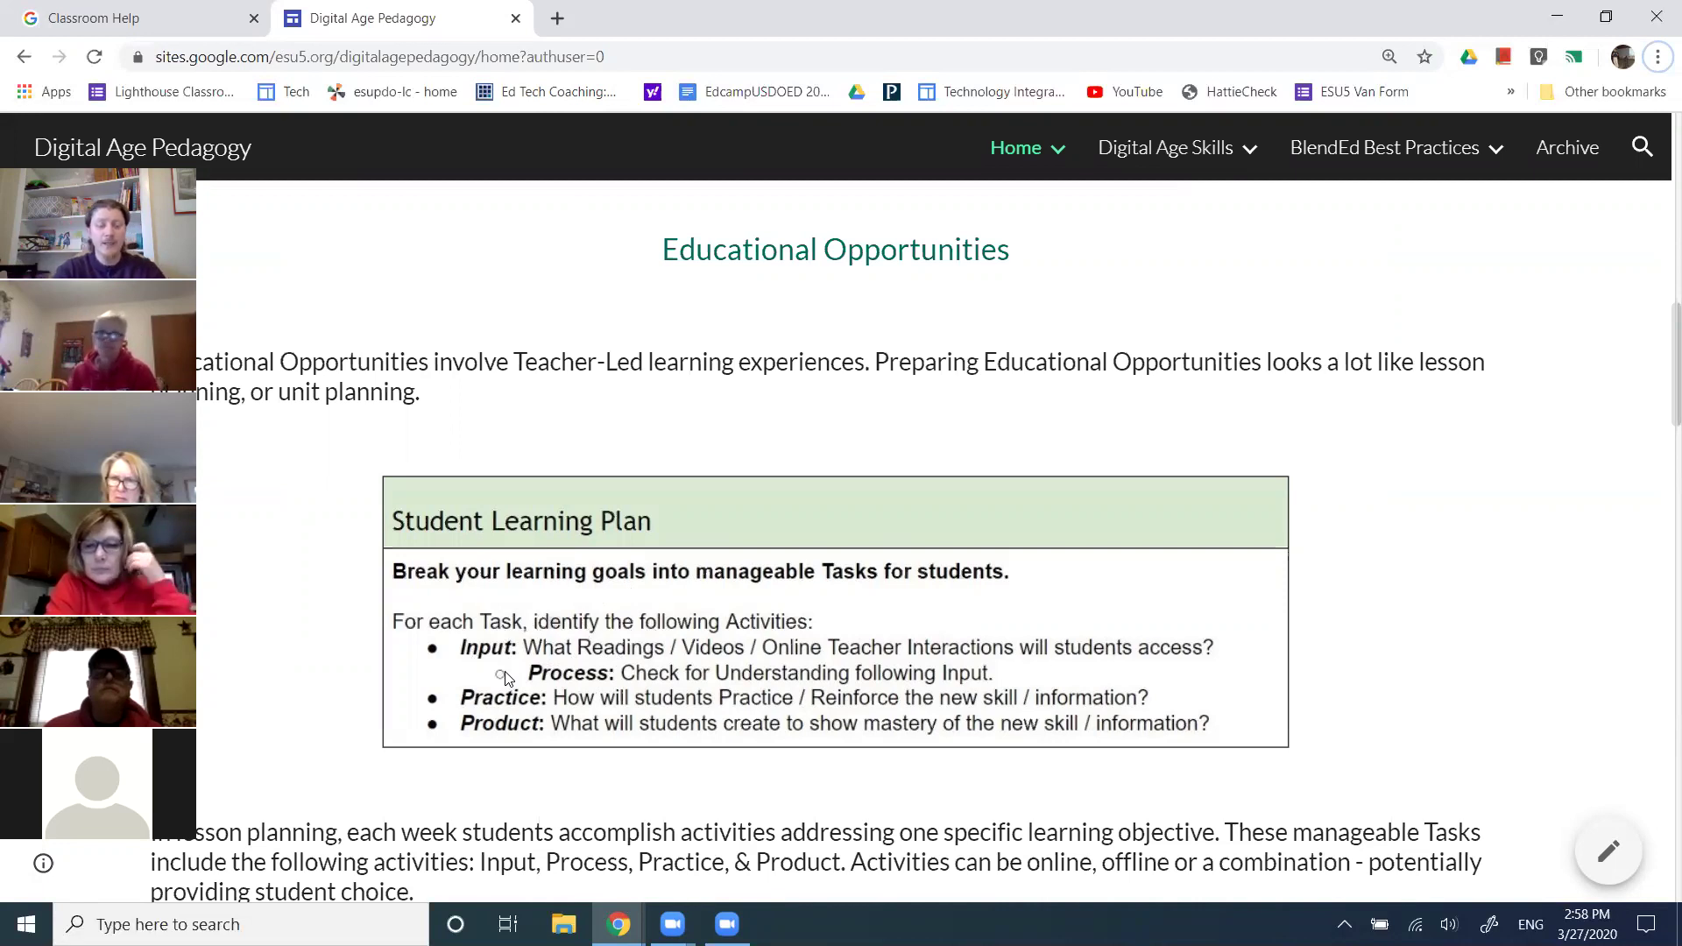
{"action": "key", "text": "alt+Tab"}
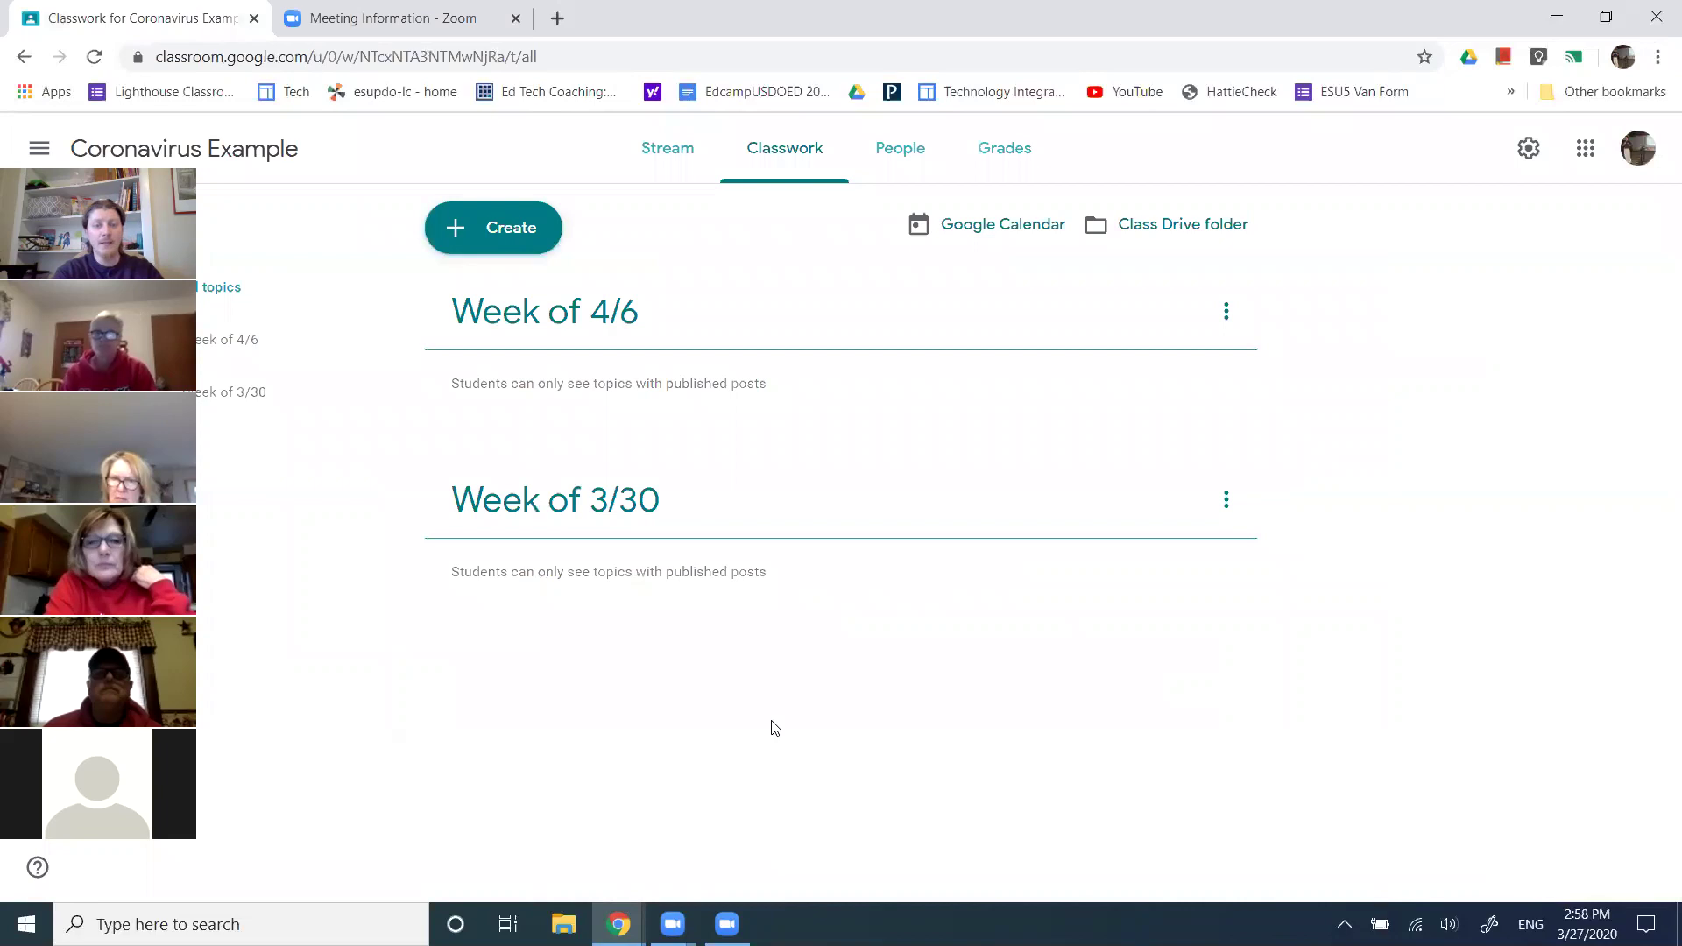